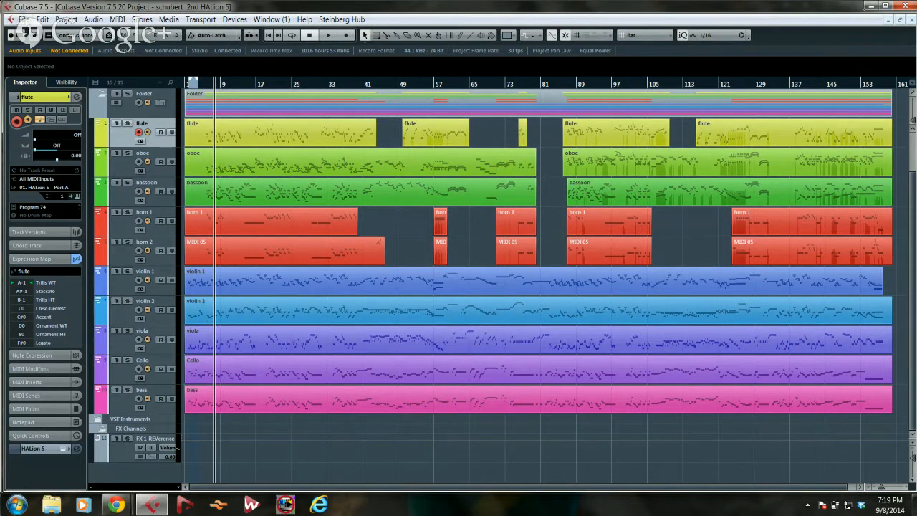
- Open the recent project "Dear Jane Letter go.cpr", activate it and accept the missing ports mapping
{"action": "left_click", "coordinate": [24, 19]}
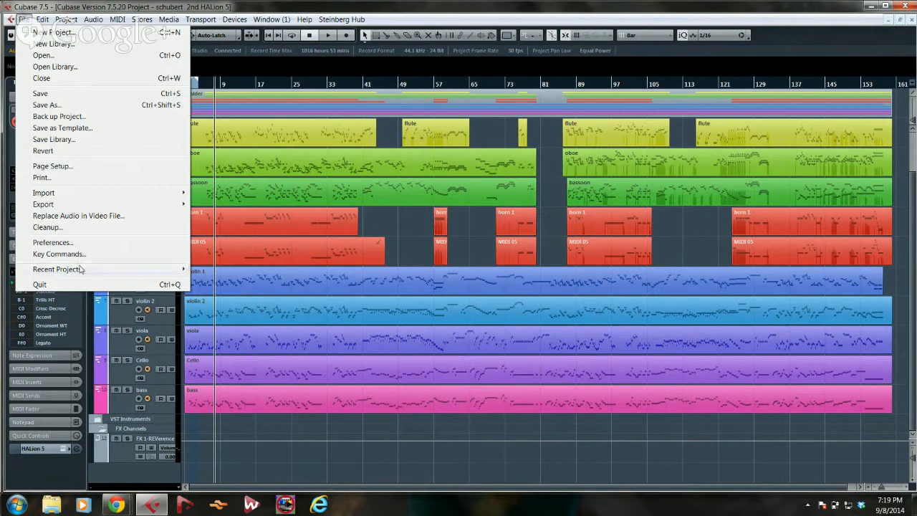
{"action": "mouse_move", "coordinate": [81, 269]}
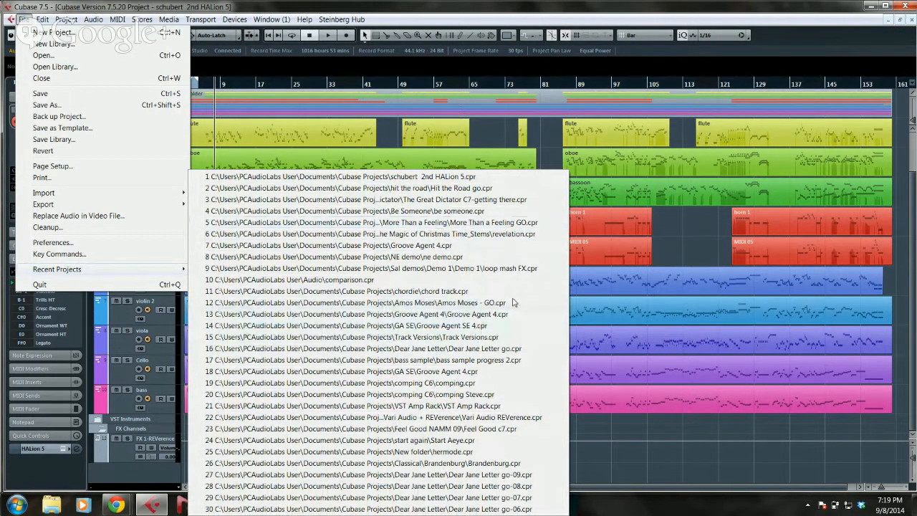
{"action": "left_click", "coordinate": [483, 348]}
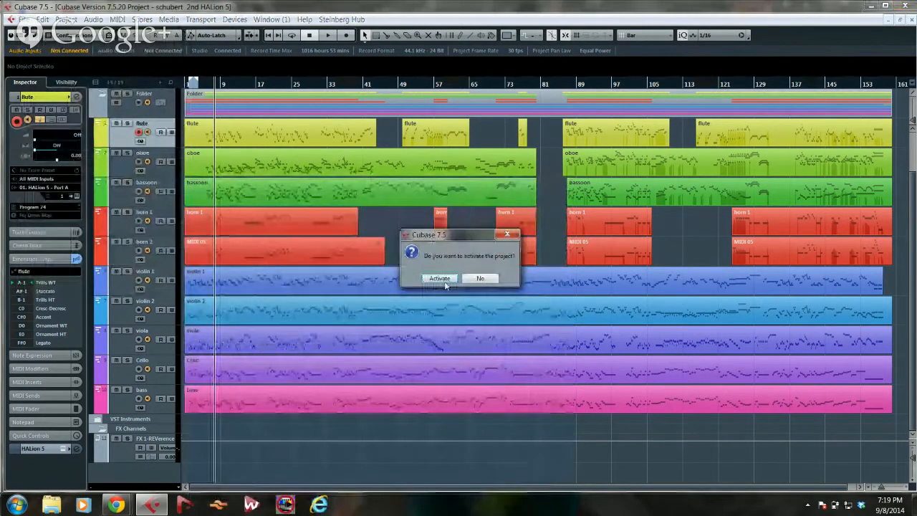
{"action": "left_click", "coordinate": [440, 279]}
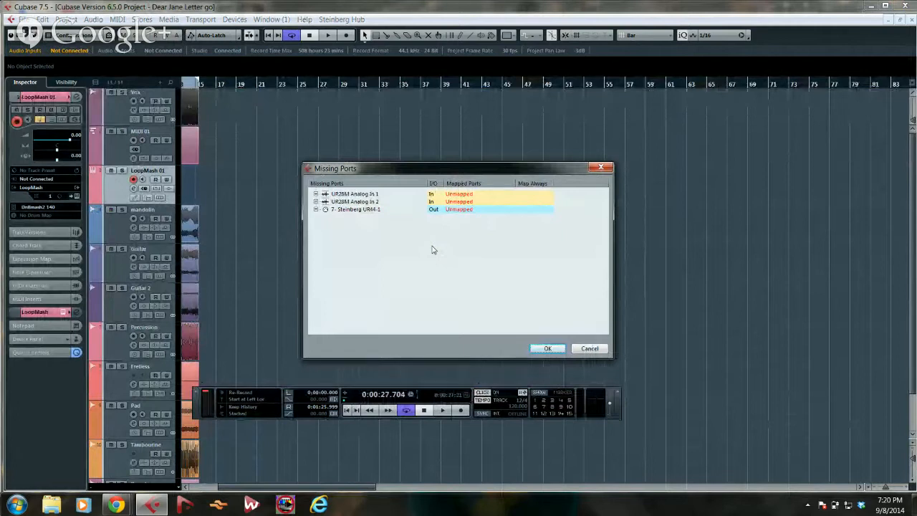
{"action": "left_click", "coordinate": [546, 348]}
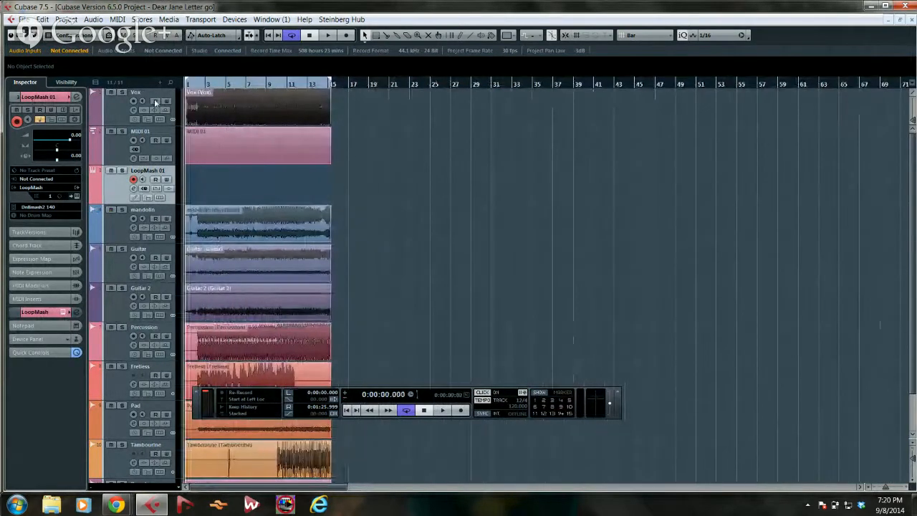
- Remove the MIDI 01 and LoopMash 01 tracks from the project
{"action": "key", "text": "h"}
{"action": "key", "text": "h"}
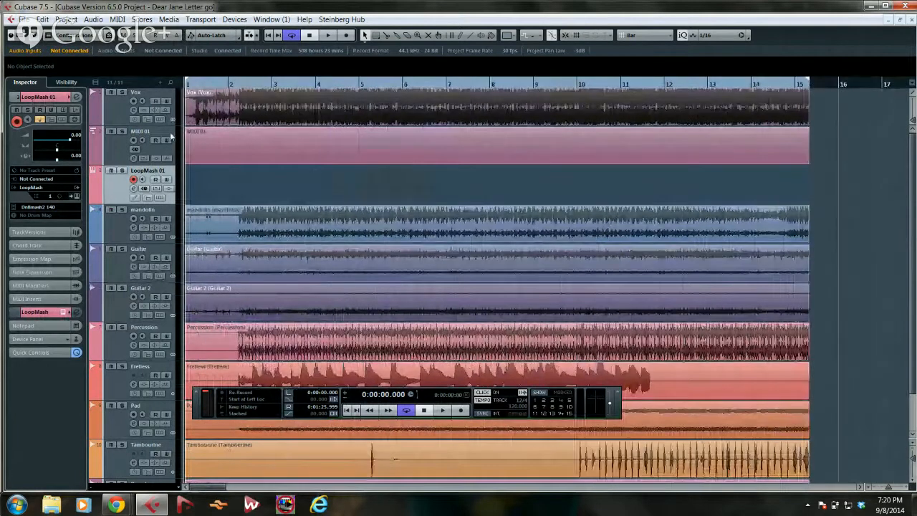
{"action": "right_click", "coordinate": [122, 149]}
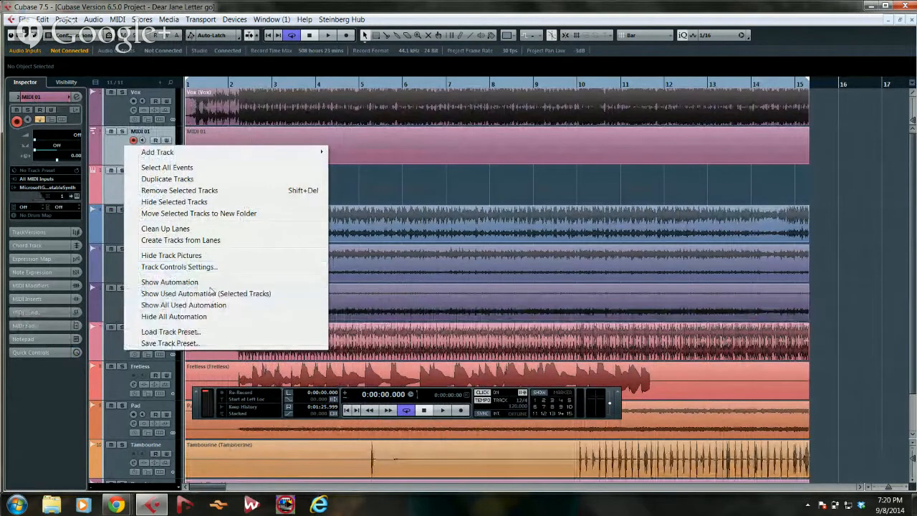
{"action": "left_click", "coordinate": [191, 191]}
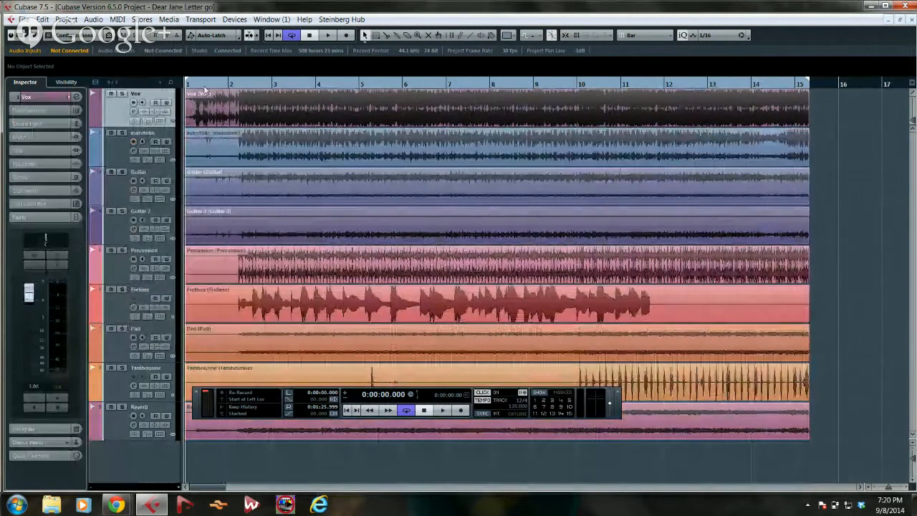
- Play the song from near the start, soloing the Guitar track and the mandolin track in turn, and stop playback
{"action": "left_click", "coordinate": [205, 84]}
{"action": "left_click_drag", "start_coordinate": [206, 85], "coordinate": [192, 89]}
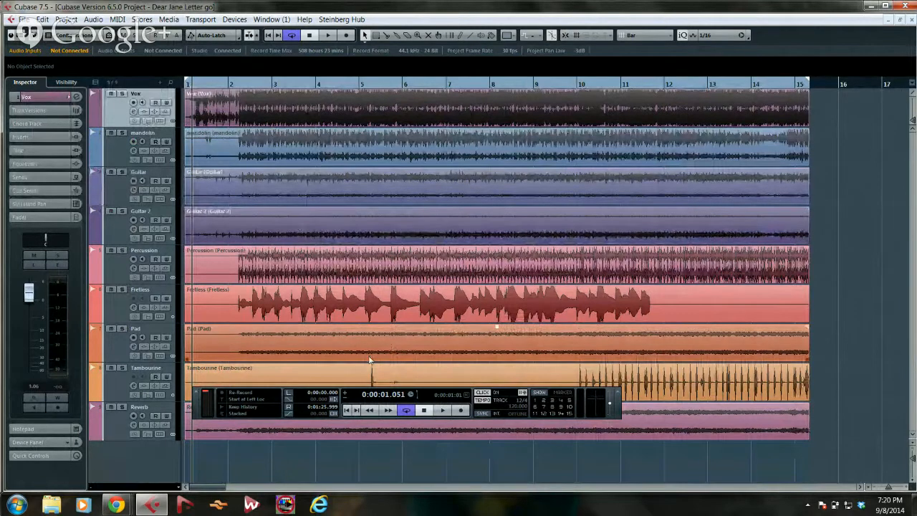
{"action": "left_click", "coordinate": [442, 409]}
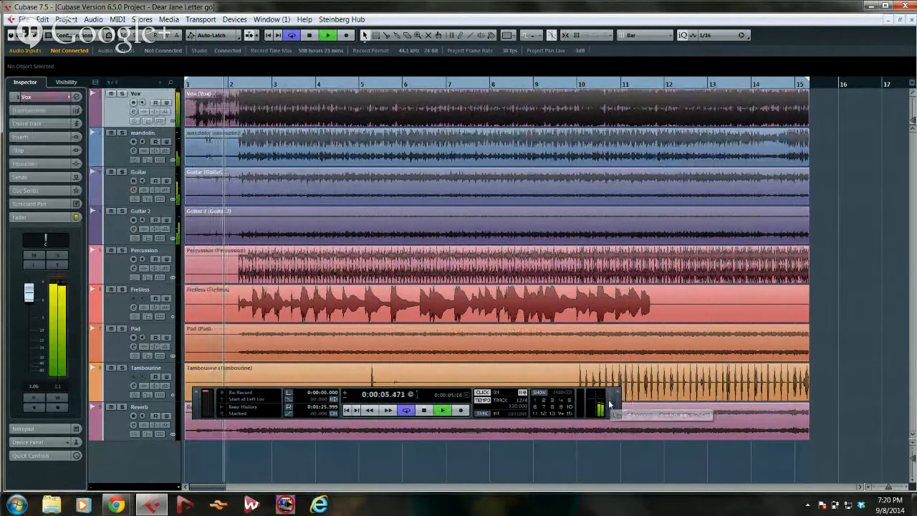
{"action": "left_click", "coordinate": [122, 173]}
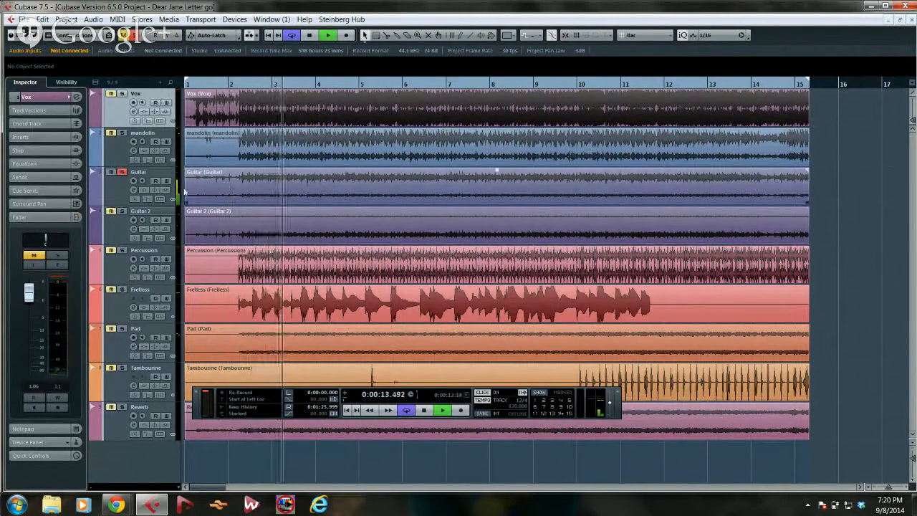
{"action": "left_click", "coordinate": [121, 172]}
{"action": "left_click", "coordinate": [121, 133]}
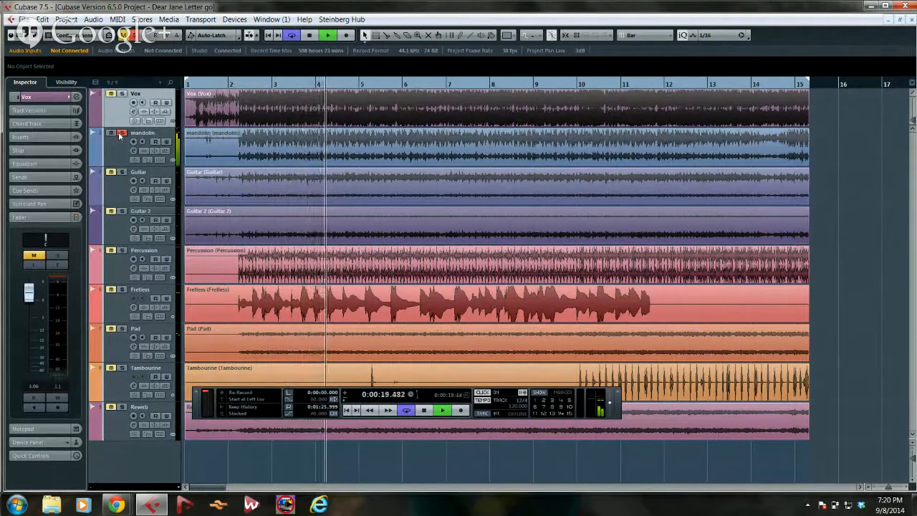
{"action": "left_click", "coordinate": [122, 134]}
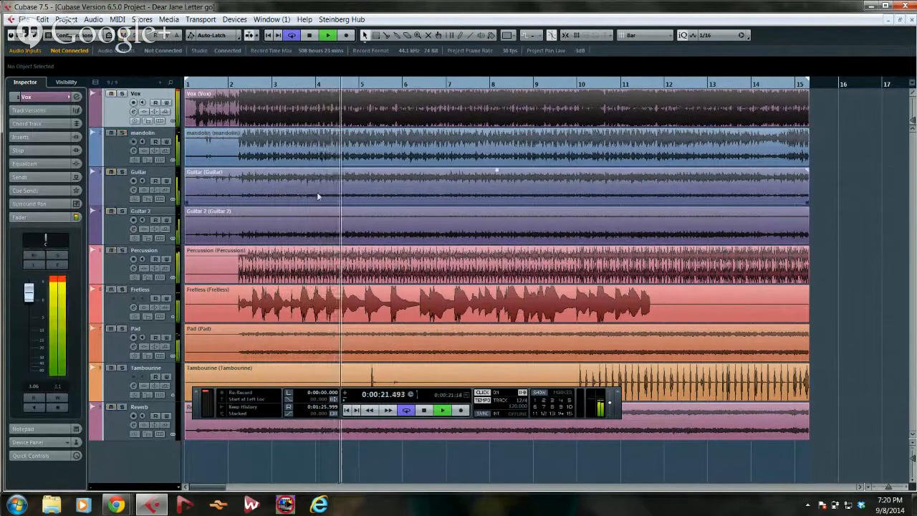
{"action": "key", "text": "space"}
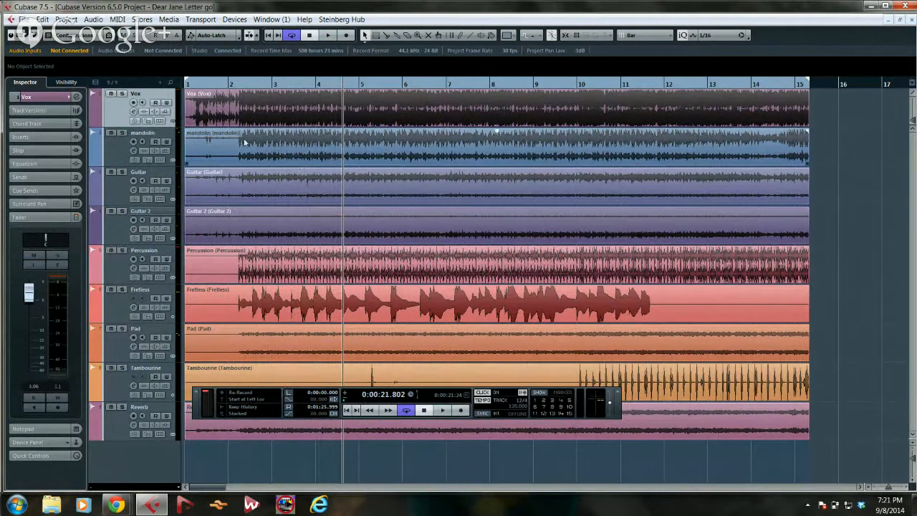
- Run Tempo Detection on the mandolin event to analyze its tempo
{"action": "left_click", "coordinate": [298, 145]}
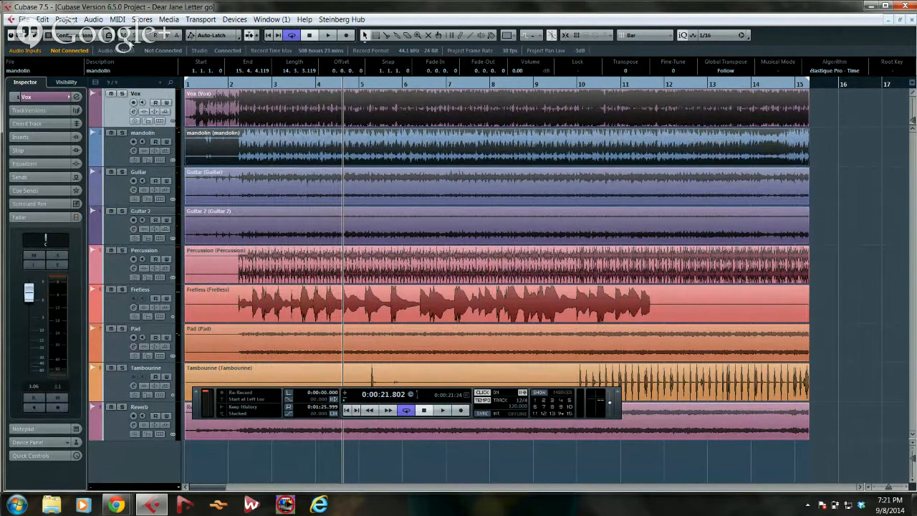
{"action": "left_click", "coordinate": [66, 19]}
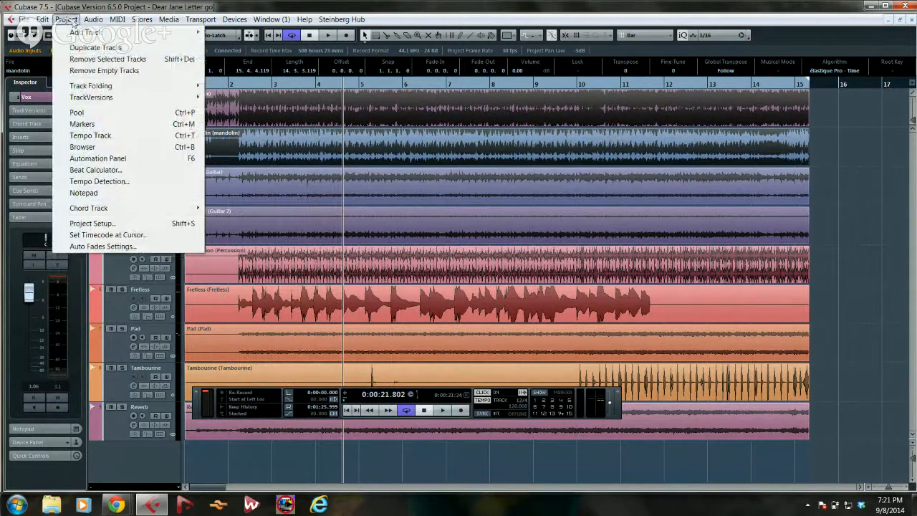
{"action": "left_click", "coordinate": [108, 182]}
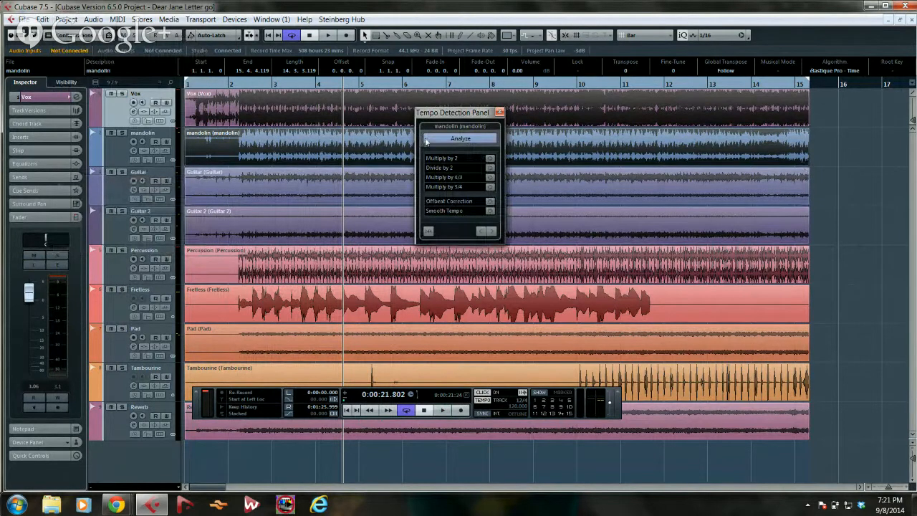
{"action": "left_click", "coordinate": [454, 139]}
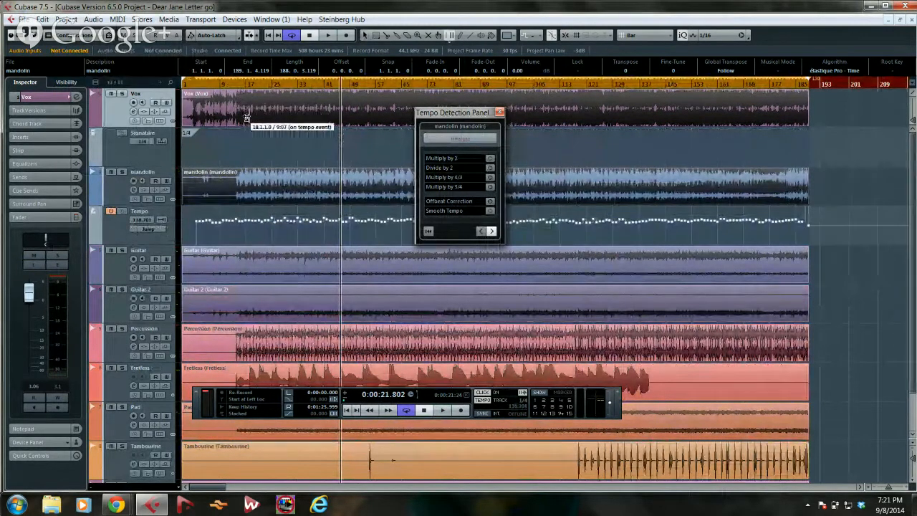
- Audition the analyzed song with the mandolin soloed and unsoloed, return the cursor to the start and close the Tempo Detection Panel
{"action": "left_click", "coordinate": [441, 412]}
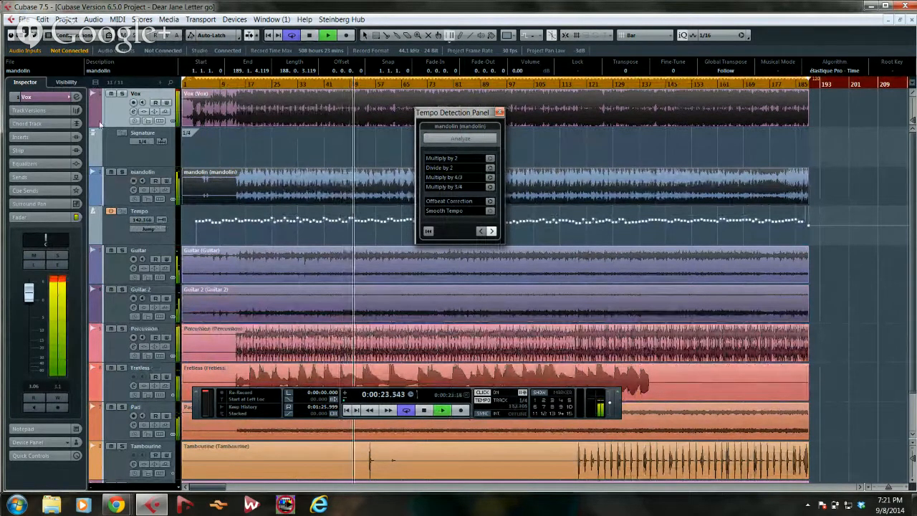
{"action": "left_click", "coordinate": [121, 173]}
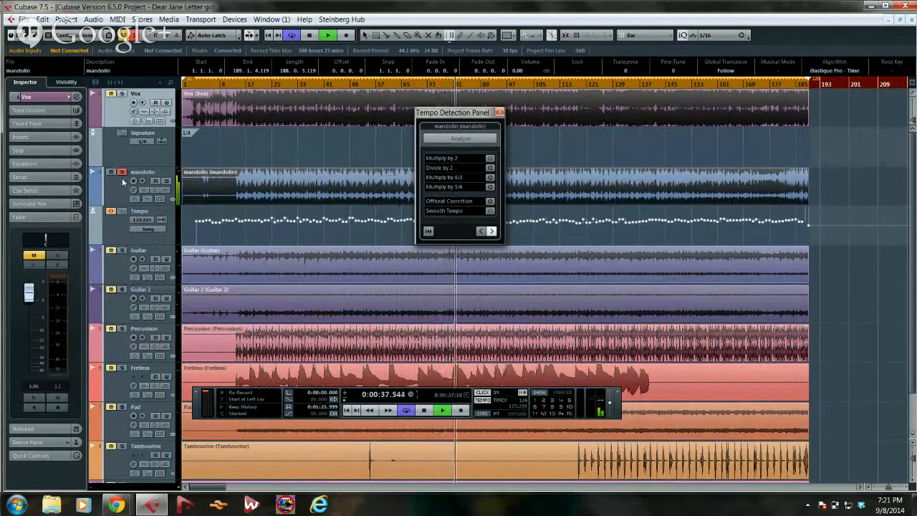
{"action": "left_click", "coordinate": [122, 174]}
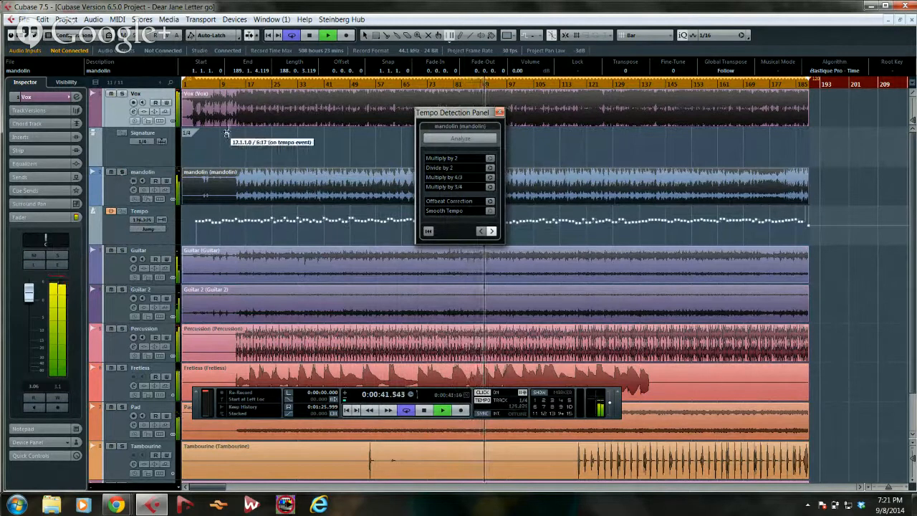
{"action": "key", "text": "space"}
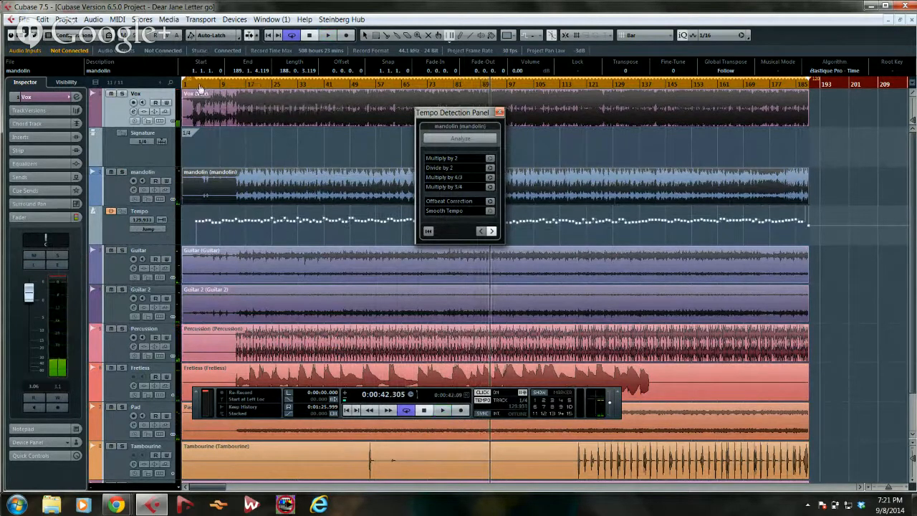
{"action": "left_click_drag", "start_coordinate": [189, 84], "coordinate": [166, 98]}
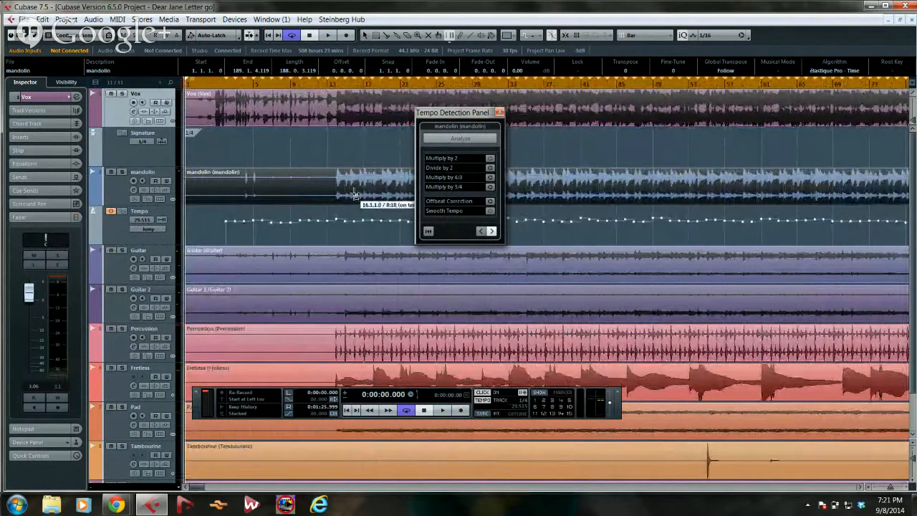
{"action": "left_click", "coordinate": [500, 113]}
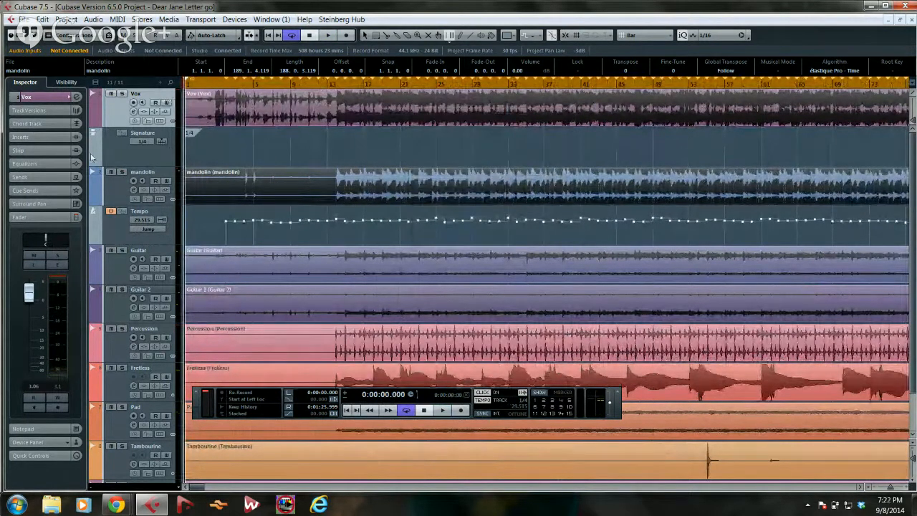
- Play the vocal intro from the project start and replay its first bars to locate the downbeat
{"action": "key", "text": "h"}
{"action": "key", "text": "h"}
{"action": "key", "text": "h"}
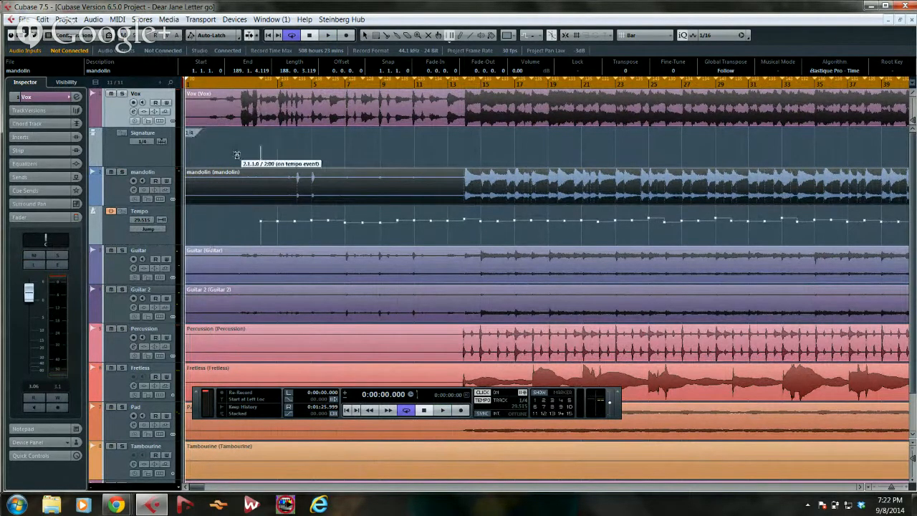
{"action": "key", "text": "space"}
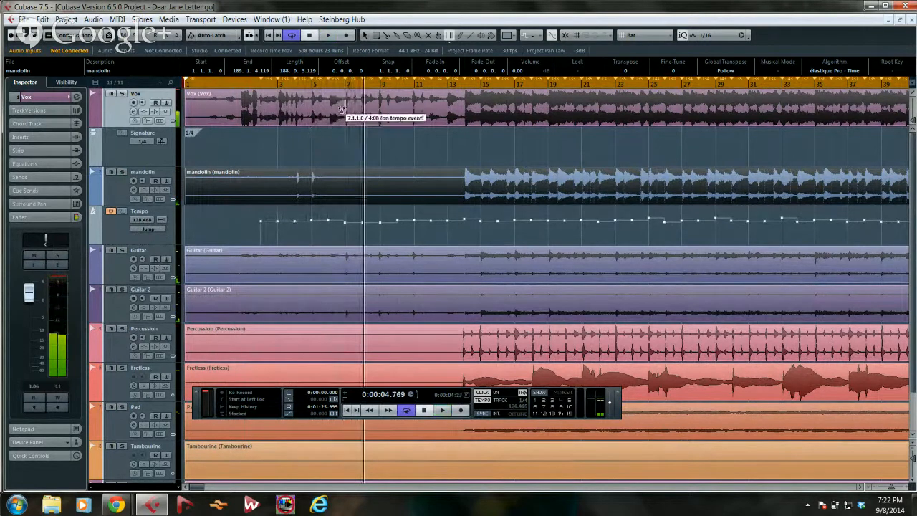
{"action": "left_click", "coordinate": [246, 85]}
{"action": "left_click", "coordinate": [284, 84]}
{"action": "key", "text": "space"}
{"action": "key", "text": "space"}
- Replay the intro around bar 5 and draw a 4/4 time signature event at bar 6 on the Signature track
{"action": "right_click", "coordinate": [295, 135]}
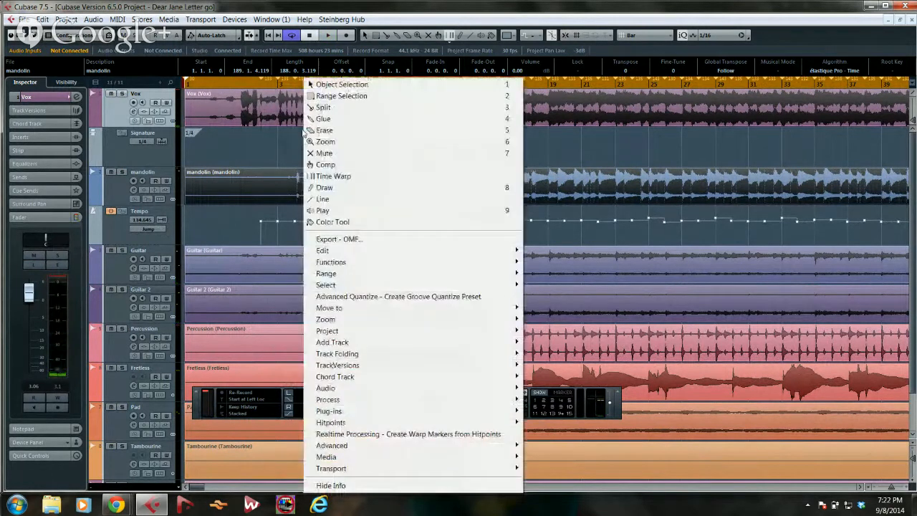
{"action": "left_click", "coordinate": [333, 188]}
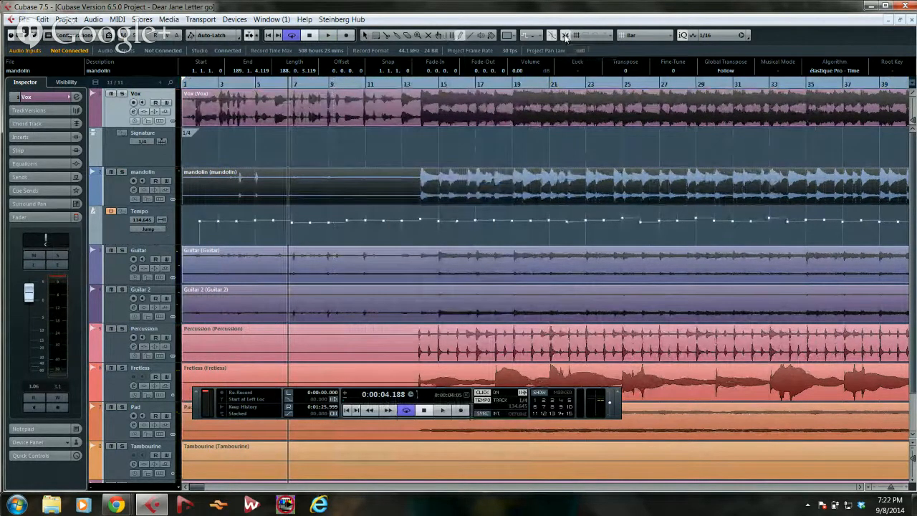
{"action": "left_click_drag", "start_coordinate": [277, 86], "coordinate": [235, 86]}
{"action": "key", "text": "space"}
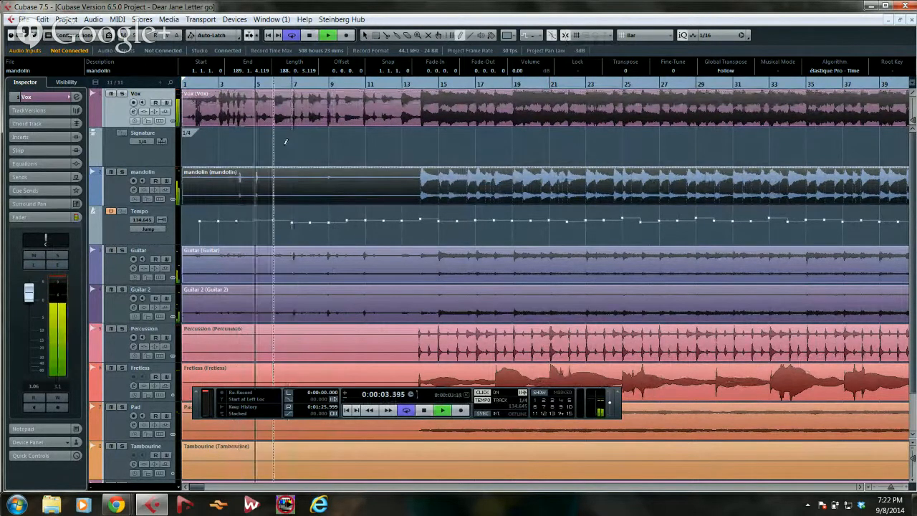
{"action": "key", "text": "space"}
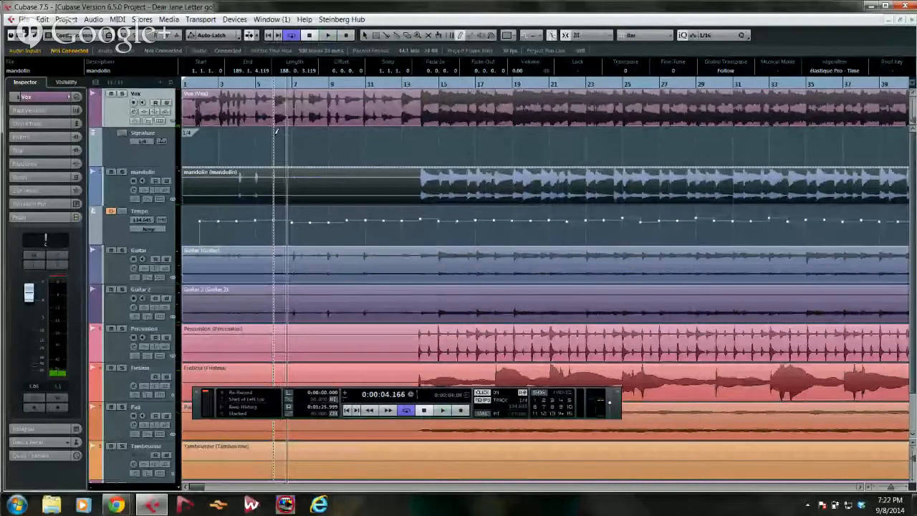
{"action": "left_click", "coordinate": [274, 129]}
- Play the song from the 4/4 signature change at bar 6 to check the bar alignment
{"action": "left_click", "coordinate": [277, 86]}
{"action": "left_click", "coordinate": [275, 86]}
{"action": "key", "text": "space"}
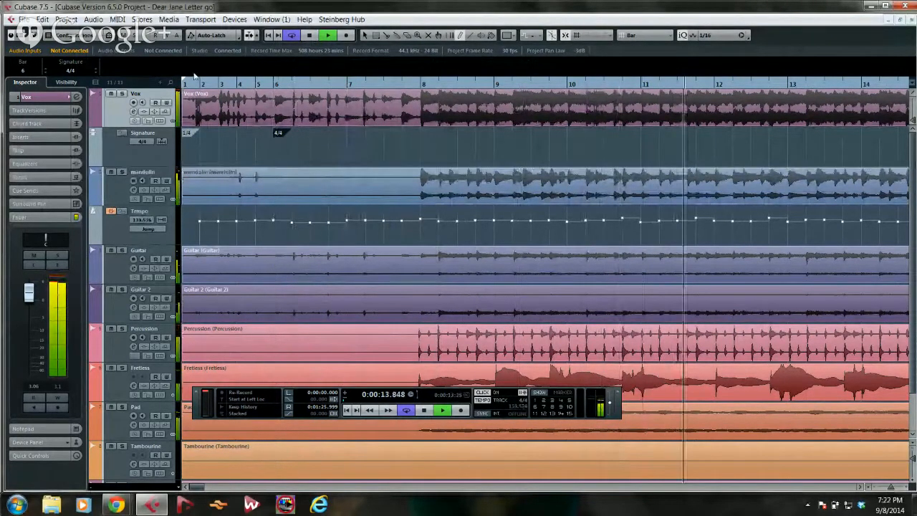
{"action": "key", "text": "space"}
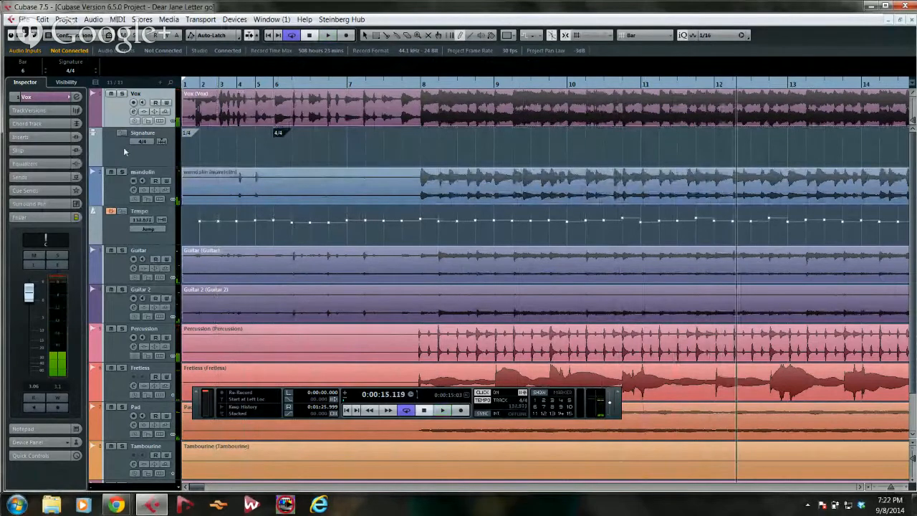
- Load Groove Agent from the drum plug-ins as a rack instrument and create a MIDI track assigned to it
{"action": "left_click_drag", "start_coordinate": [311, 86], "coordinate": [225, 53]}
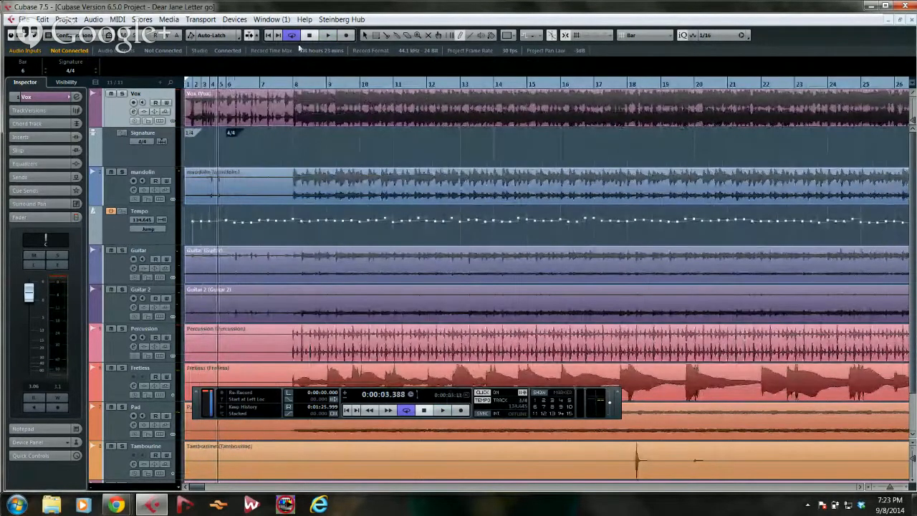
{"action": "left_click", "coordinate": [235, 19]}
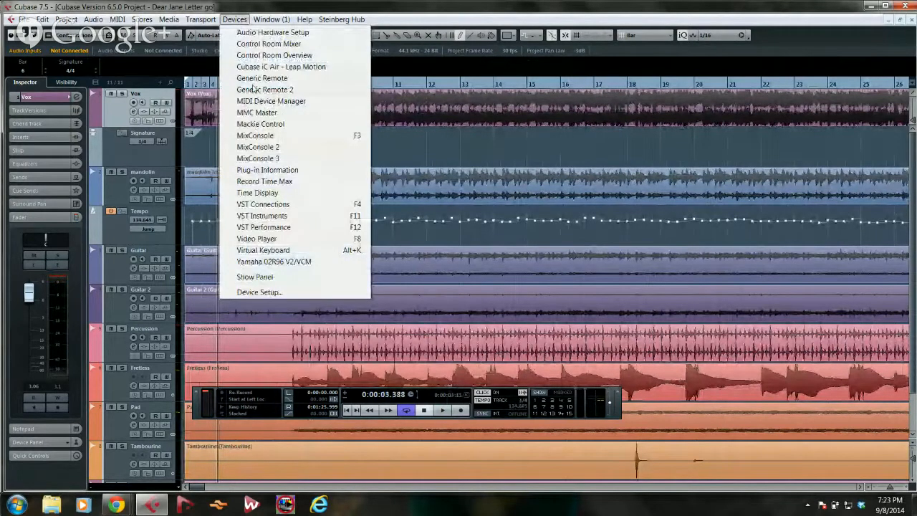
{"action": "left_click", "coordinate": [291, 217]}
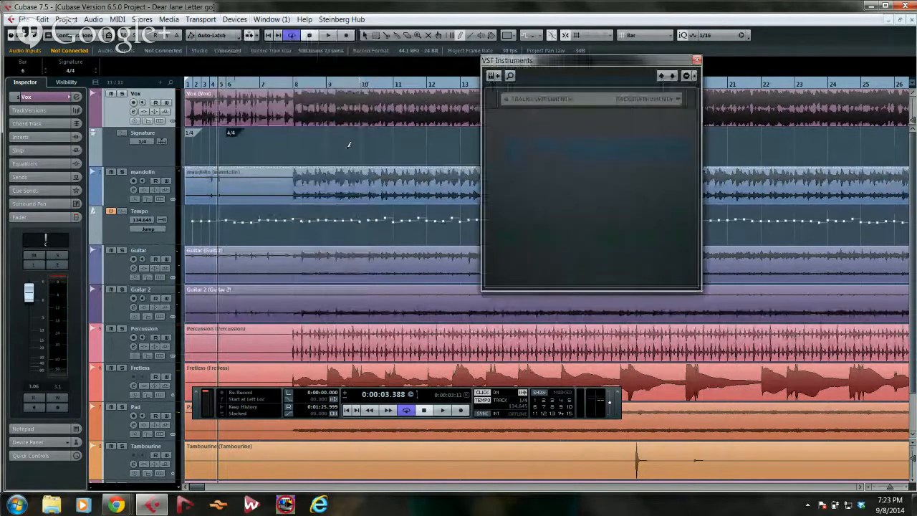
{"action": "left_click", "coordinate": [672, 101]}
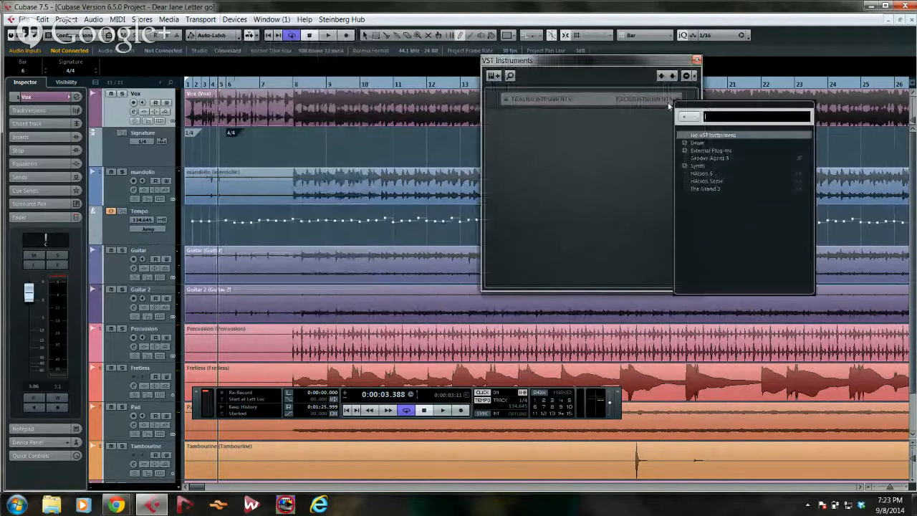
{"action": "left_click", "coordinate": [685, 144]}
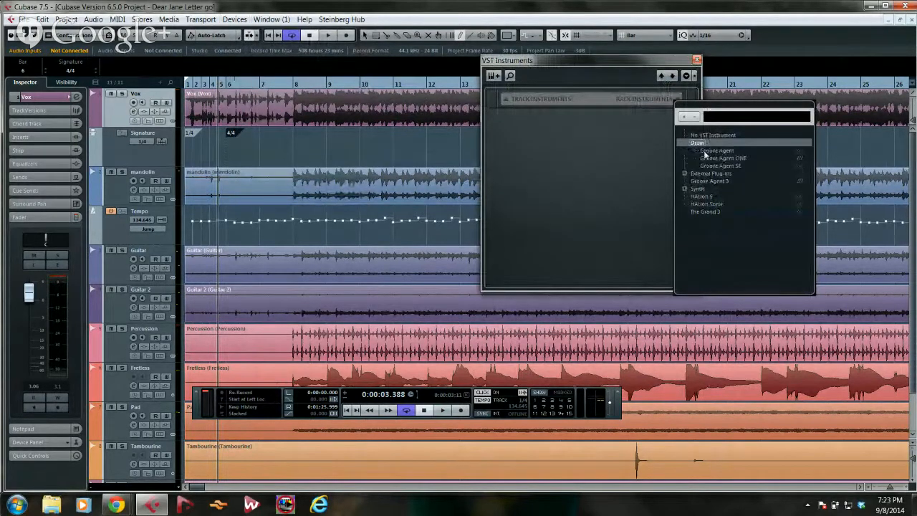
{"action": "left_click", "coordinate": [708, 151]}
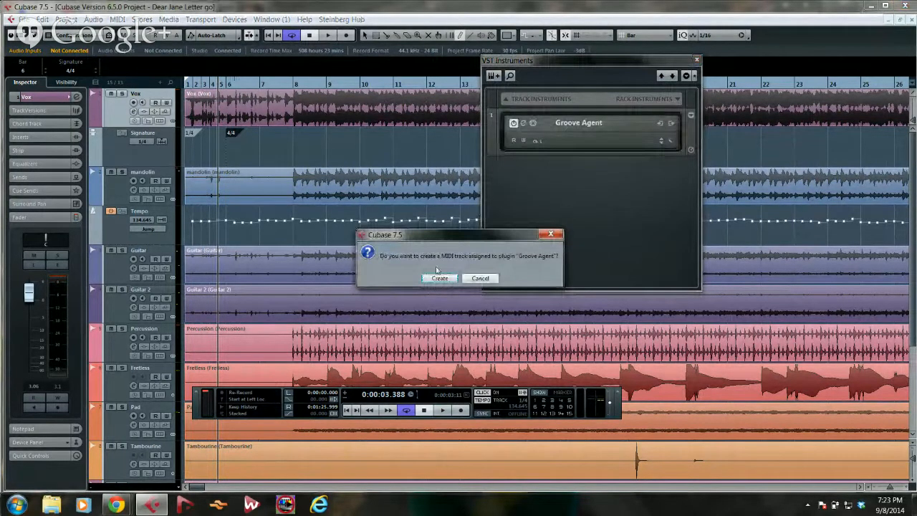
{"action": "left_click", "coordinate": [439, 279]}
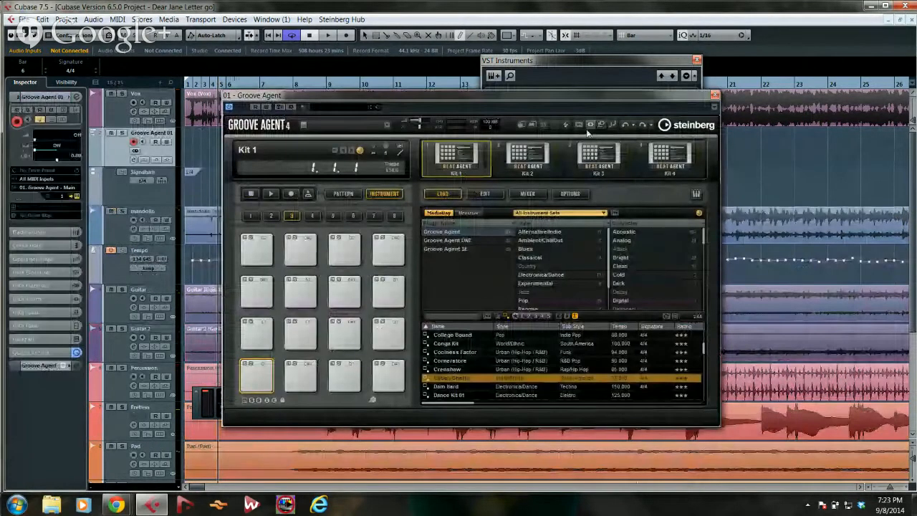
- Load the Disco Jamz kit with patterns from Percussion Agent Standard Kit into Groove Agent's first kit slot
{"action": "right_click", "coordinate": [462, 152]}
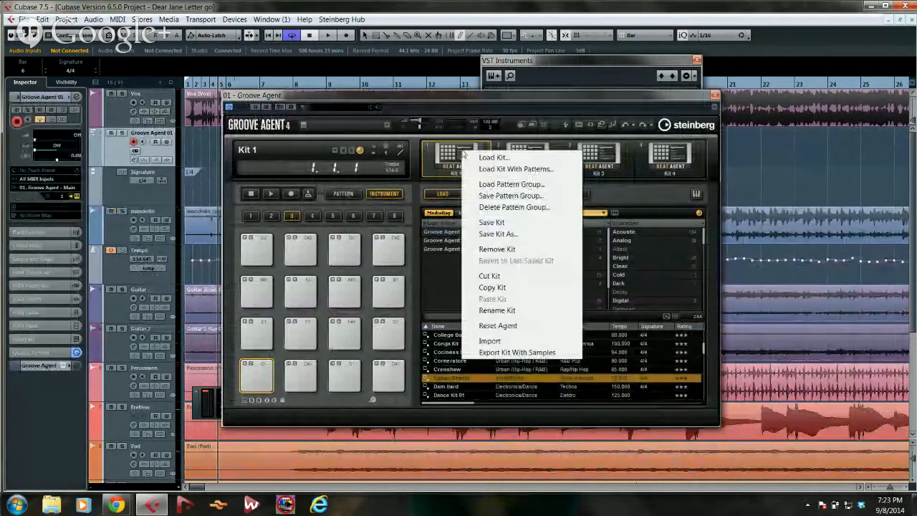
{"action": "left_click", "coordinate": [509, 169]}
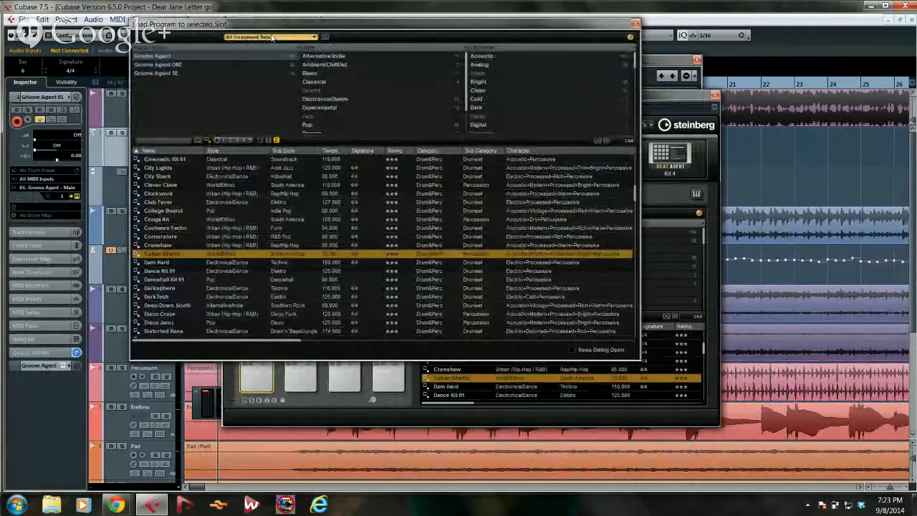
{"action": "left_click", "coordinate": [542, 56]}
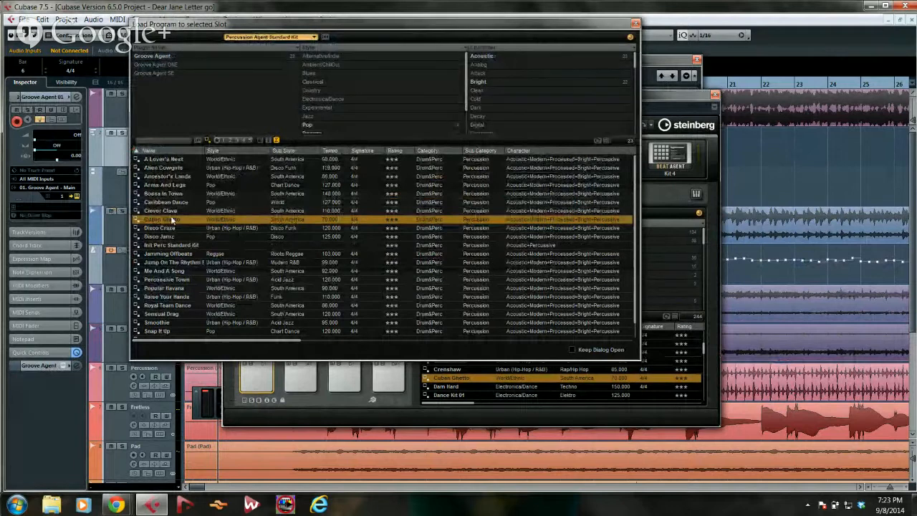
{"action": "double_click", "coordinate": [165, 237]}
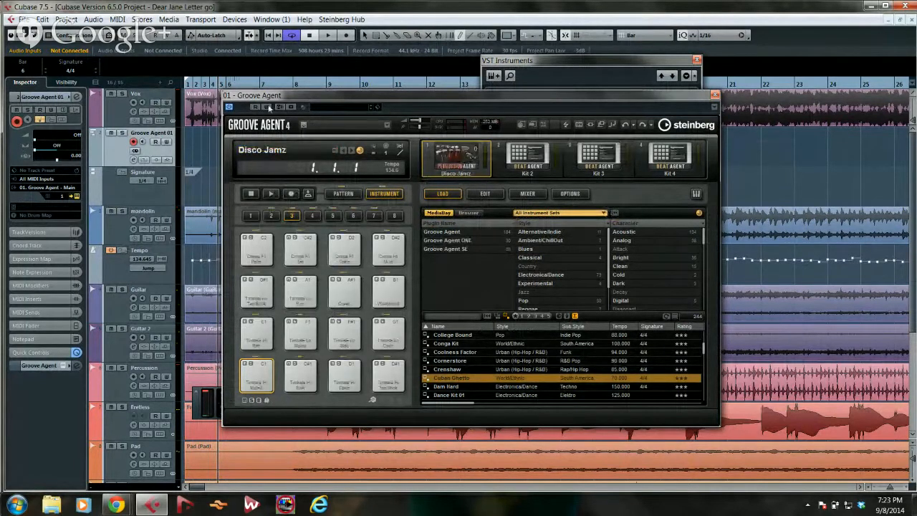
- Play the song with Groove Agent running, trigger its Groove 6 pattern, stop playback and close the Groove Agent window
{"action": "left_click_drag", "start_coordinate": [218, 86], "coordinate": [218, 90]}
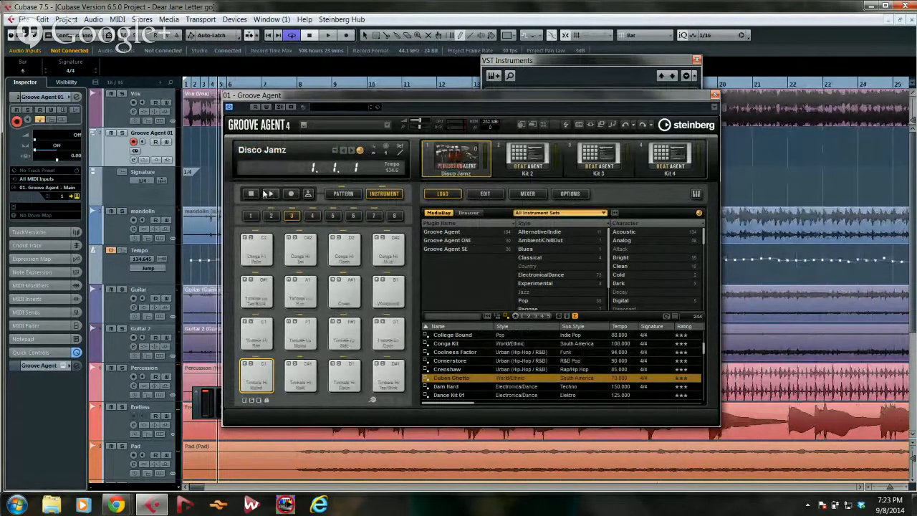
{"action": "key", "text": "space"}
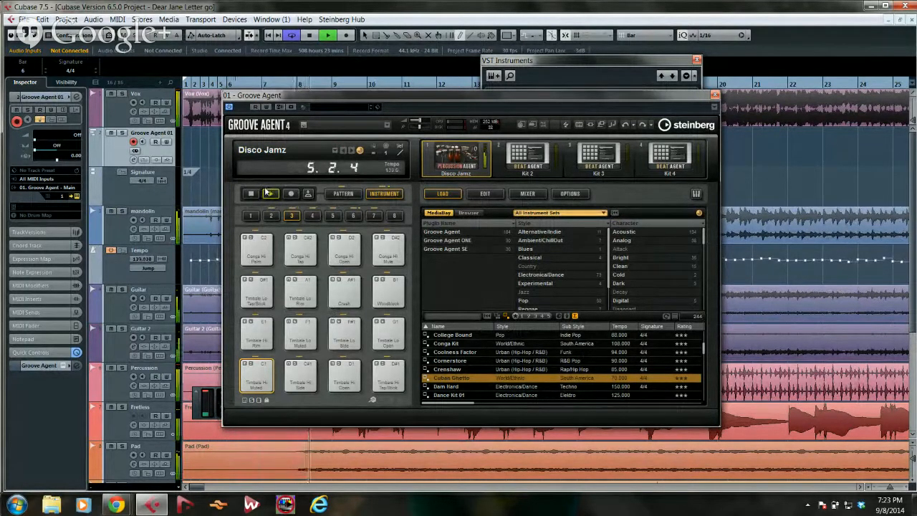
{"action": "left_click", "coordinate": [270, 193]}
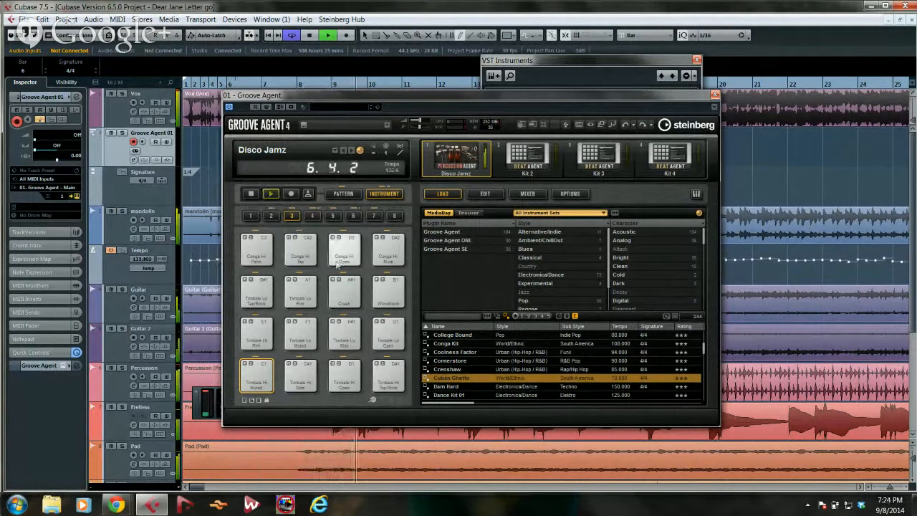
{"action": "left_click", "coordinate": [344, 194]}
{"action": "left_click", "coordinate": [293, 337]}
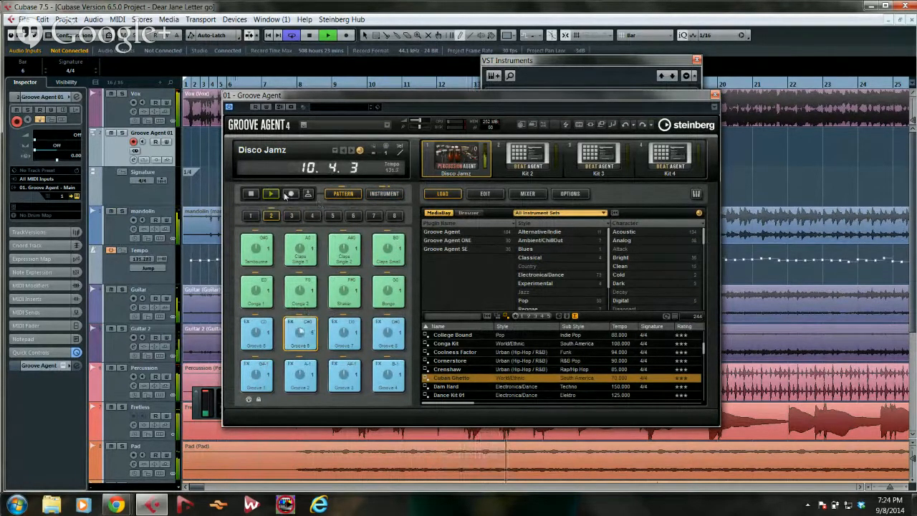
{"action": "key", "text": "space"}
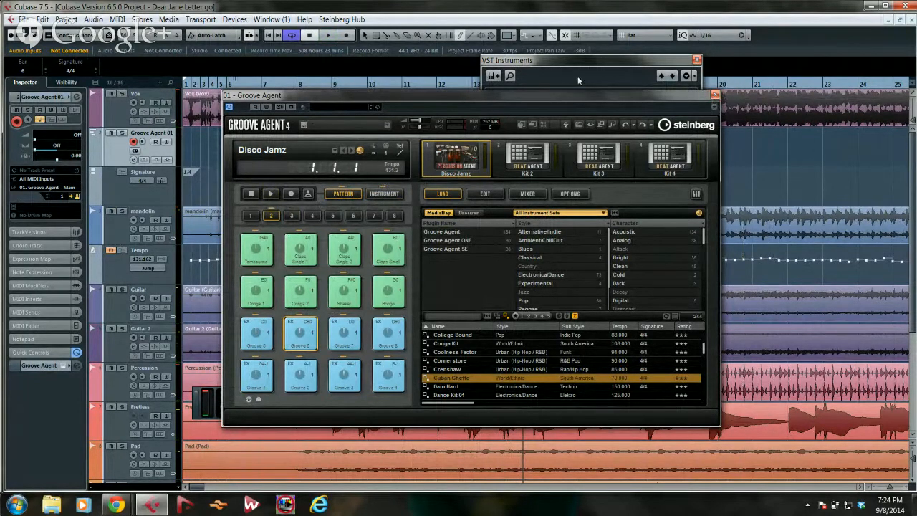
{"action": "left_click", "coordinate": [716, 95]}
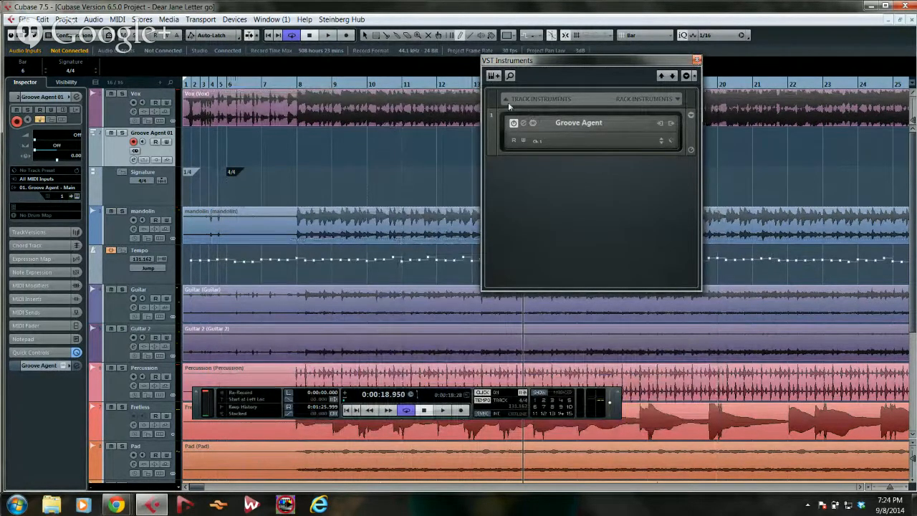
- Reorder the track list with Signature first, Tempo second and Groove Agent 01 third, above the Vox track
{"action": "left_click", "coordinate": [273, 77]}
{"action": "left_click_drag", "start_coordinate": [274, 78], "coordinate": [269, 50]}
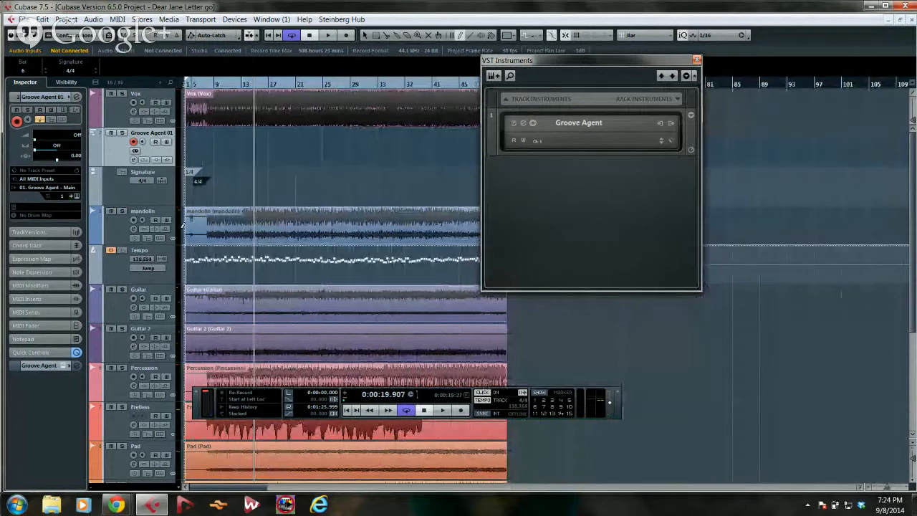
{"action": "left_click", "coordinate": [112, 192]}
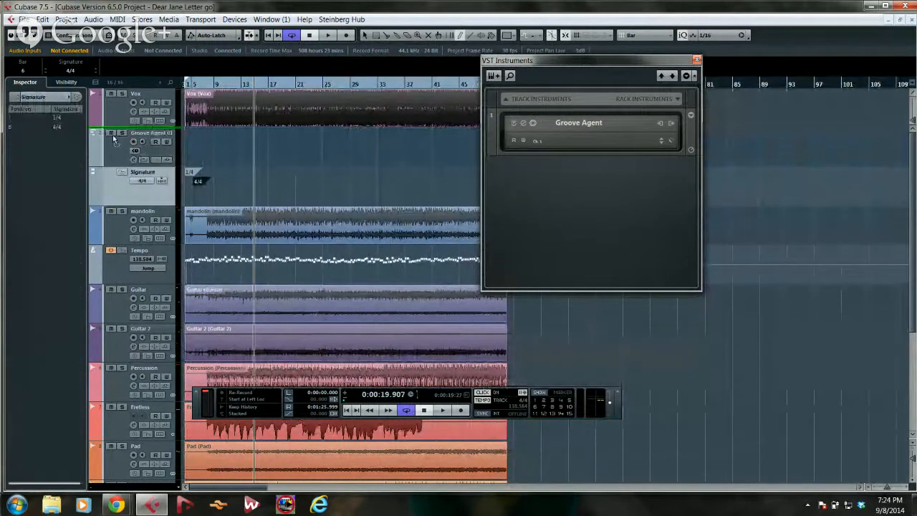
{"action": "left_click_drag", "start_coordinate": [113, 192], "coordinate": [113, 115]}
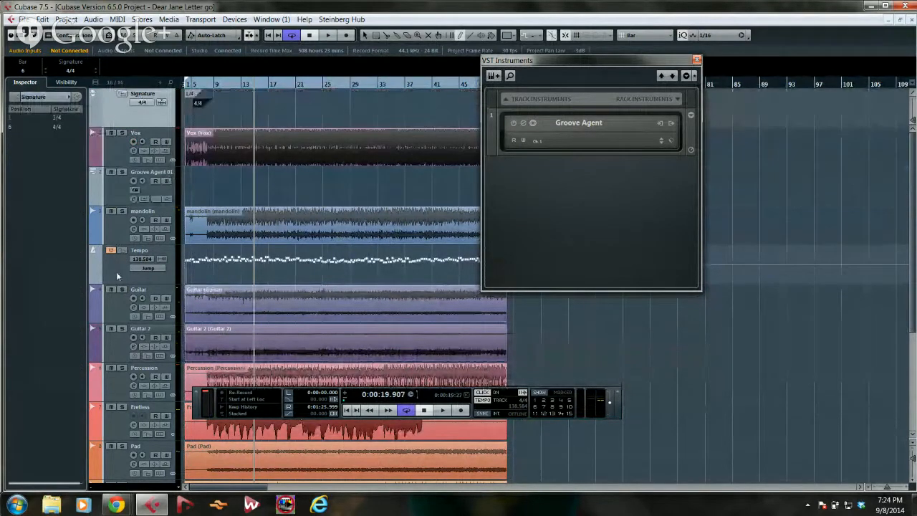
{"action": "left_click_drag", "start_coordinate": [125, 267], "coordinate": [108, 160]}
{"action": "left_click_drag", "start_coordinate": [112, 232], "coordinate": [112, 198]}
- Select all audio events with the Object Selection tool and apply Set Definition From Tempo, setting all tracks to musical time base
{"action": "right_click", "coordinate": [389, 144]}
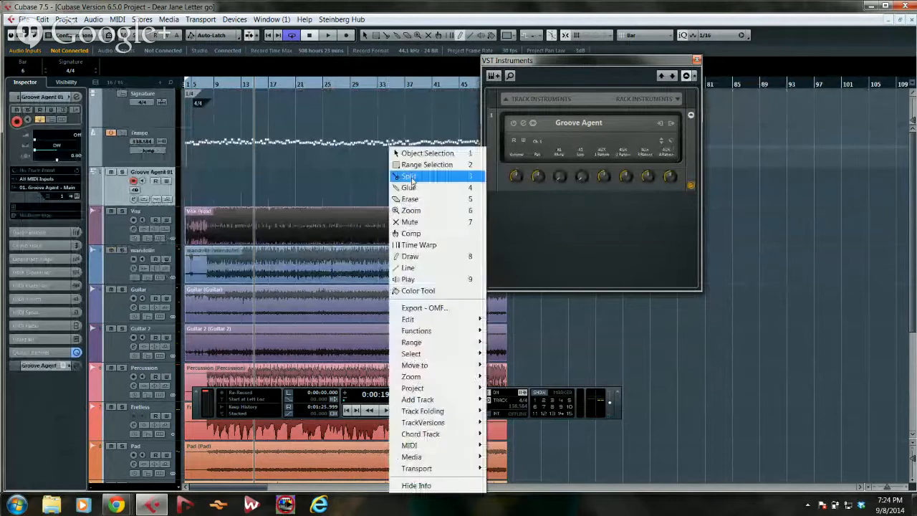
{"action": "left_click", "coordinate": [423, 152]}
{"action": "left_click_drag", "start_coordinate": [363, 199], "coordinate": [388, 367]}
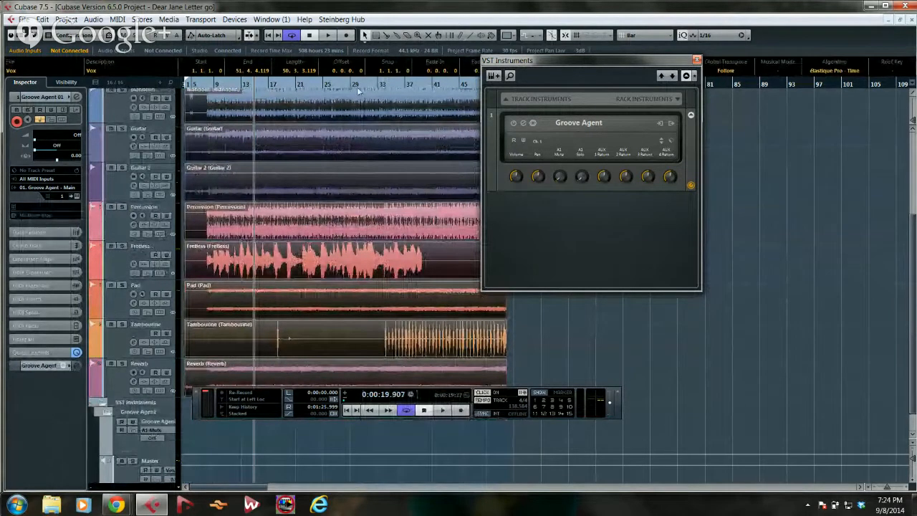
{"action": "left_click", "coordinate": [66, 19]}
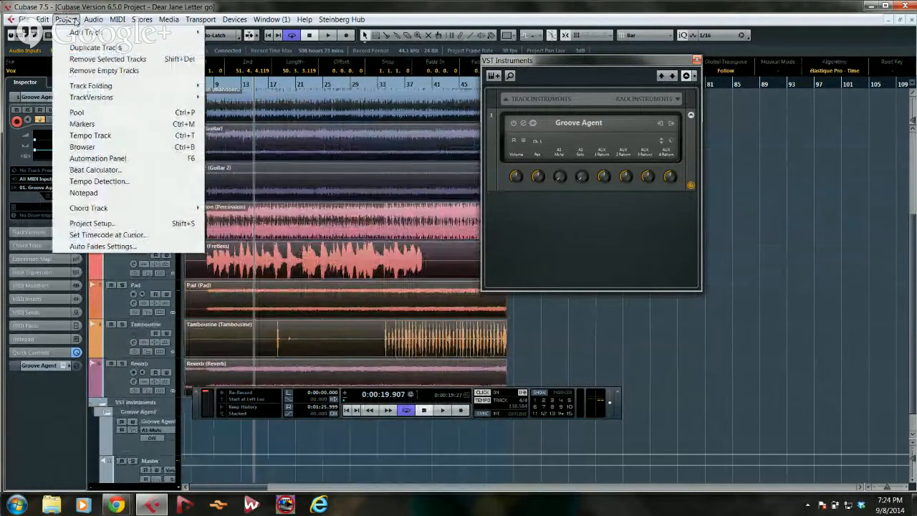
{"action": "mouse_move", "coordinate": [87, 21]}
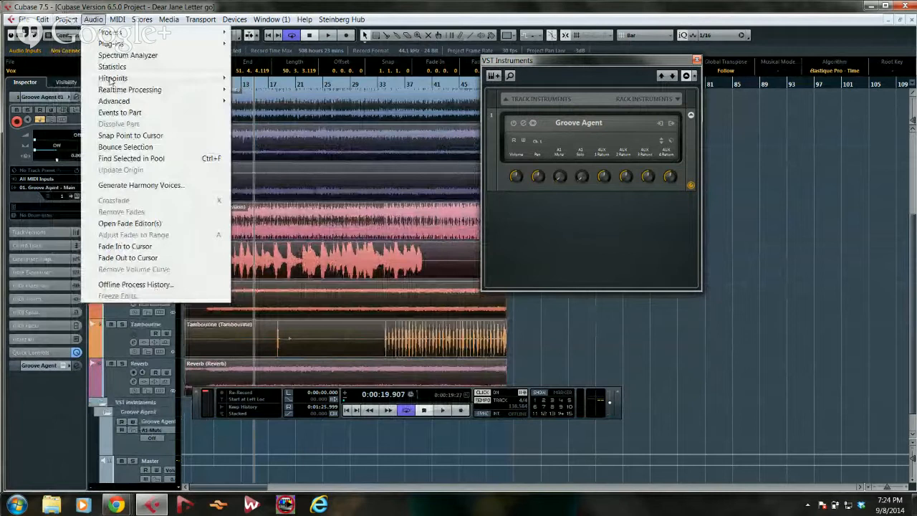
{"action": "mouse_move", "coordinate": [124, 103]}
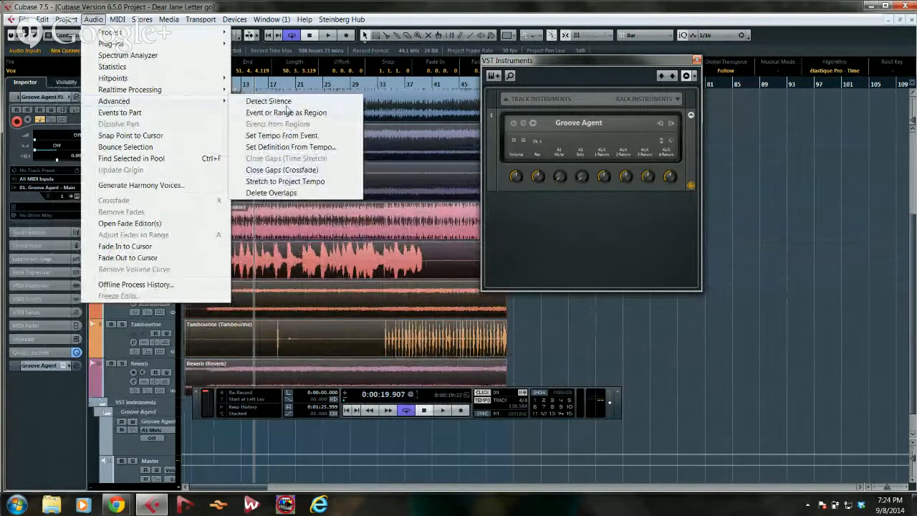
{"action": "left_click", "coordinate": [313, 148]}
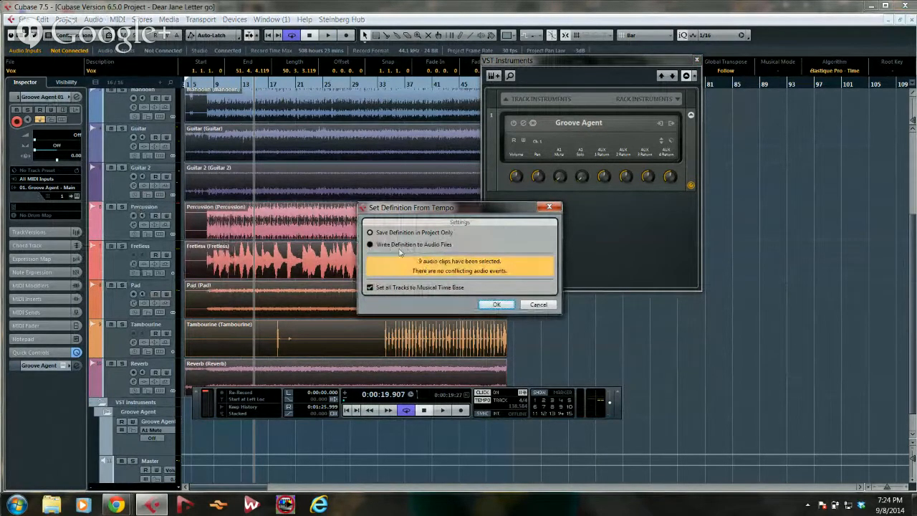
{"action": "left_click", "coordinate": [496, 306]}
- Deactivate the tempo track to use the fixed project tempo and play the song from around bar 9
{"action": "scroll", "coordinate": [208, 184], "scroll_direction": "up", "scroll_amount": 4}
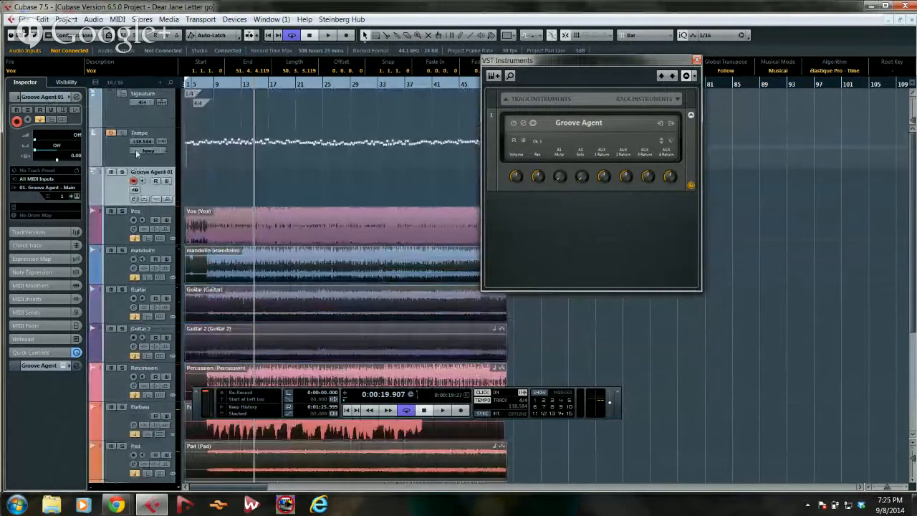
{"action": "left_click", "coordinate": [108, 137]}
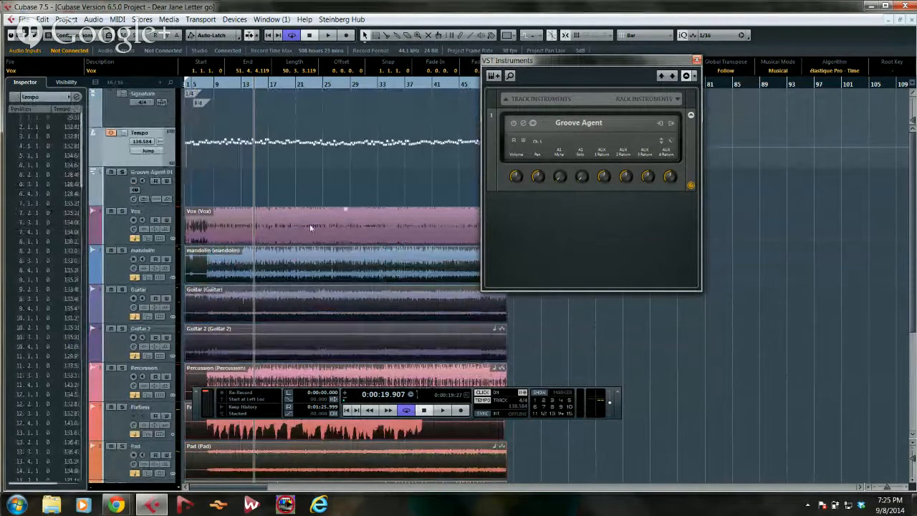
{"action": "left_click_drag", "start_coordinate": [577, 60], "coordinate": [649, 71]}
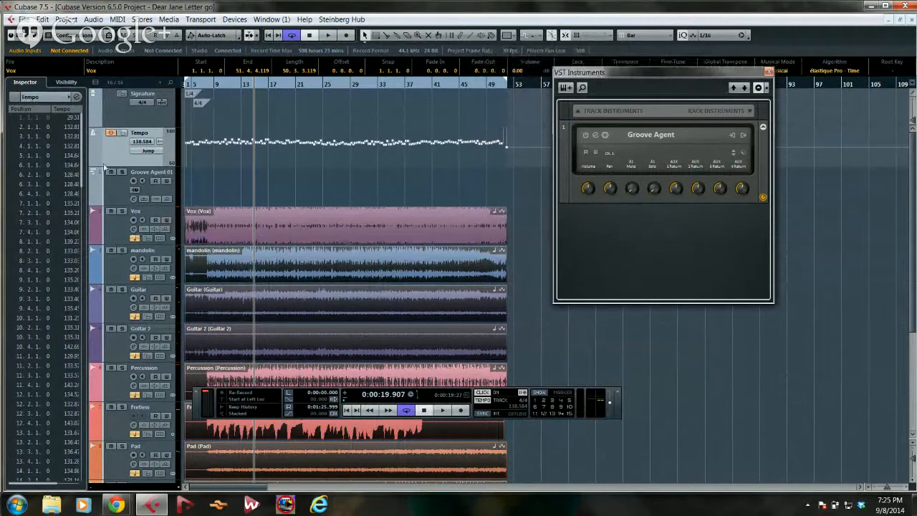
{"action": "left_click", "coordinate": [483, 401]}
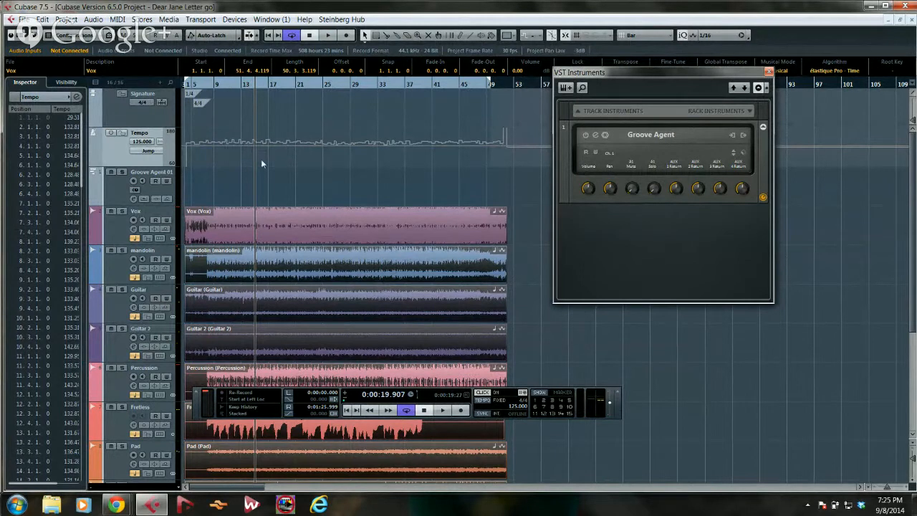
{"action": "left_click", "coordinate": [443, 410]}
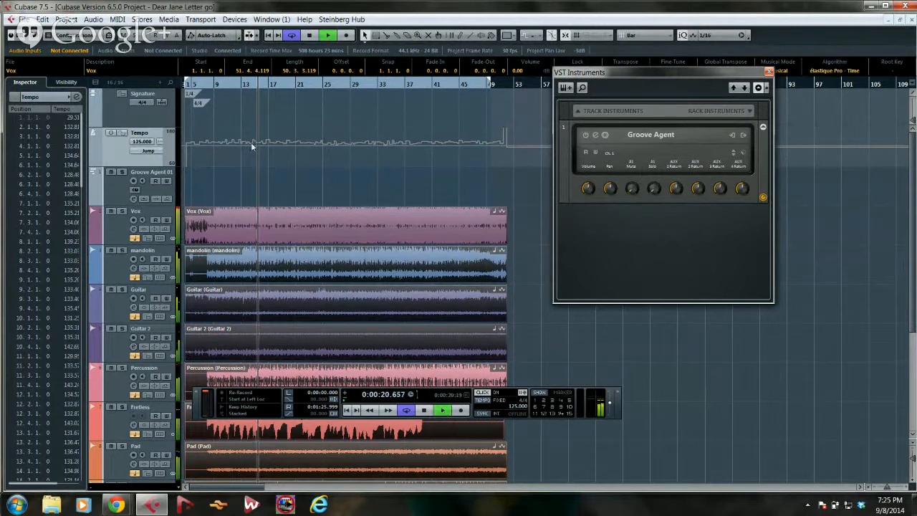
{"action": "left_click", "coordinate": [222, 85]}
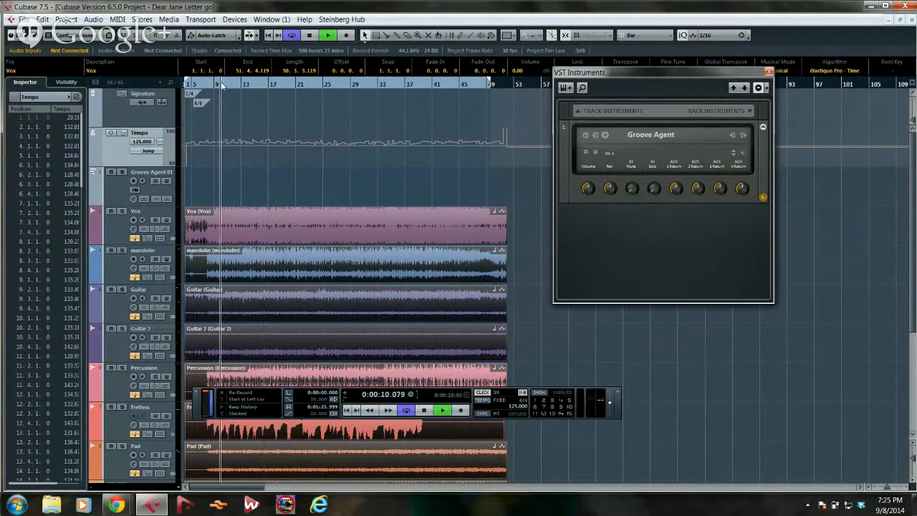
- Set the fixed project tempo to 144 BPM while the song plays
{"action": "left_click", "coordinate": [517, 407]}
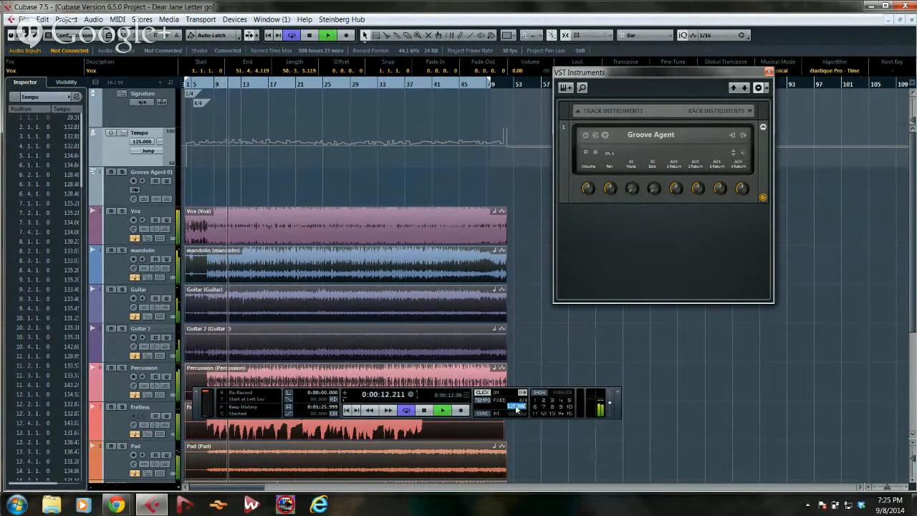
{"action": "type", "text": "144"}
{"action": "key", "text": "Return"}
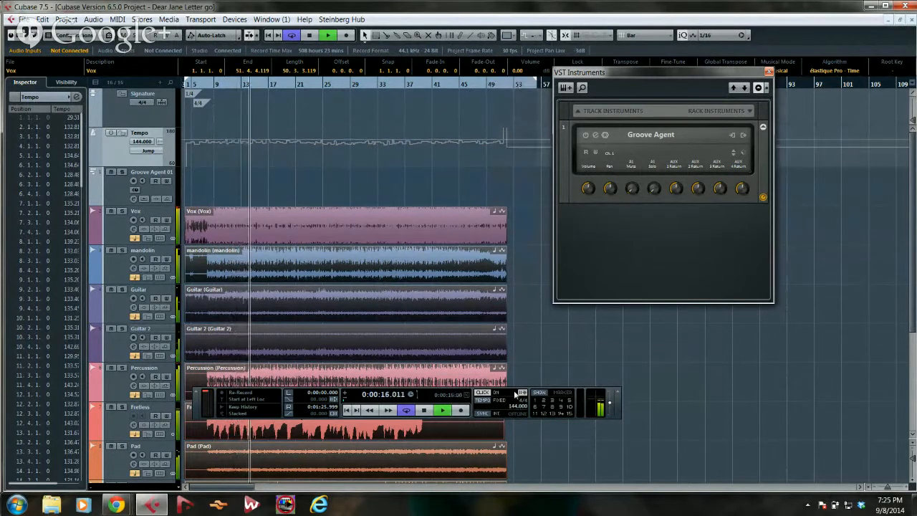
{"action": "left_click", "coordinate": [515, 407]}
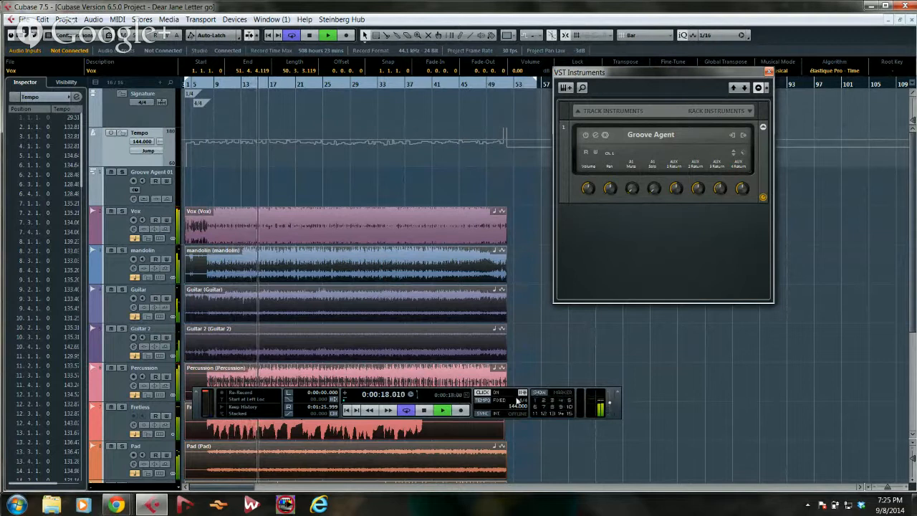
- Change the fixed project tempo to 156 and 96 BPM during playback, stop the song and reactivate the tempo track
{"action": "type", "text": "156"}
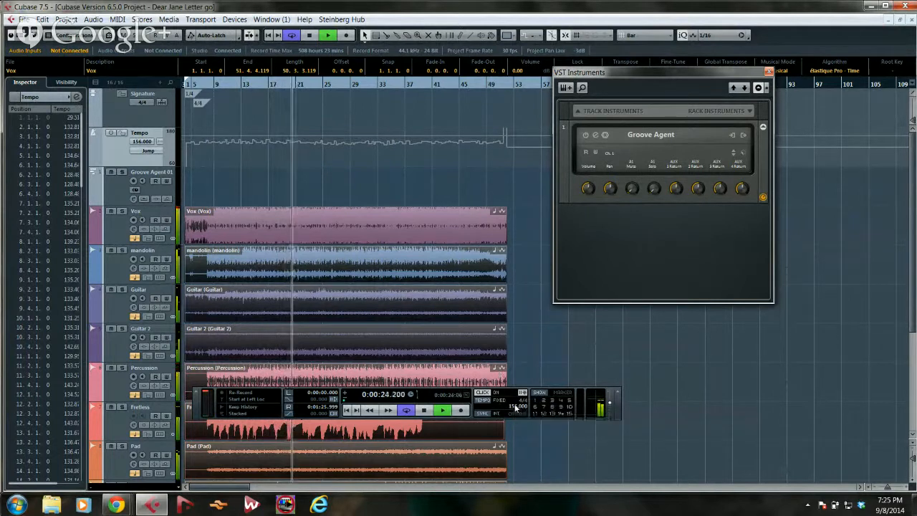
{"action": "type", "text": "96"}
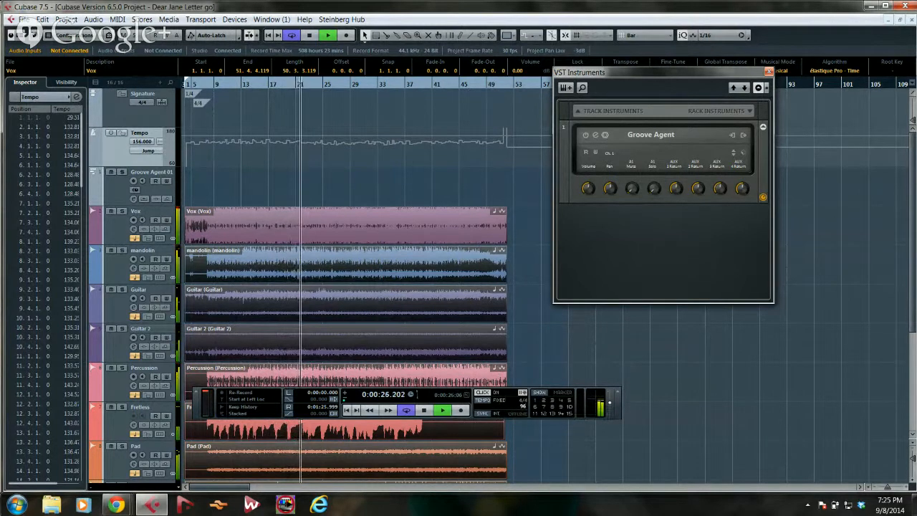
{"action": "key", "text": "Return"}
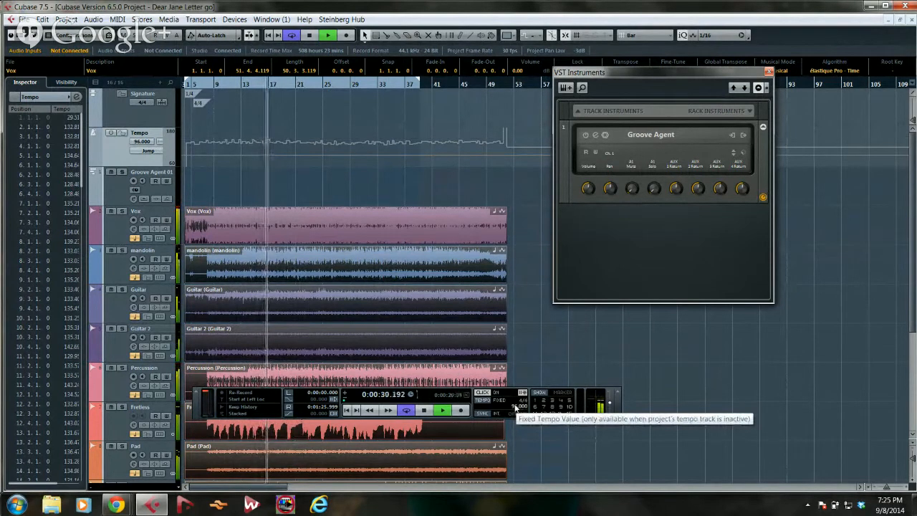
{"action": "key", "text": "space"}
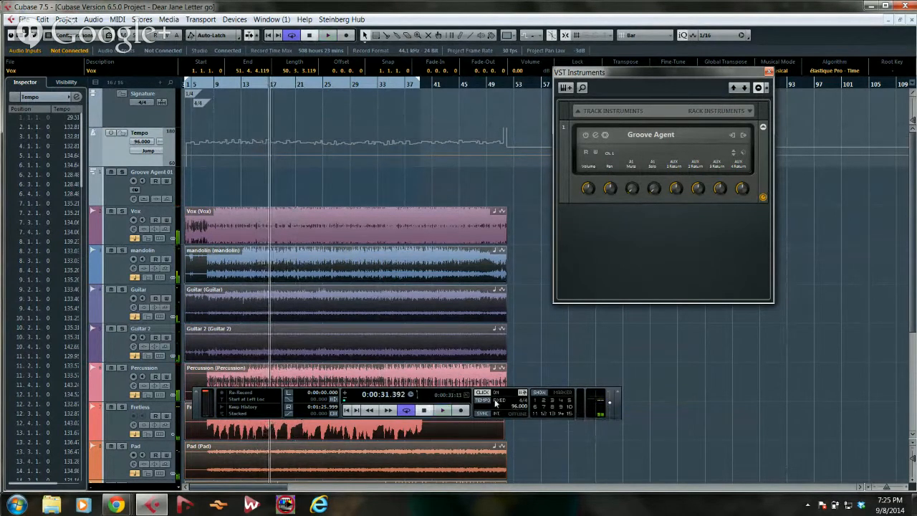
{"action": "left_click", "coordinate": [483, 401]}
- Raise the tempo points between about bars 15 and 24 and draw irregular tempo changes between about bars 25 and 31
{"action": "left_click_drag", "start_coordinate": [255, 131], "coordinate": [274, 127]}
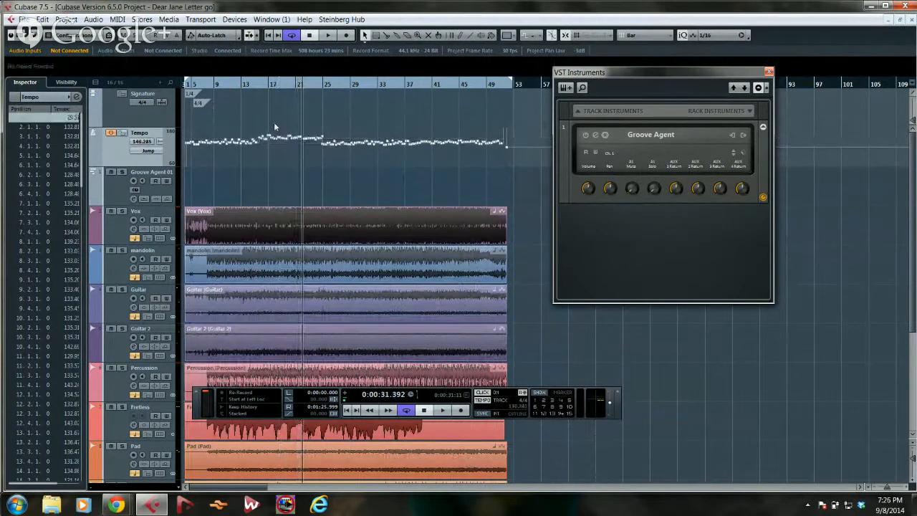
{"action": "right_click", "coordinate": [313, 149]}
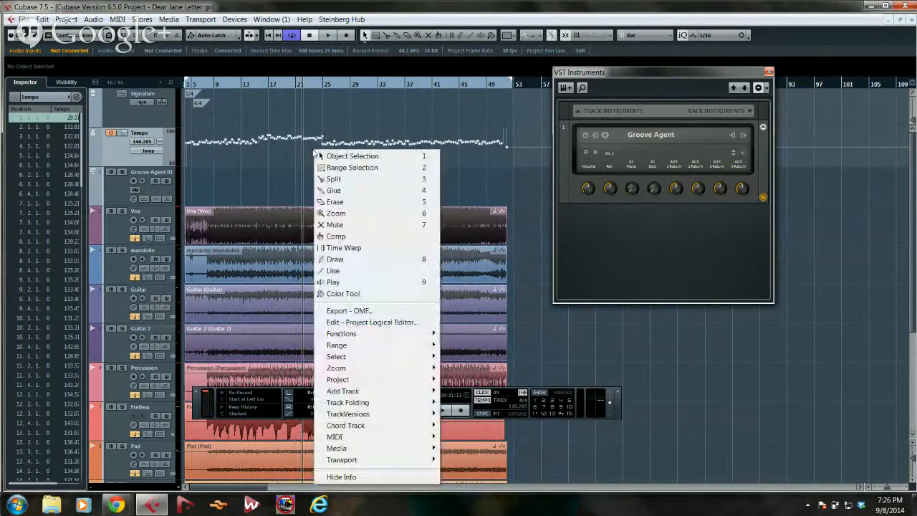
{"action": "left_click", "coordinate": [350, 260]}
{"action": "left_click", "coordinate": [348, 161]}
{"action": "mouse_move", "coordinate": [357, 146]}
{"action": "left_mouse_down"}
{"action": "mouse_move", "coordinate": [351, 163]}
{"action": "mouse_move", "coordinate": [332, 163]}
{"action": "mouse_move", "coordinate": [326, 134]}
{"action": "mouse_move", "coordinate": [352, 152]}
{"action": "mouse_move", "coordinate": [360, 137]}
{"action": "mouse_move", "coordinate": [368, 152]}
{"action": "left_mouse_up"}
- Play the song from around bar 12 through the altered tempo section, return to the Object Selection tool and stop playback
{"action": "left_click", "coordinate": [286, 84]}
{"action": "key", "text": "space"}
{"action": "left_click", "coordinate": [239, 86]}
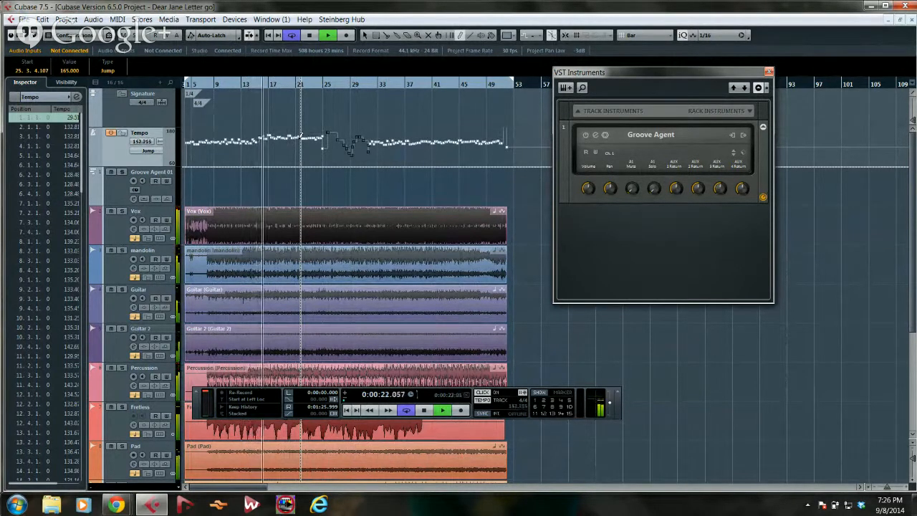
{"action": "right_click", "coordinate": [342, 119]}
{"action": "left_click", "coordinate": [351, 129]}
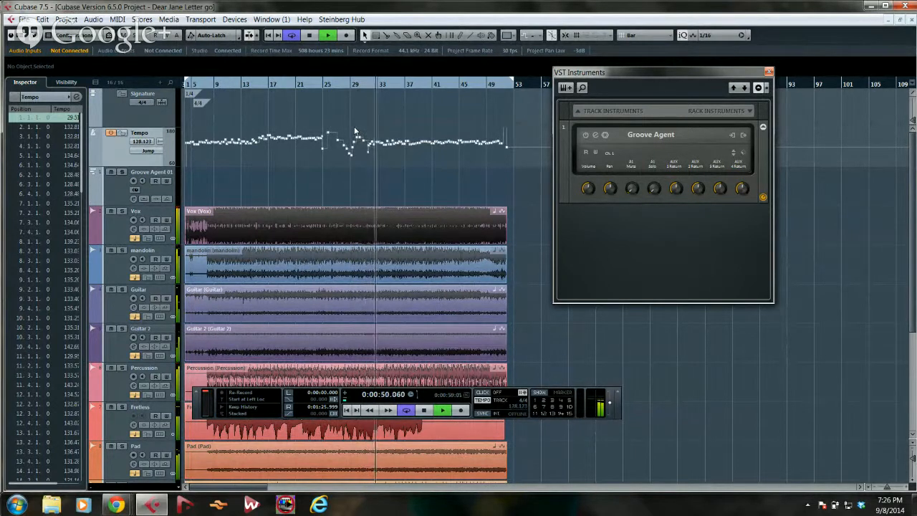
{"action": "key", "text": "space"}
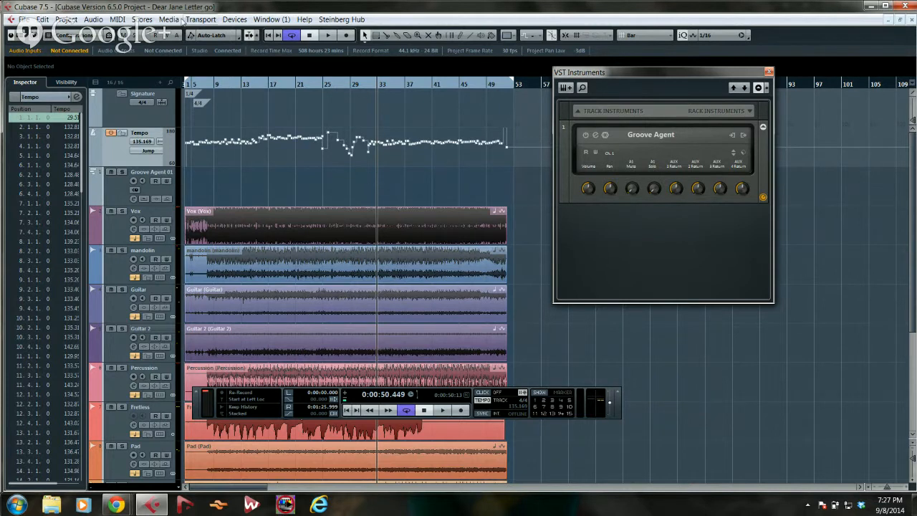
- Open Project Setup, examine the available sample rates and close the dialog keeping 44.100 kHz
{"action": "right_click", "coordinate": [269, 114]}
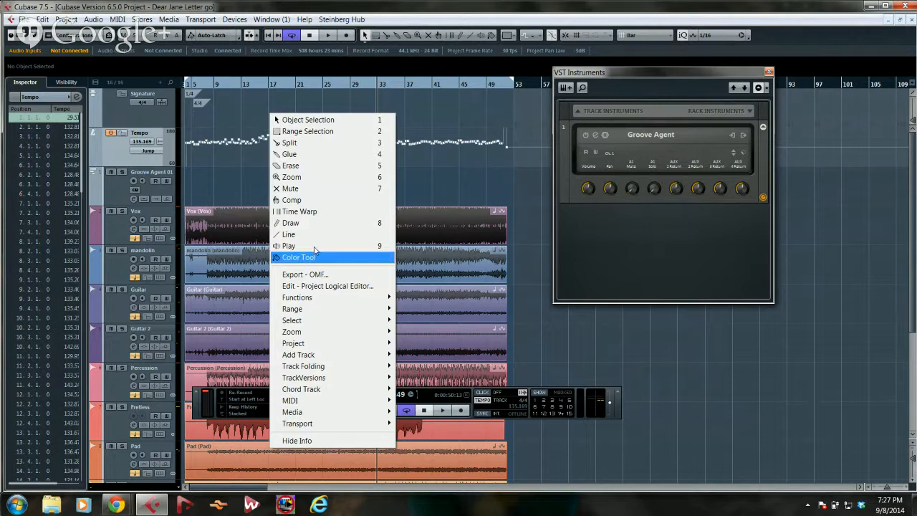
{"action": "mouse_move", "coordinate": [383, 345]}
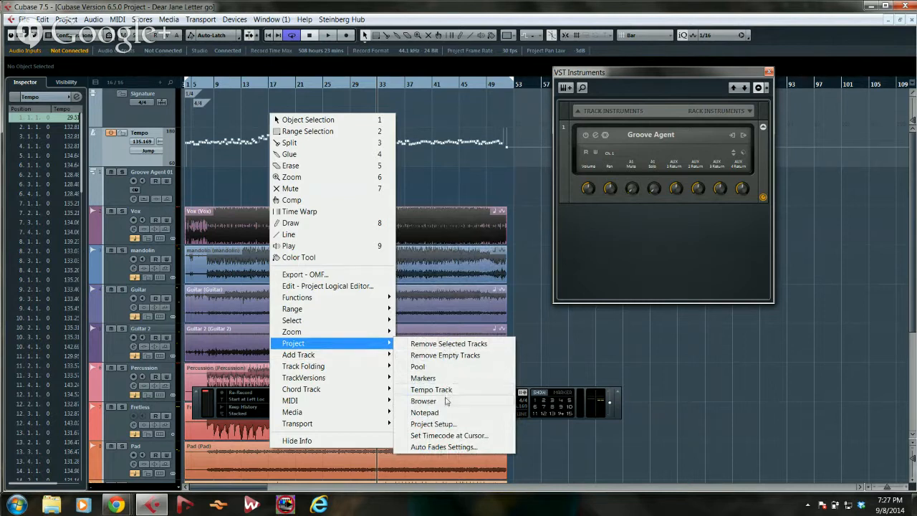
{"action": "left_click", "coordinate": [432, 424]}
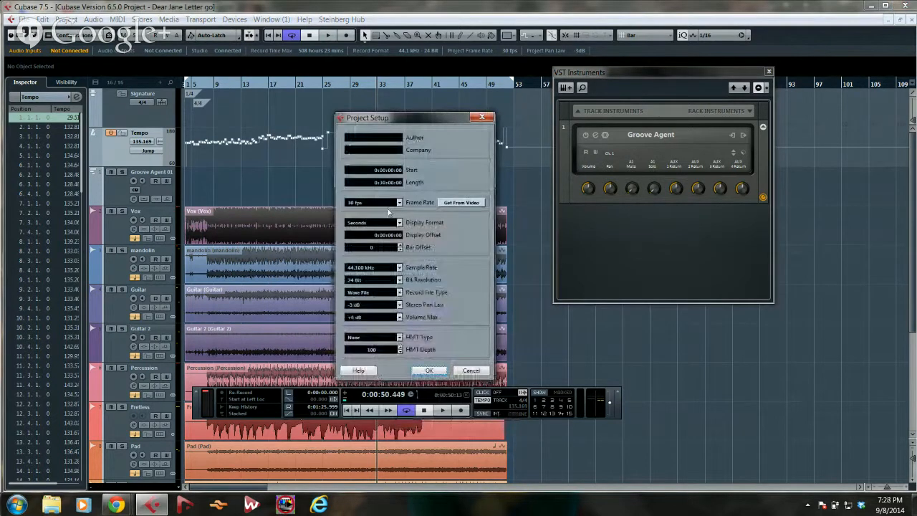
{"action": "left_click", "coordinate": [400, 267]}
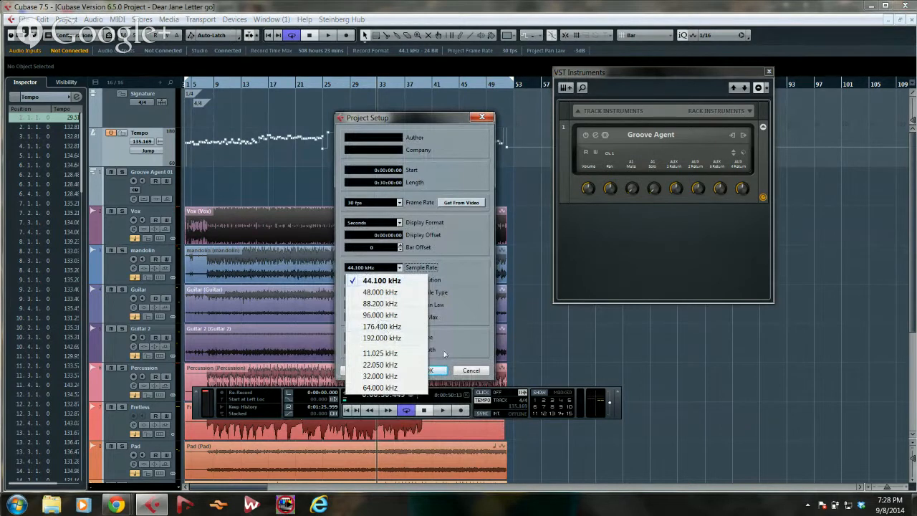
{"action": "left_click", "coordinate": [467, 352]}
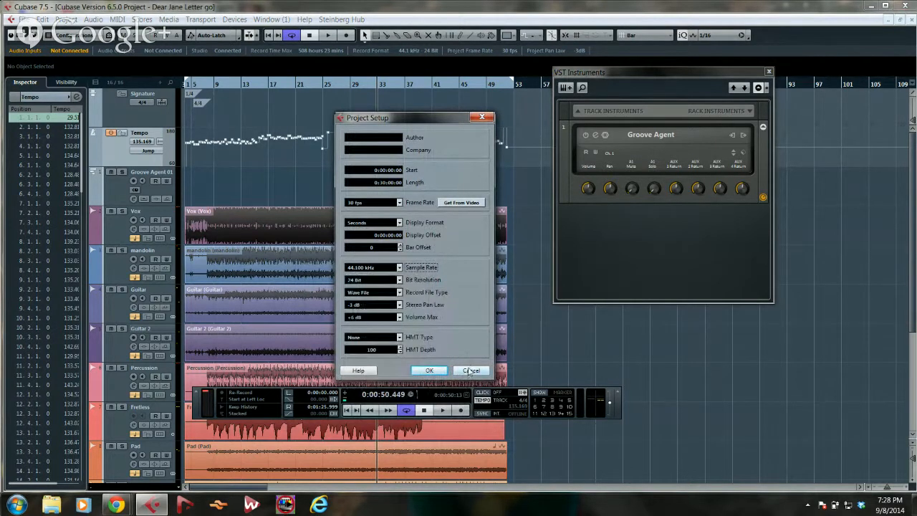
{"action": "left_click", "coordinate": [430, 370]}
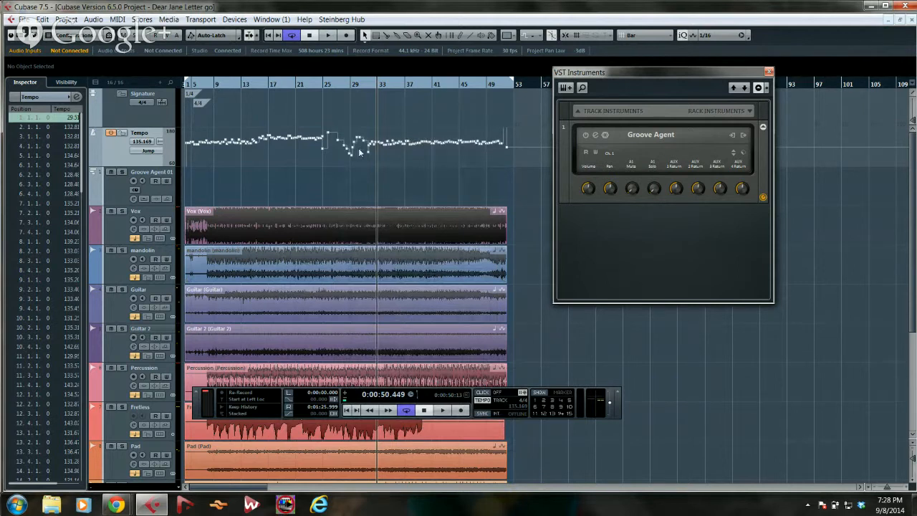
- Undo the drawn tempo changes and the raised tempo points on the tempo track
{"action": "key", "text": "ctrl+z"}
{"action": "key", "text": "ctrl+z"}
{"action": "key", "text": "ctrl+z"}
{"action": "key", "text": "ctrl+z"}
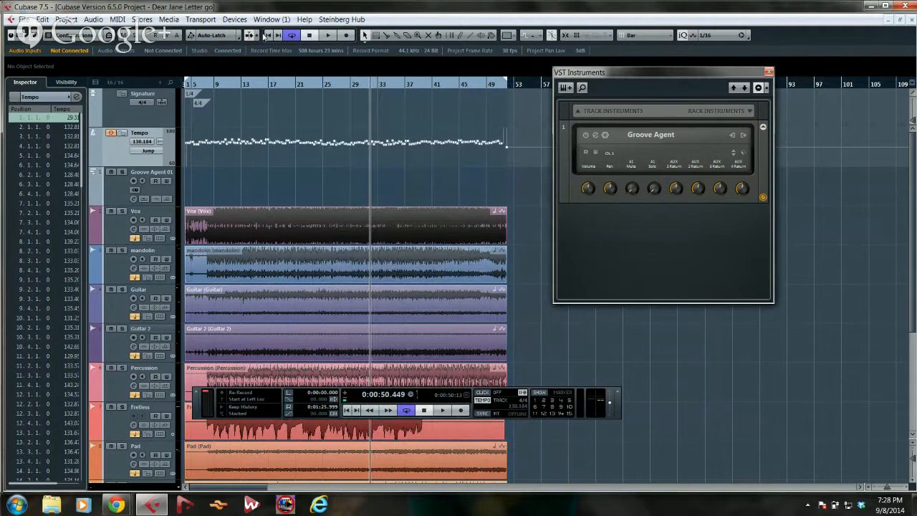
- Open Device Setup and examine the VST Audio System and Yamaha Steinberg USB ASIO settings
{"action": "left_click", "coordinate": [236, 19]}
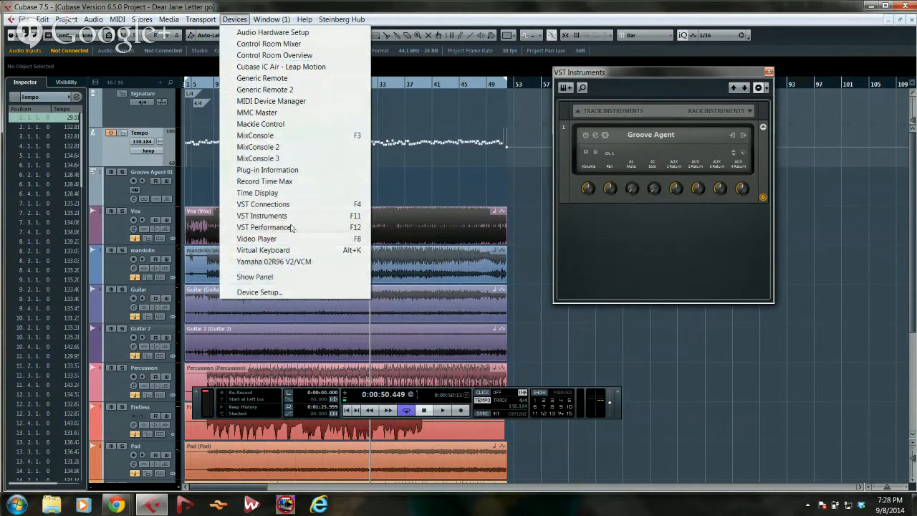
{"action": "left_click", "coordinate": [251, 292]}
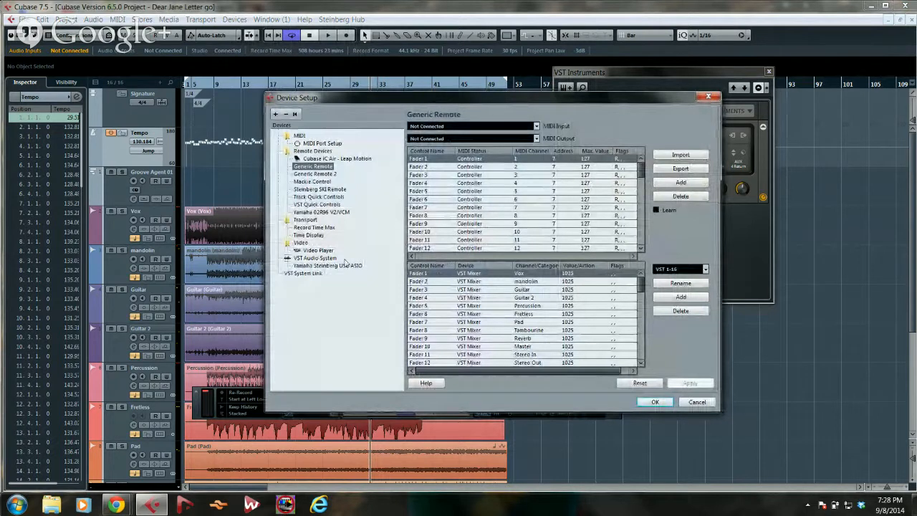
{"action": "left_click", "coordinate": [316, 258]}
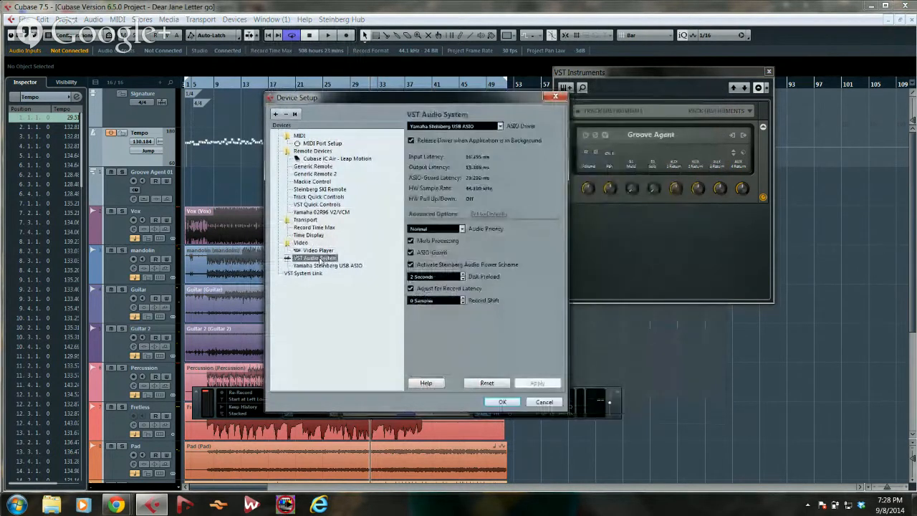
{"action": "left_click", "coordinate": [315, 266]}
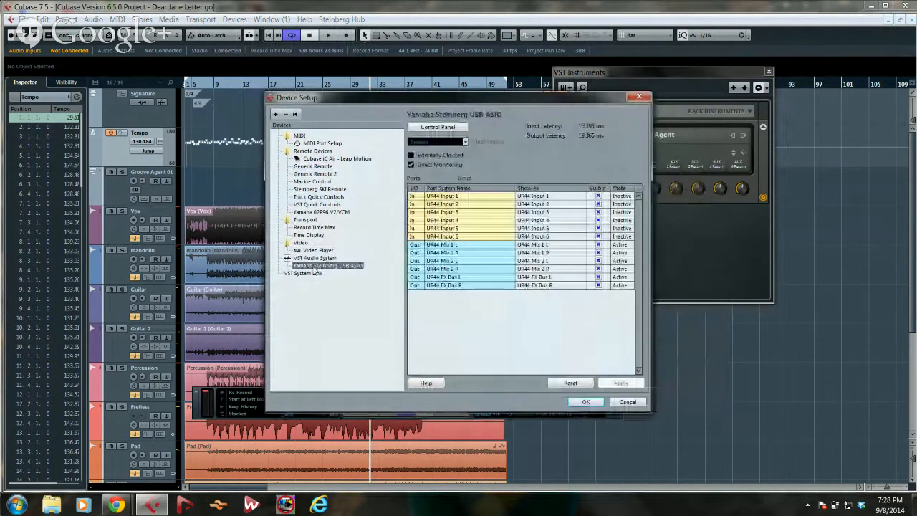
{"action": "left_click", "coordinate": [314, 258]}
{"action": "left_click", "coordinate": [315, 266]}
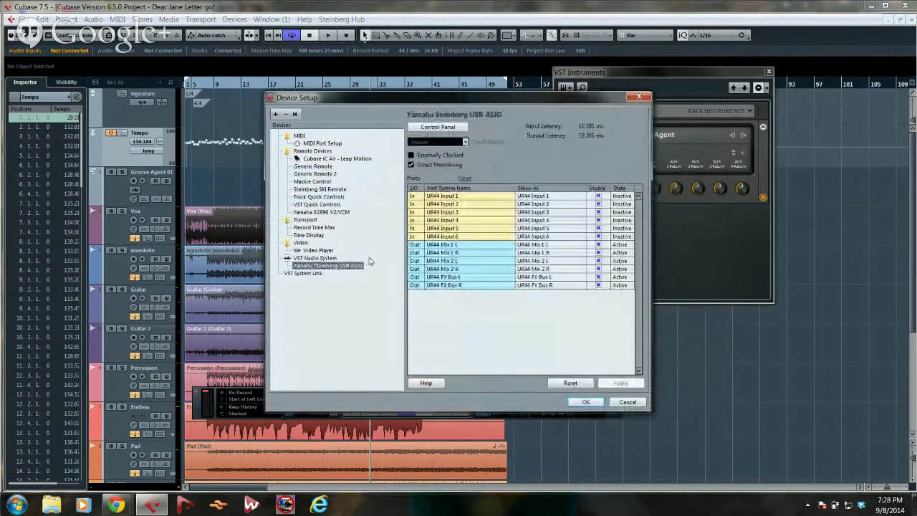
{"action": "left_click", "coordinate": [321, 259]}
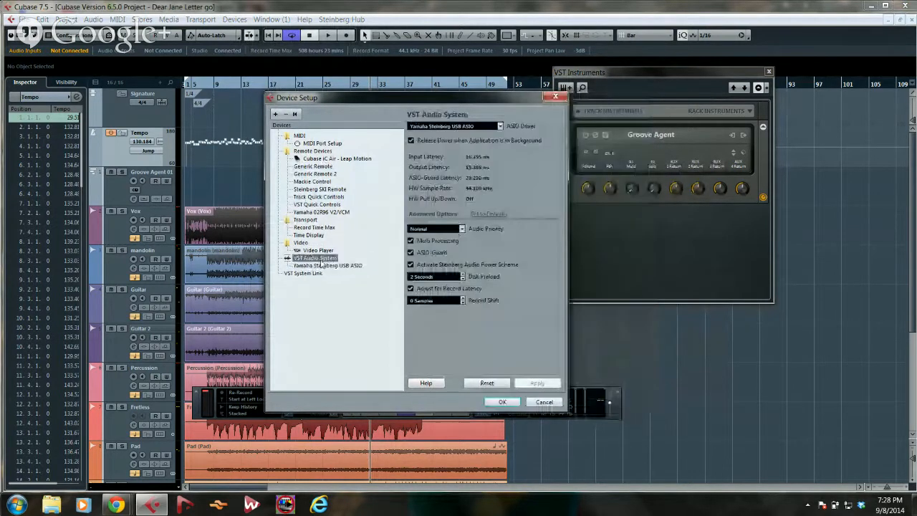
{"action": "left_click", "coordinate": [324, 266]}
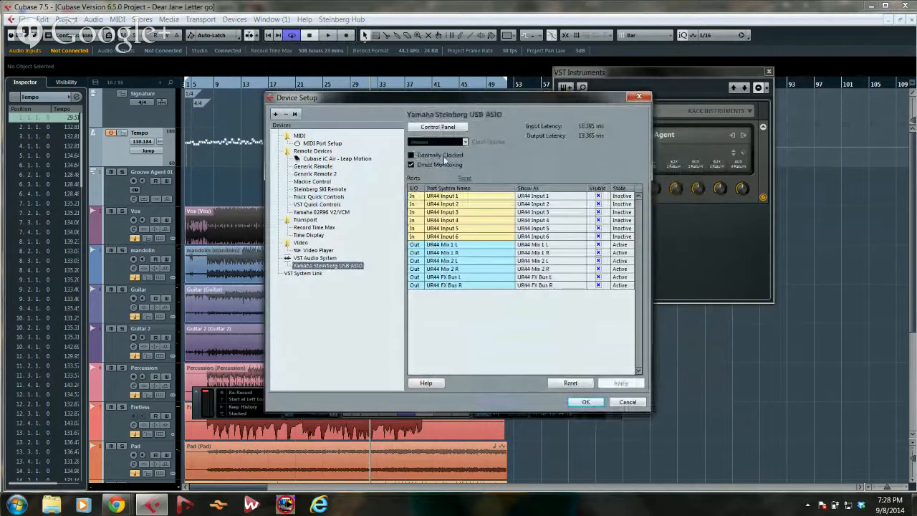
- Open the Steinberg UR44 driver's ASIO settings, browse the available buffer sizes and select 512 Samples
{"action": "left_click", "coordinate": [445, 127]}
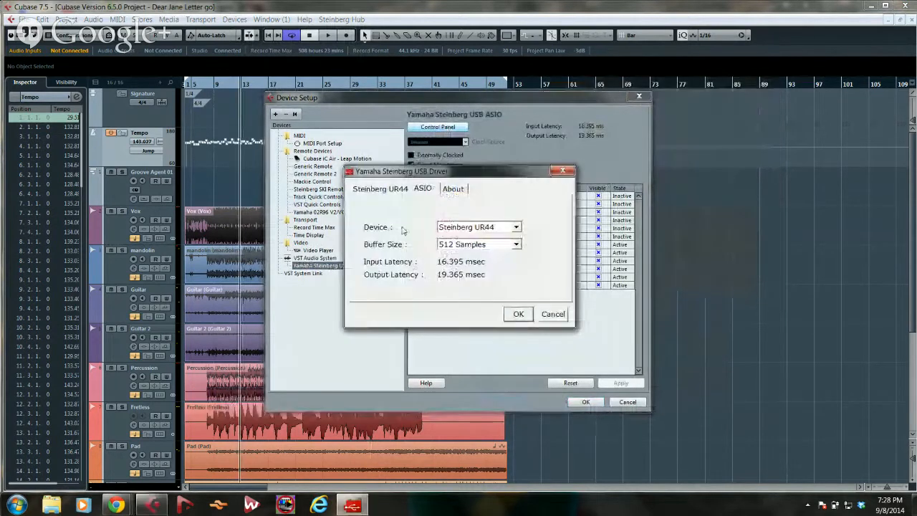
{"action": "left_click", "coordinate": [516, 244]}
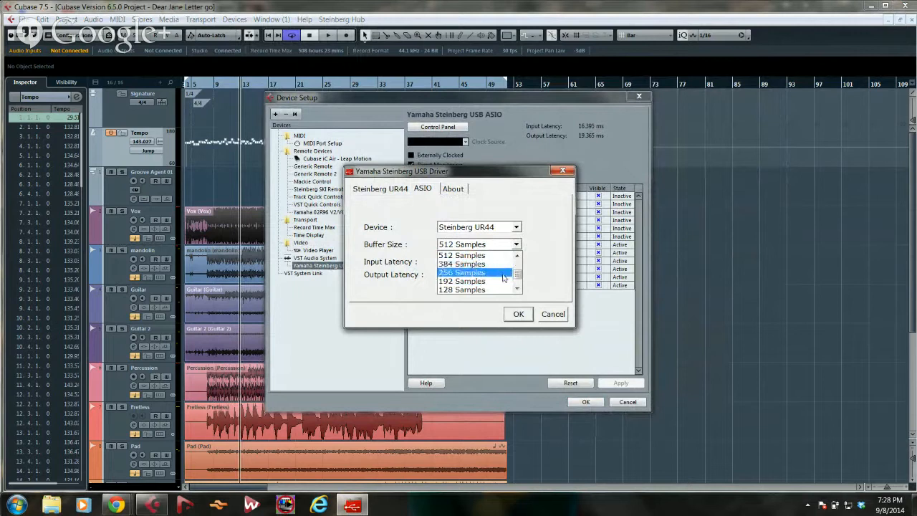
{"action": "scroll", "coordinate": [516, 278], "scroll_direction": "down", "scroll_amount": 2}
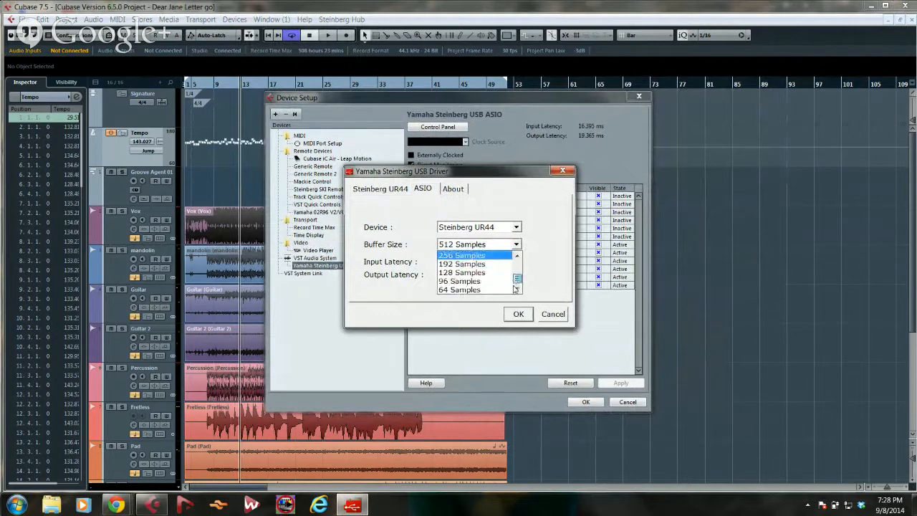
{"action": "left_click_drag", "start_coordinate": [514, 283], "coordinate": [514, 278]}
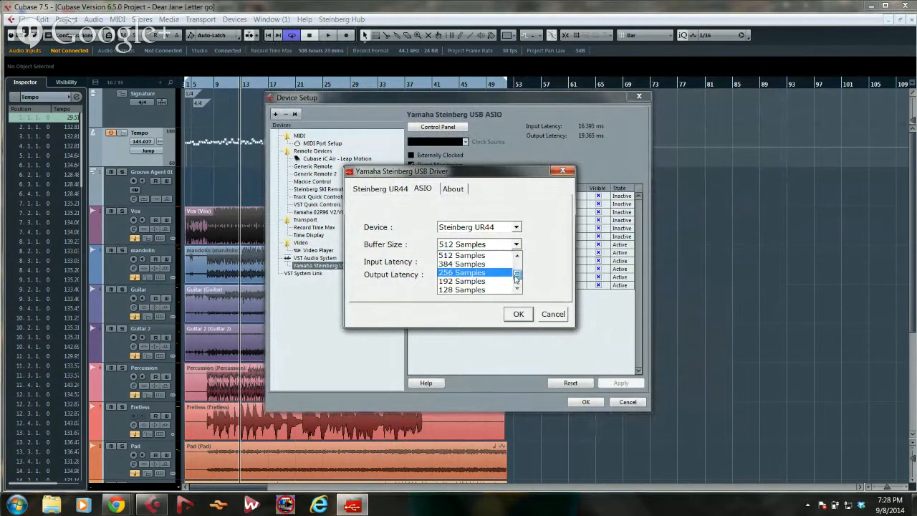
{"action": "scroll", "coordinate": [516, 278], "scroll_direction": "up", "scroll_amount": 1}
{"action": "scroll", "coordinate": [516, 276], "scroll_direction": "up", "scroll_amount": 1}
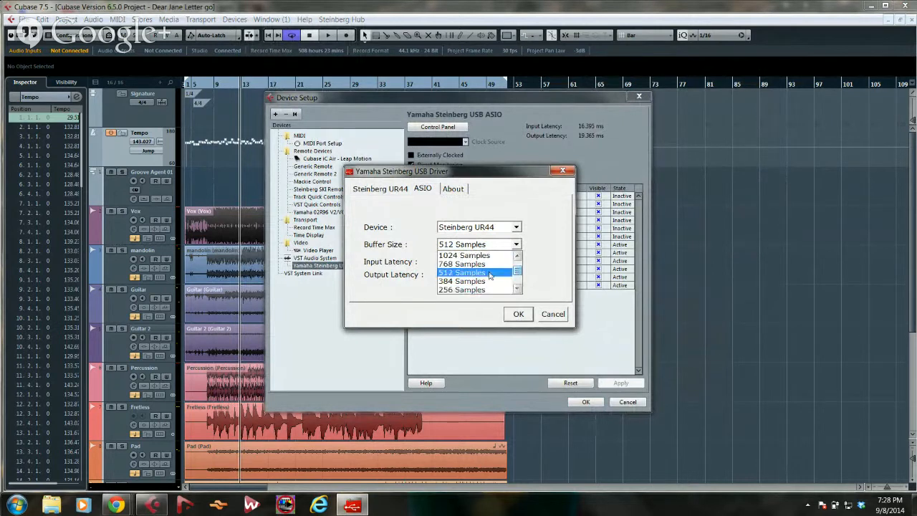
{"action": "left_click", "coordinate": [487, 273]}
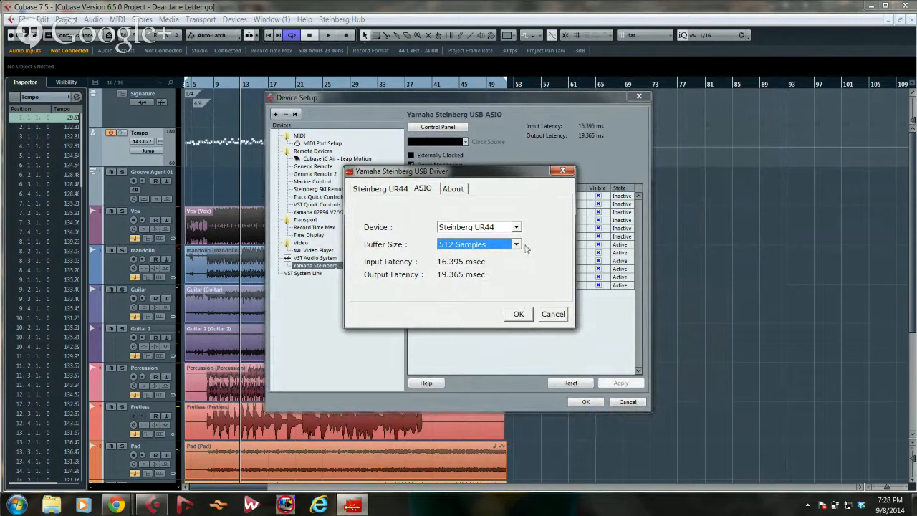
- Pick the buffer size for the Steinberg UR44 from the larger values and accept the driver settings
{"action": "left_click", "coordinate": [515, 245]}
{"action": "scroll", "coordinate": [493, 273], "scroll_direction": "up", "scroll_amount": 2}
{"action": "left_click", "coordinate": [488, 281]}
{"action": "left_click", "coordinate": [516, 315]}
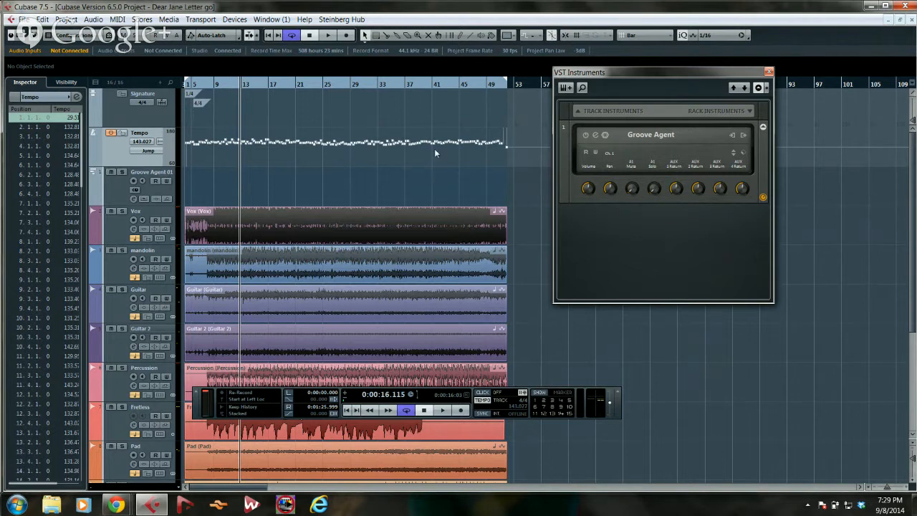
- Close the VST Instruments window and use the Time Warp tool to shift the start of bar 12 slightly later against the audio
{"action": "left_click_drag", "start_coordinate": [229, 86], "coordinate": [221, 112]}
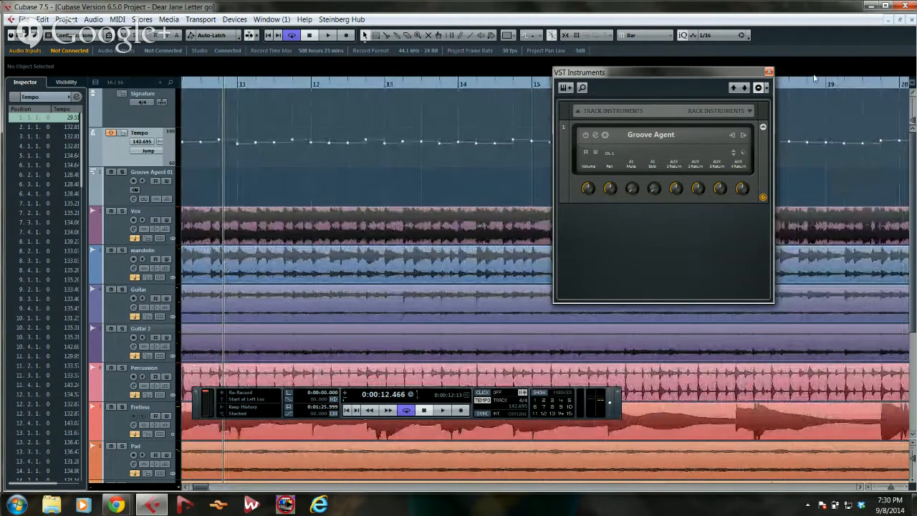
{"action": "left_click", "coordinate": [769, 71]}
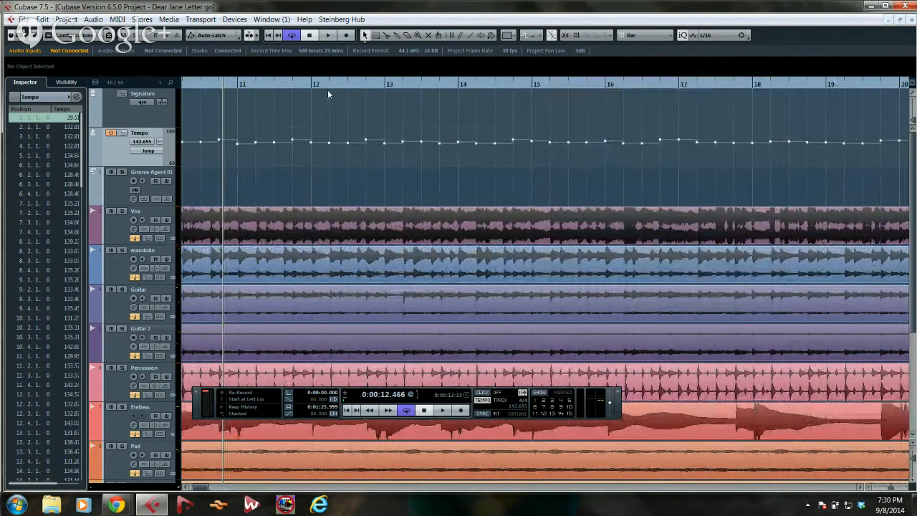
{"action": "right_click", "coordinate": [324, 108]}
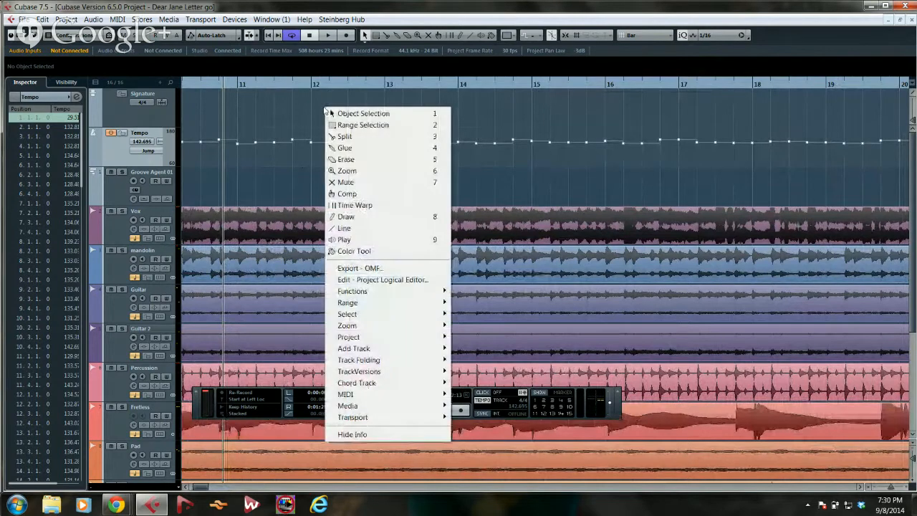
{"action": "left_click", "coordinate": [360, 206]}
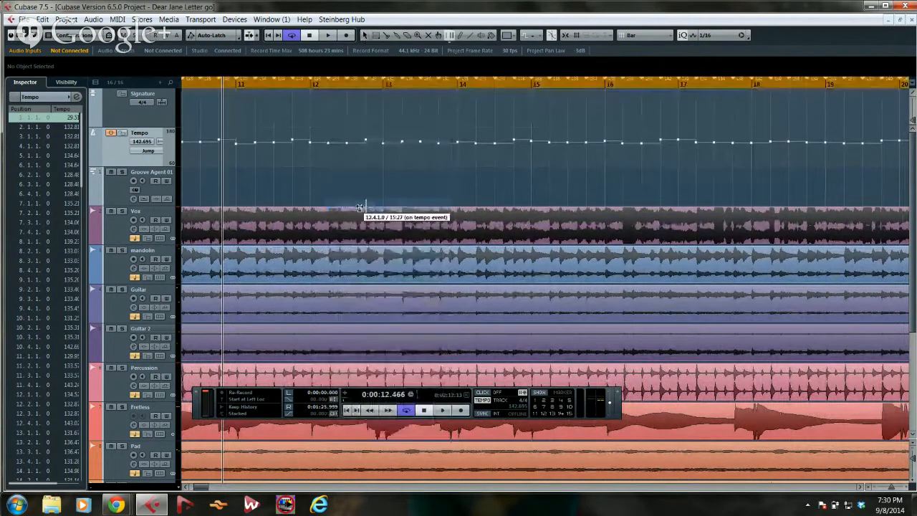
{"action": "left_click_drag", "start_coordinate": [334, 192], "coordinate": [327, 170]}
{"action": "left_click_drag", "start_coordinate": [310, 96], "coordinate": [313, 108]}
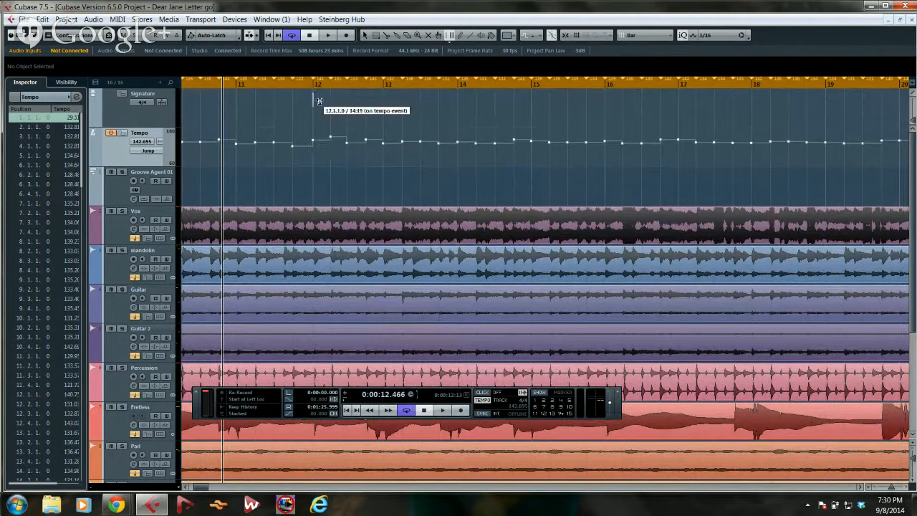
- Open the recent project Groove Agent 4.cpr, activate it and accept the missing ports mapping
{"action": "right_click", "coordinate": [323, 113]}
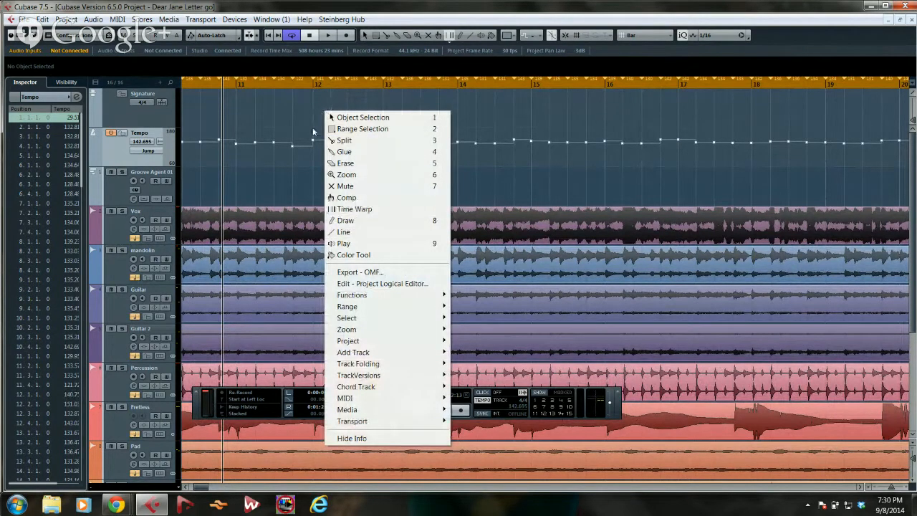
{"action": "left_click", "coordinate": [24, 19]}
{"action": "mouse_move", "coordinate": [63, 270]}
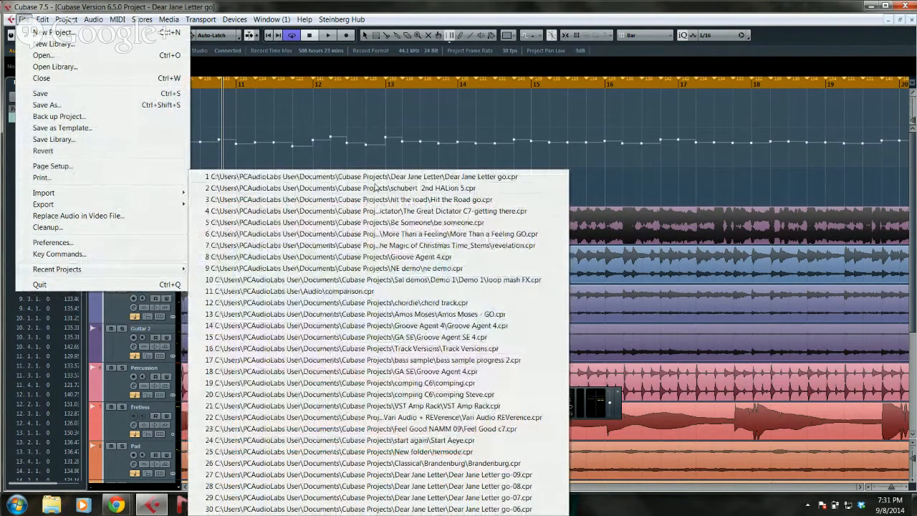
{"action": "left_click", "coordinate": [376, 257]}
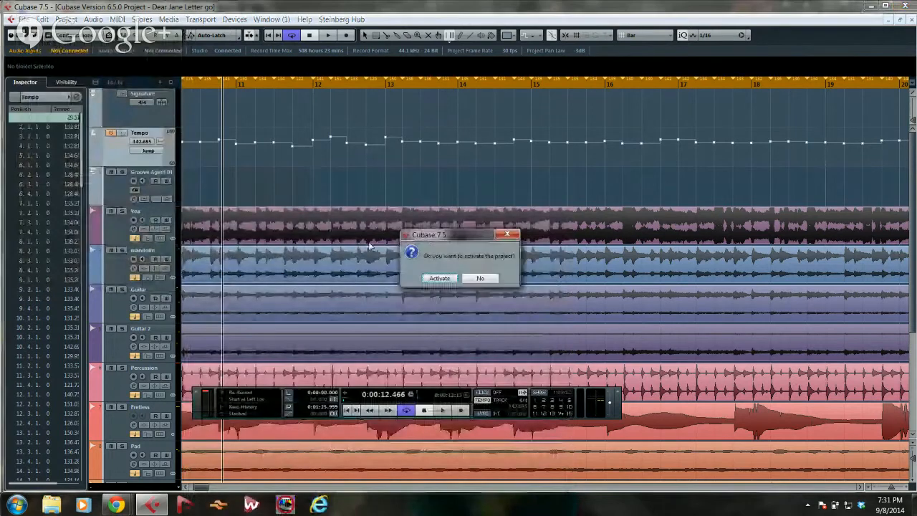
{"action": "left_click", "coordinate": [445, 277]}
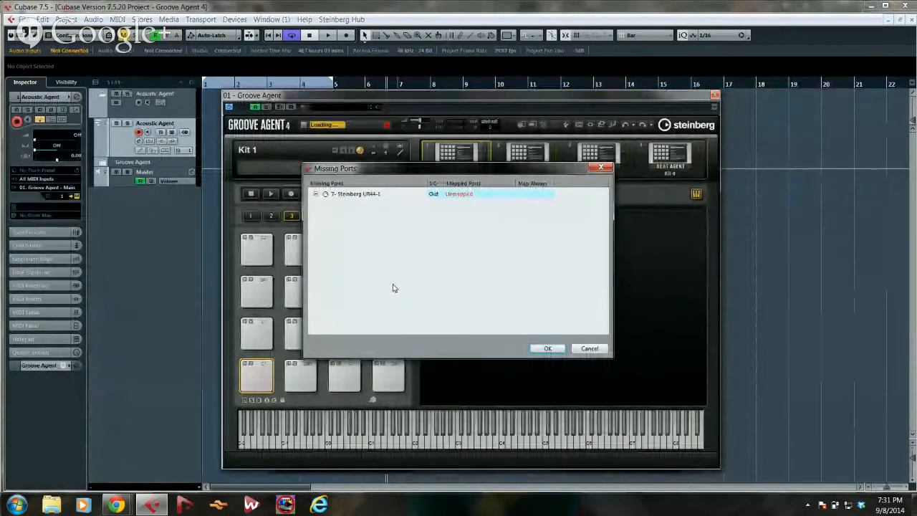
{"action": "left_click", "coordinate": [547, 348]}
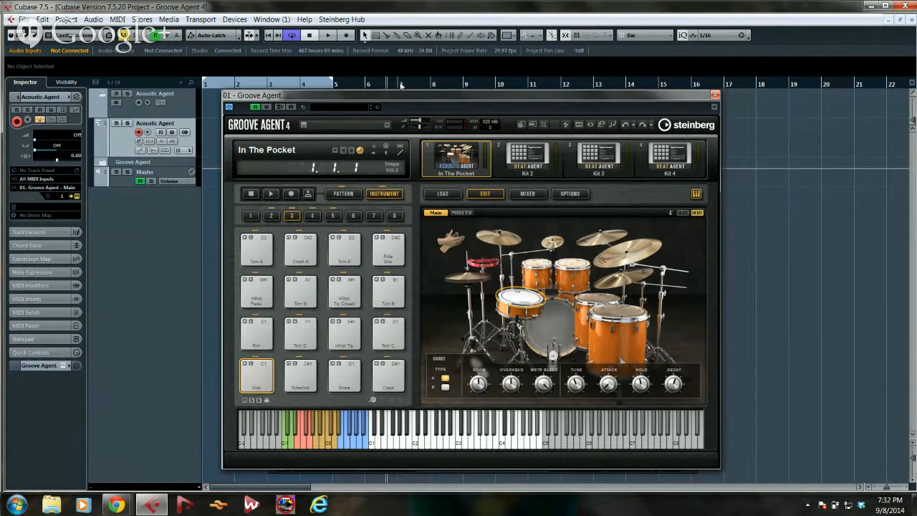
- Reposition the Groove Agent window and audition the Tom D, Sidestick, Kick and Snare instrument pads
{"action": "left_click_drag", "start_coordinate": [392, 94], "coordinate": [398, 71]}
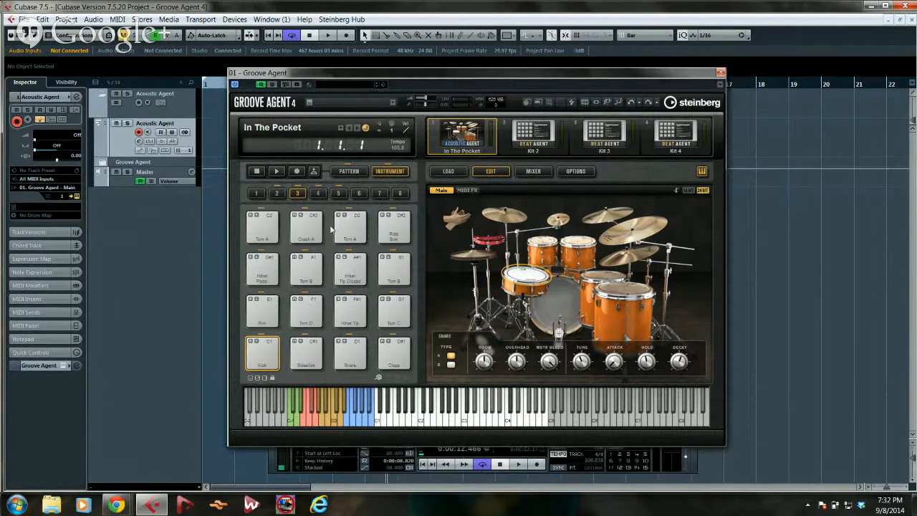
{"action": "left_click", "coordinate": [310, 314]}
{"action": "left_click", "coordinate": [310, 354]}
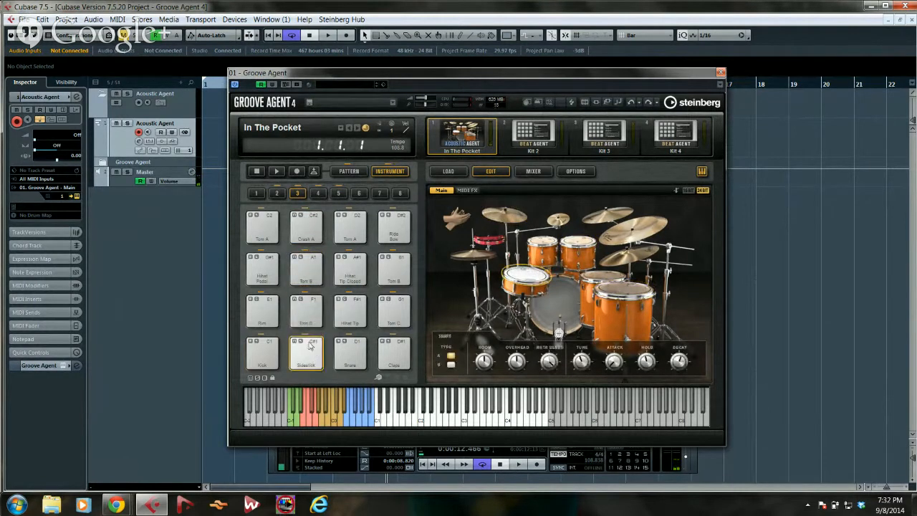
{"action": "left_click", "coordinate": [256, 353]}
{"action": "left_click", "coordinate": [357, 343]}
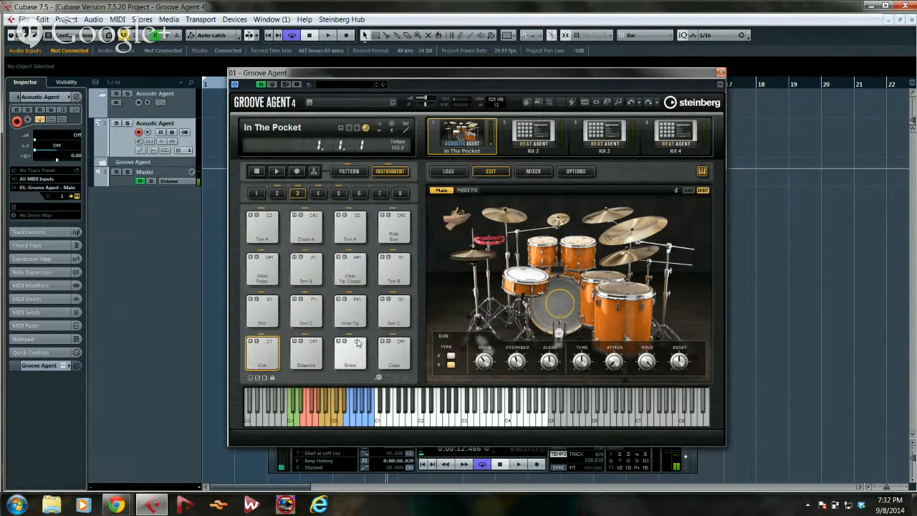
- Show the pattern pads and audition Fill 7 and Fill 2, plus Intro 3 and Ending 3 from pad group 1
{"action": "left_click", "coordinate": [349, 172]}
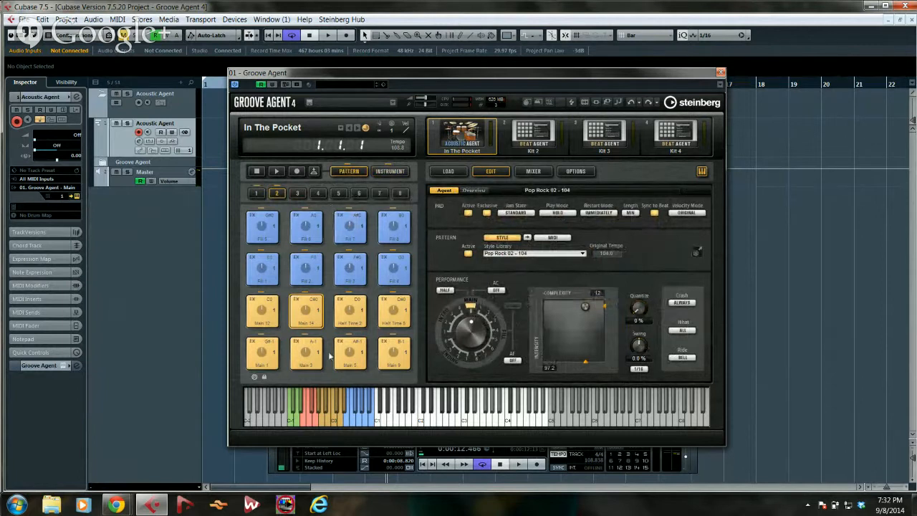
{"action": "left_click", "coordinate": [351, 227]}
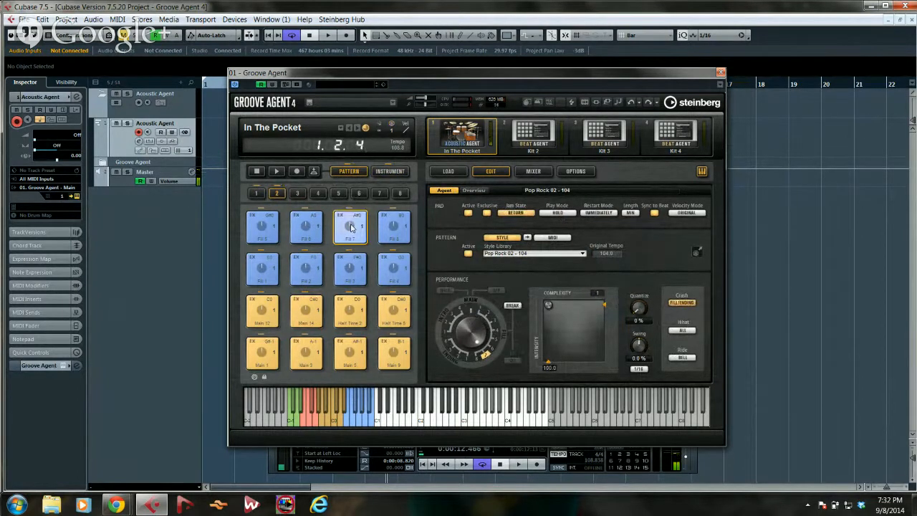
{"action": "left_click", "coordinate": [305, 268]}
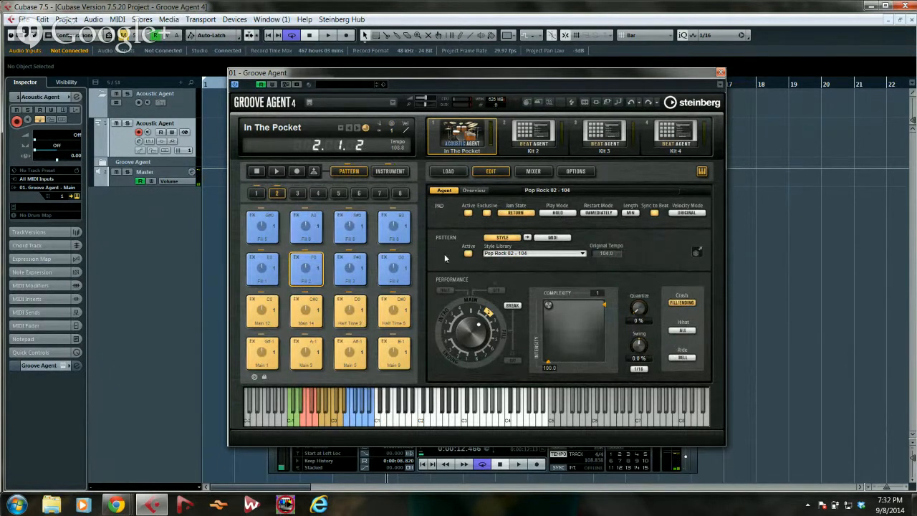
{"action": "left_click", "coordinate": [256, 193]}
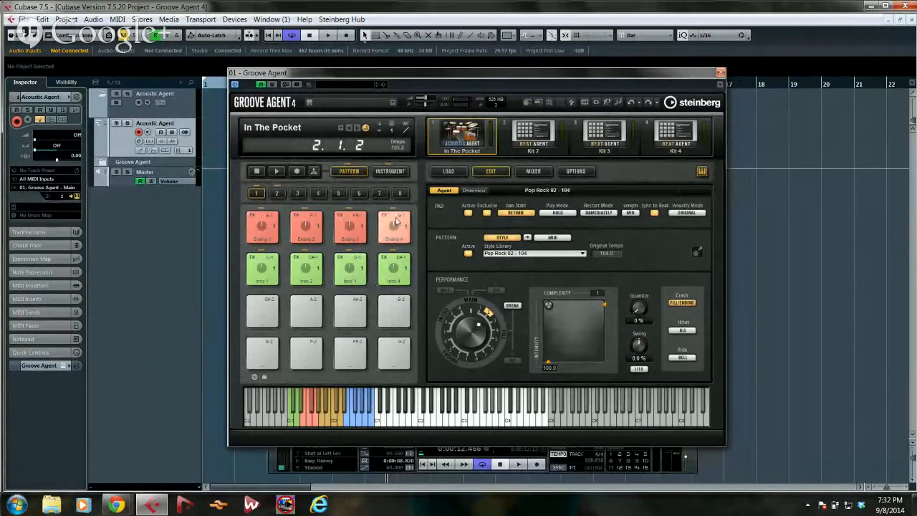
{"action": "left_click", "coordinate": [351, 268]}
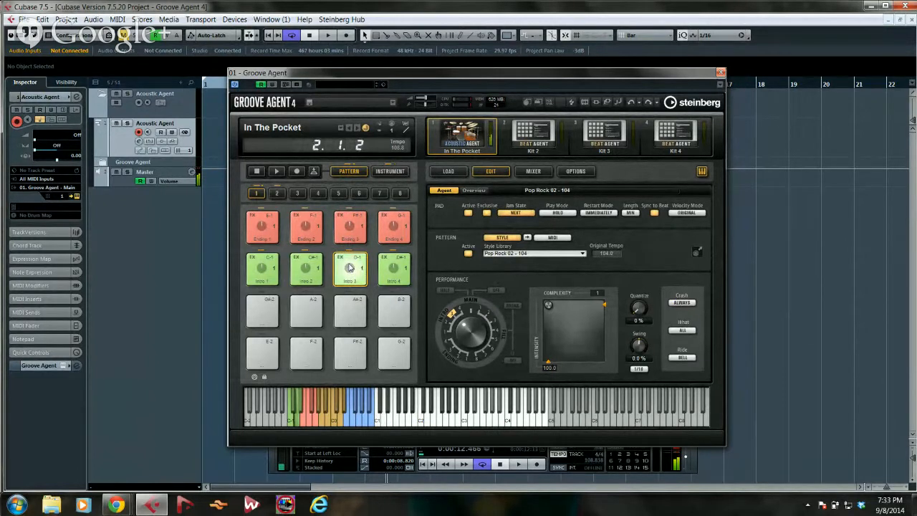
{"action": "left_click", "coordinate": [349, 227]}
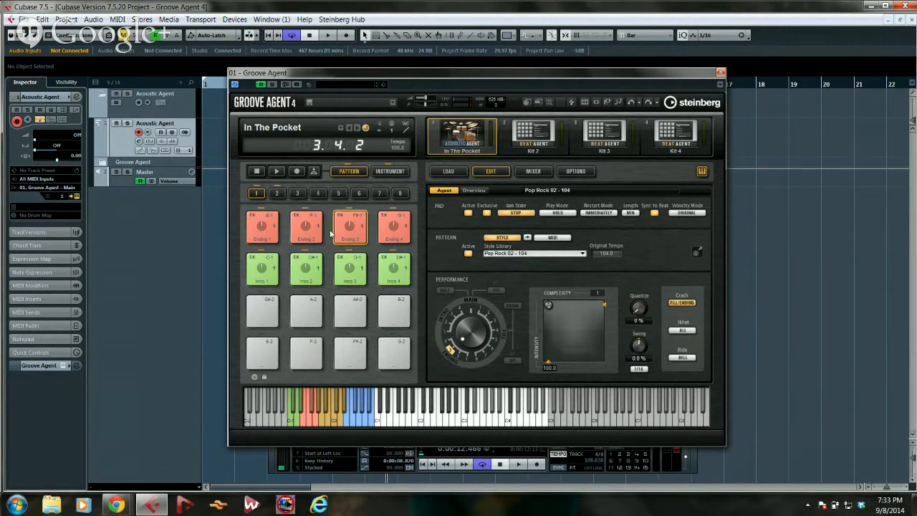
- Audition Half Time 2 and Main 14 from pad group 2, and trigger intro, ending and main patterns from Groove Agent's keyboard
{"action": "left_click", "coordinate": [278, 194]}
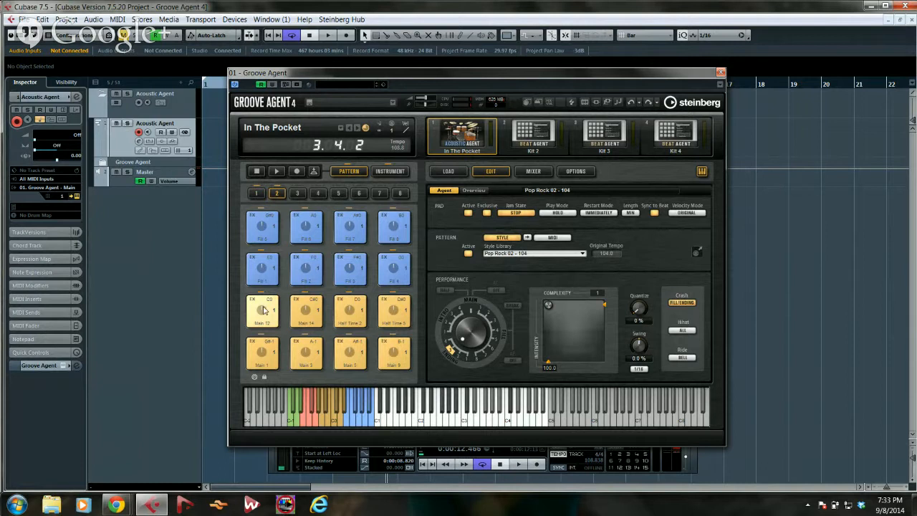
{"action": "left_click", "coordinate": [350, 313]}
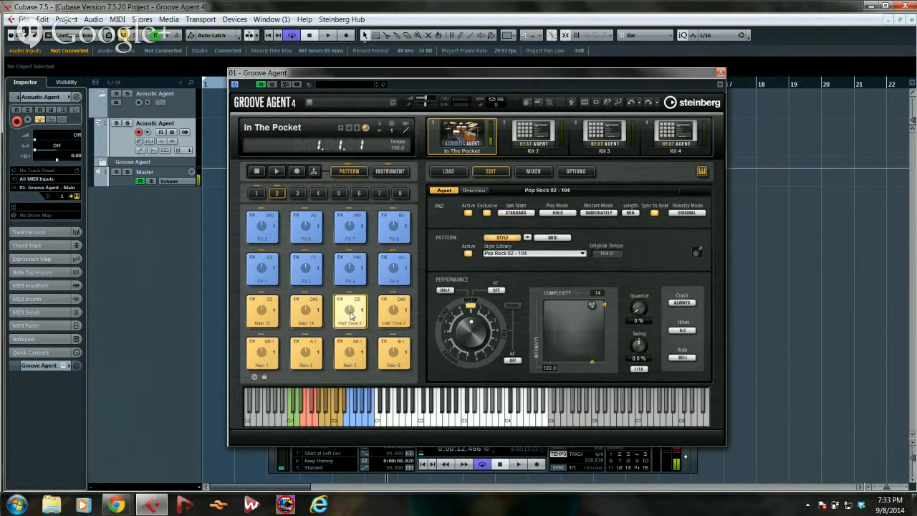
{"action": "left_click", "coordinate": [306, 318]}
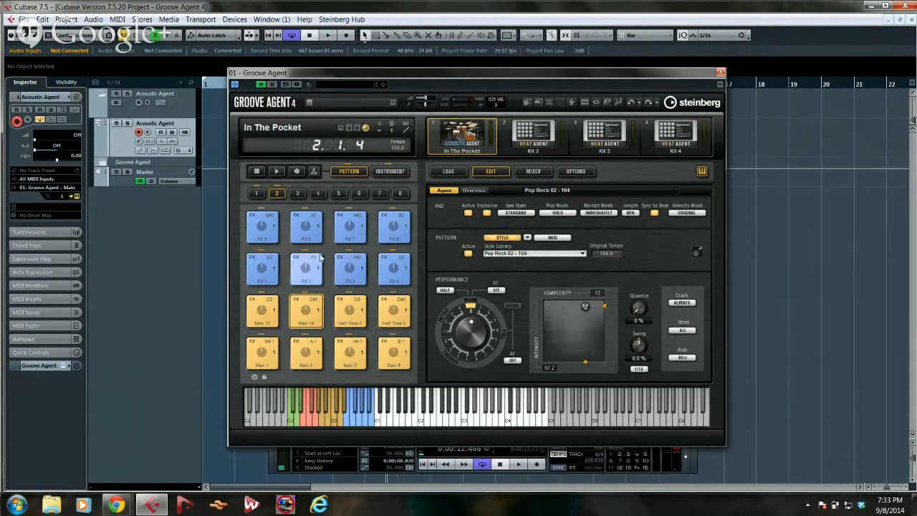
{"action": "left_click", "coordinate": [298, 423]}
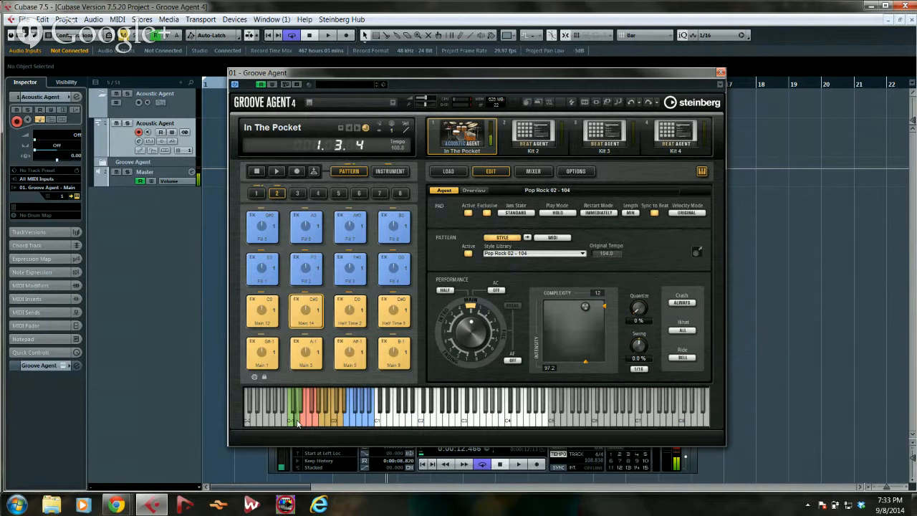
{"action": "left_click", "coordinate": [313, 422]}
{"action": "left_click", "coordinate": [323, 423]}
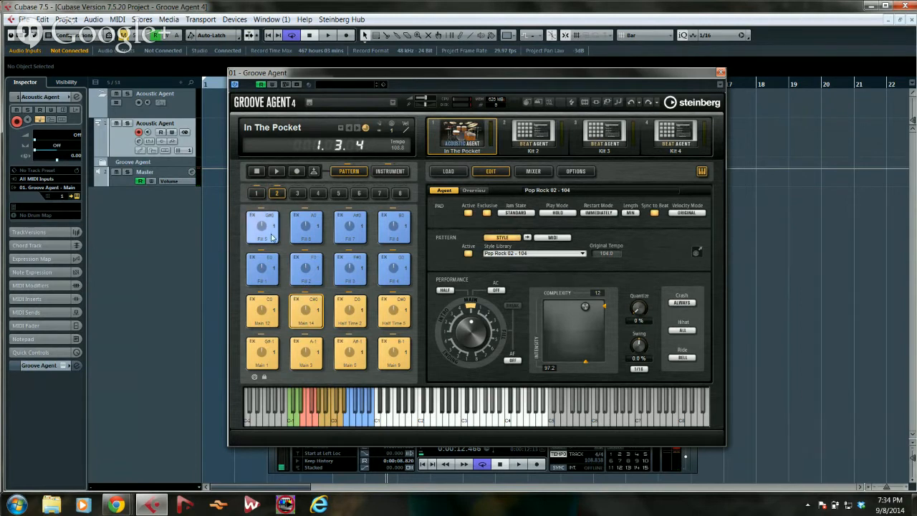
- Add the Virtual Keyboard to the transport panel and arrange the Groove Agent and transport windows so both are usable
{"action": "left_click_drag", "start_coordinate": [310, 81], "coordinate": [352, 69]}
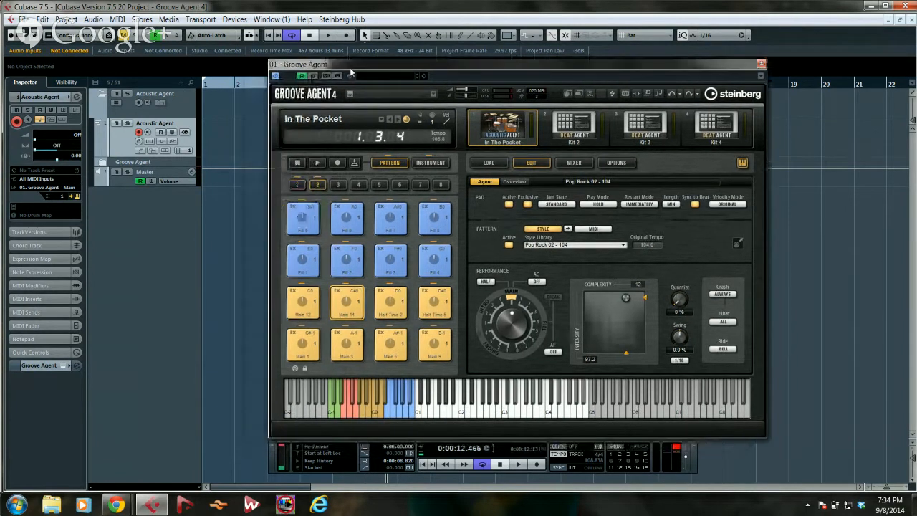
{"action": "right_click", "coordinate": [277, 460]}
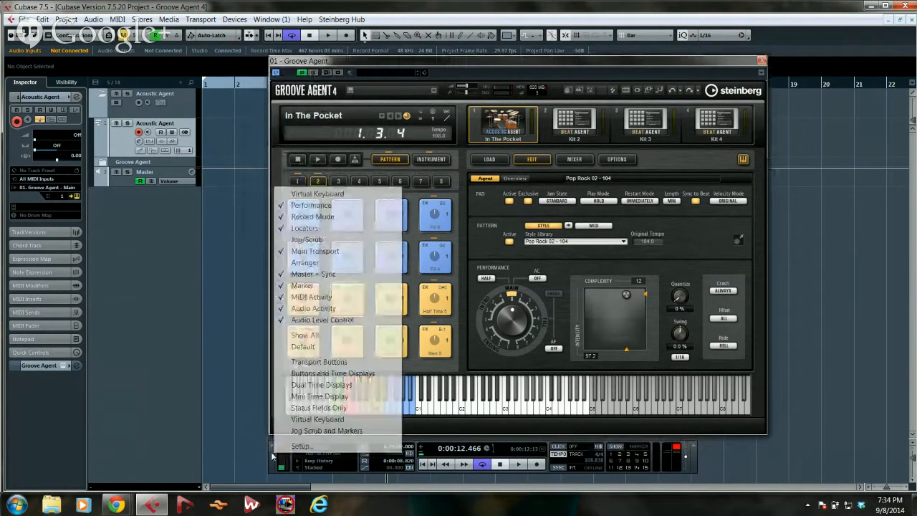
{"action": "left_click", "coordinate": [326, 197]}
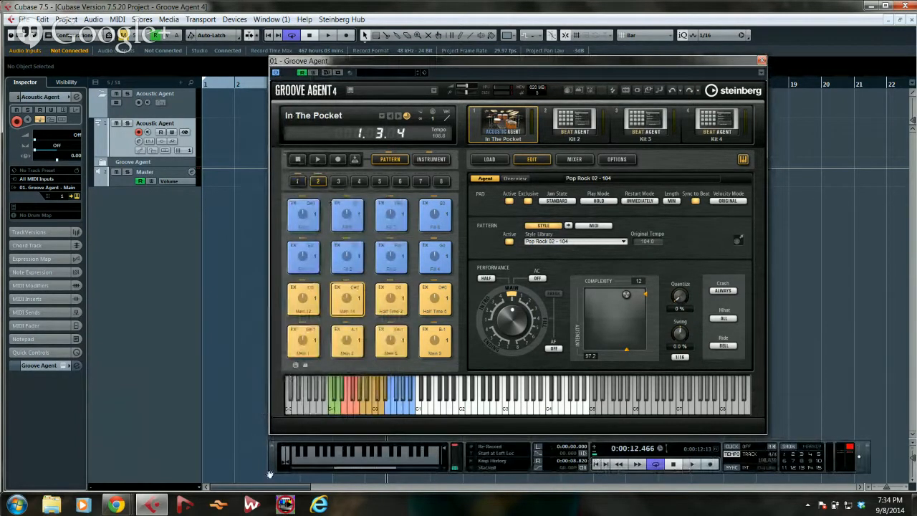
{"action": "left_click_drag", "start_coordinate": [270, 456], "coordinate": [169, 438]}
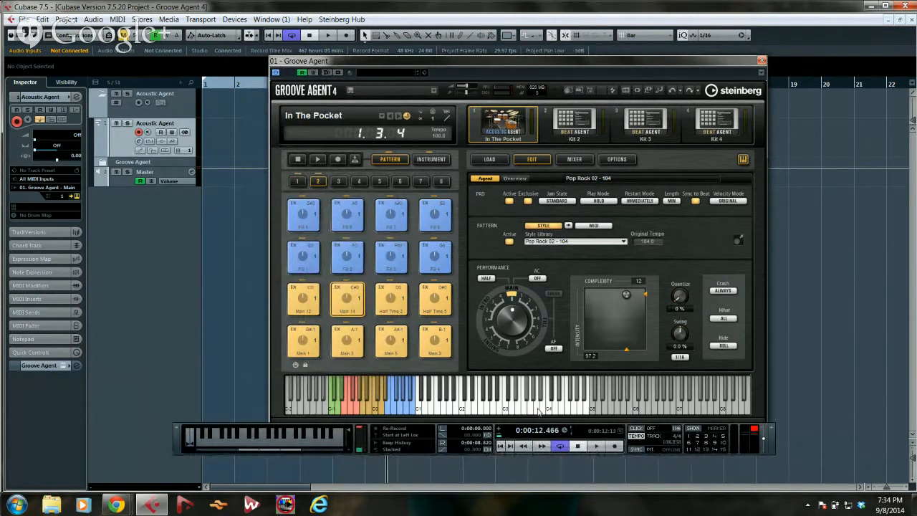
{"action": "left_click", "coordinate": [614, 446]}
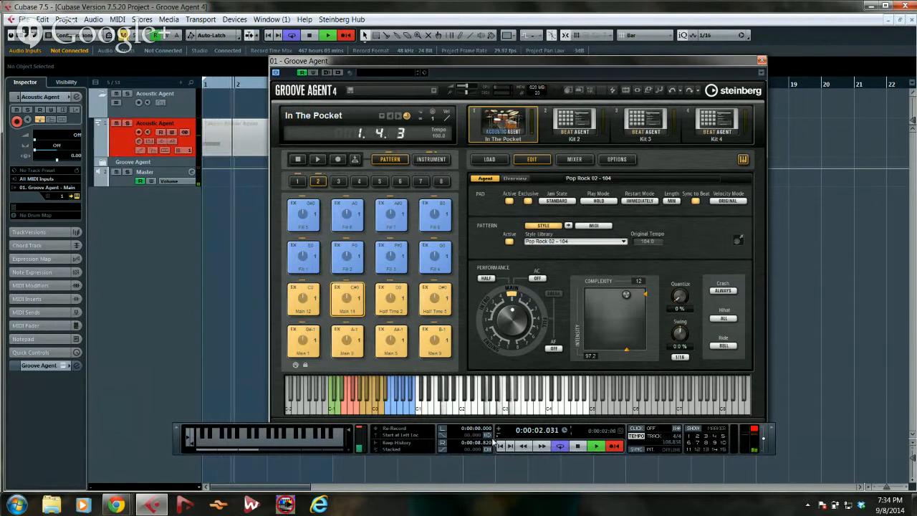
{"action": "key", "text": "space"}
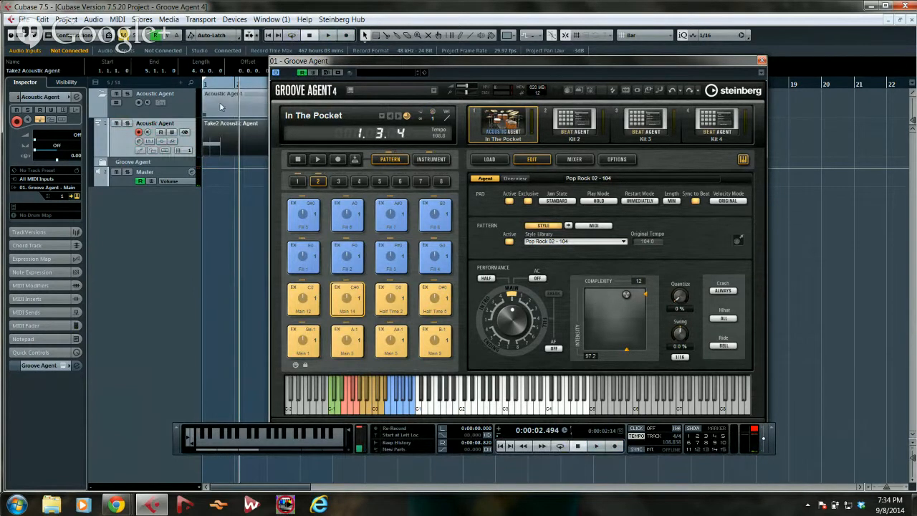
{"action": "left_click_drag", "start_coordinate": [221, 87], "coordinate": [192, 66]}
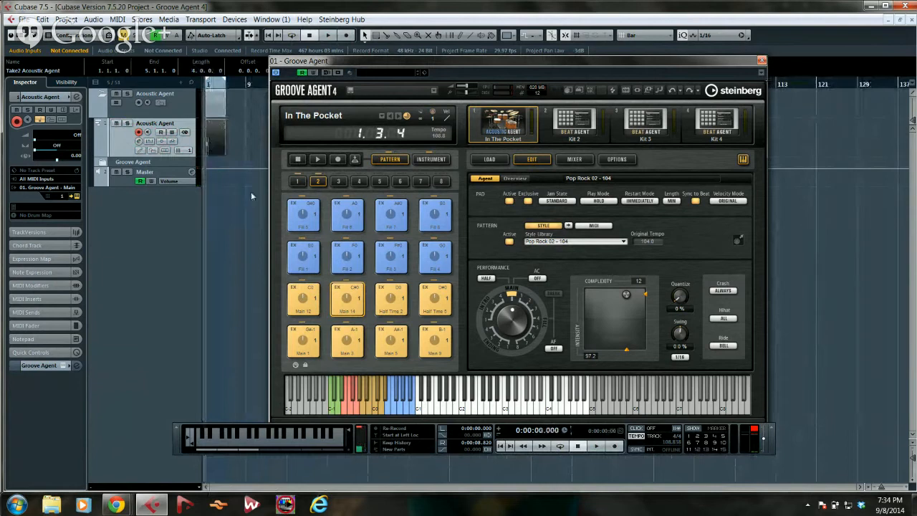
{"action": "right_click", "coordinate": [217, 108]}
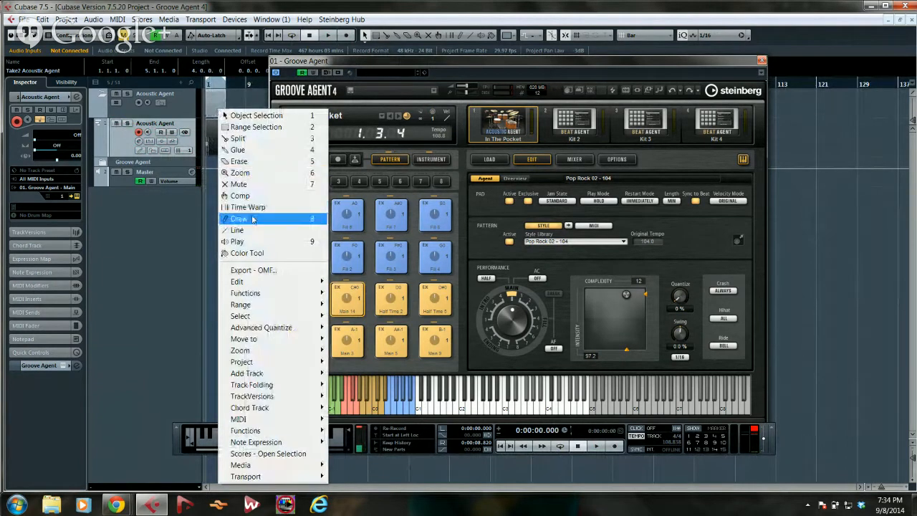
{"action": "left_click", "coordinate": [252, 165]}
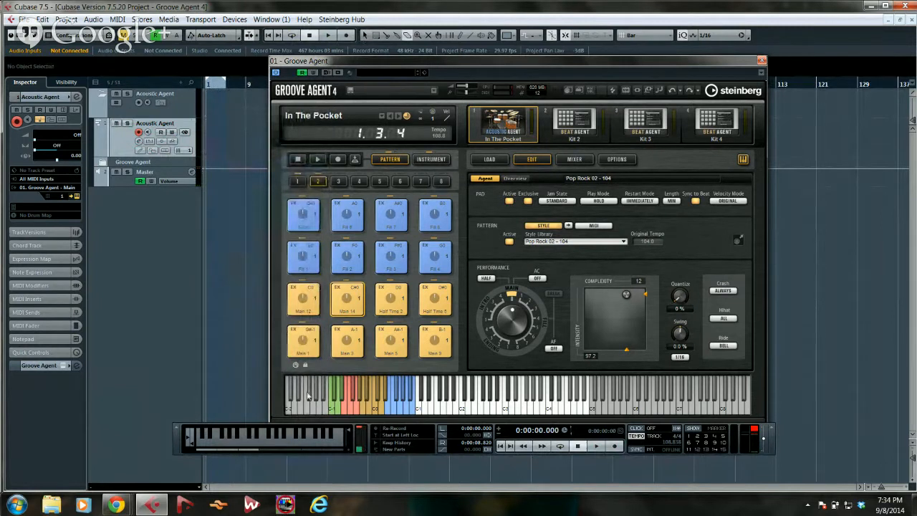
- Record a ten-bar pattern performance on the Acoustic Agent track from the project start, and stop recording
{"action": "left_click", "coordinate": [613, 446]}
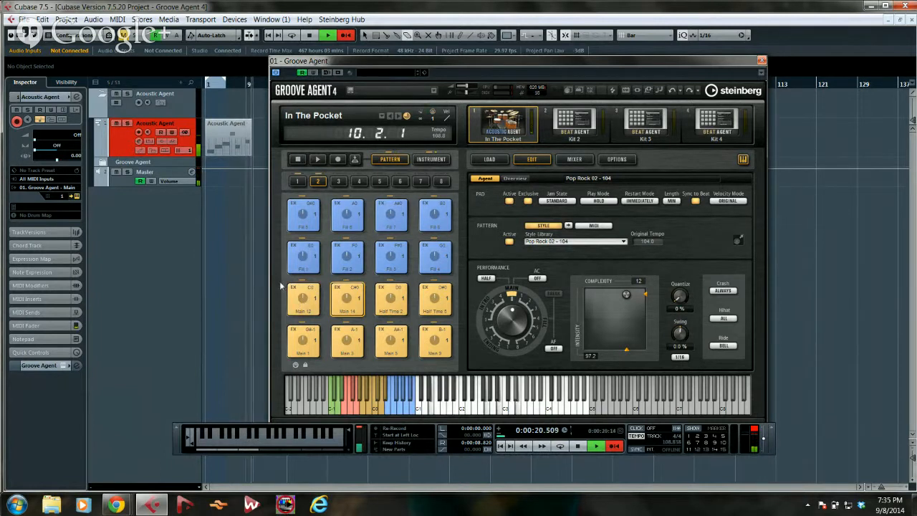
{"action": "key", "text": "space"}
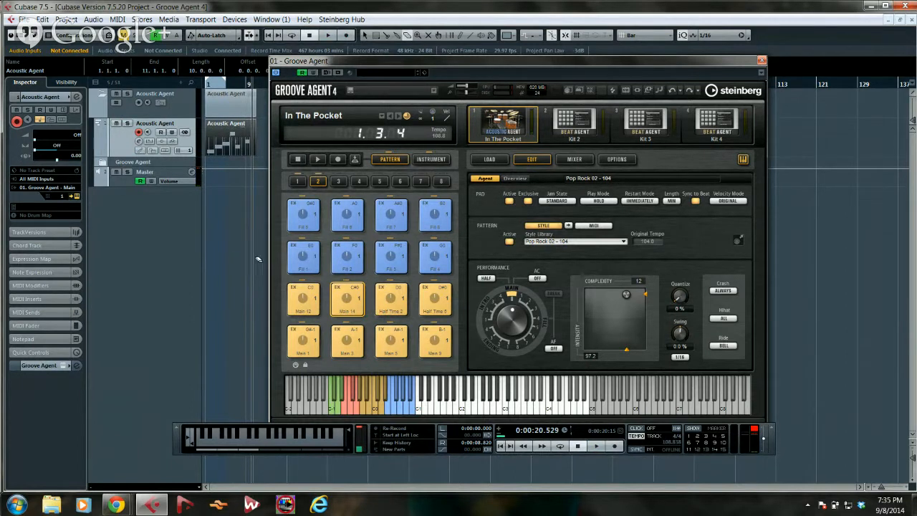
- Move the Groove Agent window aside and place the Main 14 pattern on the Acoustic Agent track as MIDI parts at bars 17 and 25
{"action": "left_click", "coordinate": [317, 62]}
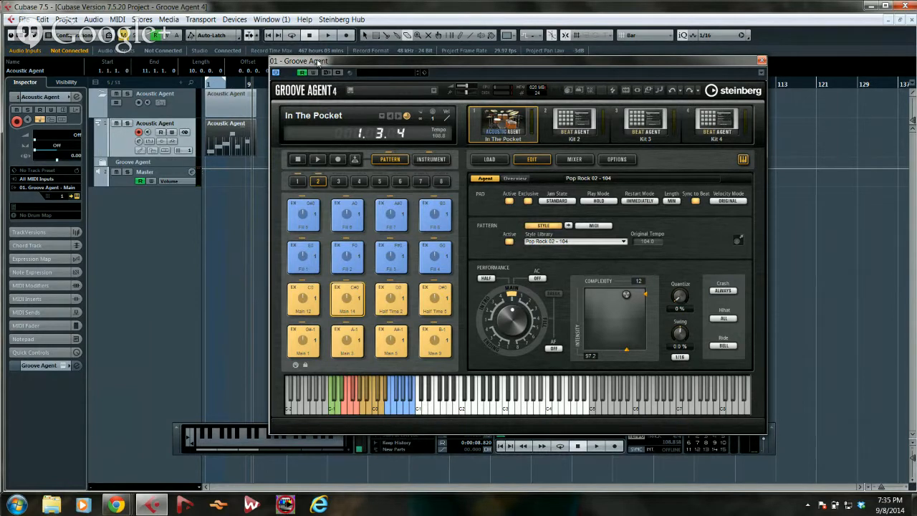
{"action": "left_click_drag", "start_coordinate": [357, 65], "coordinate": [413, 94]}
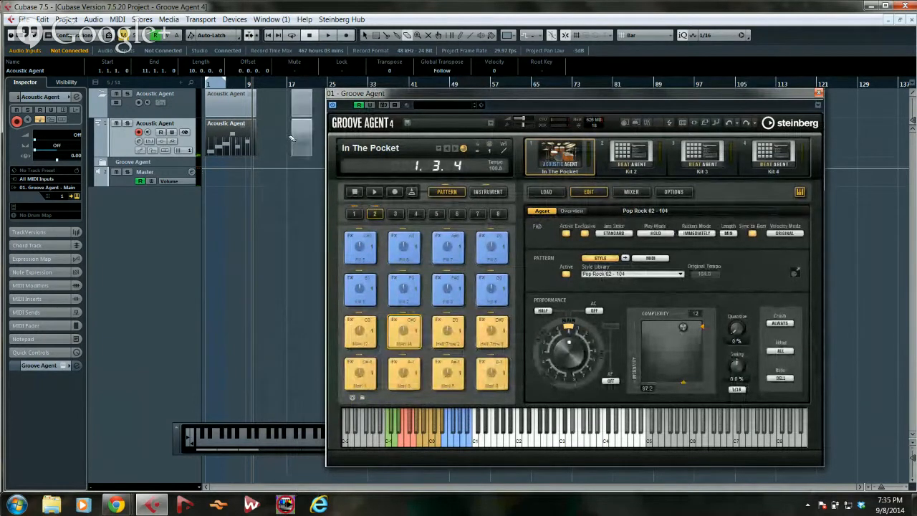
{"action": "left_click", "coordinate": [406, 340]}
{"action": "left_click_drag", "start_coordinate": [389, 94], "coordinate": [543, 127]}
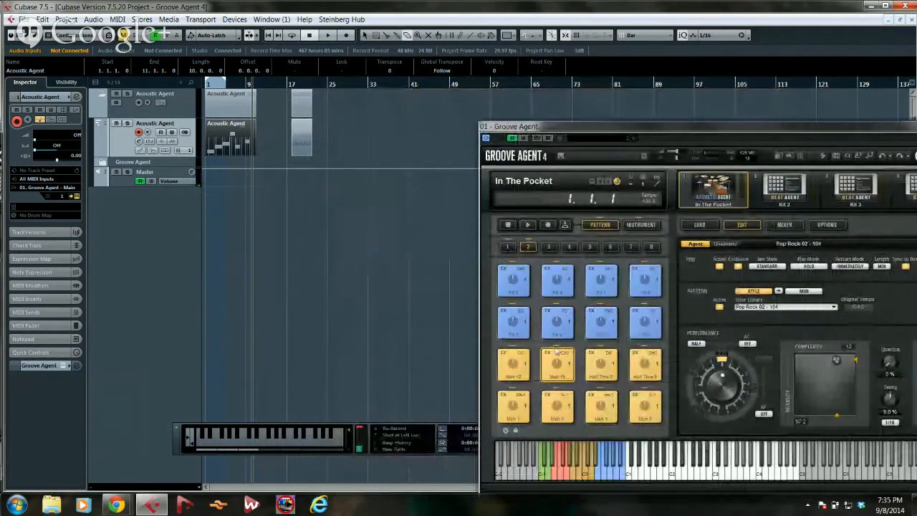
{"action": "left_click_drag", "start_coordinate": [565, 364], "coordinate": [328, 138]}
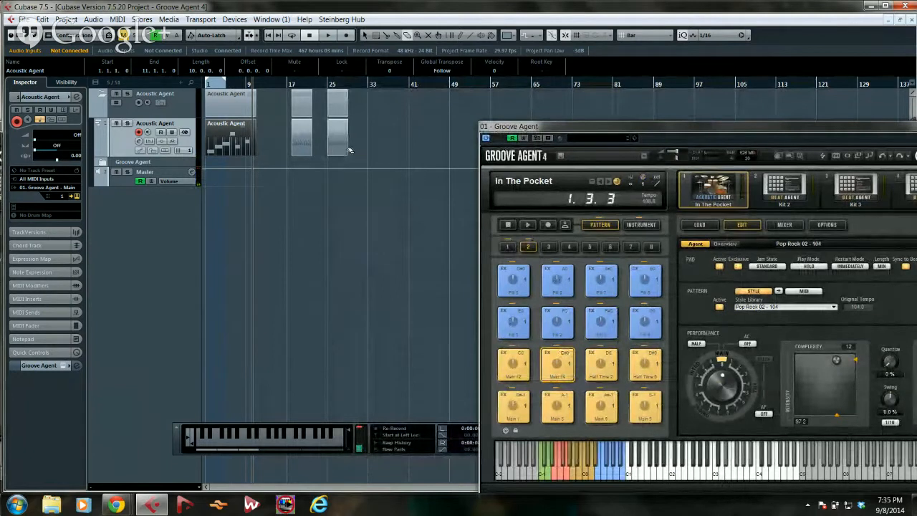
- Switch to the Object Selection tool and select the pattern part at bar 25
{"action": "right_click", "coordinate": [352, 147]}
{"action": "left_click", "coordinate": [367, 127]}
{"action": "left_click", "coordinate": [342, 140]}
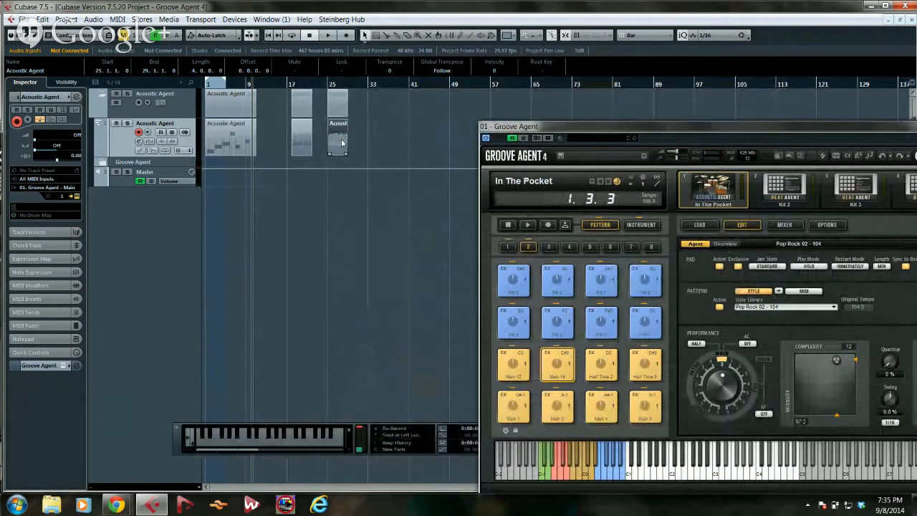
- Return the transport panel to its standard layout by hiding the Virtual Keyboard
{"action": "key", "text": "ctrl+d"}
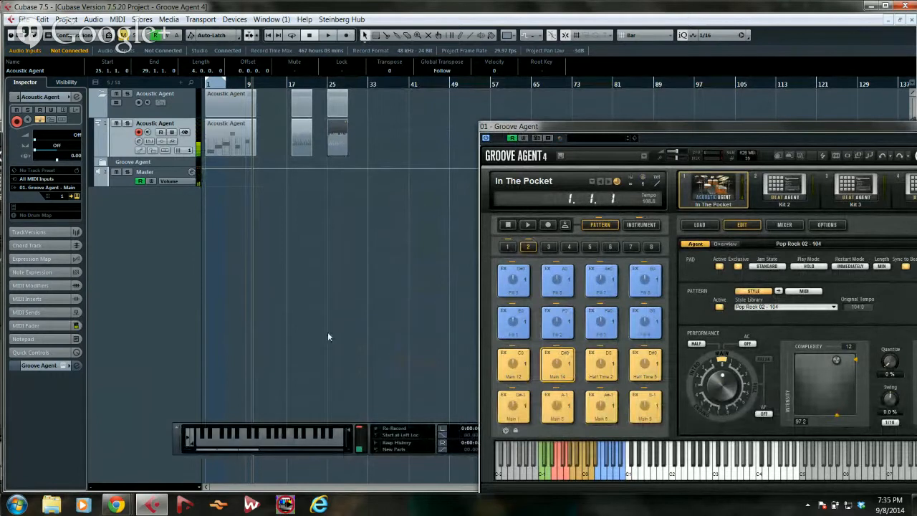
{"action": "right_click", "coordinate": [320, 437]}
{"action": "left_click", "coordinate": [354, 174]}
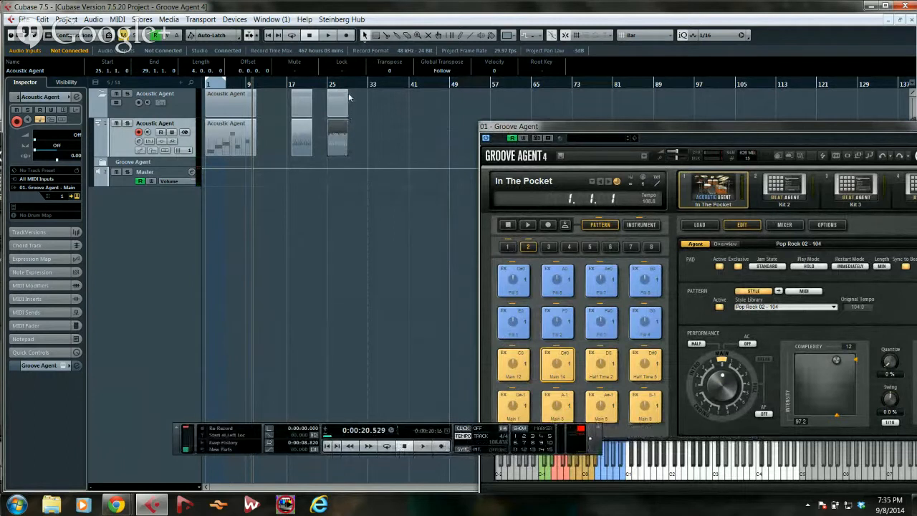
- Duplicate the pattern part at bar 25 repeatedly to make five consecutive copies on the Acoustic Agent track
{"action": "key", "text": "ctrl+d"}
{"action": "key", "text": "ctrl+d"}
{"action": "key", "text": "ctrl+d"}
{"action": "key", "text": "ctrl+d"}
{"action": "key", "text": "ctrl+d"}
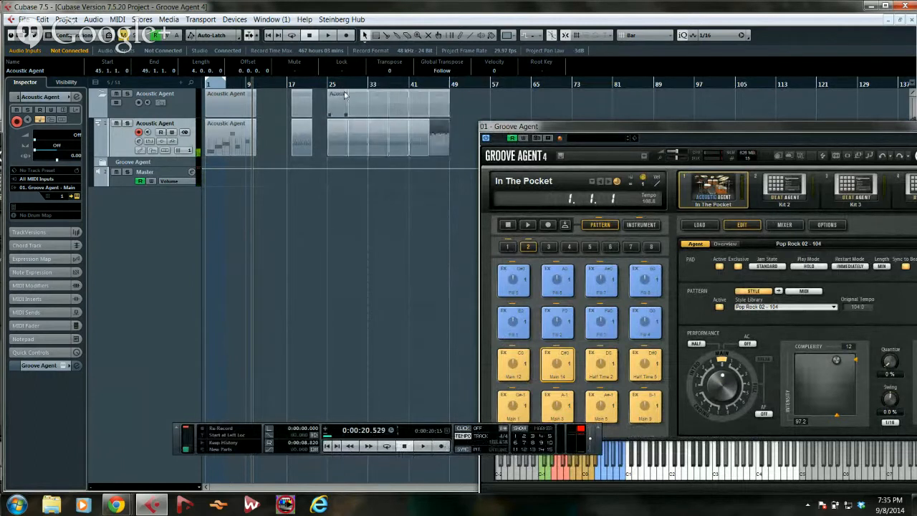
- Undo the five duplications of the bar 25 pattern part
{"action": "key", "text": "ctrl+z"}
{"action": "key", "text": "ctrl+z"}
{"action": "key", "text": "ctrl+z"}
{"action": "key", "text": "ctrl+z"}
{"action": "key", "text": "ctrl+z"}
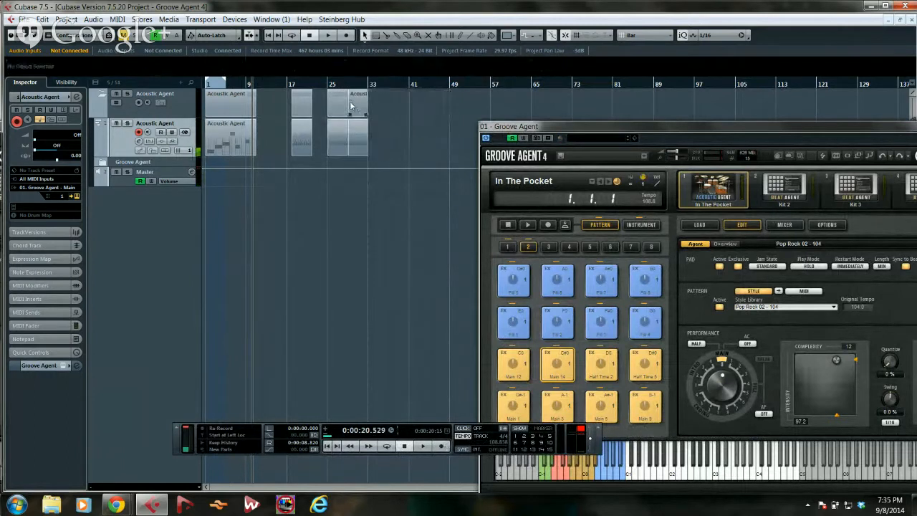
- Repeat the bar 25 part as consecutive copies up to bar 53, and delete those copies
{"action": "left_click_drag", "start_coordinate": [339, 85], "coordinate": [352, 143]}
{"action": "left_click", "coordinate": [351, 145]}
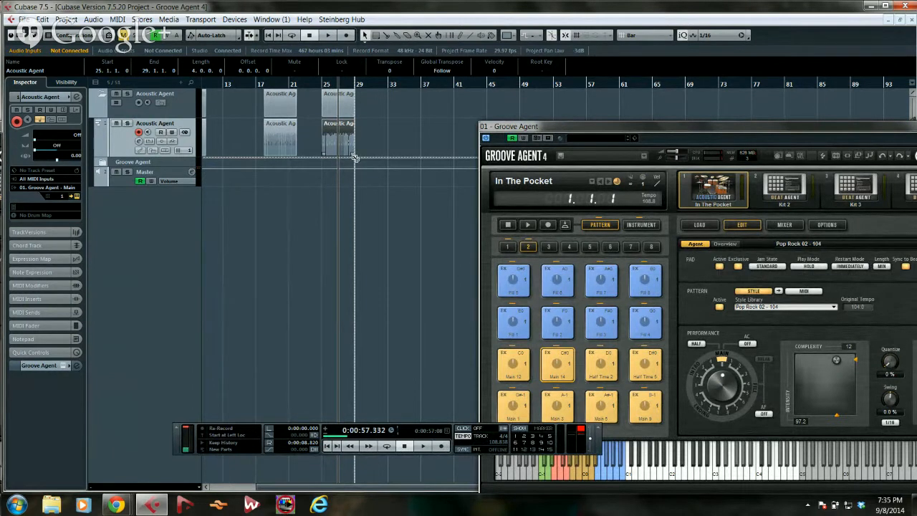
{"action": "left_click_drag", "start_coordinate": [353, 151], "coordinate": [549, 129]}
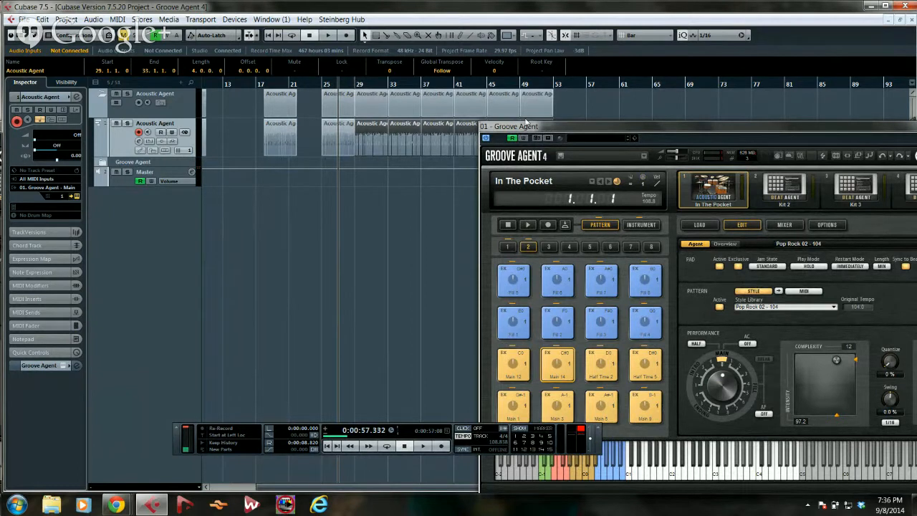
{"action": "key", "text": "Delete"}
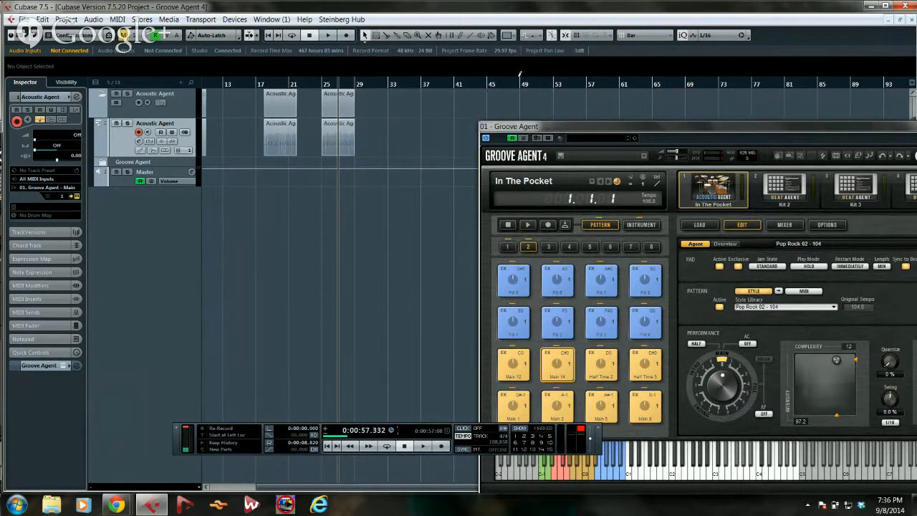
- Place the Fill 7 pattern as a MIDI part at bar 33 on the Acoustic Agent track and move the Groove Agent window up
{"action": "left_click_drag", "start_coordinate": [601, 282], "coordinate": [390, 132]}
{"action": "left_click_drag", "start_coordinate": [592, 131], "coordinate": [596, 77]}
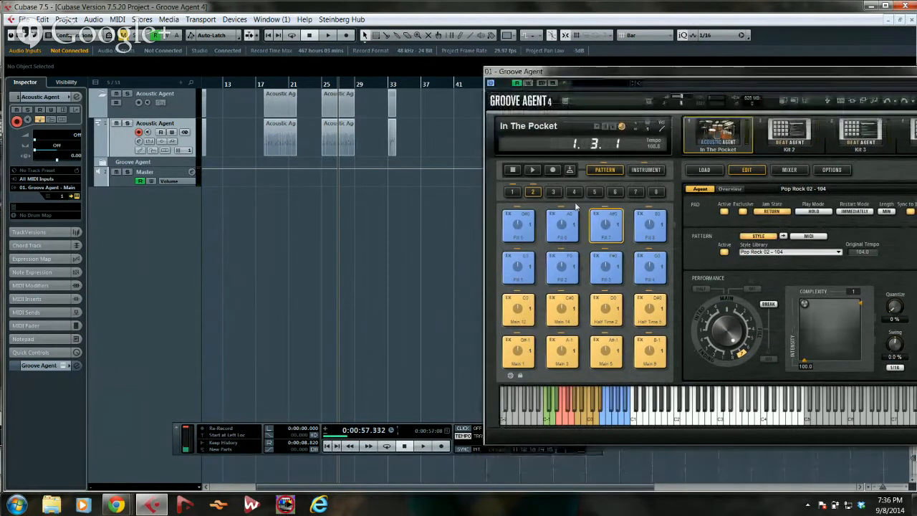
- Create a drum map from the instrument for the Acoustic Agent track
{"action": "left_click", "coordinate": [333, 138]}
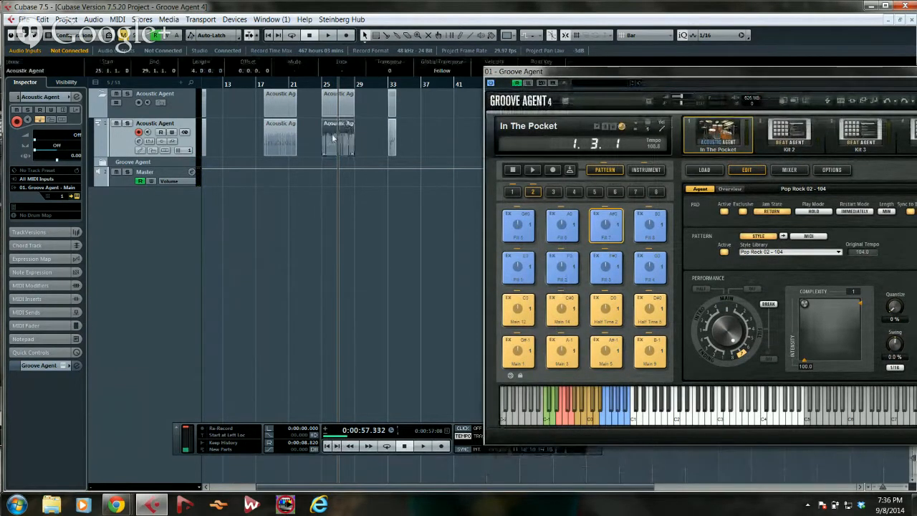
{"action": "left_click", "coordinate": [56, 188]}
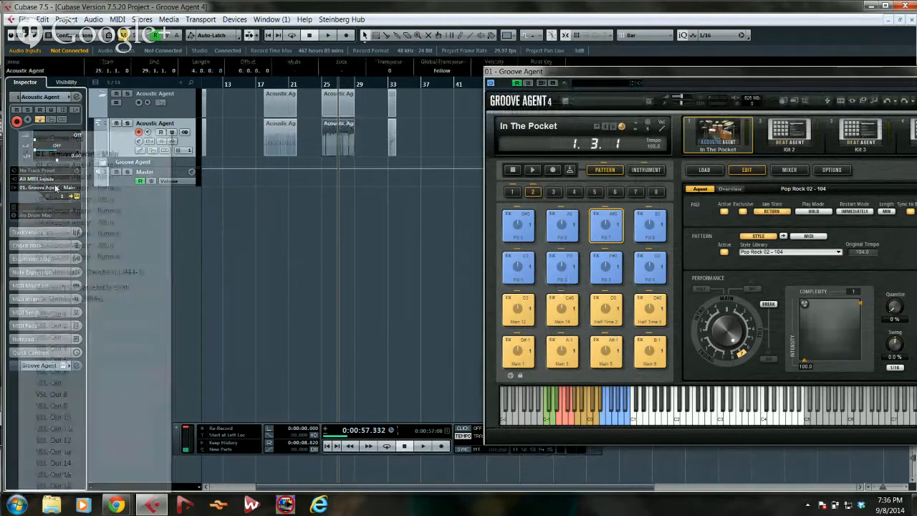
{"action": "left_click", "coordinate": [229, 245]}
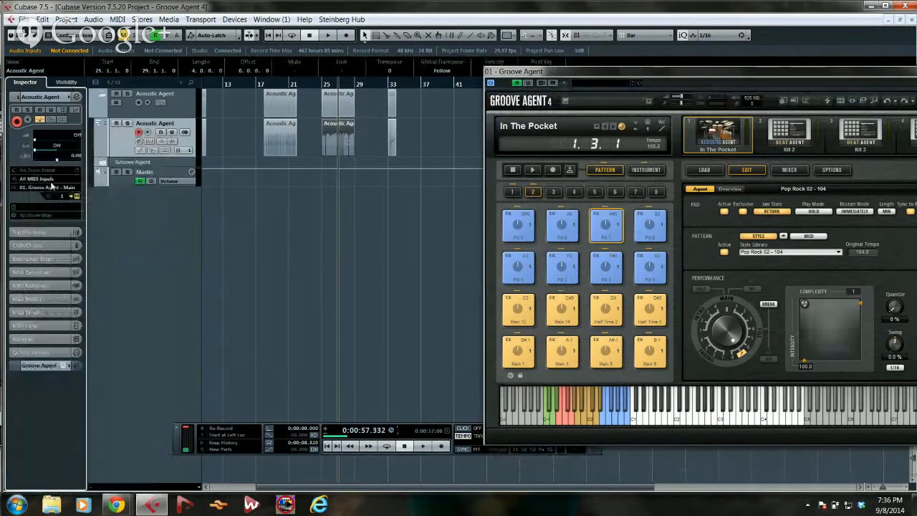
{"action": "left_click", "coordinate": [36, 211]}
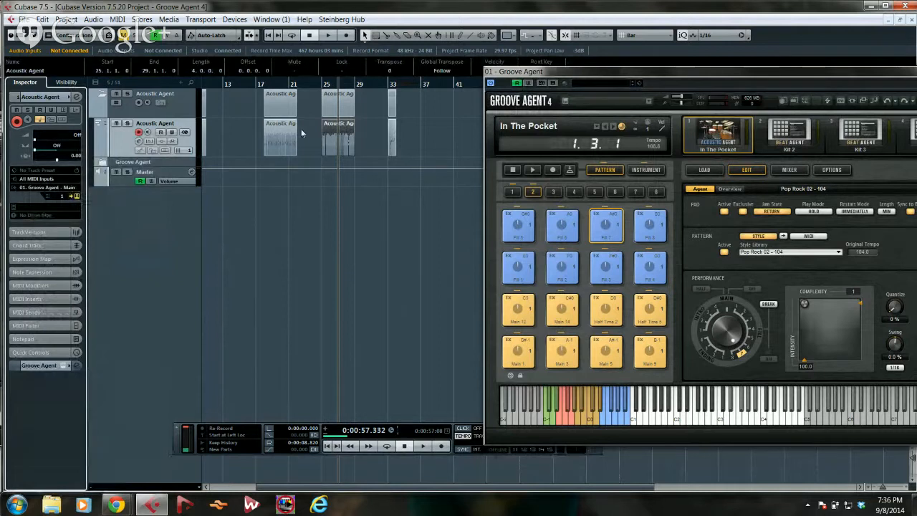
{"action": "left_click", "coordinate": [300, 232]}
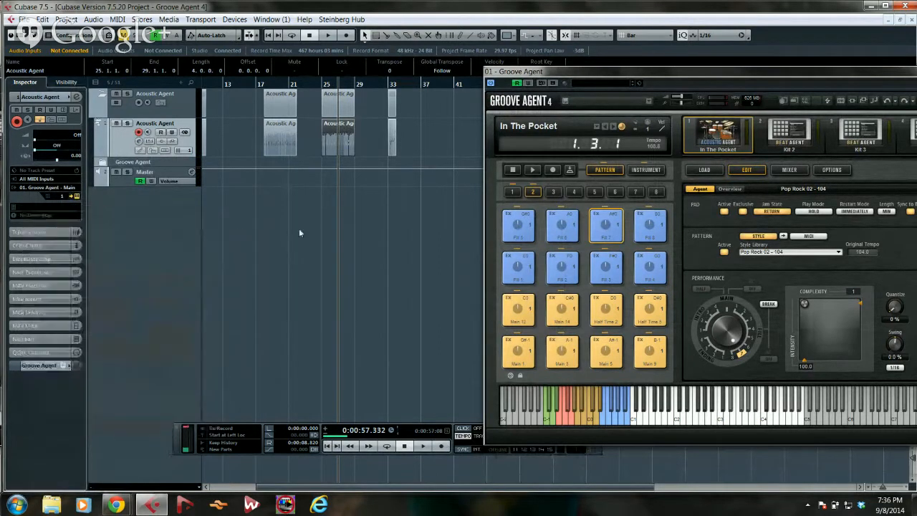
{"action": "left_click", "coordinate": [37, 215]}
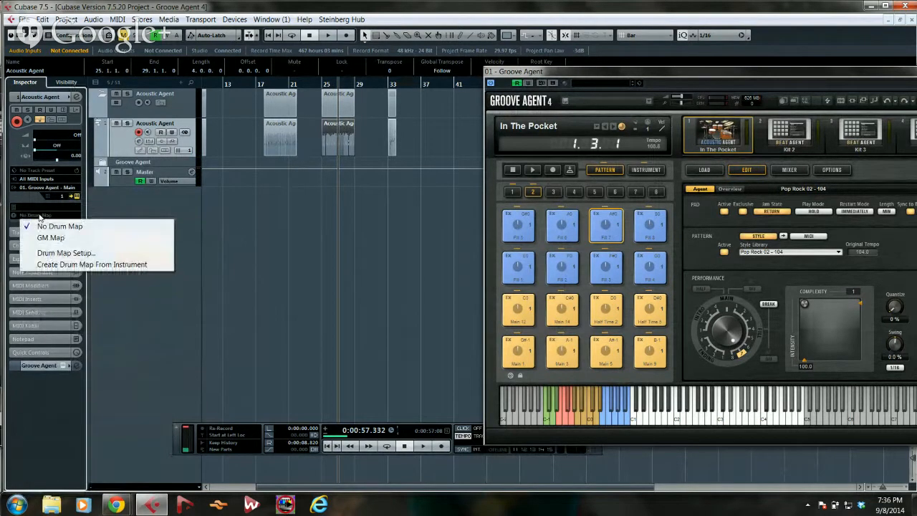
{"action": "left_click", "coordinate": [91, 265]}
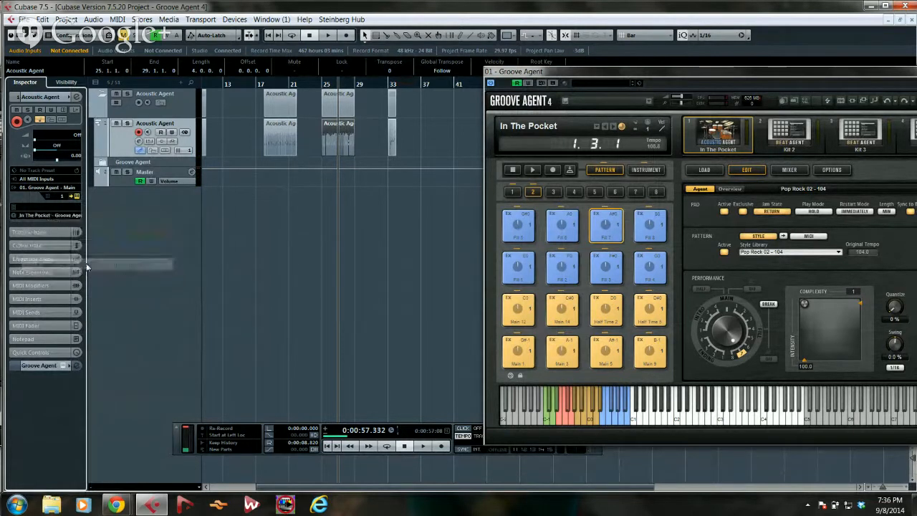
- Open the bar 25 part in the Drum Editor, look through its named drum lanes and notes, and close the editor
{"action": "double_click", "coordinate": [341, 138]}
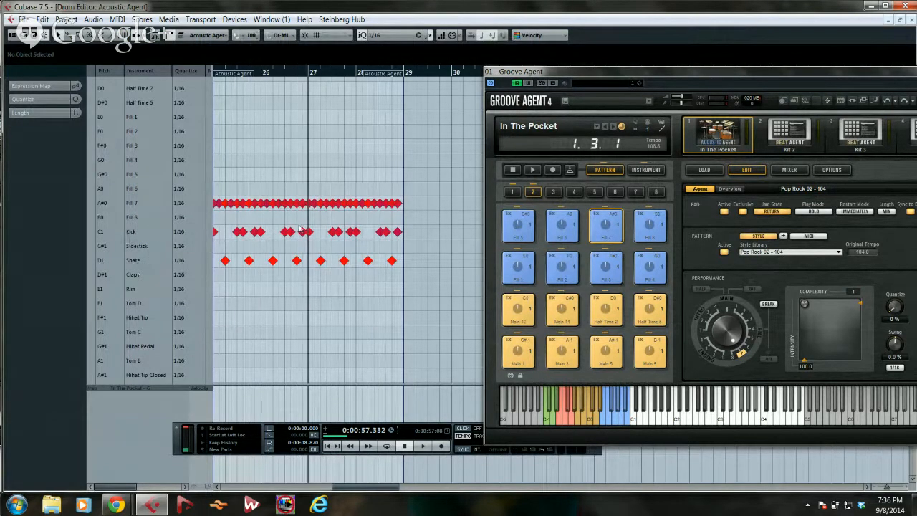
{"action": "scroll", "coordinate": [301, 229], "scroll_direction": "down", "scroll_amount": 10}
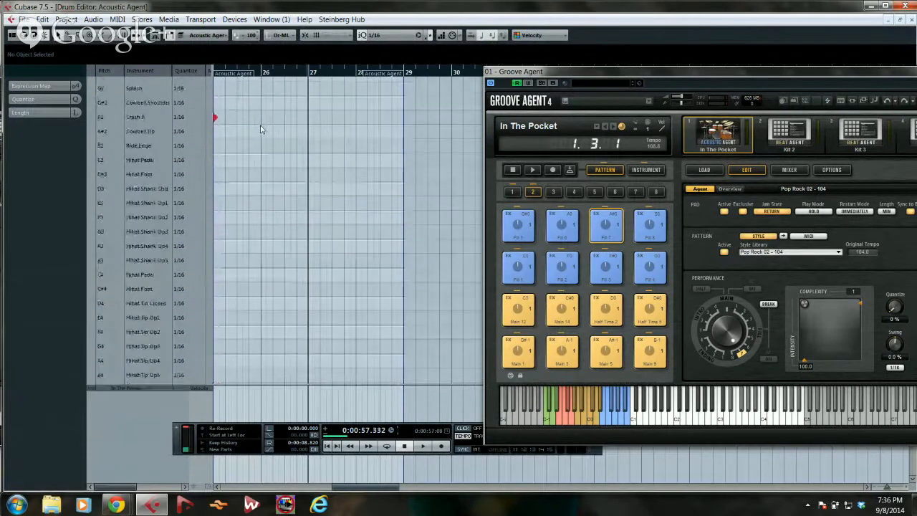
{"action": "scroll", "coordinate": [261, 130], "scroll_direction": "up", "scroll_amount": 7}
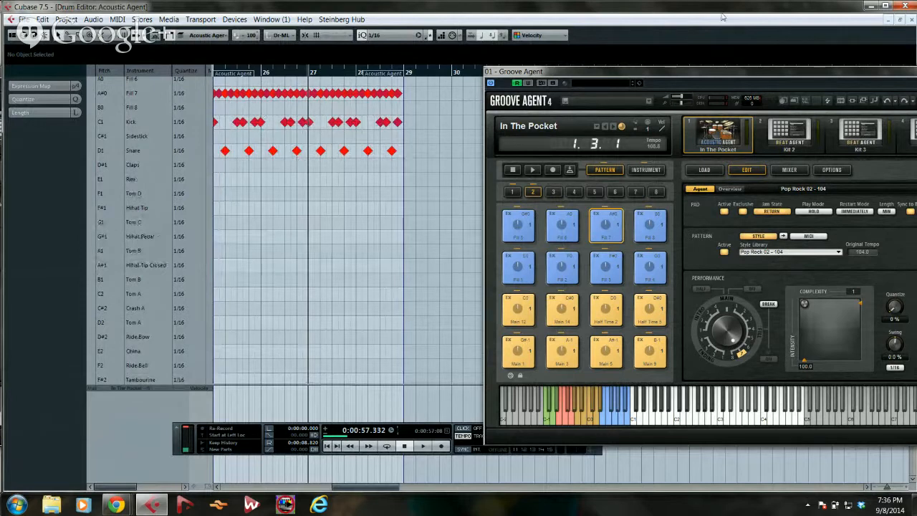
{"action": "left_click", "coordinate": [910, 22]}
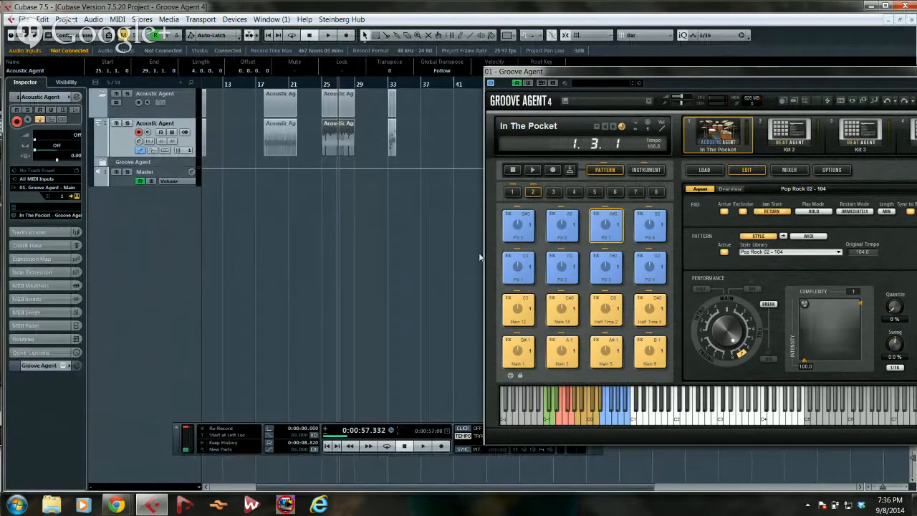
- Audition the Main 12 pattern and bring the full Groove Agent window into view
{"action": "left_click", "coordinate": [517, 313]}
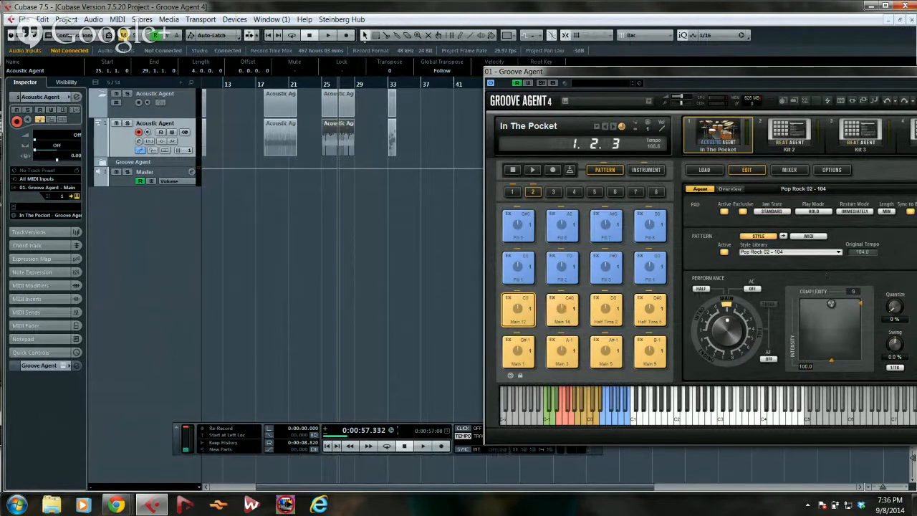
{"action": "left_click_drag", "start_coordinate": [808, 77], "coordinate": [743, 67]}
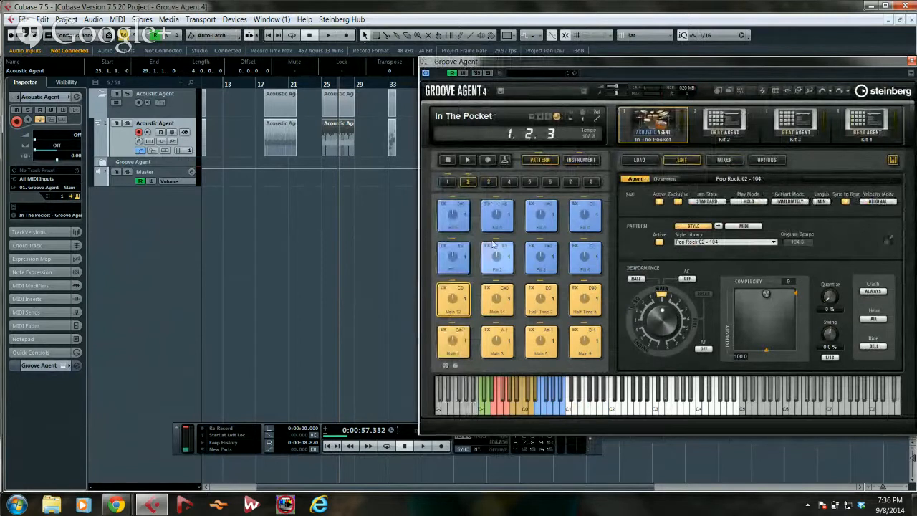
- Reopen the bar 25 part in the Drum Editor and erase scattered hits along the A#0 (Fill 7) lane
{"action": "double_click", "coordinate": [339, 139]}
{"action": "right_click", "coordinate": [238, 102]}
{"action": "left_click", "coordinate": [252, 132]}
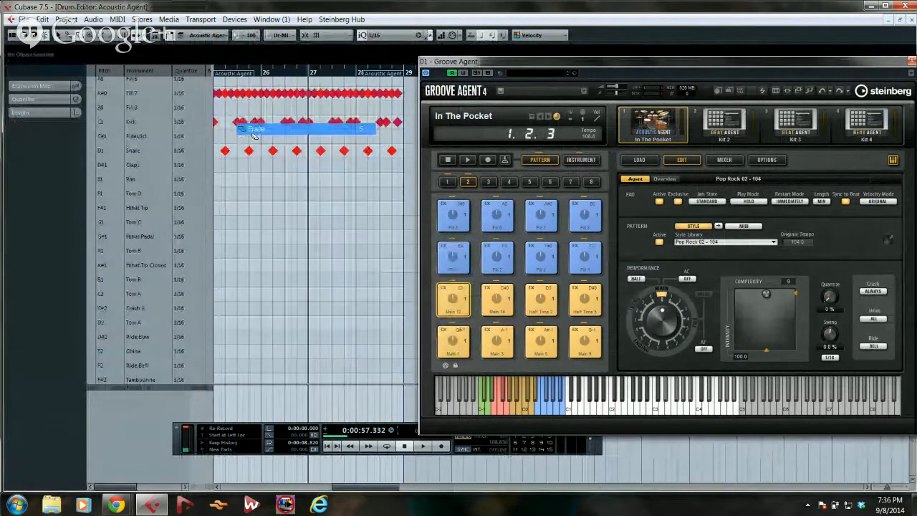
{"action": "left_click", "coordinate": [231, 93]}
{"action": "left_click", "coordinate": [243, 94]}
{"action": "left_click", "coordinate": [267, 93]}
{"action": "left_click", "coordinate": [296, 93]}
{"action": "left_click", "coordinate": [326, 93]}
{"action": "left_click", "coordinate": [339, 93]}
{"action": "left_click", "coordinate": [361, 93]}
{"action": "left_click", "coordinate": [387, 93]}
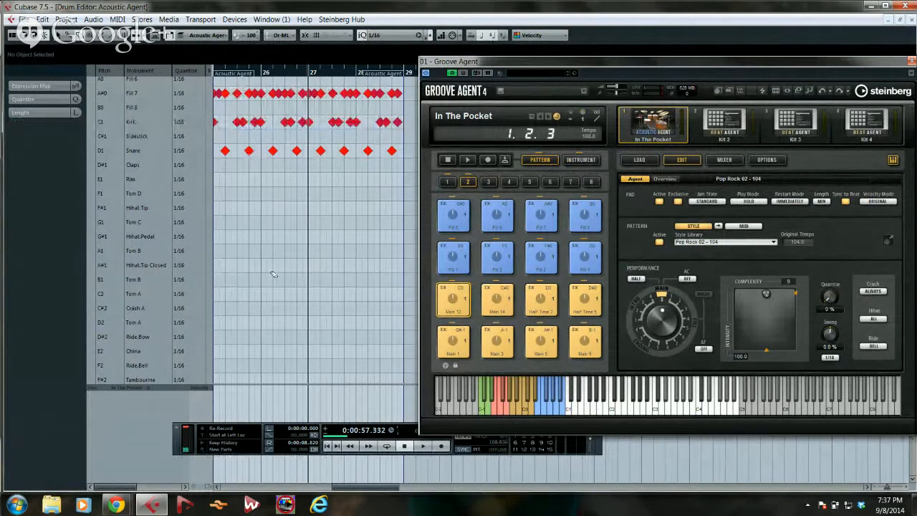
- Show the note velocities of the Snare lane and the Kick lane
{"action": "left_click", "coordinate": [138, 150]}
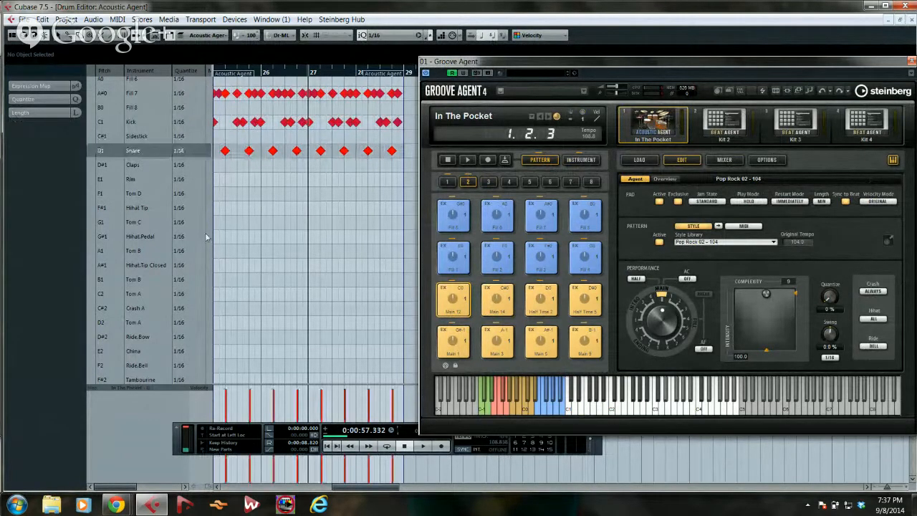
{"action": "left_click", "coordinate": [134, 124]}
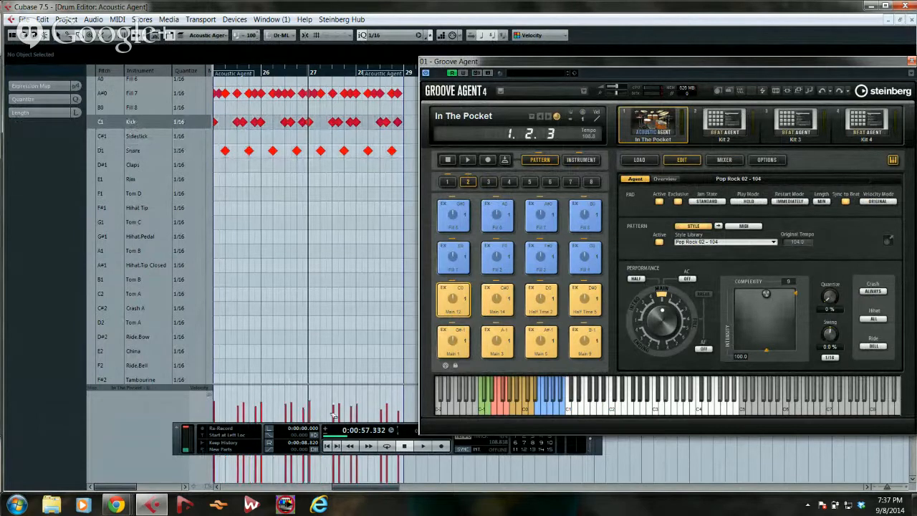
- Add one China, two Tom B and two Hihat Pedal hits across bars 26 to 28 with the Drumstick tool, and close the editor
{"action": "right_click", "coordinate": [292, 394]}
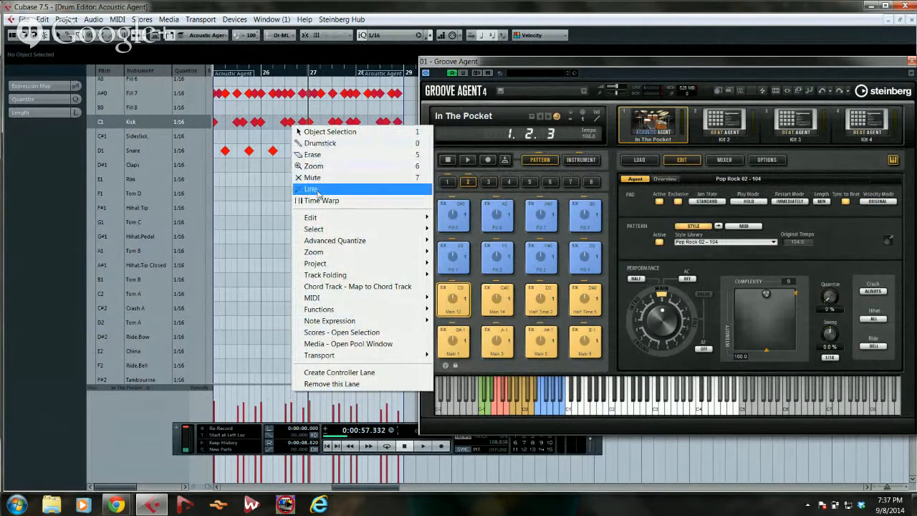
{"action": "left_click", "coordinate": [315, 146]}
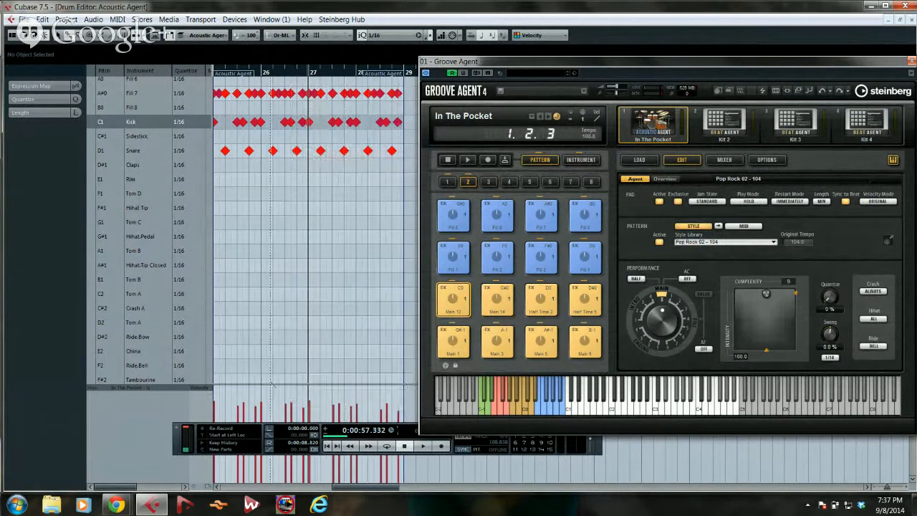
{"action": "left_click", "coordinate": [333, 351]}
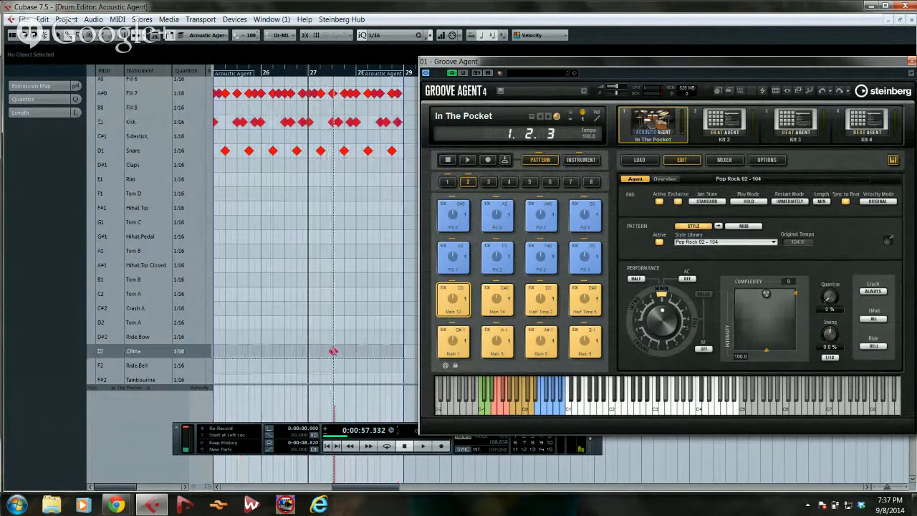
{"action": "left_click", "coordinate": [311, 279]}
{"action": "left_click", "coordinate": [306, 236]}
{"action": "left_click", "coordinate": [348, 237]}
{"action": "left_click", "coordinate": [369, 280]}
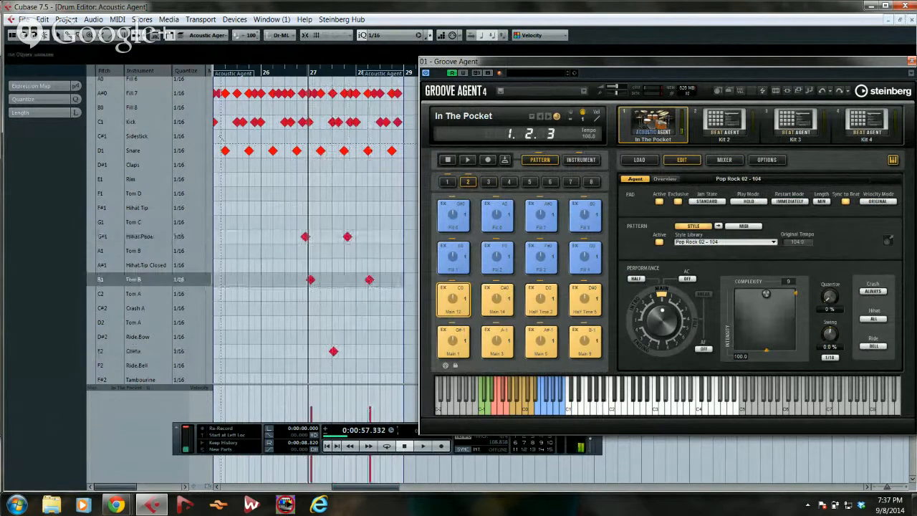
{"action": "left_click", "coordinate": [908, 24]}
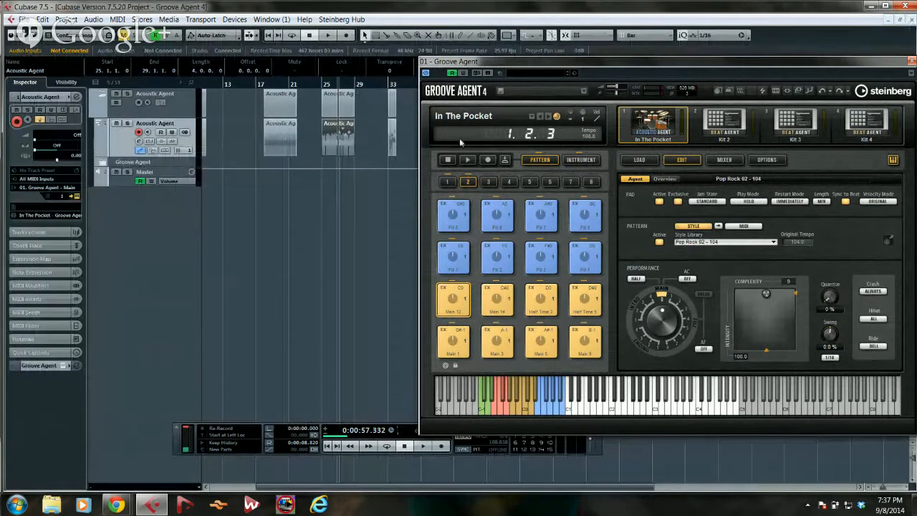
- Load the edited bar 25 part onto the empty C1 pad in pattern pad group 3 and audition it
{"action": "left_click", "coordinate": [487, 182]}
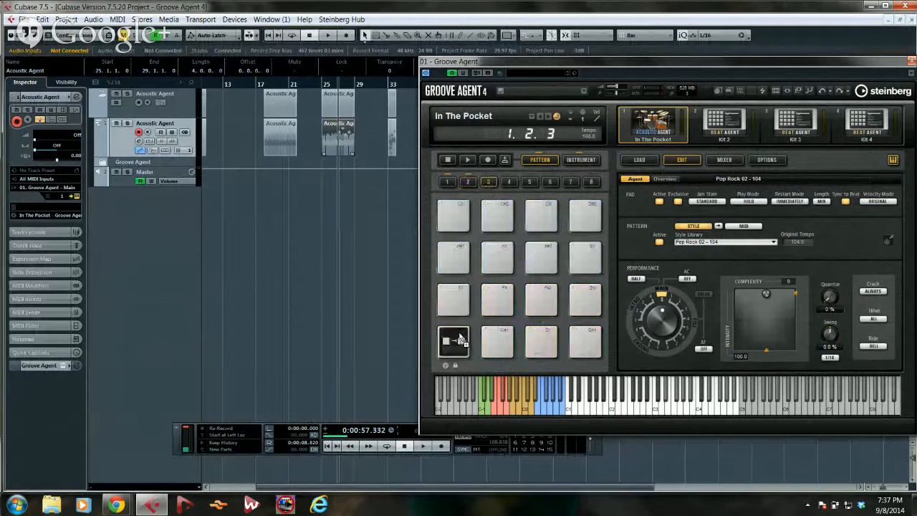
{"action": "left_click", "coordinate": [468, 183]}
{"action": "left_click", "coordinate": [488, 183]}
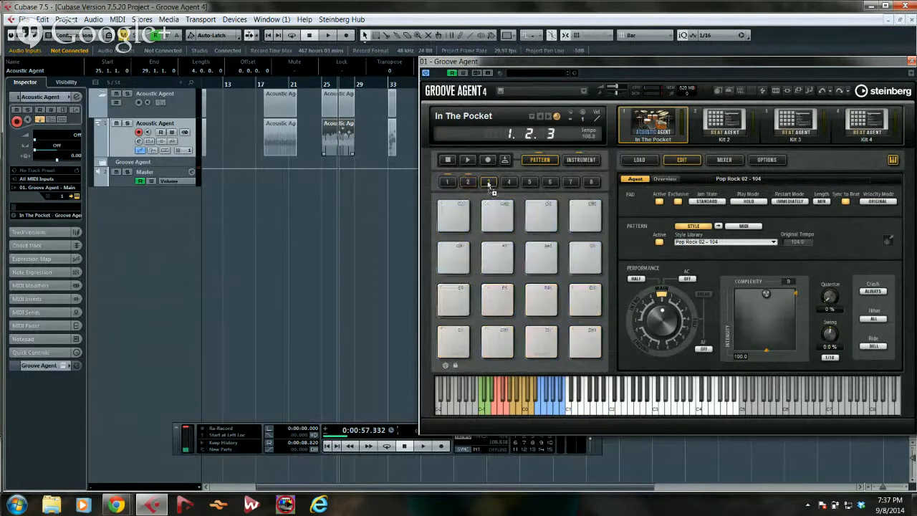
{"action": "left_click_drag", "start_coordinate": [455, 333], "coordinate": [455, 335]}
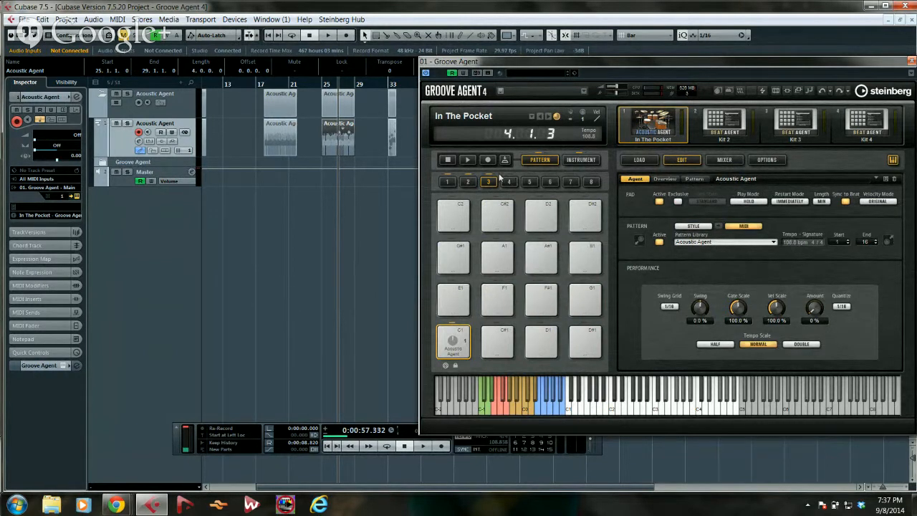
- Select the Main 3 pad in pattern pad group 2 and move the Groove Agent window toward the centre
{"action": "left_click", "coordinate": [468, 181]}
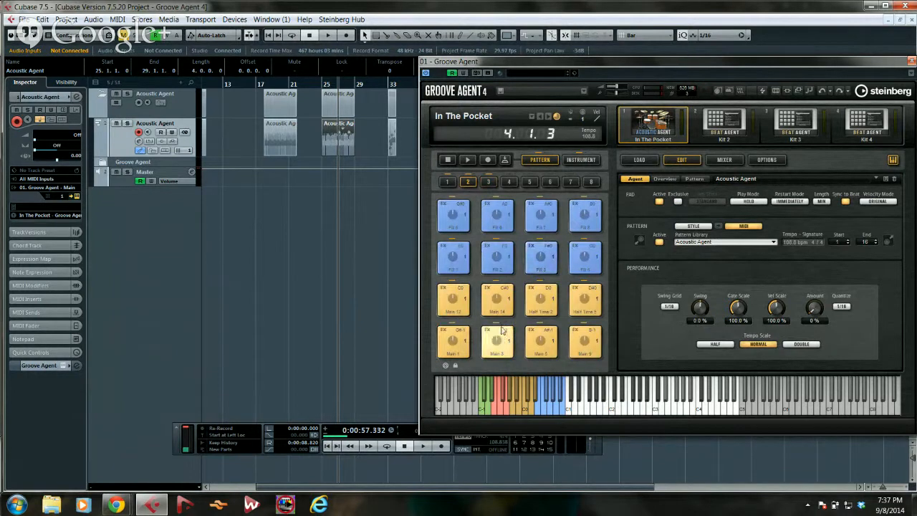
{"action": "left_click_drag", "start_coordinate": [553, 66], "coordinate": [427, 61]}
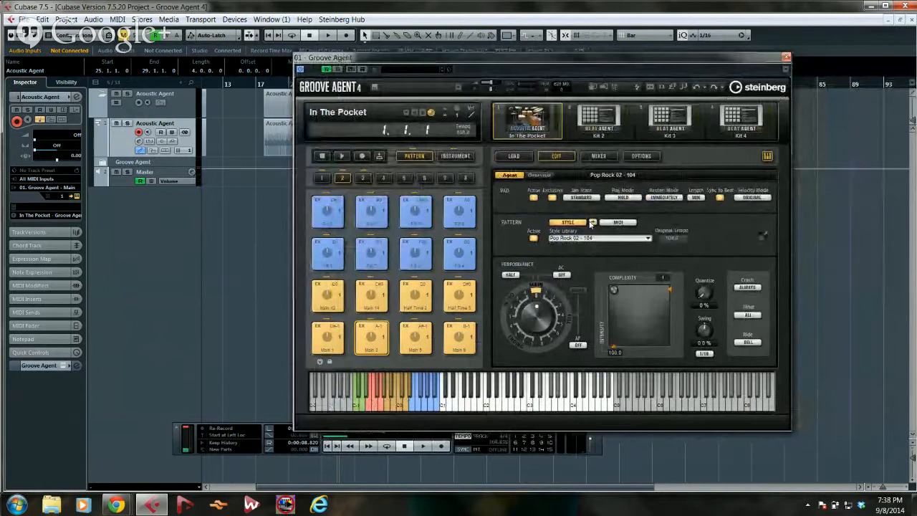
- Convert the Main 3 pad's style to a MIDI pattern and display its notes and the edit tools in the pattern editor
{"action": "left_click", "coordinate": [592, 223]}
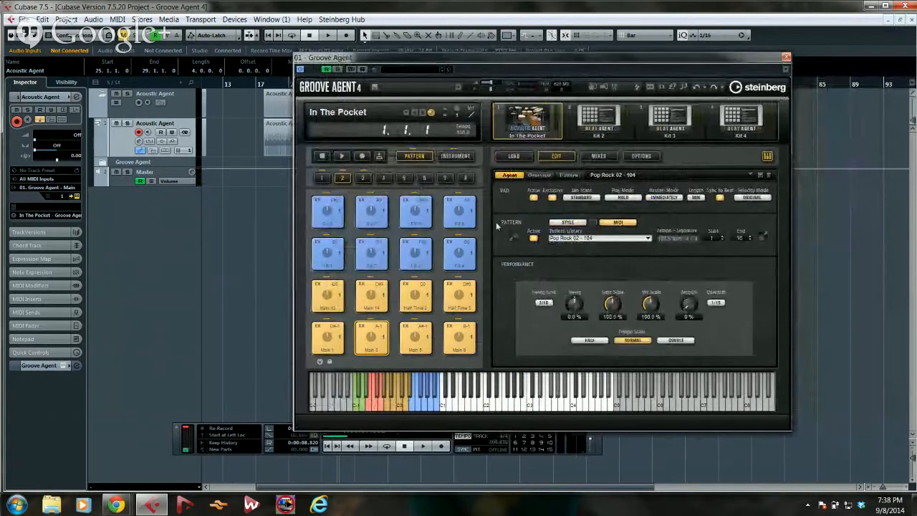
{"action": "left_click", "coordinate": [568, 176]}
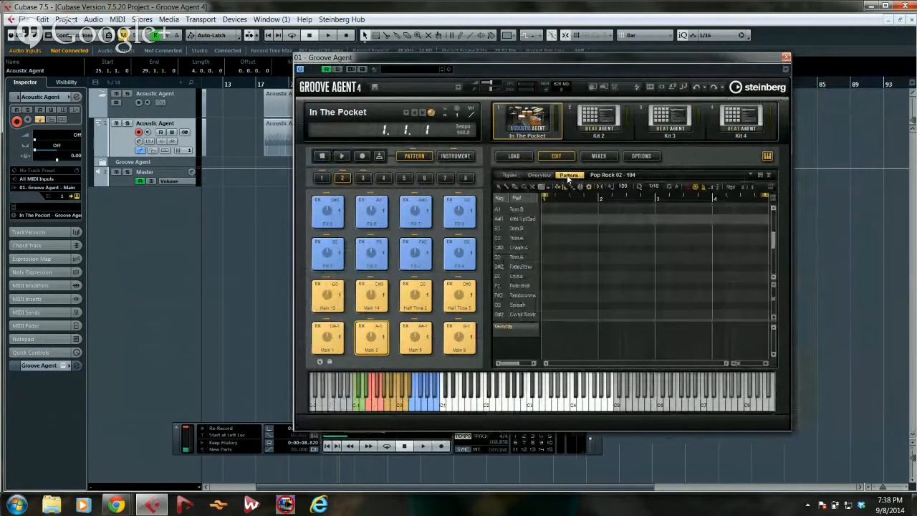
{"action": "scroll", "coordinate": [624, 262], "scroll_direction": "up", "scroll_amount": 3}
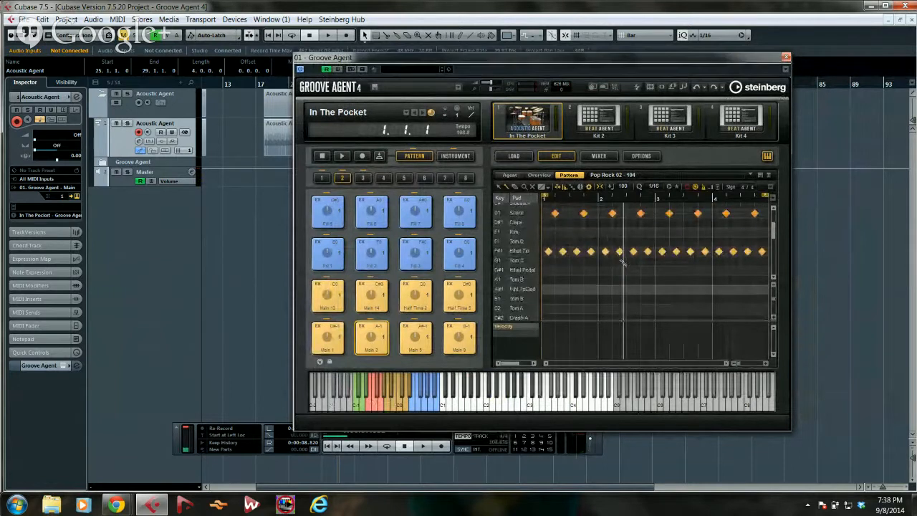
{"action": "scroll", "coordinate": [623, 261], "scroll_direction": "up", "scroll_amount": 3}
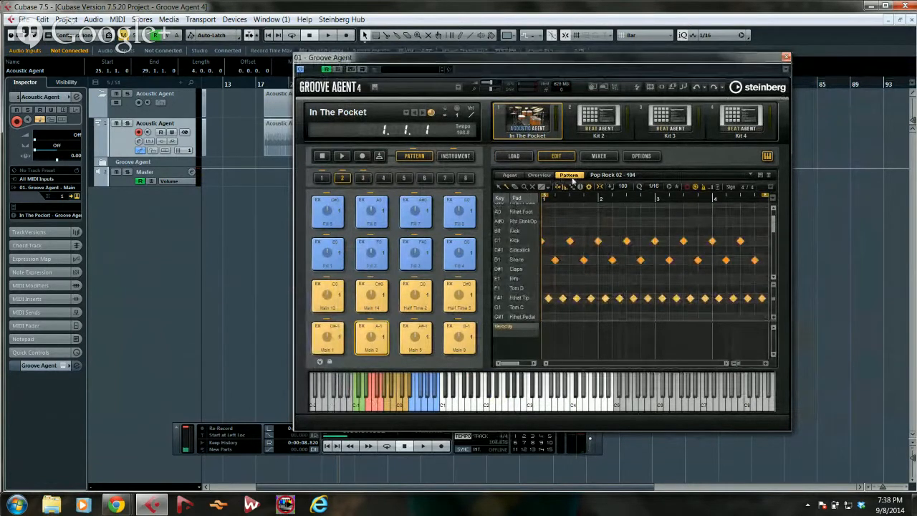
{"action": "right_click", "coordinate": [596, 245]}
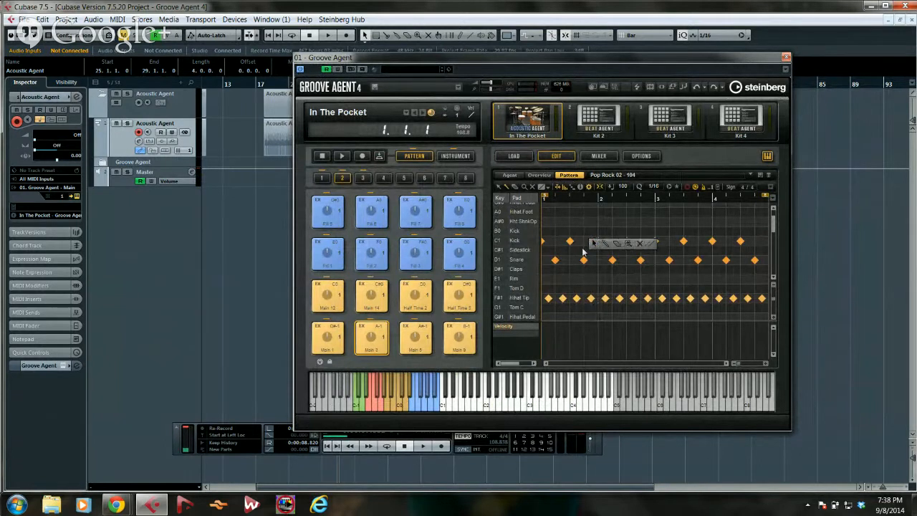
{"action": "left_click", "coordinate": [607, 217]}
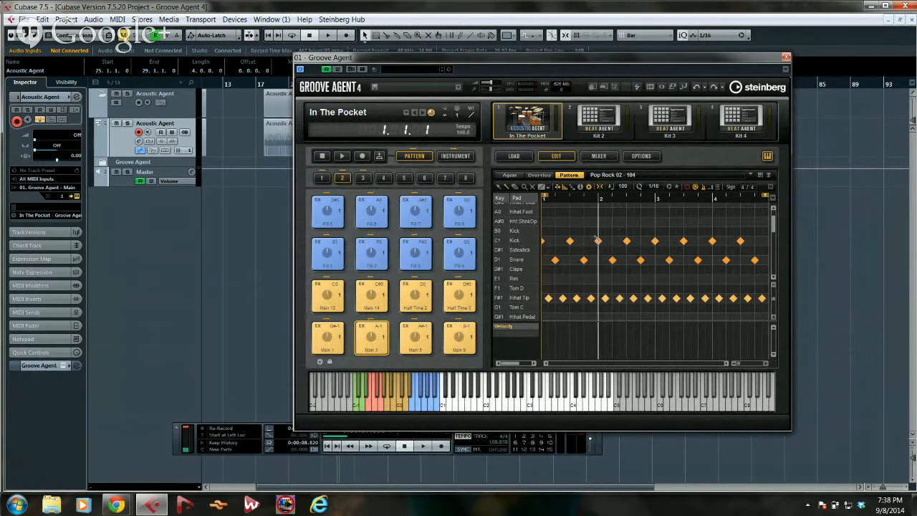
{"action": "right_click", "coordinate": [602, 227]}
- Play the Main 14 pad and browse the Acoustic Agent pattern groups available for the In The Pocket kit
{"action": "left_click", "coordinate": [372, 302]}
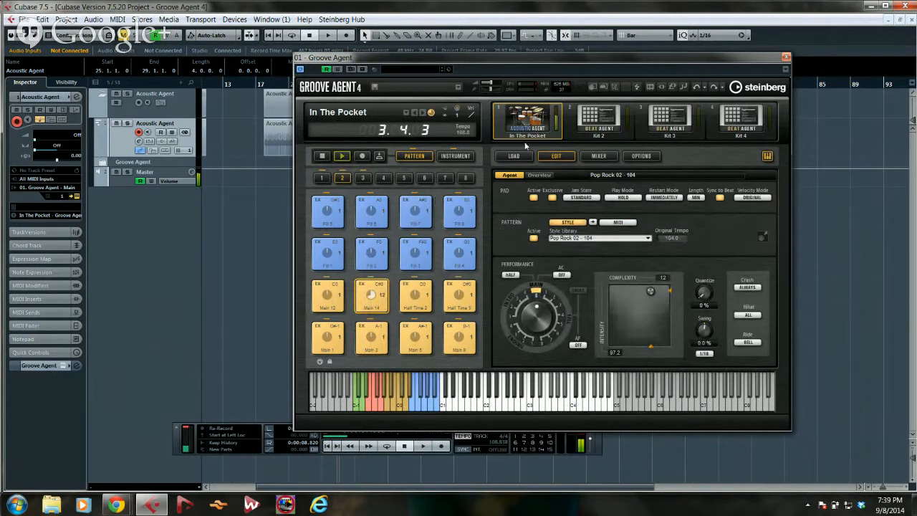
{"action": "right_click", "coordinate": [539, 120]}
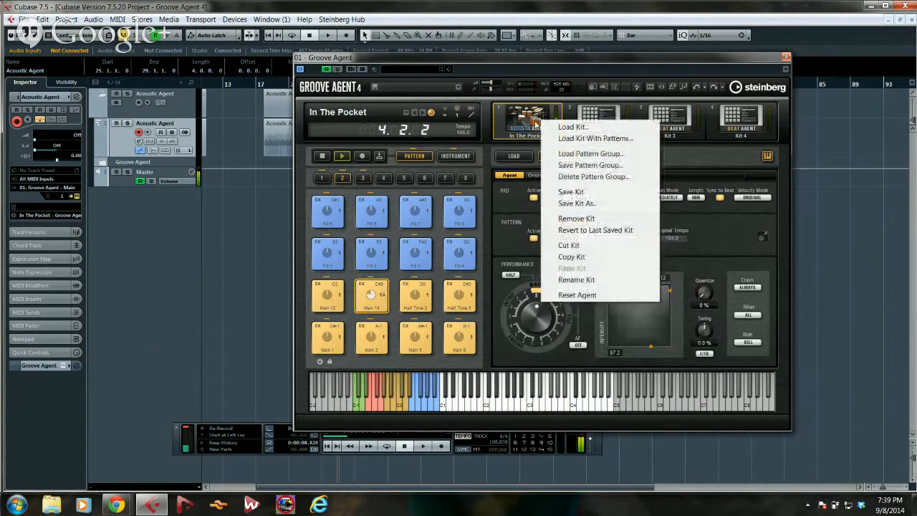
{"action": "left_click", "coordinate": [591, 155]}
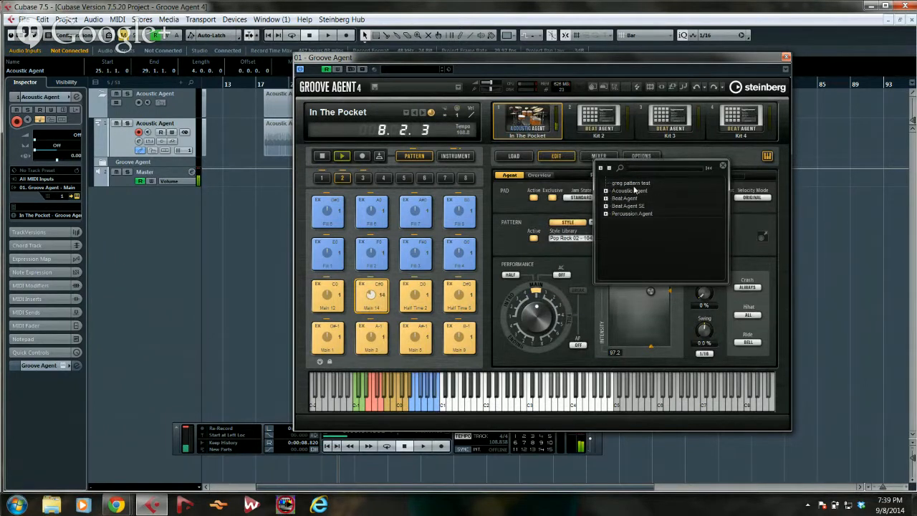
{"action": "left_click", "coordinate": [606, 191]}
{"action": "scroll", "coordinate": [667, 246], "scroll_direction": "down", "scroll_amount": 5}
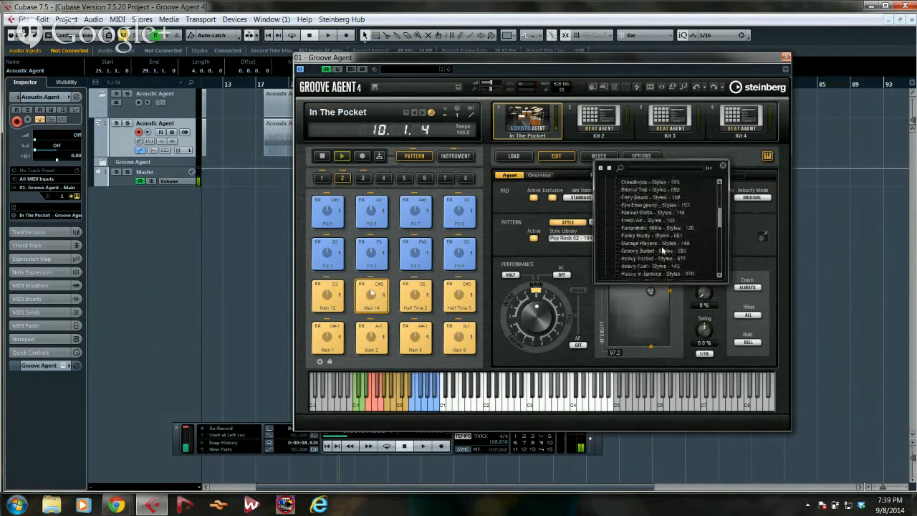
{"action": "scroll", "coordinate": [647, 253], "scroll_direction": "up", "scroll_amount": 1}
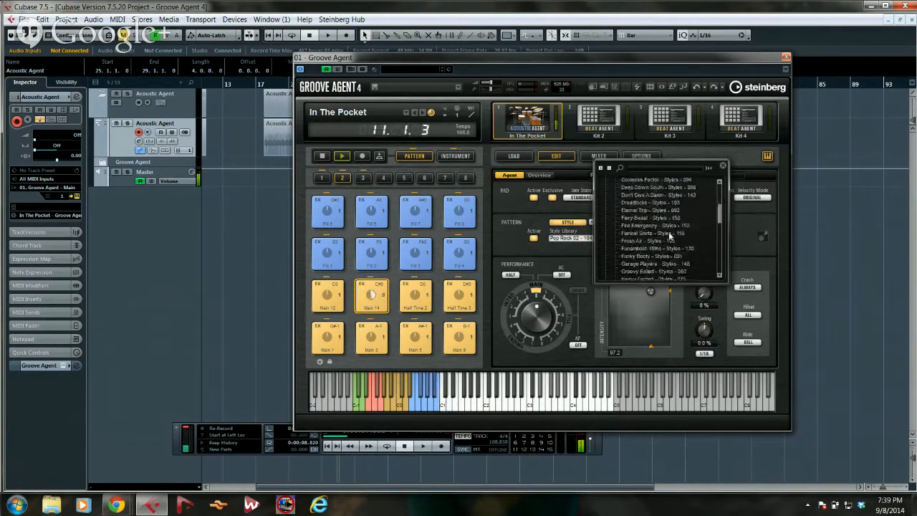
{"action": "left_click", "coordinate": [564, 255]}
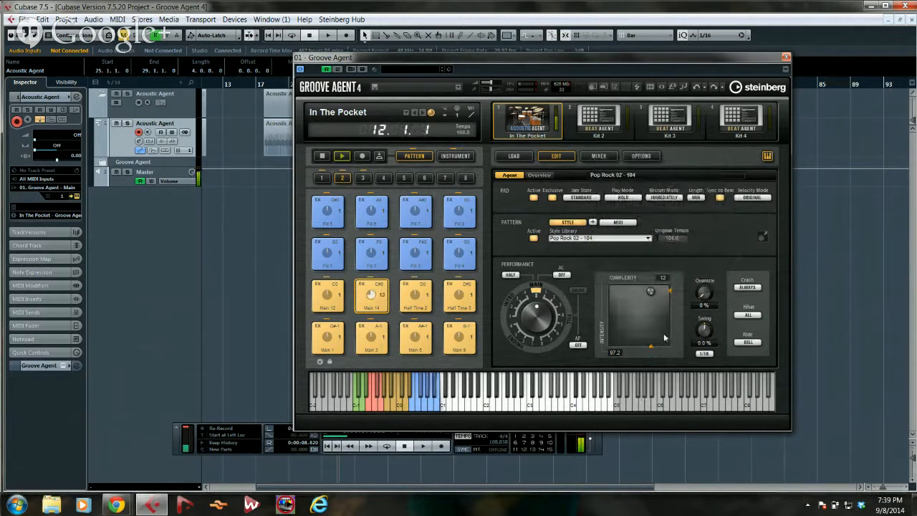
- Raise the Main 14 style's swing to 100 % and play the Main 3 pad
{"action": "left_click_drag", "start_coordinate": [705, 333], "coordinate": [710, 294]}
{"action": "left_click", "coordinate": [335, 299]}
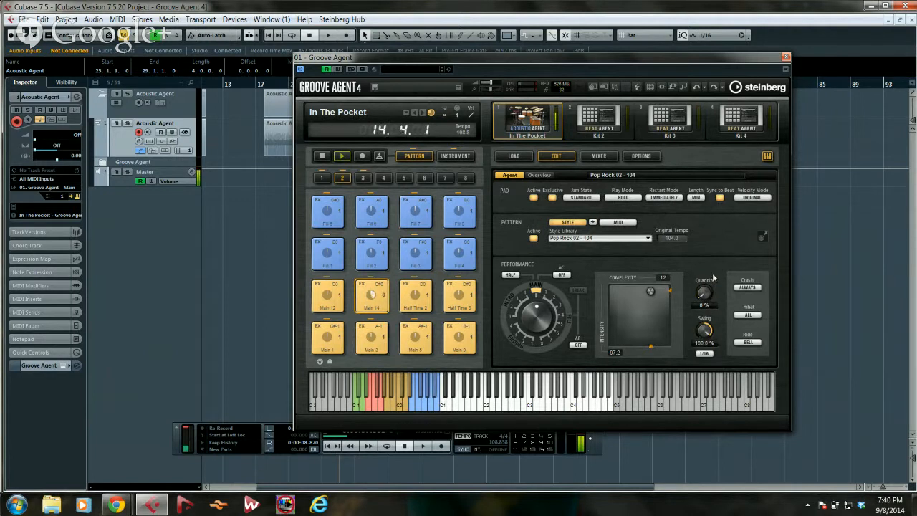
{"action": "left_click", "coordinate": [375, 347]}
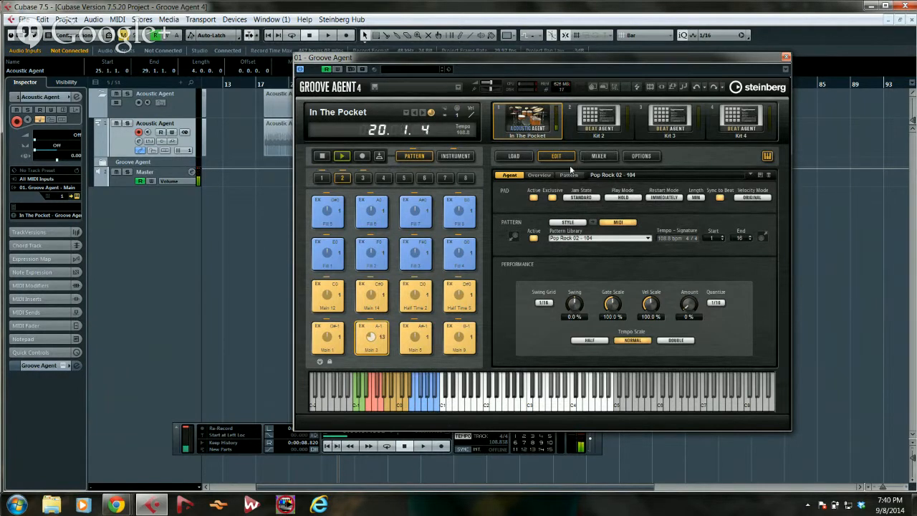
- Load the Acoustic Agent pattern group Funky Booty - Styles - 081 into the In The Pocket kit
{"action": "left_click", "coordinate": [538, 176]}
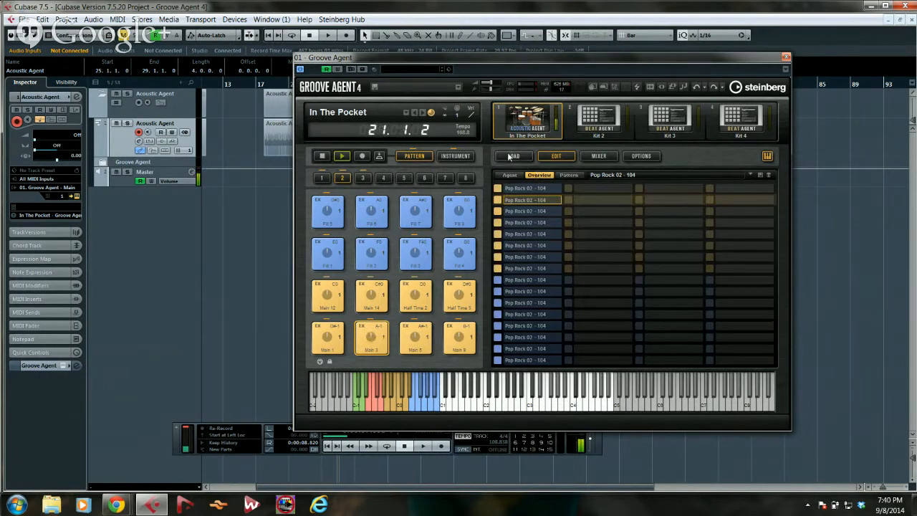
{"action": "left_click", "coordinate": [514, 156]}
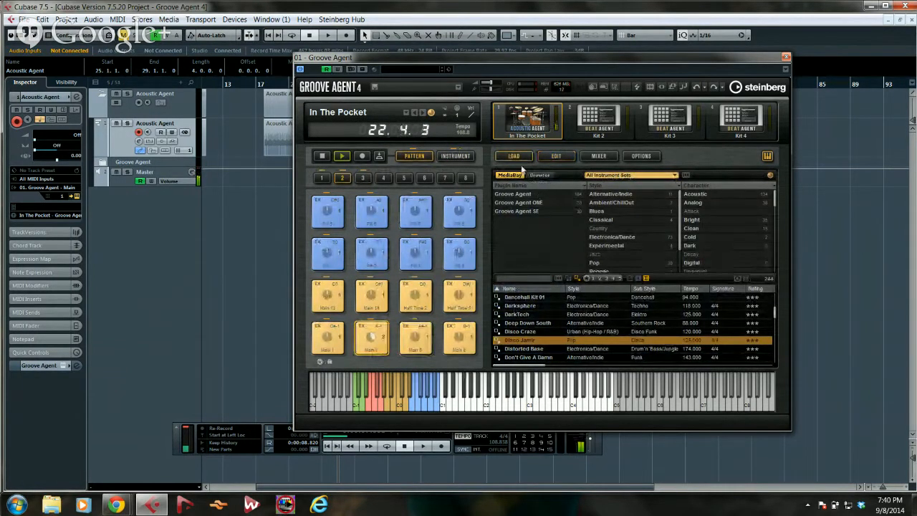
{"action": "right_click", "coordinate": [520, 121]}
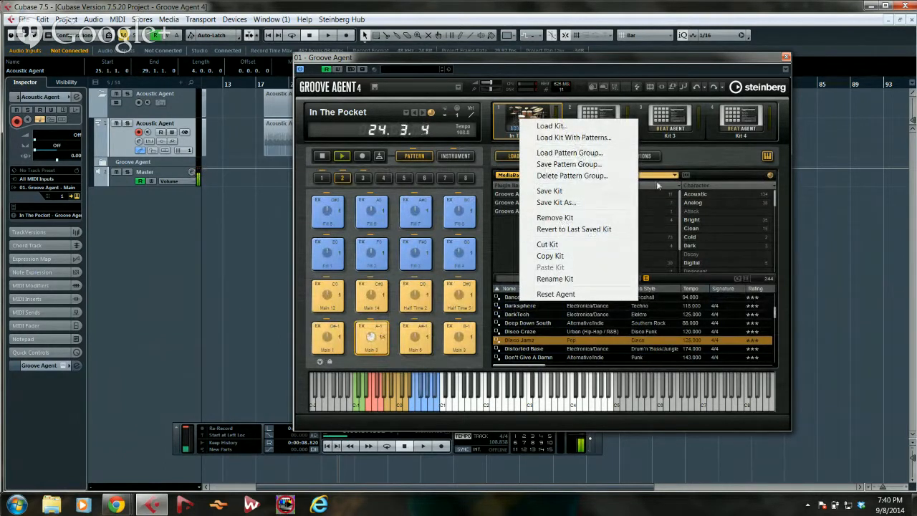
{"action": "left_click", "coordinate": [599, 153]}
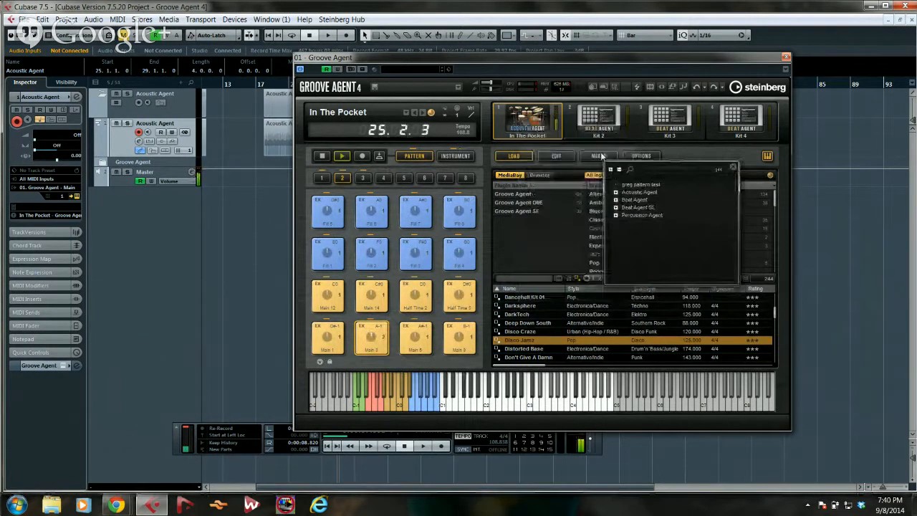
{"action": "left_click", "coordinate": [615, 192]}
{"action": "scroll", "coordinate": [642, 252], "scroll_direction": "down", "scroll_amount": 3}
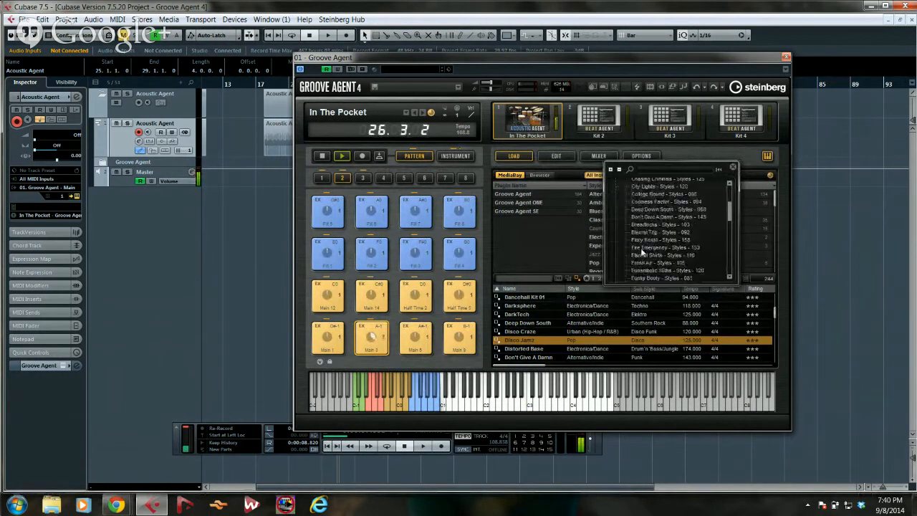
{"action": "scroll", "coordinate": [667, 234], "scroll_direction": "down", "scroll_amount": 1}
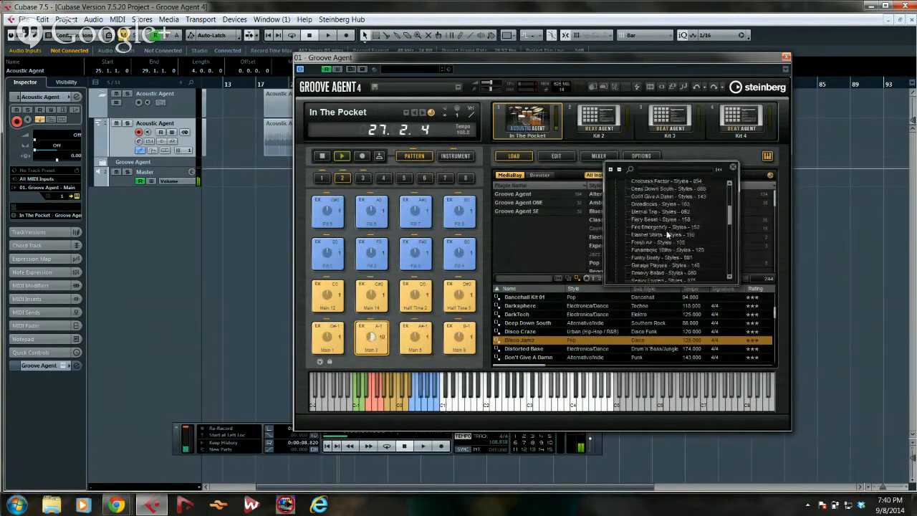
{"action": "left_click", "coordinate": [663, 256]}
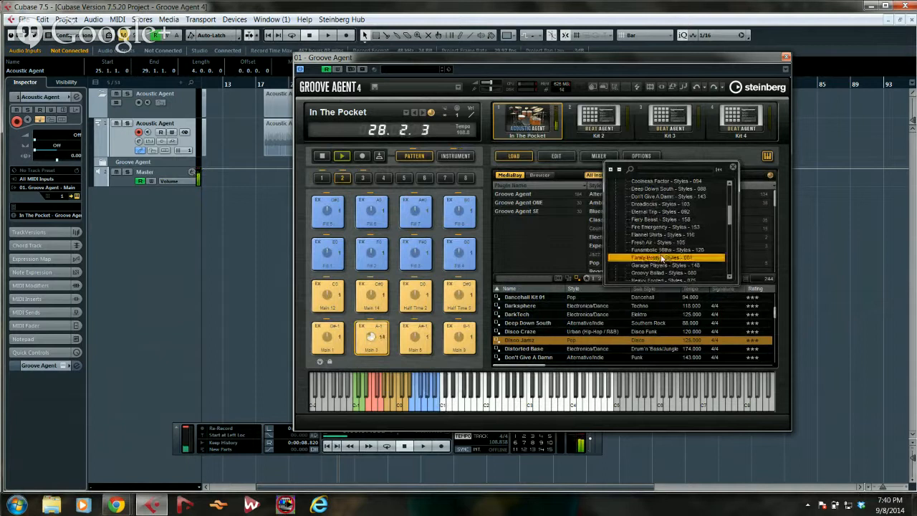
{"action": "left_click", "coordinate": [550, 233]}
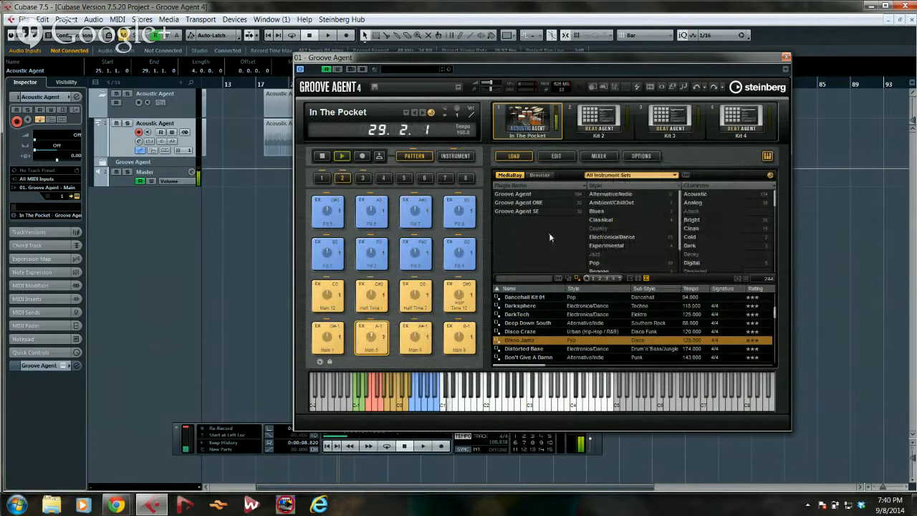
- Play the Main 12 pad and adjust its Funk 01 - 081 style to complexity 9 and swing -2.0 %
{"action": "left_click", "coordinate": [318, 295]}
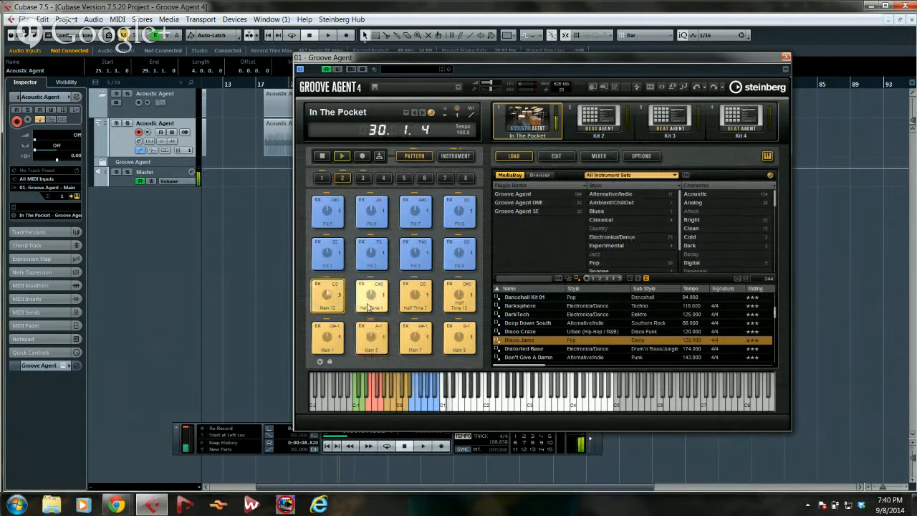
{"action": "left_click", "coordinate": [556, 156]}
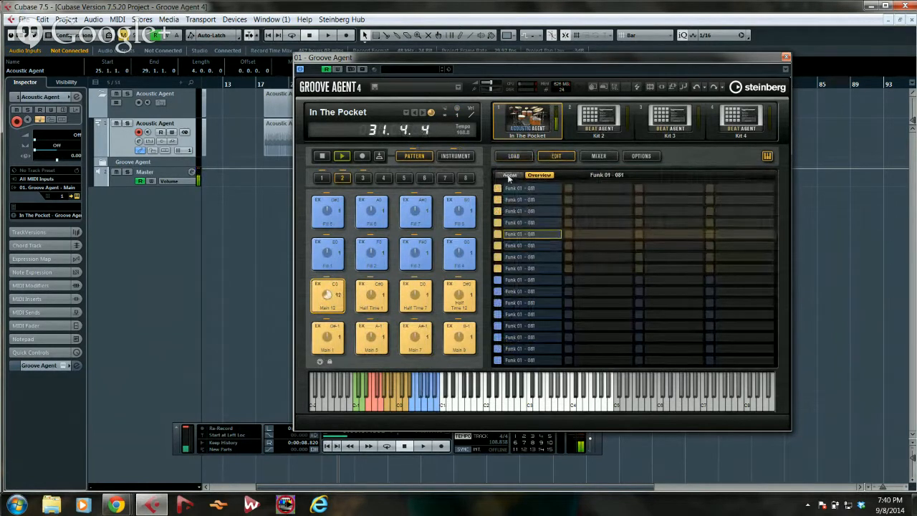
{"action": "left_click", "coordinate": [509, 175]}
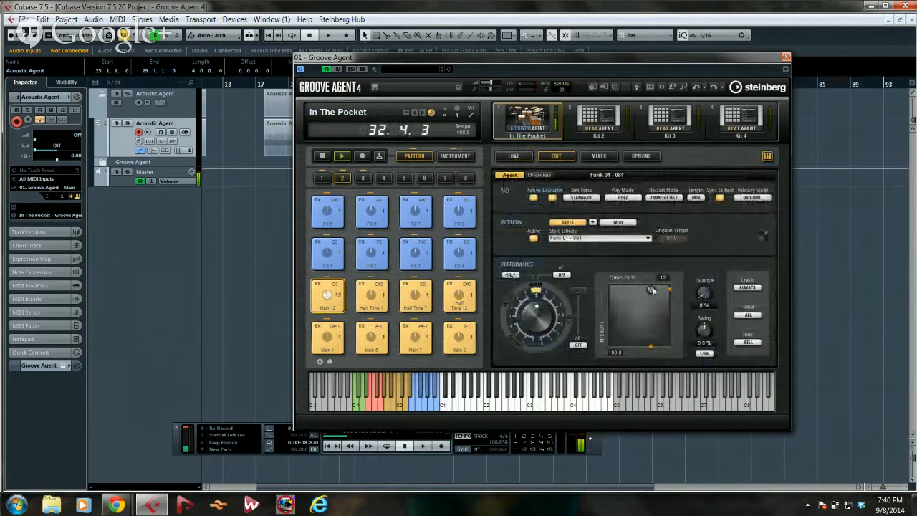
{"action": "mouse_move", "coordinate": [652, 290]}
{"action": "left_mouse_down"}
{"action": "mouse_move", "coordinate": [622, 294]}
{"action": "mouse_move", "coordinate": [622, 330]}
{"action": "mouse_move", "coordinate": [613, 288]}
{"action": "mouse_move", "coordinate": [662, 288]}
{"action": "mouse_move", "coordinate": [651, 289]}
{"action": "left_mouse_up"}
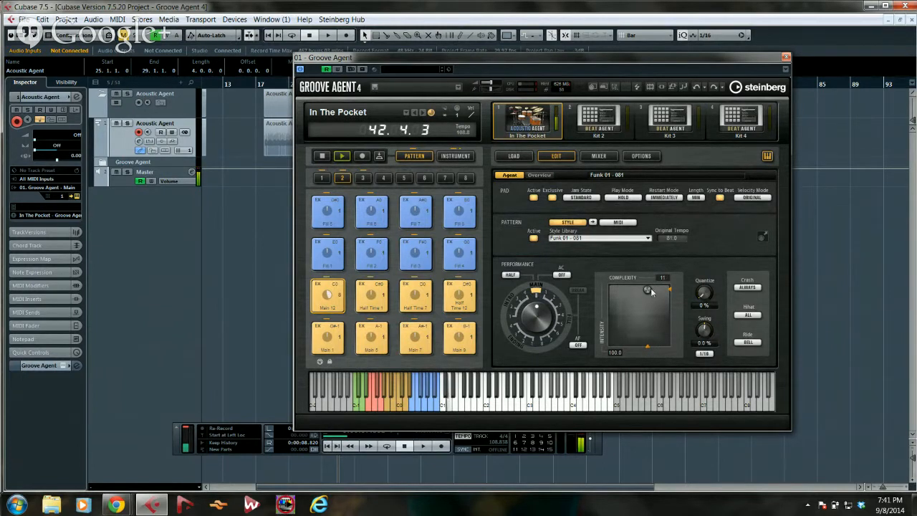
{"action": "left_click_drag", "start_coordinate": [705, 328], "coordinate": [702, 278]}
{"action": "left_click_drag", "start_coordinate": [703, 317], "coordinate": [699, 370]}
{"action": "mouse_move", "coordinate": [647, 290]}
{"action": "left_mouse_down"}
{"action": "mouse_move", "coordinate": [632, 293]}
{"action": "mouse_move", "coordinate": [641, 291]}
{"action": "left_mouse_up"}
- Try Auto Complexity at 1 on the Main 12 pad, and set it to 1/1 Bar
{"action": "left_click", "coordinate": [562, 275]}
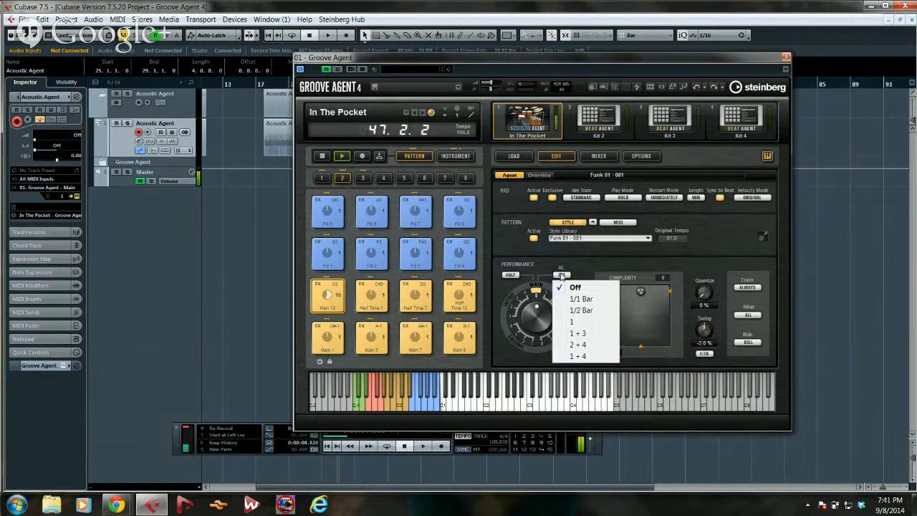
{"action": "left_click", "coordinate": [589, 322]}
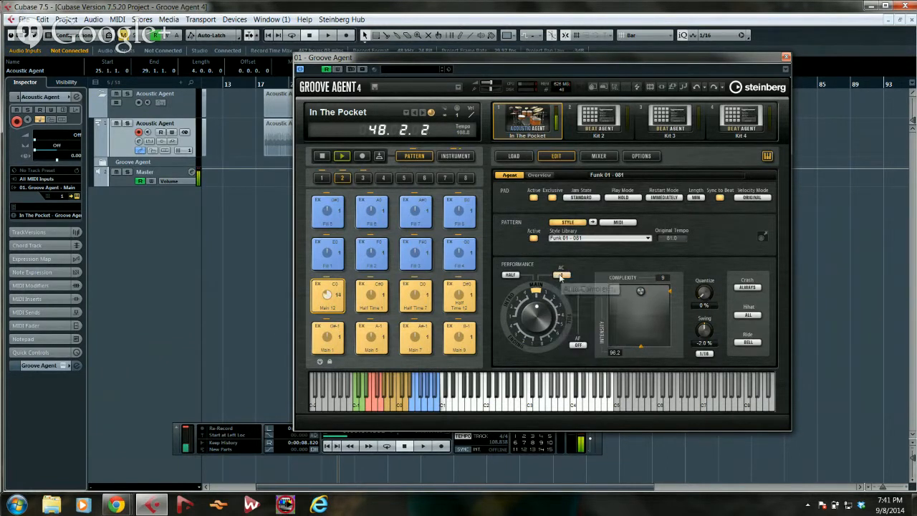
{"action": "right_click", "coordinate": [644, 348]}
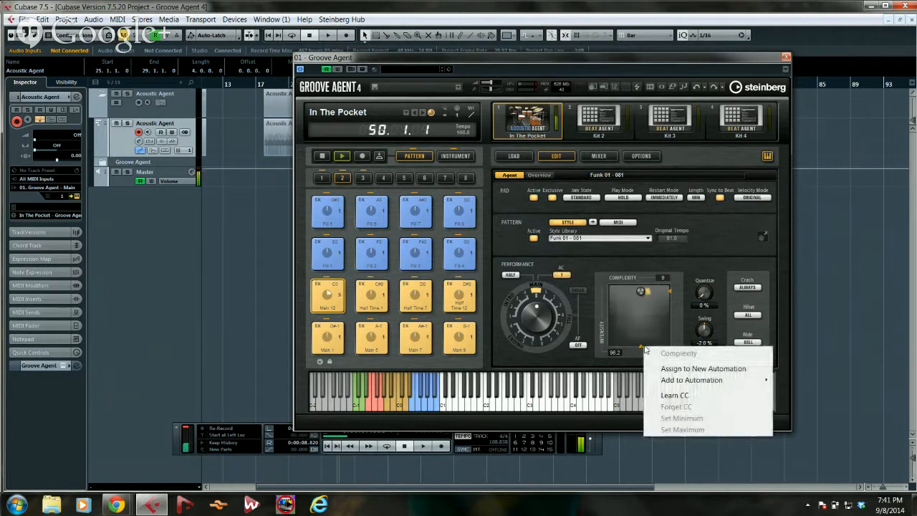
{"action": "left_click", "coordinate": [564, 276]}
{"action": "left_click", "coordinate": [564, 276]}
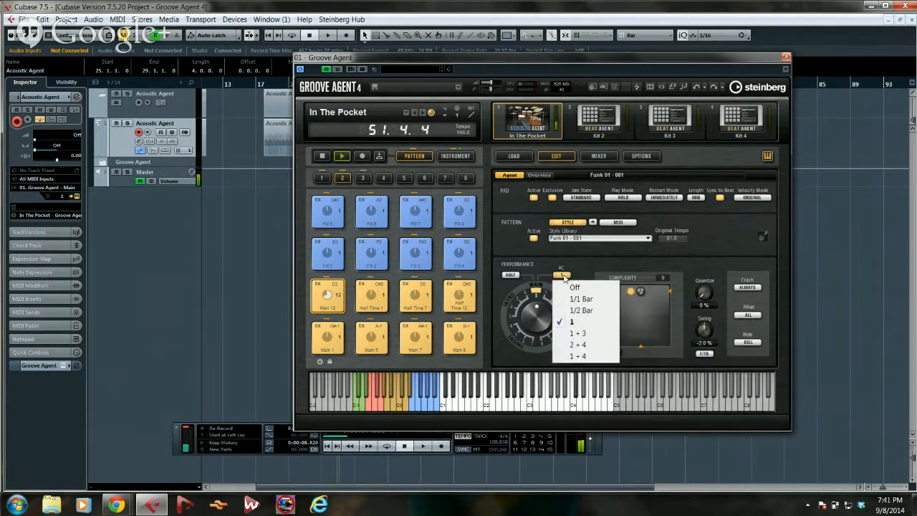
{"action": "left_click", "coordinate": [578, 299]}
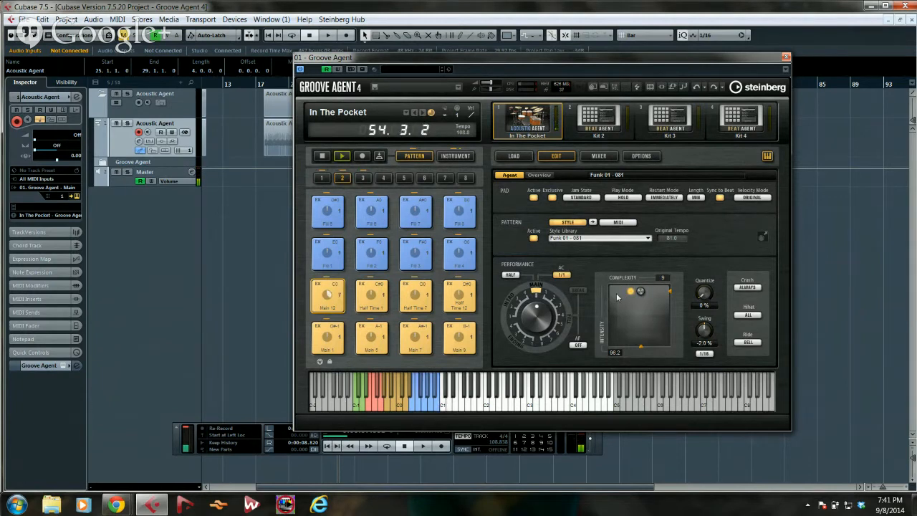
- Set Auto Fill to 4 on the Main 12 pad, listen to the fills and stop playback
{"action": "left_click", "coordinate": [573, 346]}
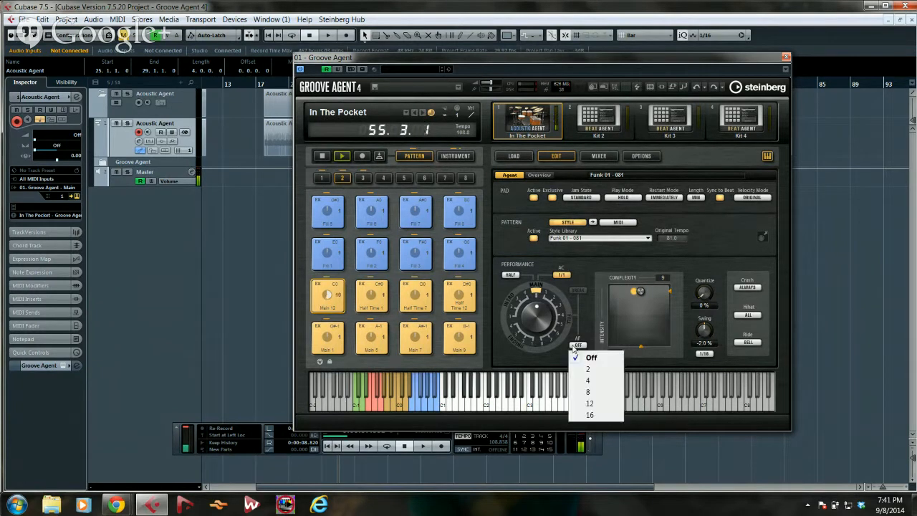
{"action": "left_click", "coordinate": [592, 381]}
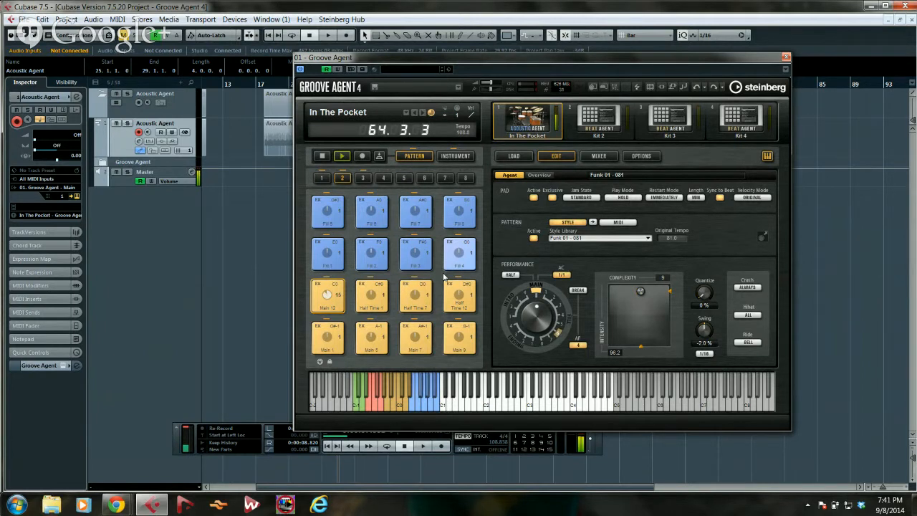
{"action": "key", "text": "space"}
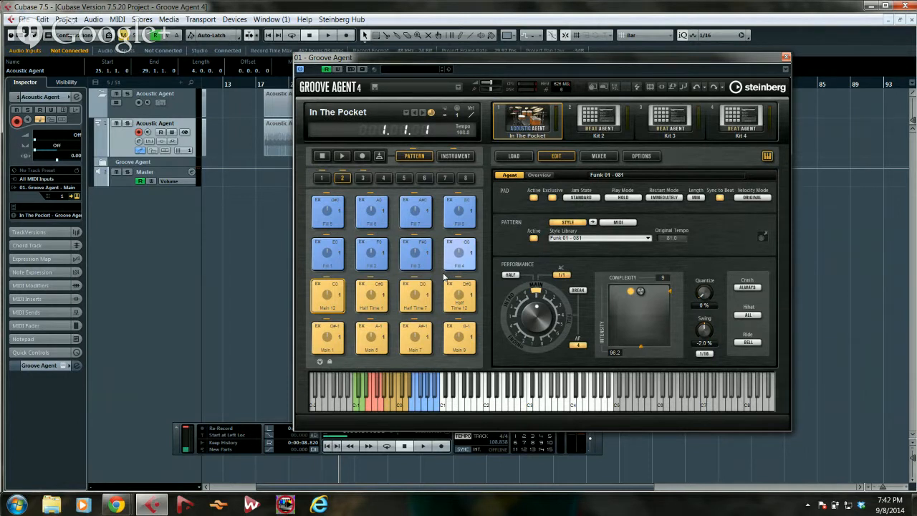
- Turn on Jam mode with the pattern player started, and display pattern pad group 1
{"action": "left_click", "coordinate": [341, 155]}
{"action": "left_click", "coordinate": [320, 179]}
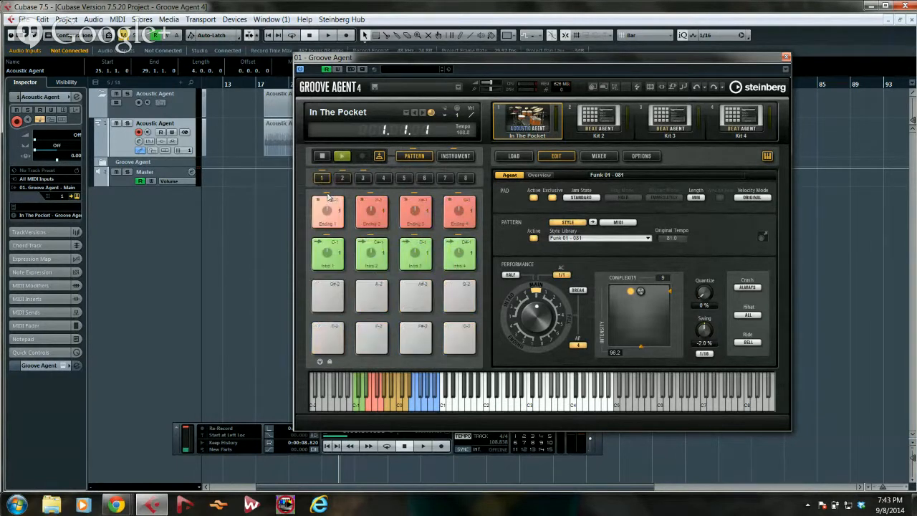
- Examine the Jam State options of the Main 12 pad in pattern group 2, and return to pattern group 1
{"action": "left_click", "coordinate": [342, 179]}
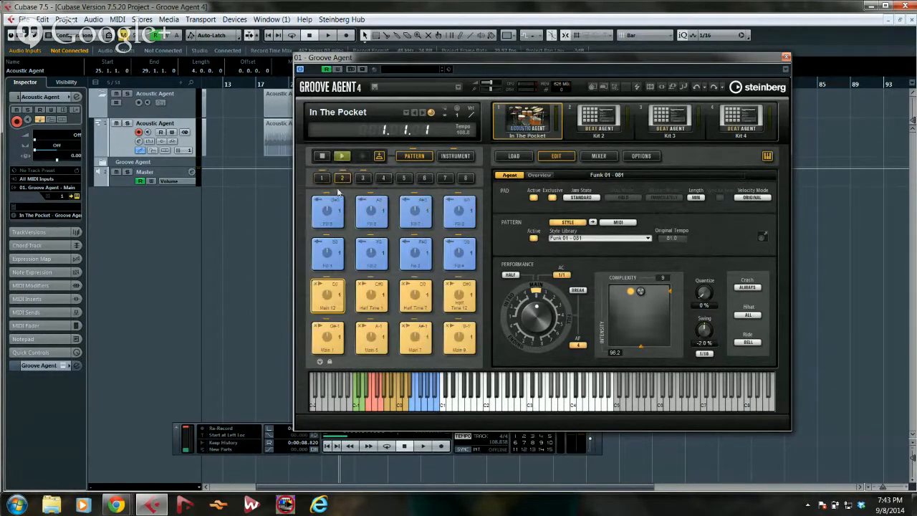
{"action": "left_click", "coordinate": [584, 197]}
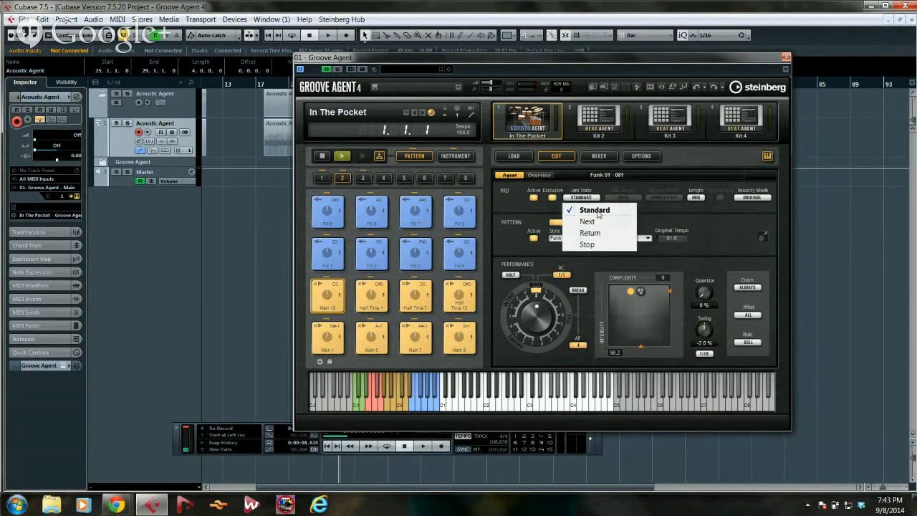
{"action": "left_click", "coordinate": [597, 212]}
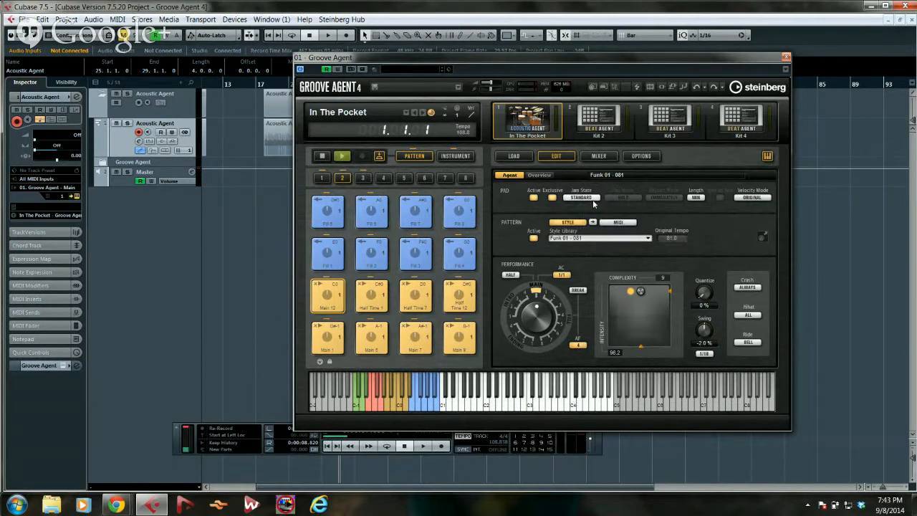
{"action": "left_click", "coordinate": [594, 202]}
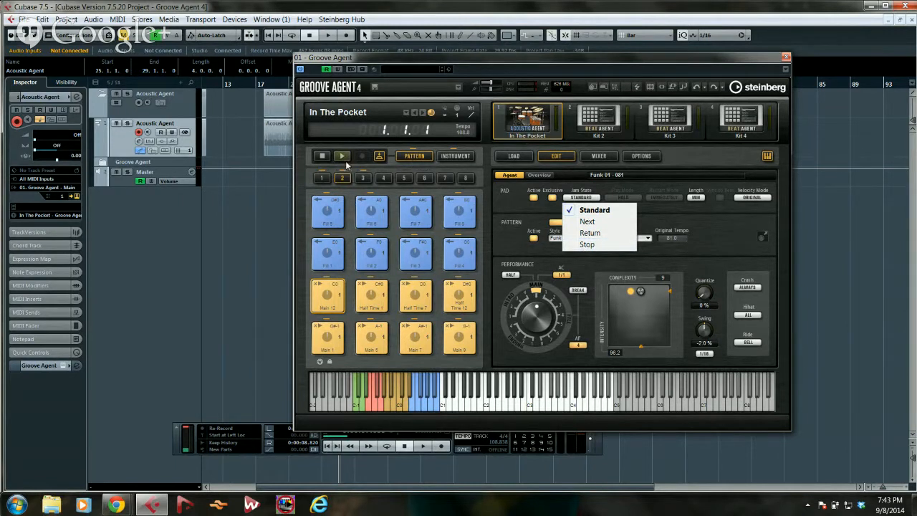
{"action": "left_click", "coordinate": [320, 182]}
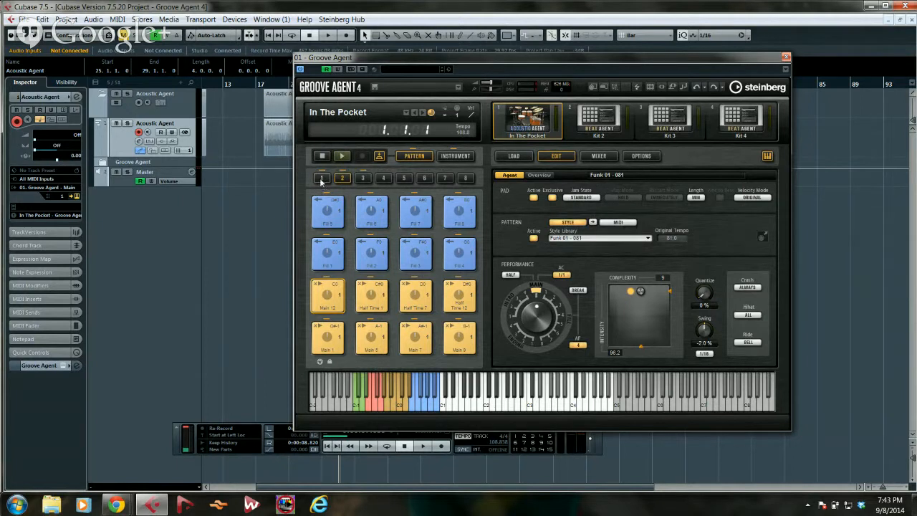
{"action": "left_click", "coordinate": [320, 180]}
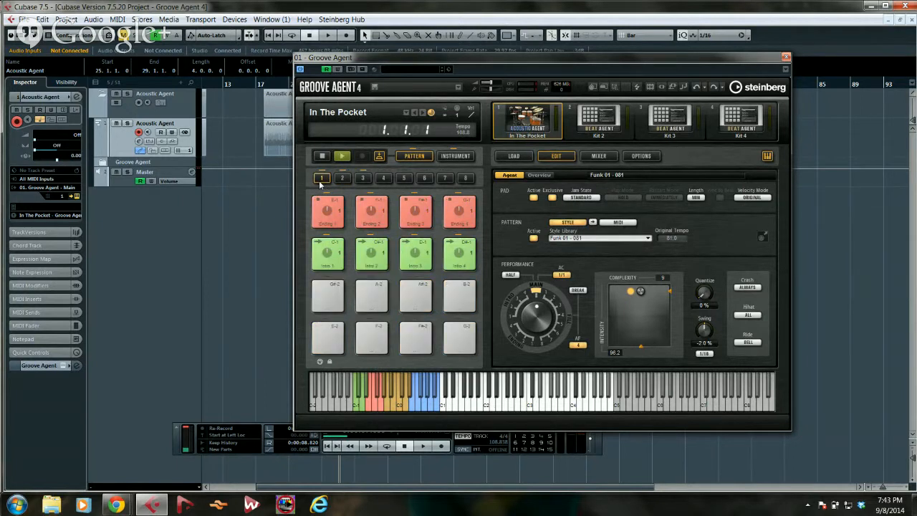
- Start the jam with the Intro 4 pad, and trigger Fill 2 from pattern group 2
{"action": "left_click", "coordinate": [454, 250]}
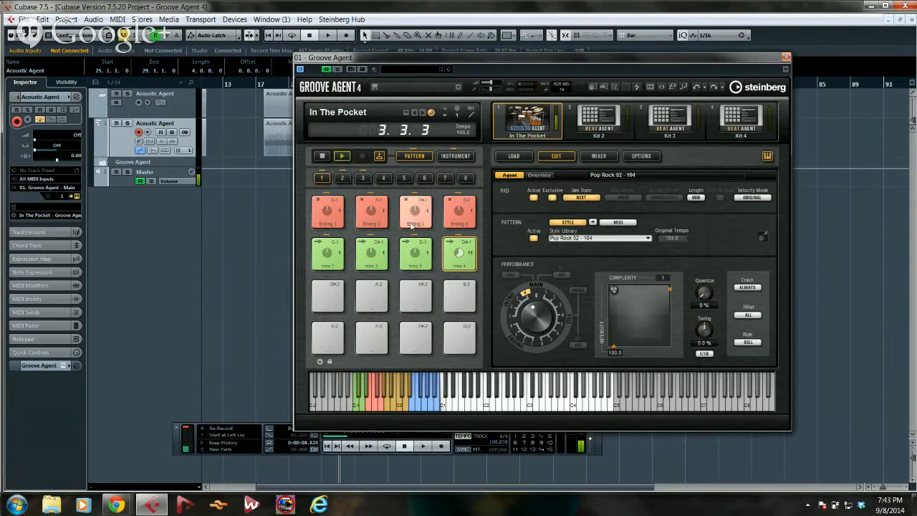
{"action": "left_click", "coordinate": [343, 179]}
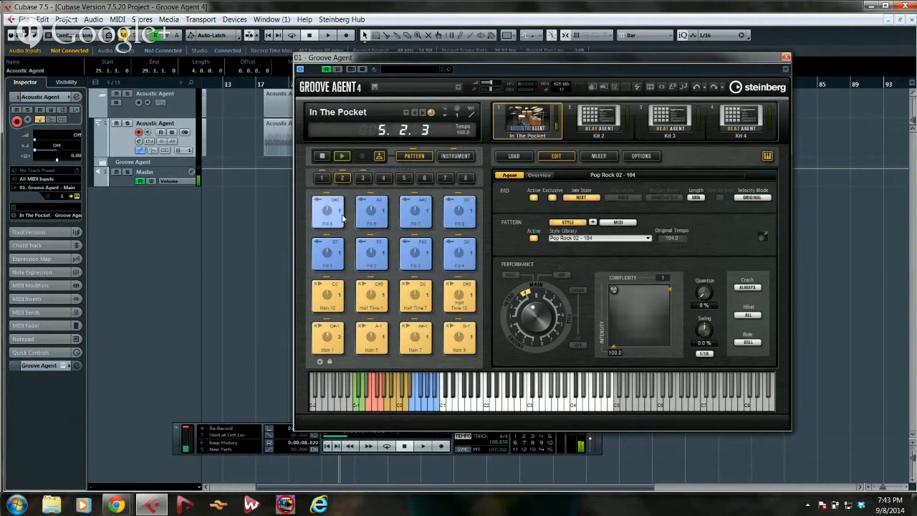
{"action": "left_click", "coordinate": [384, 294]}
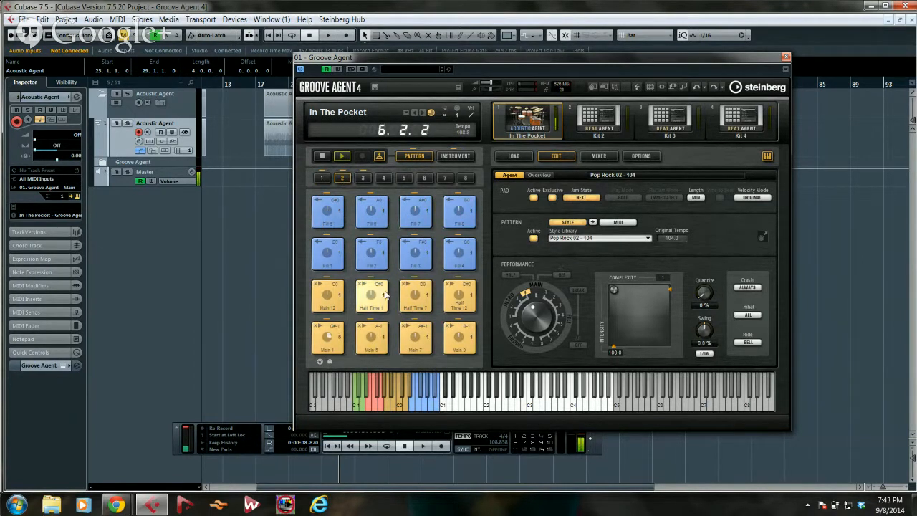
{"action": "left_click", "coordinate": [377, 255]}
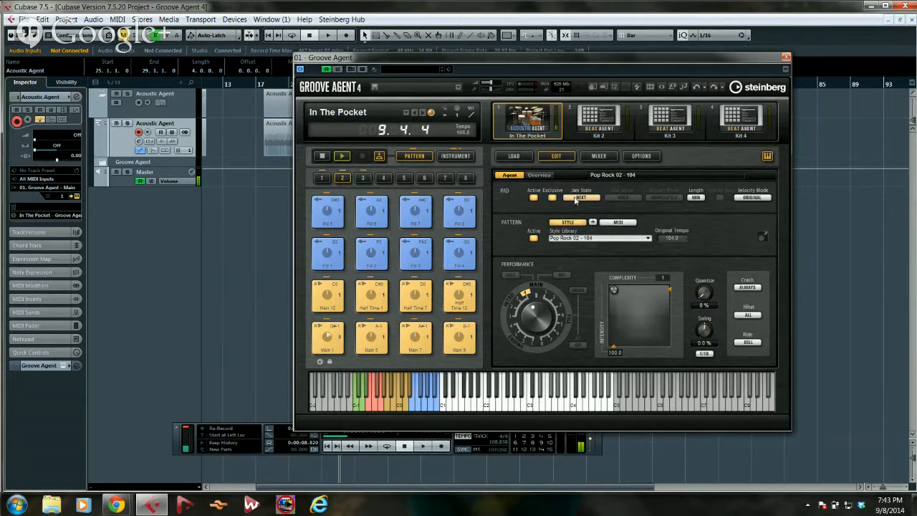
{"action": "left_click", "coordinate": [372, 251]}
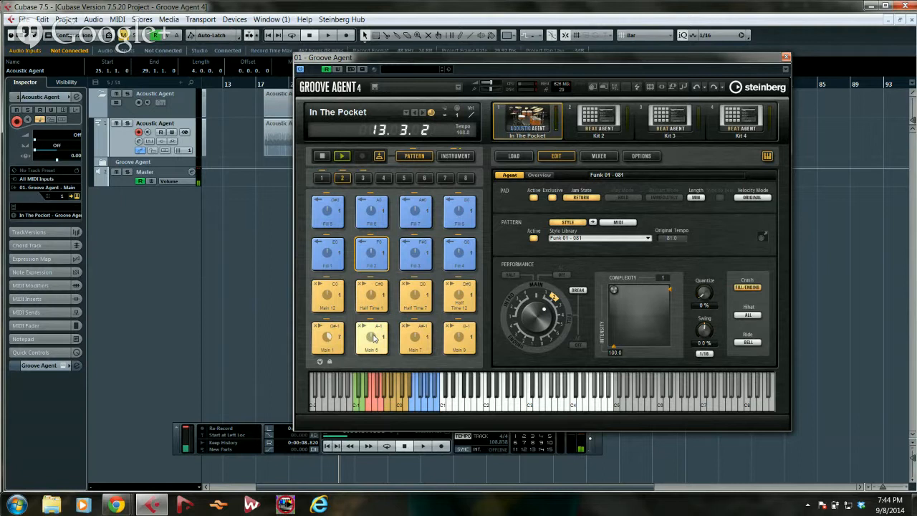
- Continue the jam with Main 7, Fill 4 and Fill 8, followed by Half Time 12 and Fill 7
{"action": "left_click", "coordinate": [417, 340]}
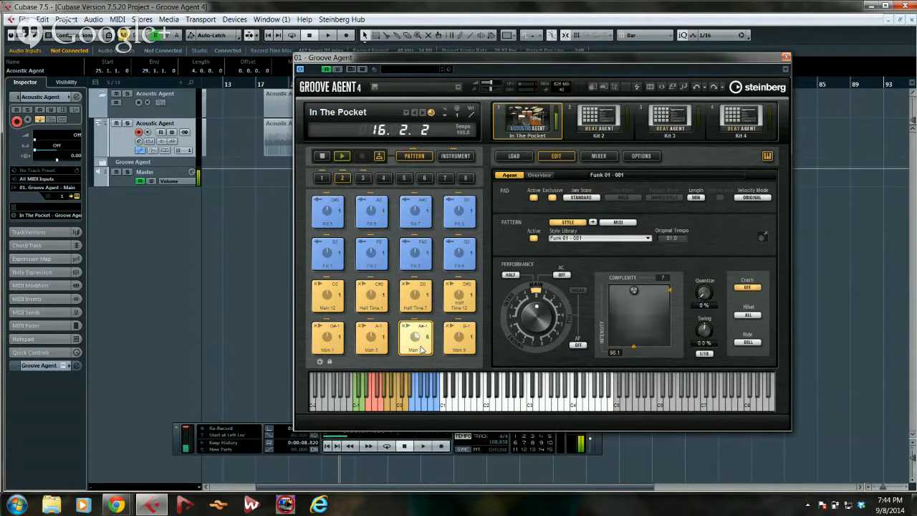
{"action": "left_click", "coordinate": [460, 256]}
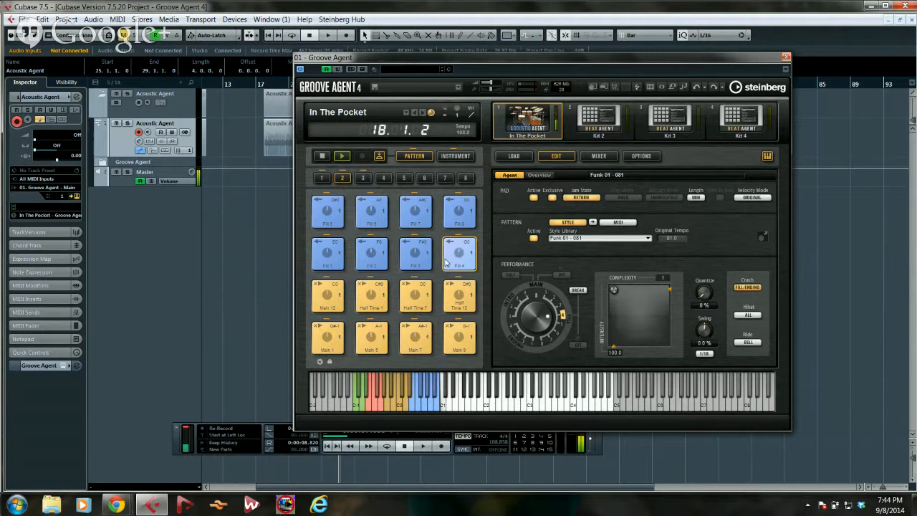
{"action": "left_click", "coordinate": [457, 211]}
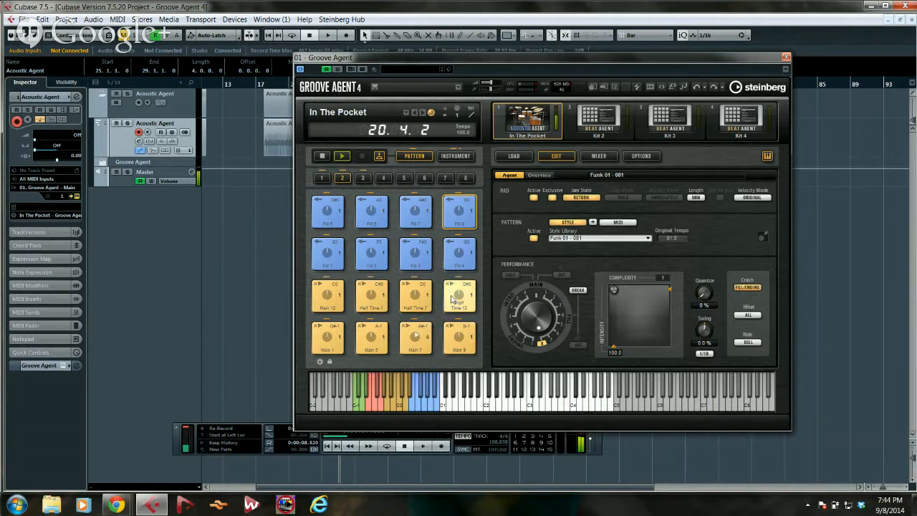
{"action": "left_click", "coordinate": [472, 300]}
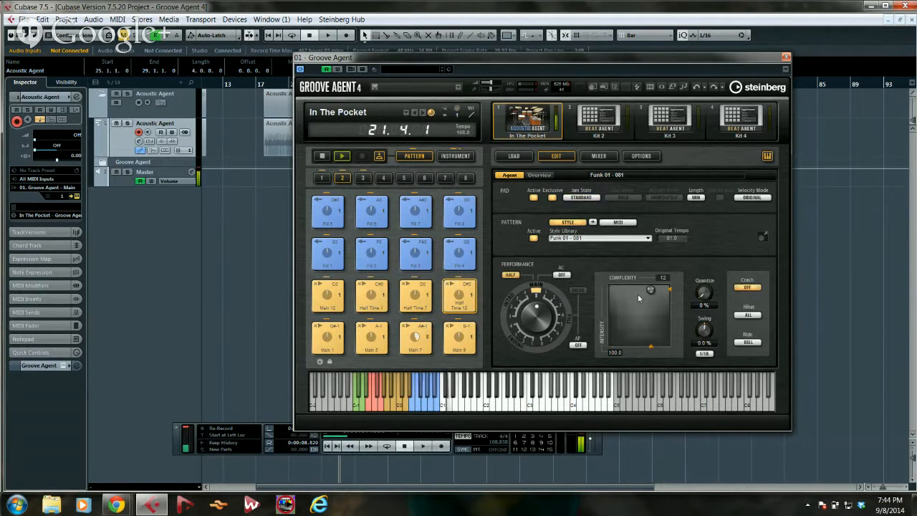
{"action": "left_click", "coordinate": [422, 212]}
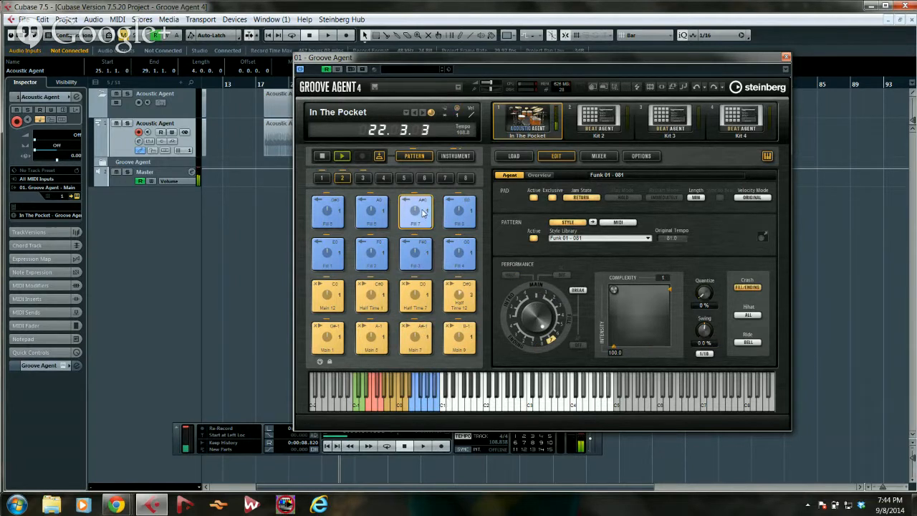
- End the jam with the Ending 4 pad from pattern group 1
{"action": "left_click", "coordinate": [323, 179]}
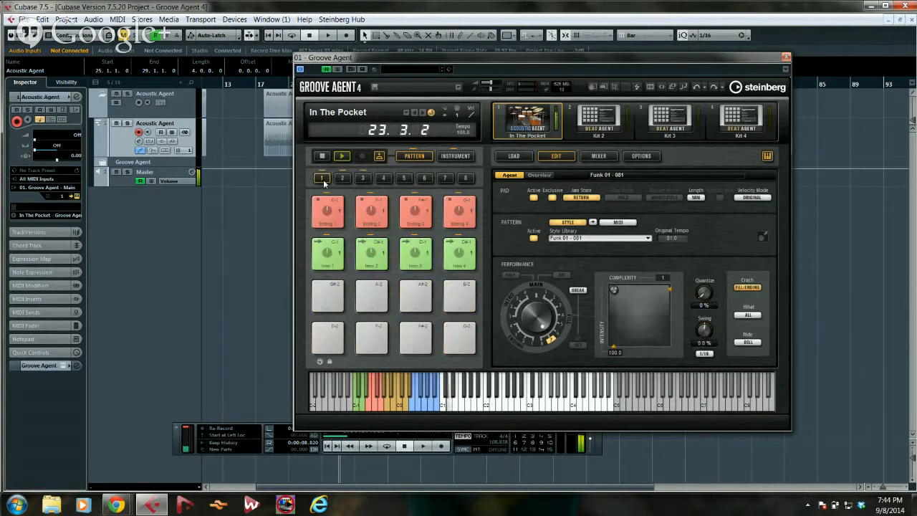
{"action": "left_click", "coordinate": [461, 211]}
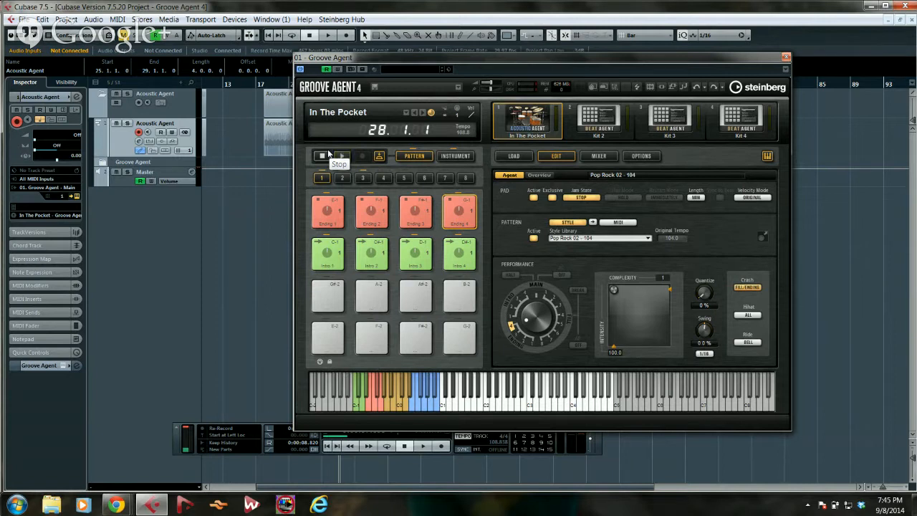
{"action": "left_click", "coordinate": [328, 154]}
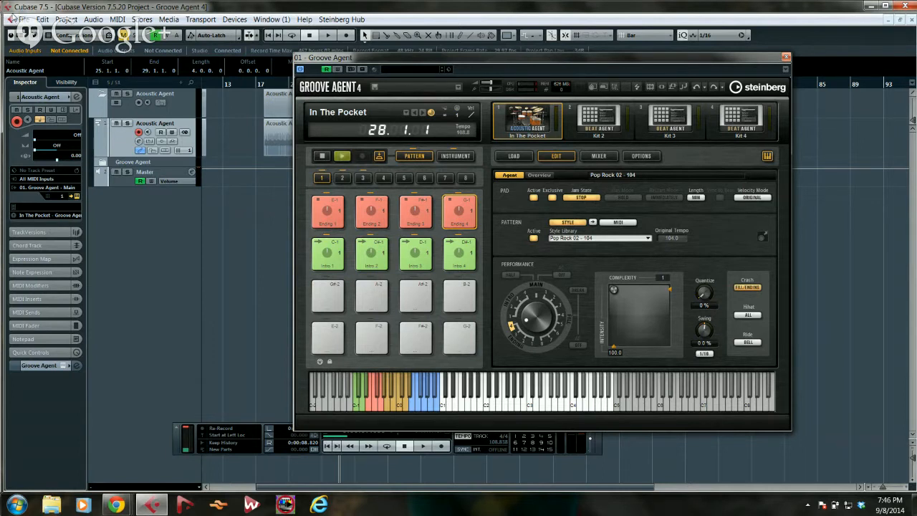
- Examine the Export Audio Mixdown settings and close them without exporting
{"action": "left_click", "coordinate": [23, 19]}
{"action": "mouse_move", "coordinate": [61, 207]}
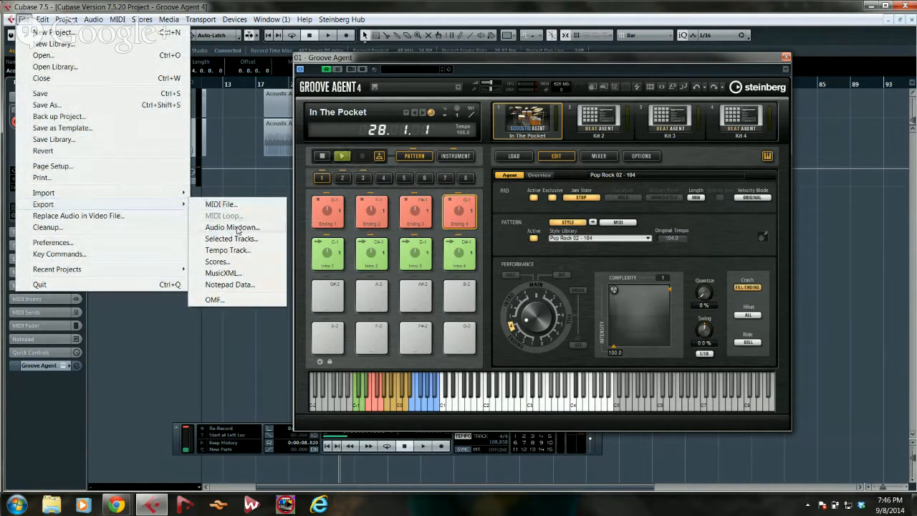
{"action": "left_click", "coordinate": [232, 227]}
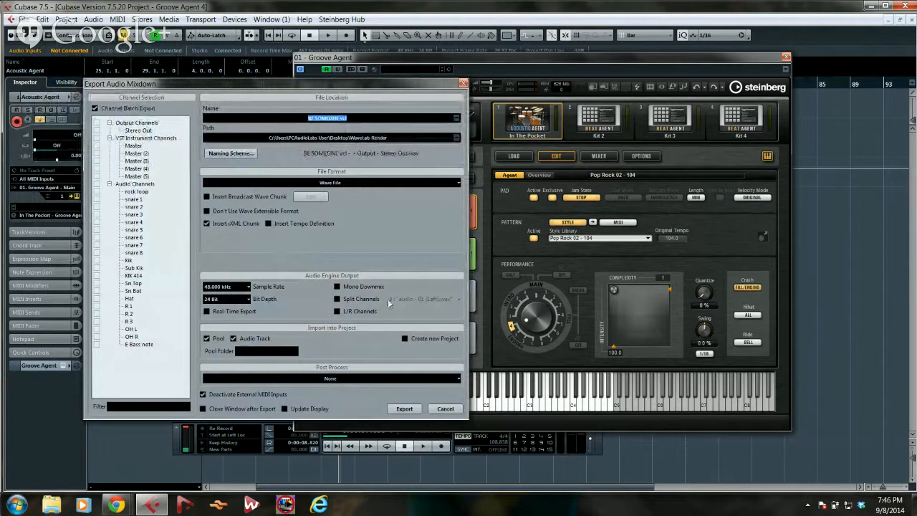
{"action": "left_click", "coordinate": [442, 409]}
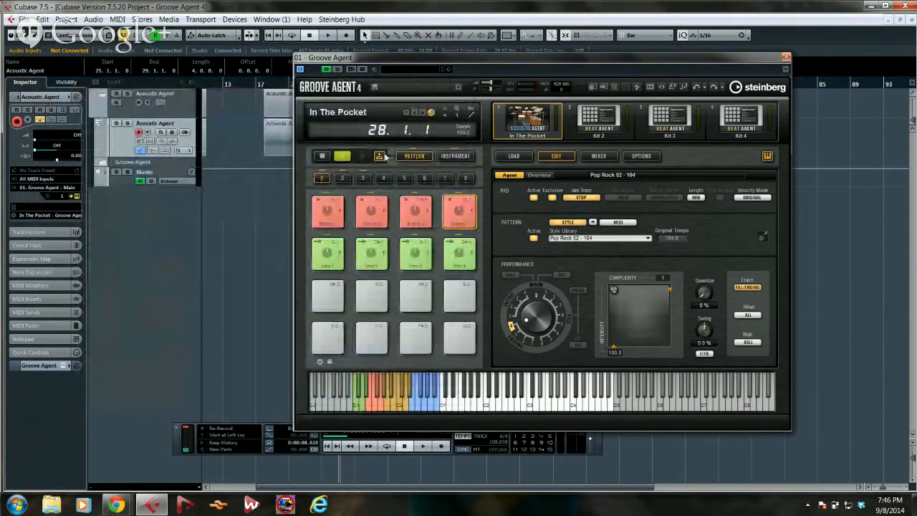
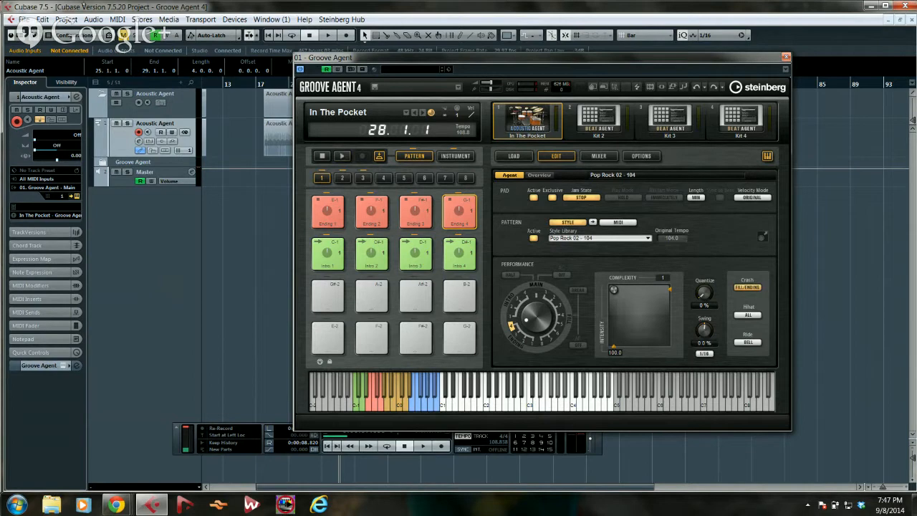
- Open the recent project be someone.cpr, activate it and accept the missing ports mapping
{"action": "left_click", "coordinate": [25, 20]}
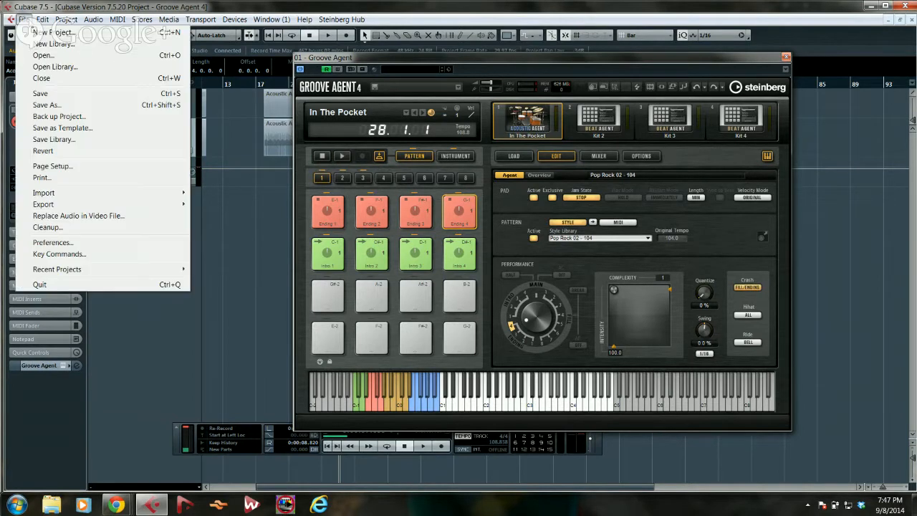
{"action": "mouse_move", "coordinate": [49, 273]}
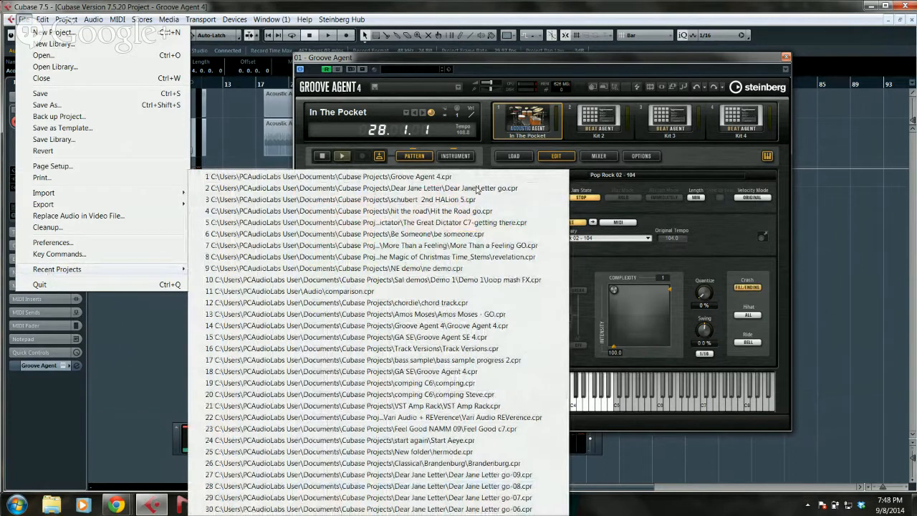
{"action": "left_click", "coordinate": [474, 236]}
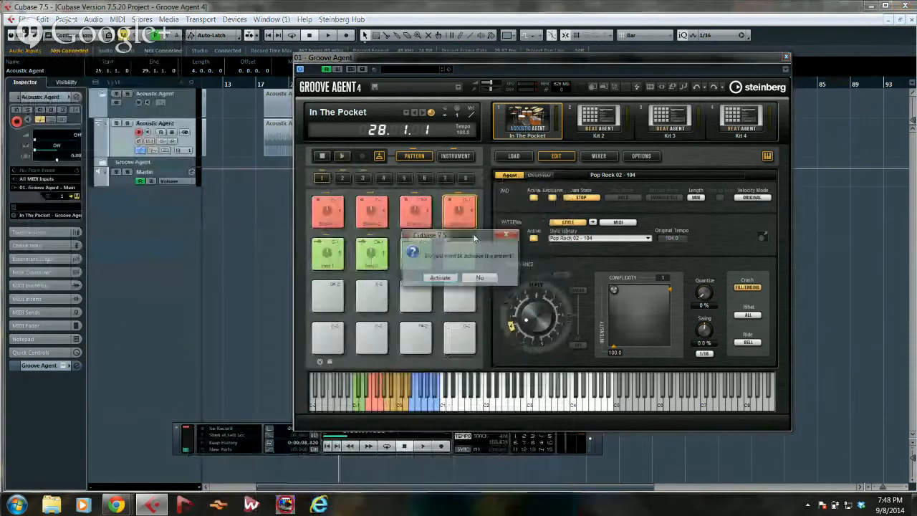
{"action": "left_click", "coordinate": [443, 277]}
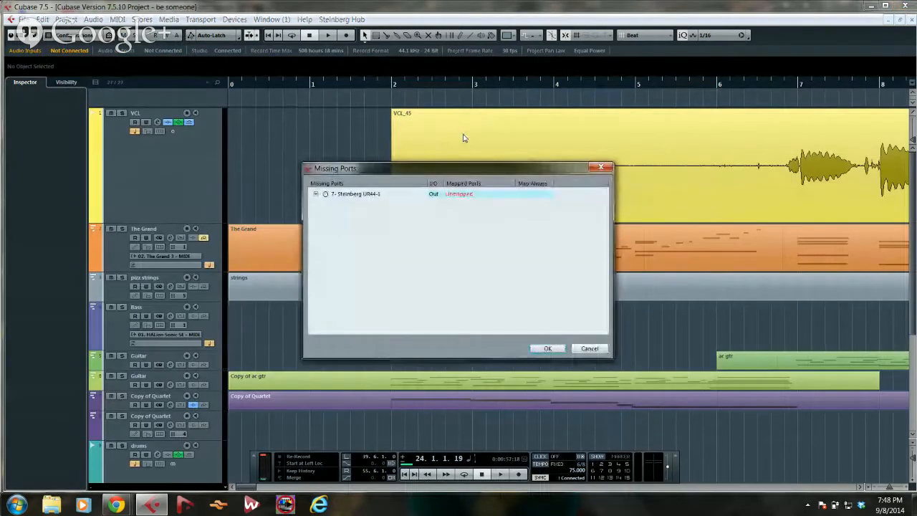
{"action": "left_click", "coordinate": [552, 348]}
{"action": "left_click_drag", "start_coordinate": [283, 85], "coordinate": [273, 54]}
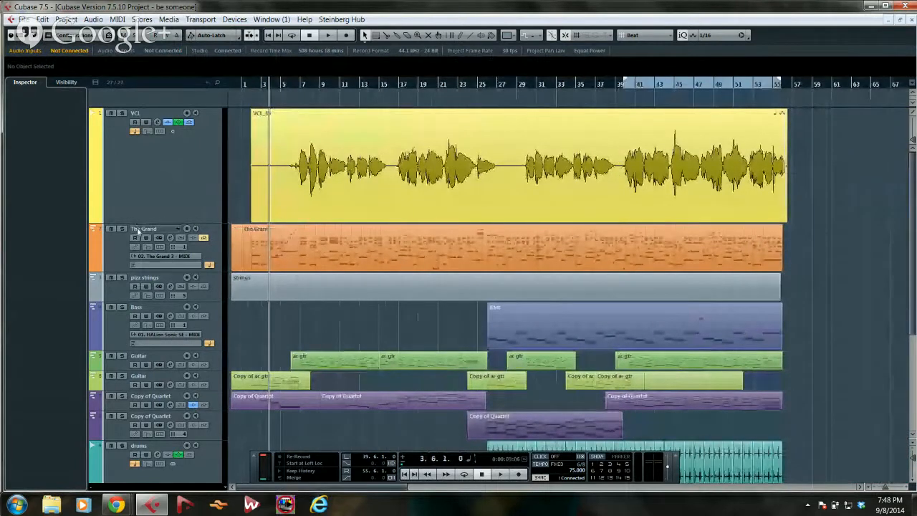
- Make the VCL track slightly taller and show its Volume automation lane
{"action": "left_click_drag", "start_coordinate": [138, 223], "coordinate": [101, 233]}
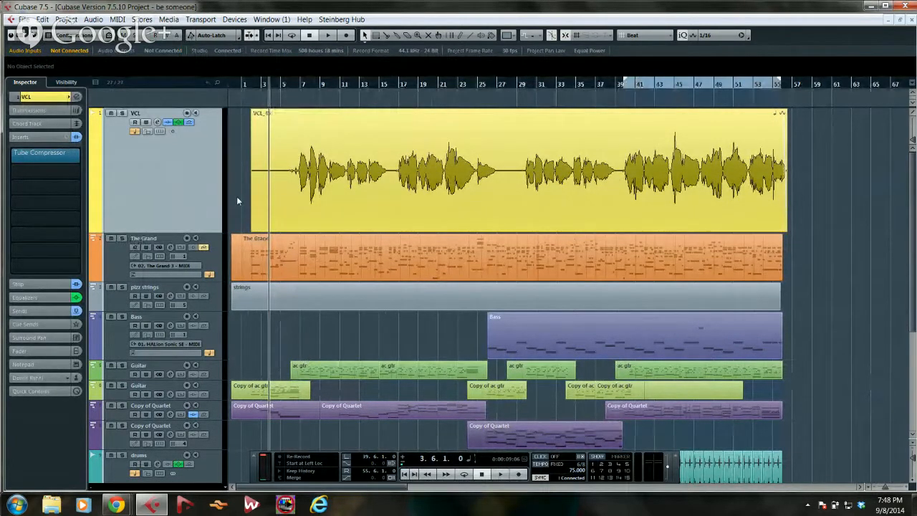
{"action": "left_click", "coordinate": [92, 229]}
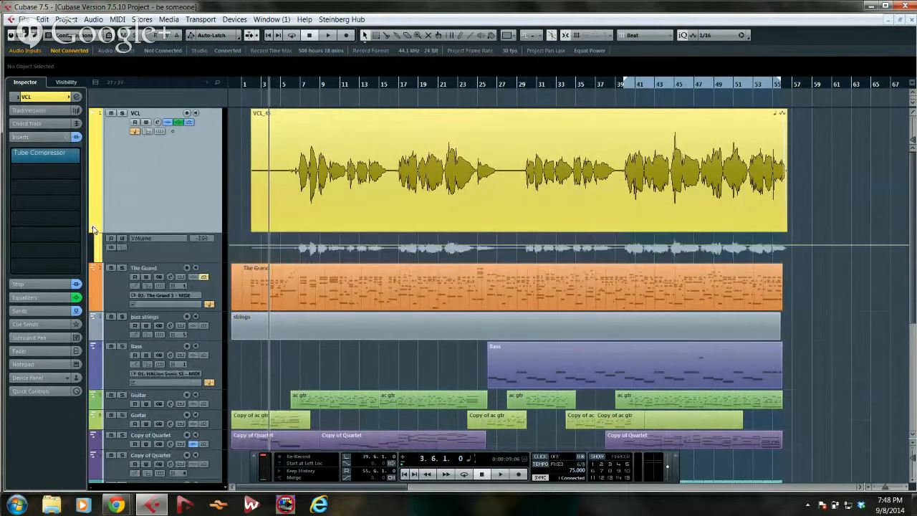
{"action": "left_click", "coordinate": [92, 229]}
{"action": "left_click", "coordinate": [92, 230]}
{"action": "left_click", "coordinate": [92, 229]}
{"action": "left_click", "coordinate": [93, 229]}
{"action": "left_click", "coordinate": [93, 229]}
{"action": "left_click", "coordinate": [92, 229]}
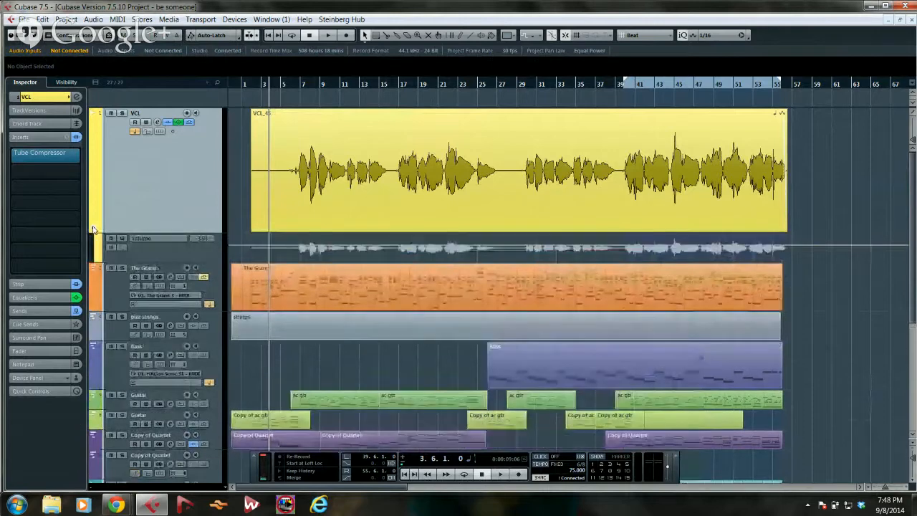
{"action": "left_click", "coordinate": [92, 229]}
{"action": "left_click", "coordinate": [93, 229]}
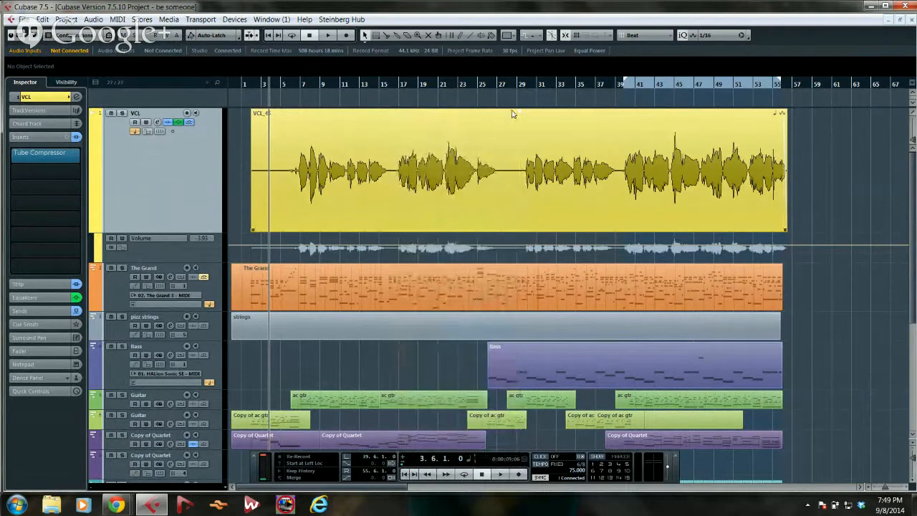
- Split the VCL vocal event in the silent gaps at about bar 16 and bar 27
{"action": "right_click", "coordinate": [406, 167]}
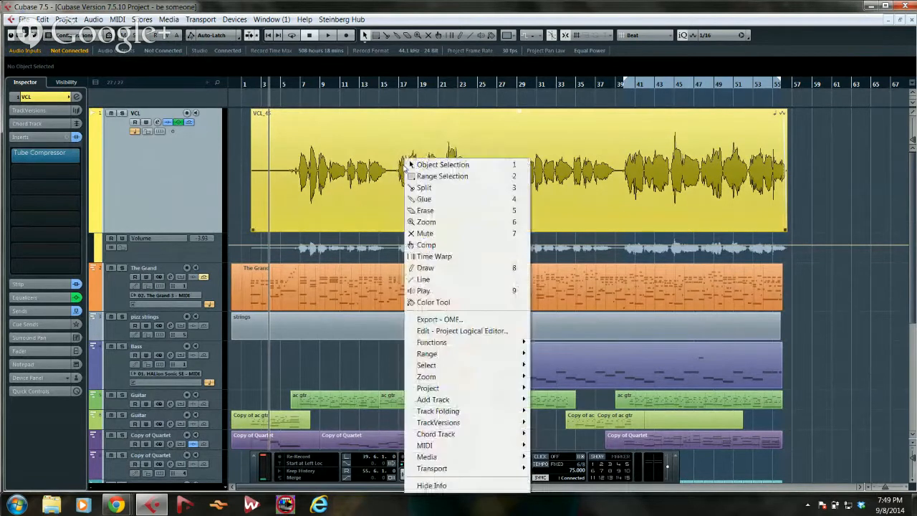
{"action": "left_click", "coordinate": [436, 188]}
{"action": "left_click", "coordinate": [395, 182]}
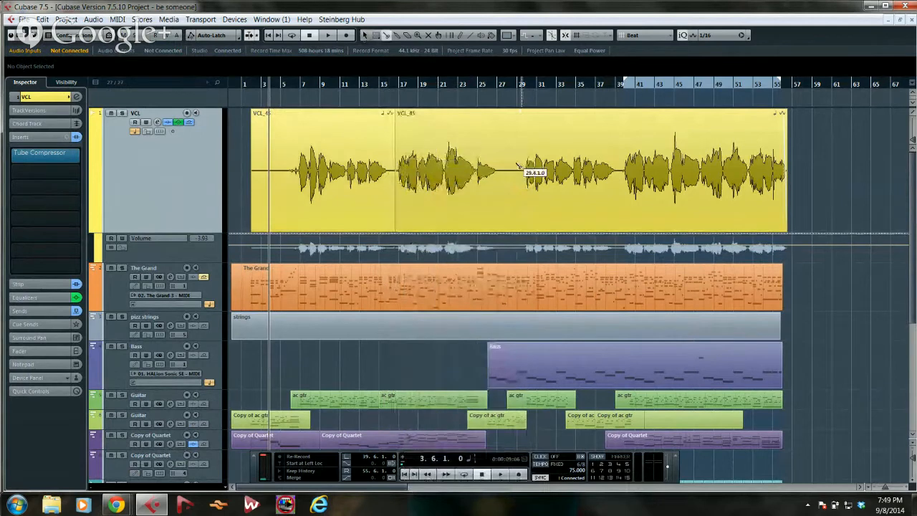
{"action": "left_click", "coordinate": [505, 177]}
- Try lowering the event volume of the middle vocal event between about bars 16 and 27
{"action": "right_click", "coordinate": [437, 155]}
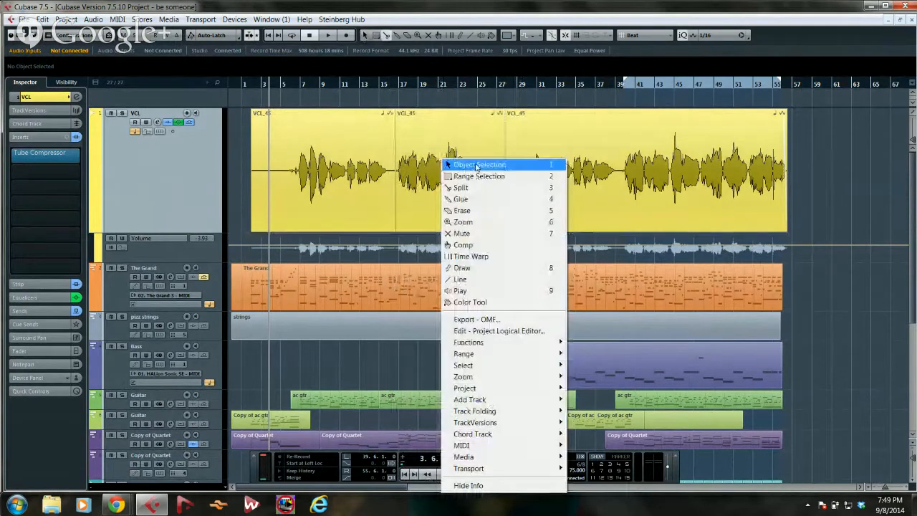
{"action": "left_click", "coordinate": [455, 164]}
{"action": "left_click", "coordinate": [448, 122]}
{"action": "left_click_drag", "start_coordinate": [449, 111], "coordinate": [441, 149]}
{"action": "left_click_drag", "start_coordinate": [420, 84], "coordinate": [464, 112]}
- Draw a rising and falling volume curve directly on the vocal event that starts after bar 19, ending on a low level after bar 21
{"action": "right_click", "coordinate": [550, 144]}
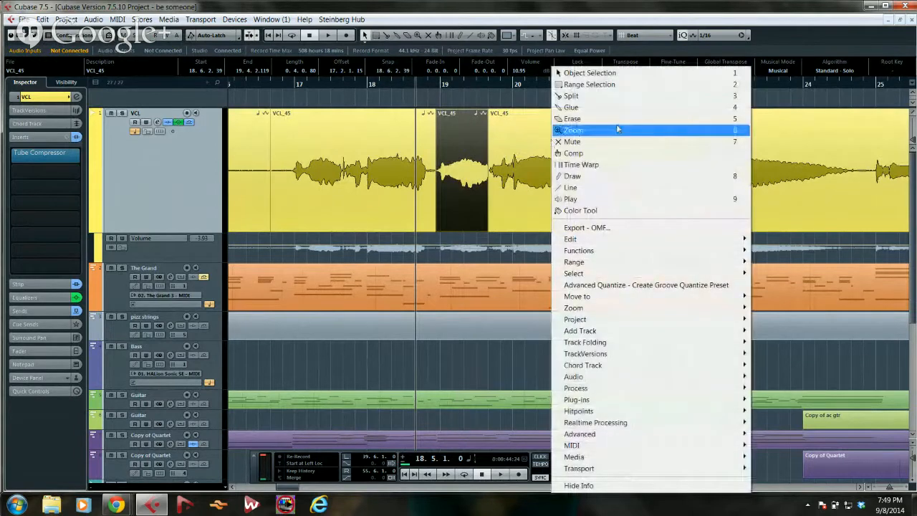
{"action": "left_click", "coordinate": [594, 177]}
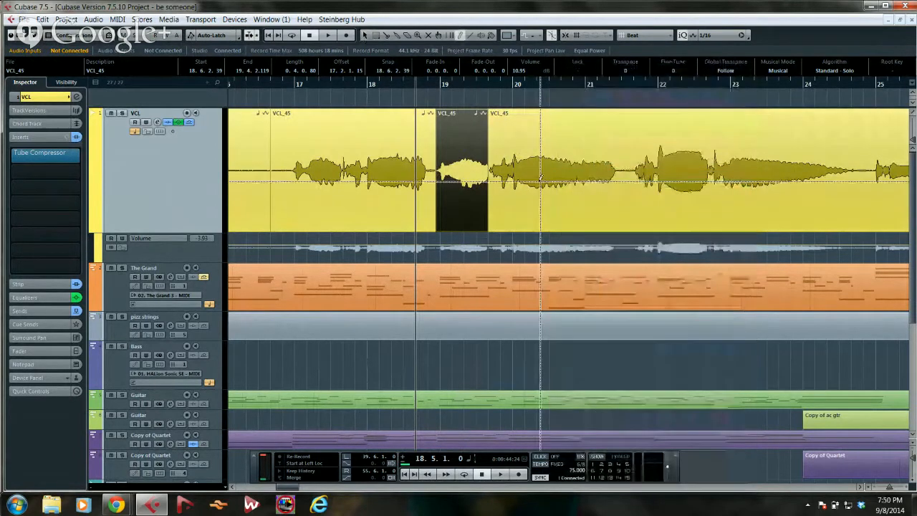
{"action": "left_click", "coordinate": [558, 137]}
{"action": "left_click", "coordinate": [612, 164]}
{"action": "left_click", "coordinate": [640, 137]}
{"action": "left_click", "coordinate": [651, 197]}
- Draw a volume curve directly on the vocal event between about bars 16 and 19
{"action": "left_click", "coordinate": [353, 195]}
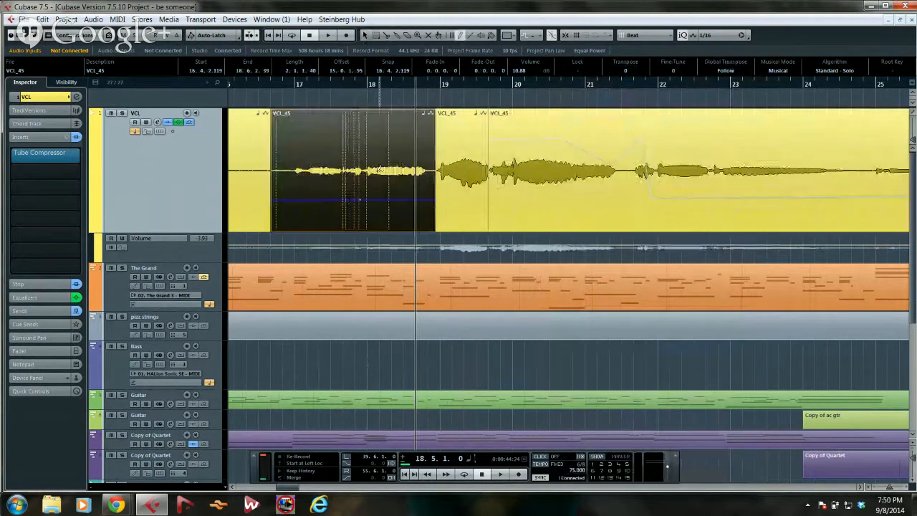
{"action": "left_click_drag", "start_coordinate": [360, 192], "coordinate": [411, 147]}
{"action": "left_click", "coordinate": [390, 114]}
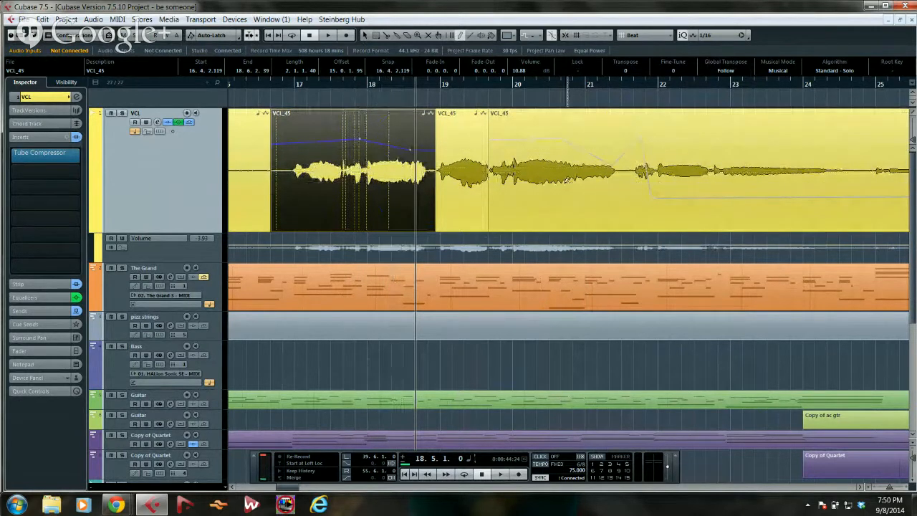
- Undo the volume curves drawn on the vocal events and the splits in the VCL track
{"action": "key", "text": "ctrl+z"}
{"action": "key", "text": "ctrl+z"}
{"action": "key", "text": "ctrl+z"}
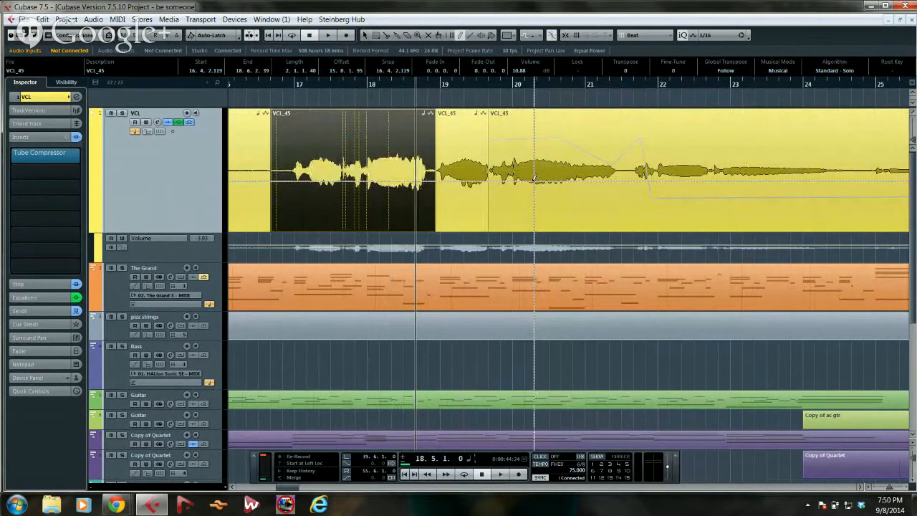
{"action": "key", "text": "ctrl+z"}
{"action": "key", "text": "ctrl+z"}
{"action": "left_click_drag", "start_coordinate": [342, 82], "coordinate": [344, 67]}
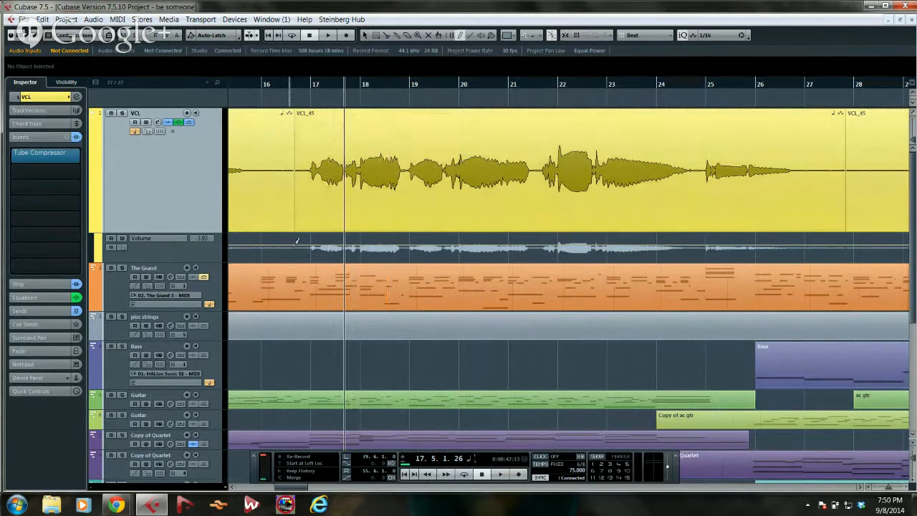
{"action": "left_click", "coordinate": [326, 169]}
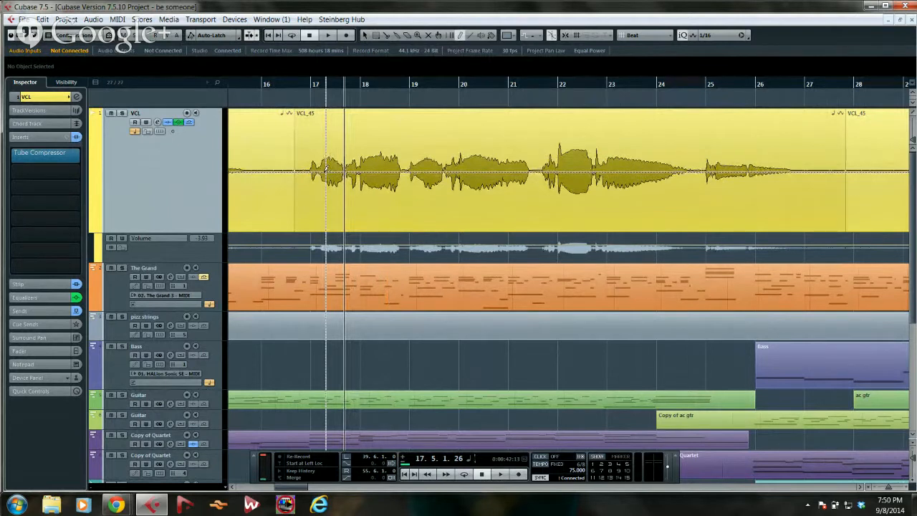
- Split the vocal event at bar 17 and repeat the split at every following bar to make one-bar events
{"action": "right_click", "coordinate": [286, 149]}
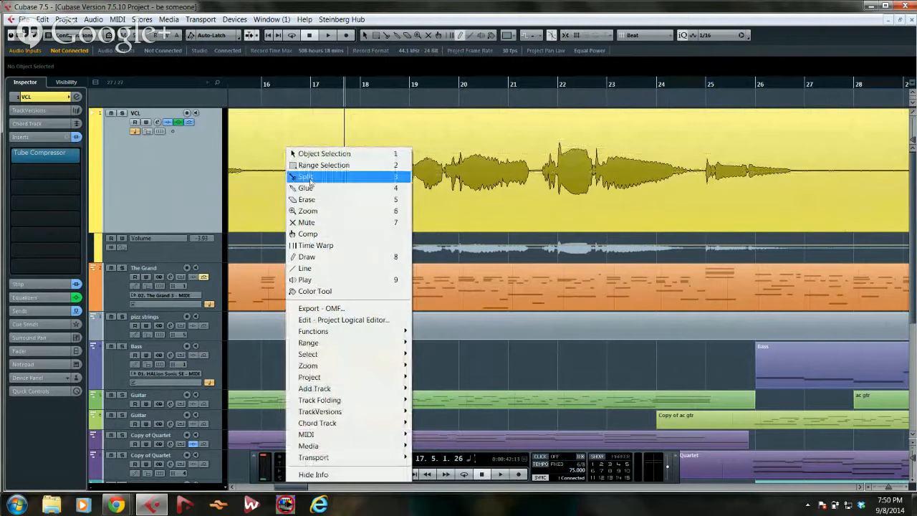
{"action": "left_click", "coordinate": [305, 177]}
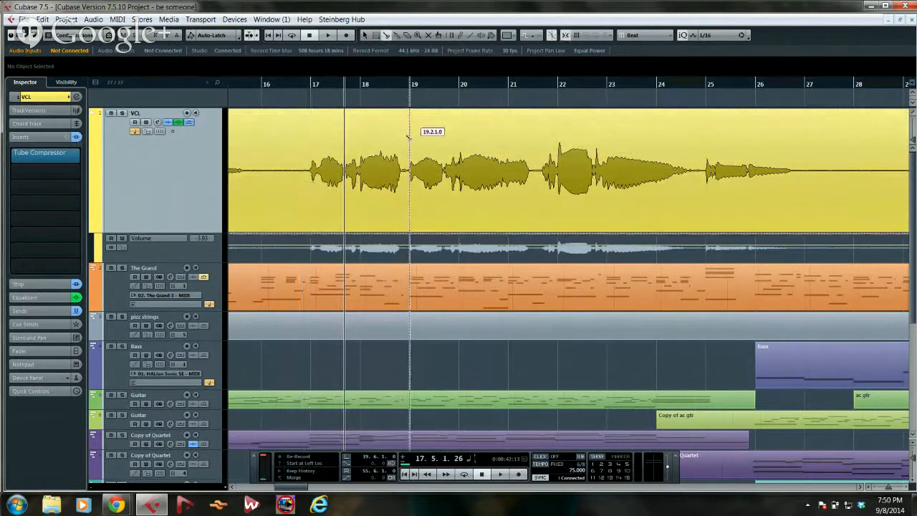
{"action": "left_click", "coordinate": [312, 188]}
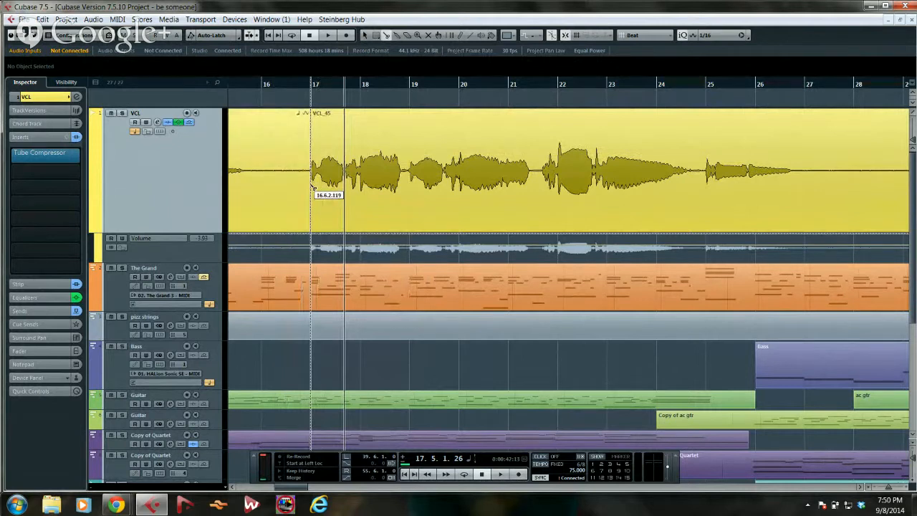
{"action": "left_click", "coordinate": [363, 190], "text": "alt"}
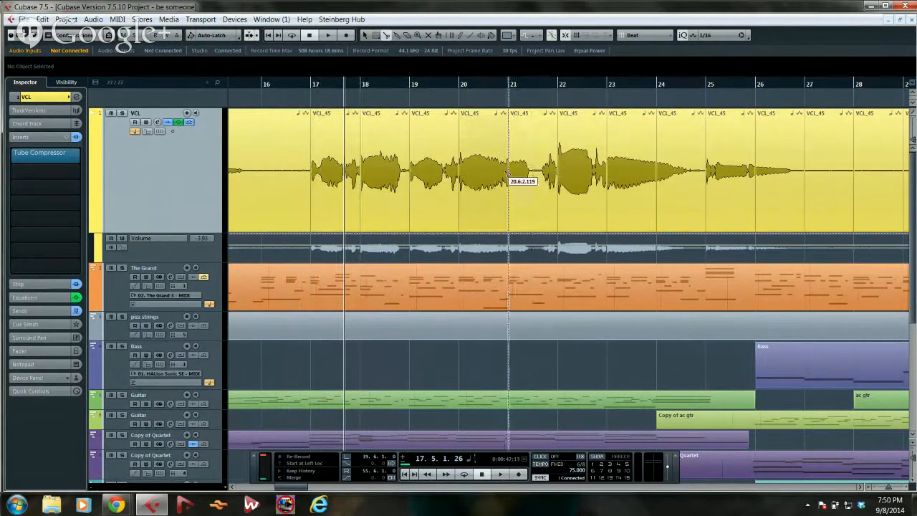
- Select individual one-bar vocal events between bars 18 and 22 one after another with the Object Selection tool
{"action": "right_click", "coordinate": [410, 168]}
{"action": "left_click", "coordinate": [410, 165]}
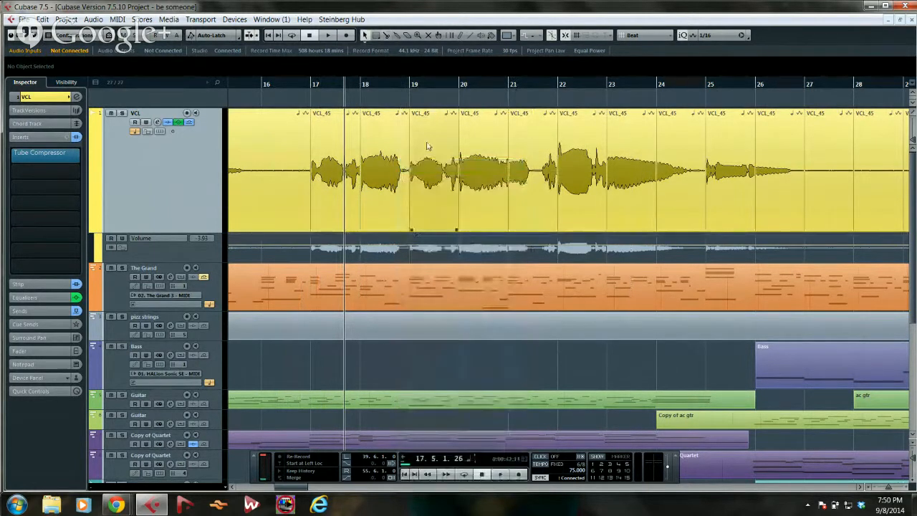
{"action": "left_click", "coordinate": [427, 154]}
{"action": "mouse_move", "coordinate": [424, 159]}
{"action": "left_mouse_down"}
{"action": "mouse_move", "coordinate": [454, 483]}
{"action": "mouse_move", "coordinate": [449, 290]}
{"action": "mouse_move", "coordinate": [428, 157]}
{"action": "left_mouse_up"}
{"action": "left_click", "coordinate": [367, 170]}
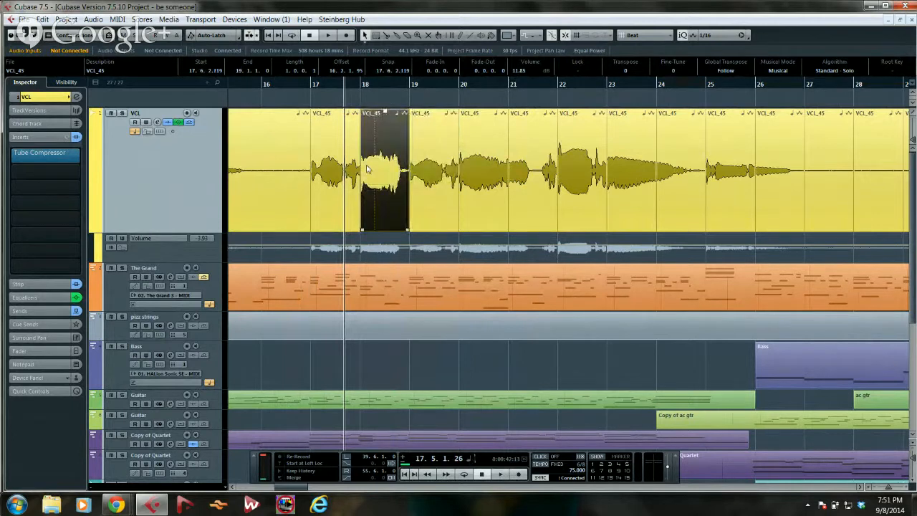
{"action": "left_click", "coordinate": [491, 198]}
{"action": "left_click", "coordinate": [528, 198]}
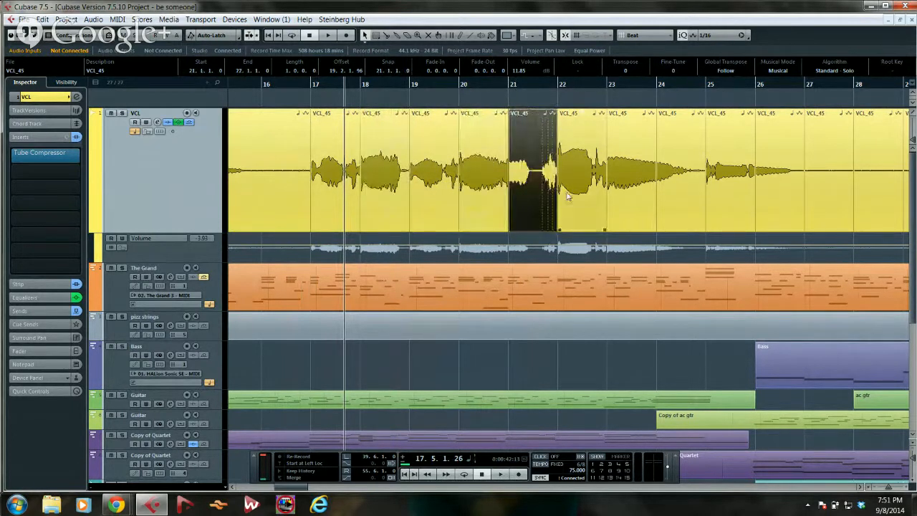
{"action": "left_click", "coordinate": [580, 201]}
- Undo all the one-bar splits so the VCL vocal is a single event again
{"action": "key", "text": "ctrl+z"}
{"action": "key", "text": "ctrl+z"}
{"action": "key", "text": "ctrl+z"}
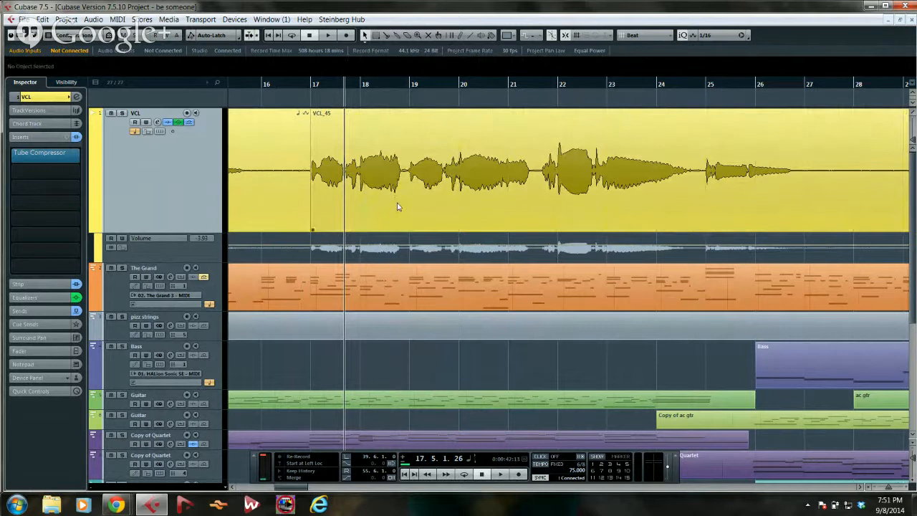
{"action": "key", "text": "ctrl+z"}
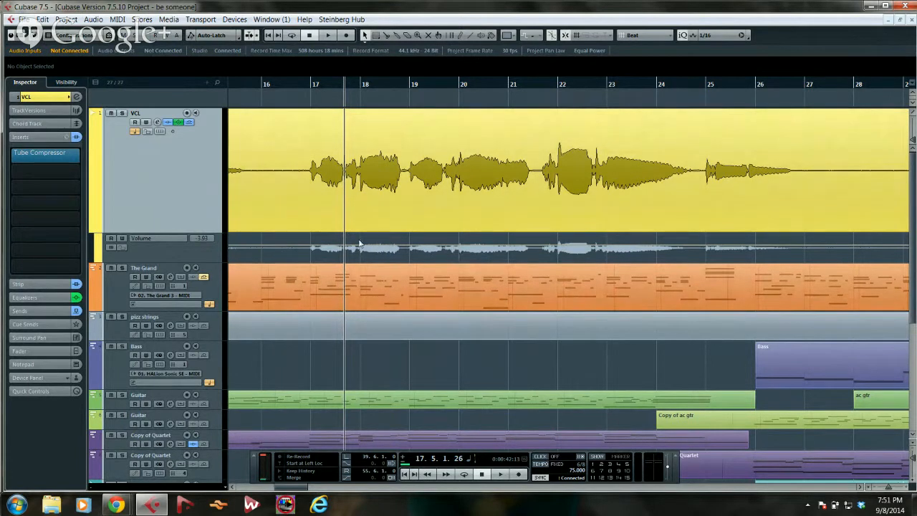
- Try drawing freehand volume automation on the VCL Volume lane between about bars 20 and 21
{"action": "left_click", "coordinate": [92, 229]}
{"action": "left_click", "coordinate": [92, 229]}
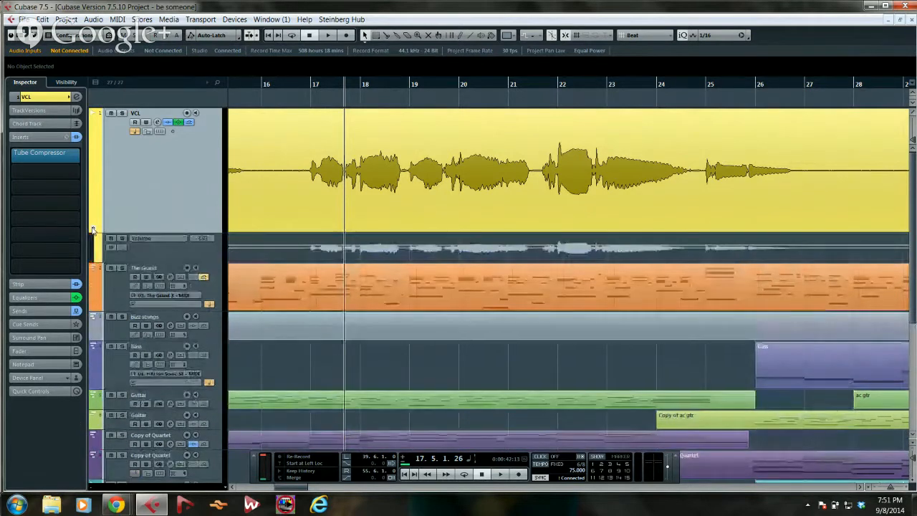
{"action": "right_click", "coordinate": [362, 157]}
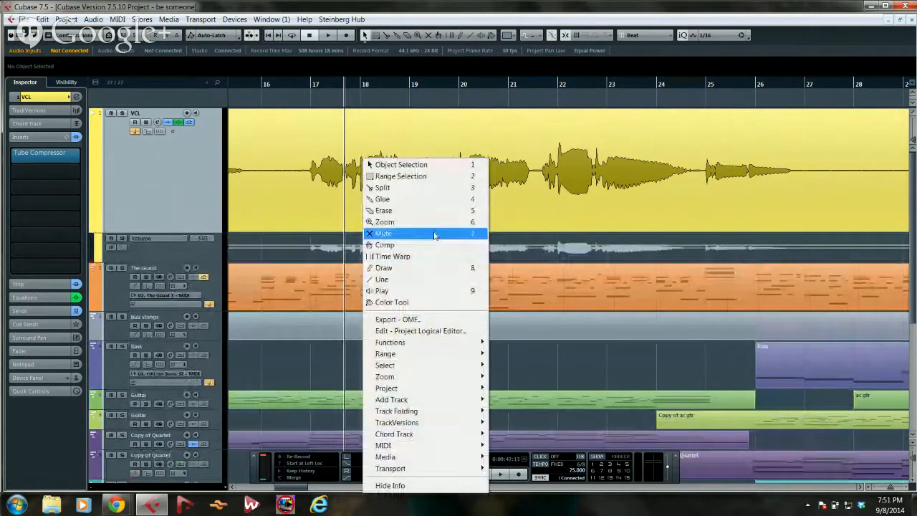
{"action": "left_click", "coordinate": [417, 267]}
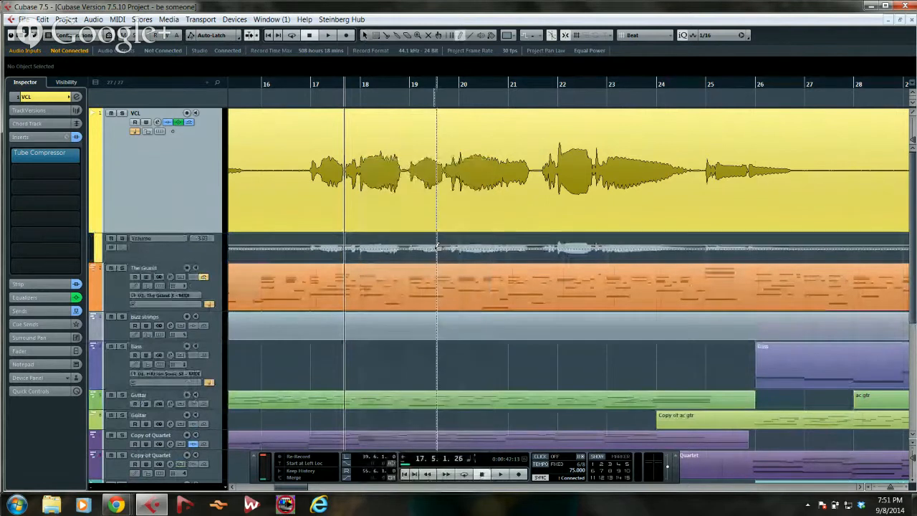
{"action": "left_click_drag", "start_coordinate": [449, 243], "coordinate": [527, 249]}
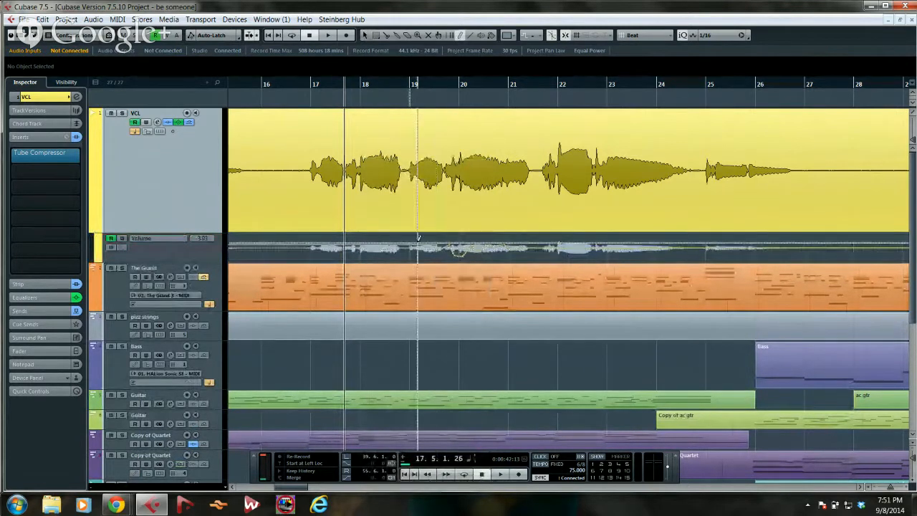
- Make the VCL Volume automation lane taller, and look over the Automation Panel before closing it
{"action": "left_click_drag", "start_coordinate": [181, 262], "coordinate": [184, 299]}
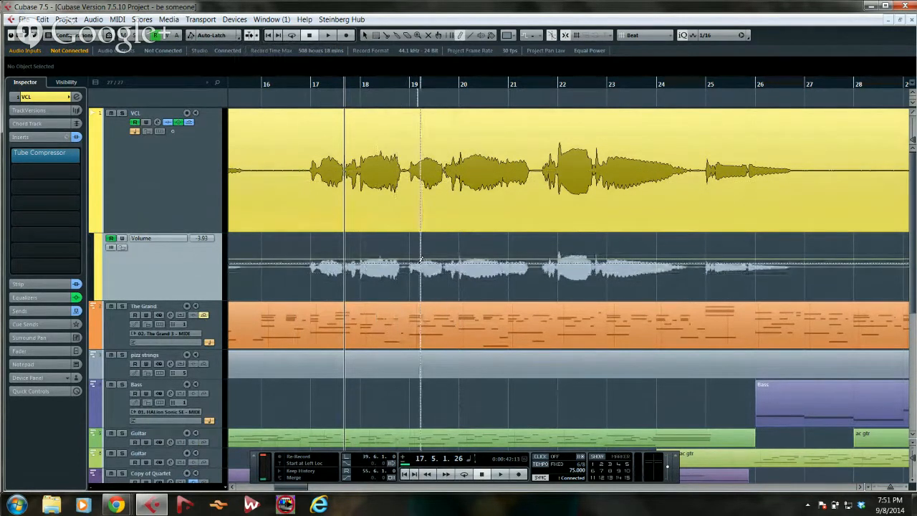
{"action": "key", "text": "F6"}
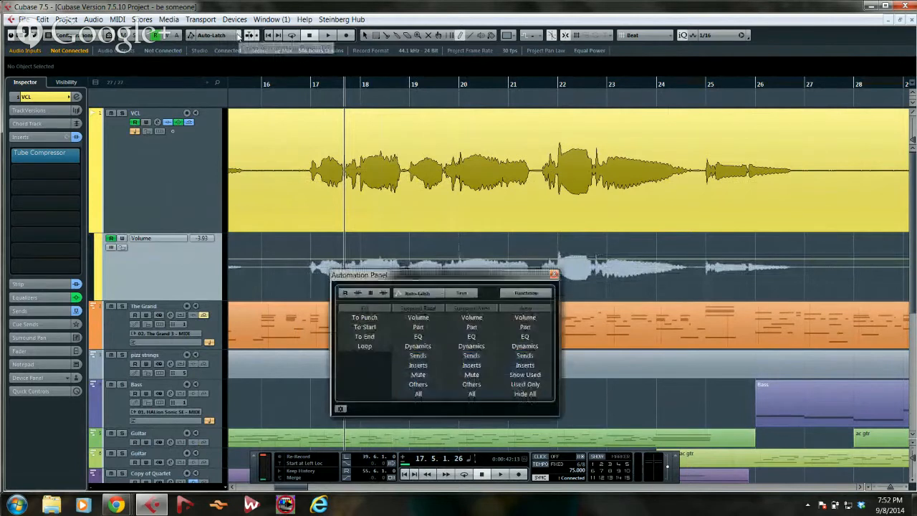
{"action": "left_click_drag", "start_coordinate": [422, 275], "coordinate": [189, 113]}
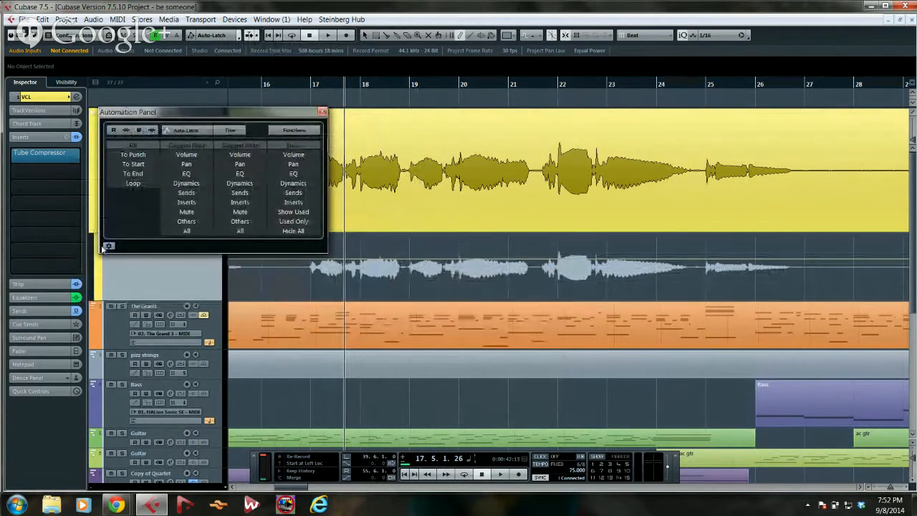
{"action": "key", "text": "F6"}
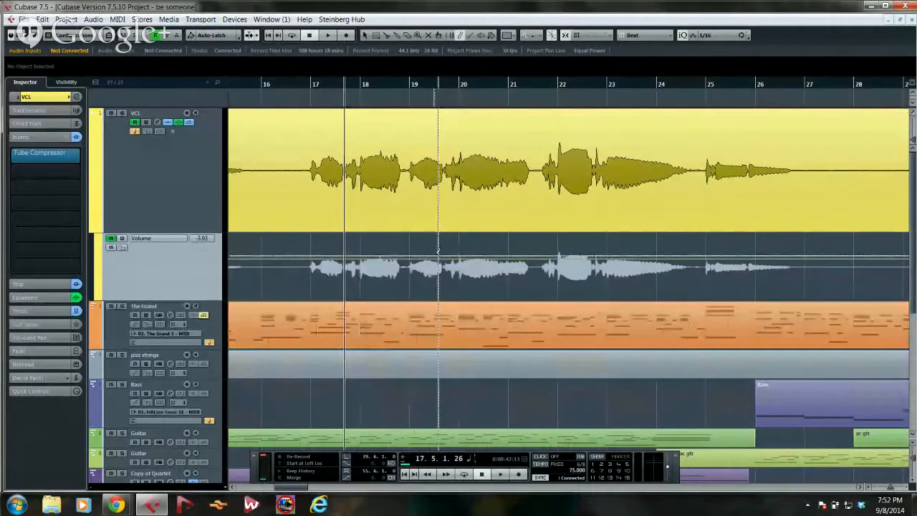
- Try two freehand volume automation curves between about bars 19 and 23 on the enlarged Volume lane, undoing each one
{"action": "mouse_move", "coordinate": [437, 281]}
{"action": "left_mouse_down"}
{"action": "mouse_move", "coordinate": [517, 243]}
{"action": "mouse_move", "coordinate": [579, 250]}
{"action": "mouse_move", "coordinate": [607, 271]}
{"action": "mouse_move", "coordinate": [639, 255]}
{"action": "left_mouse_up"}
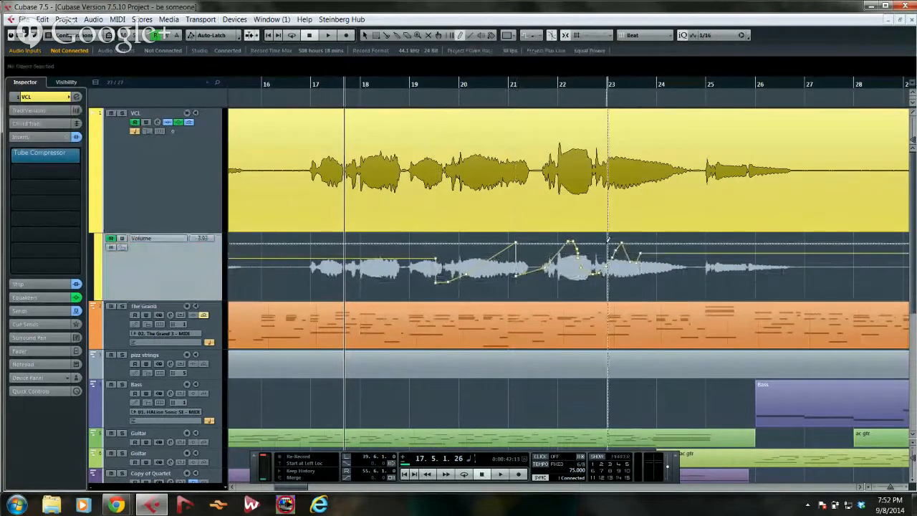
{"action": "key", "text": "ctrl+z"}
{"action": "key", "text": "ctrl+z"}
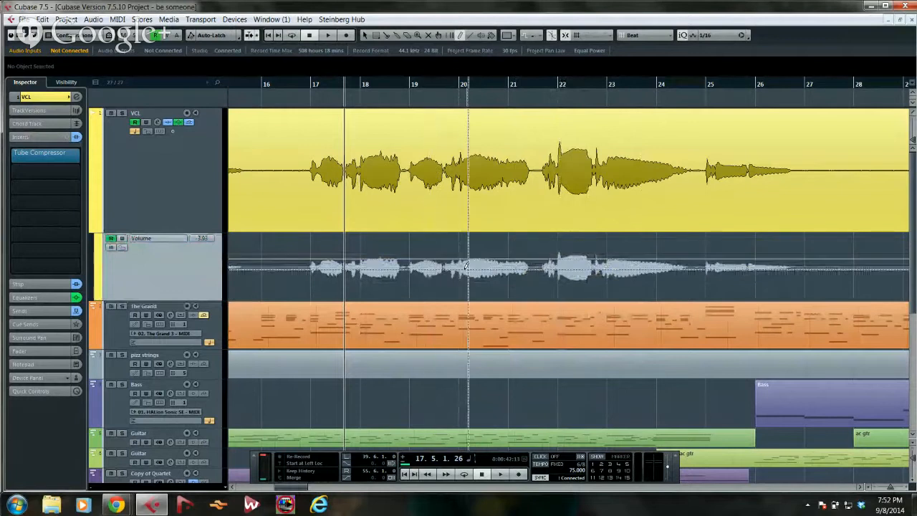
{"action": "mouse_move", "coordinate": [451, 258]}
{"action": "left_mouse_down"}
{"action": "mouse_move", "coordinate": [492, 245]}
{"action": "mouse_move", "coordinate": [576, 265]}
{"action": "mouse_move", "coordinate": [596, 256]}
{"action": "left_mouse_up"}
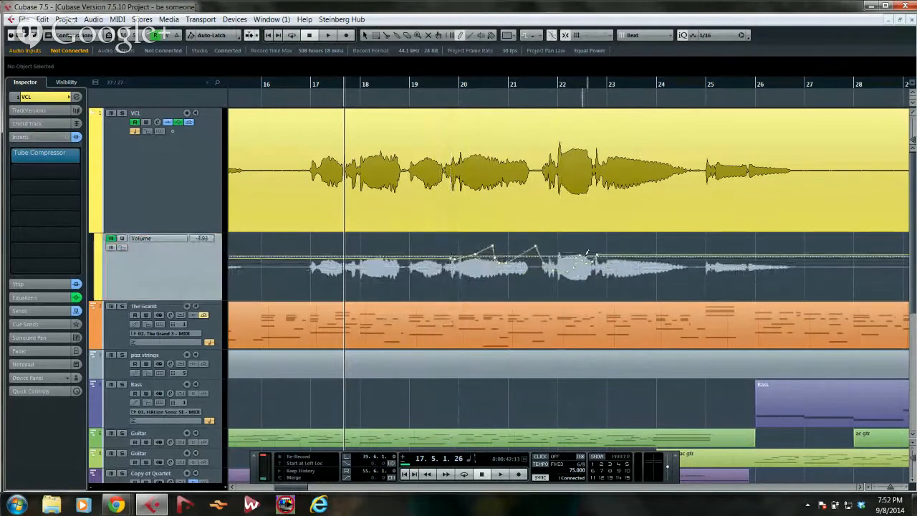
{"action": "key", "text": "ctrl+z"}
- Draw two descending volume automation ramps on the Volume lane with the Line tool, from about bar 19 to 22 and bar 22 to 25
{"action": "right_click", "coordinate": [383, 159]}
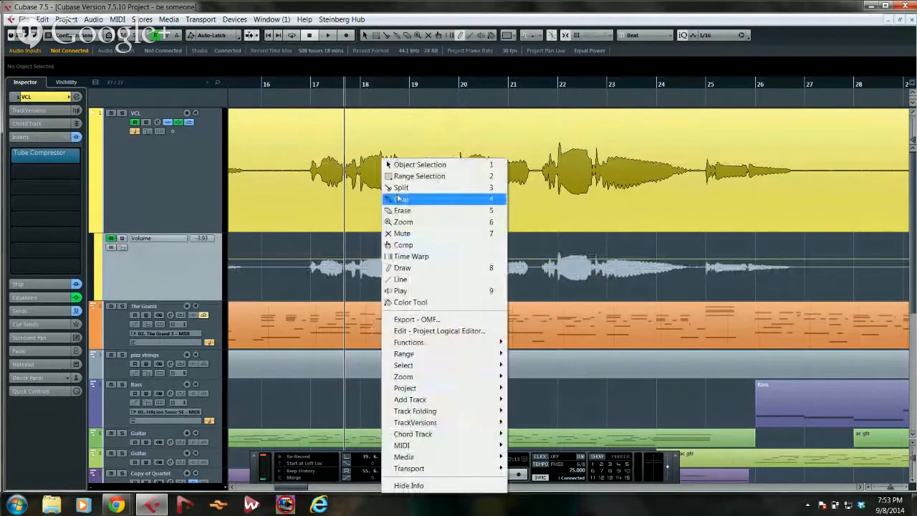
{"action": "left_click", "coordinate": [429, 279]}
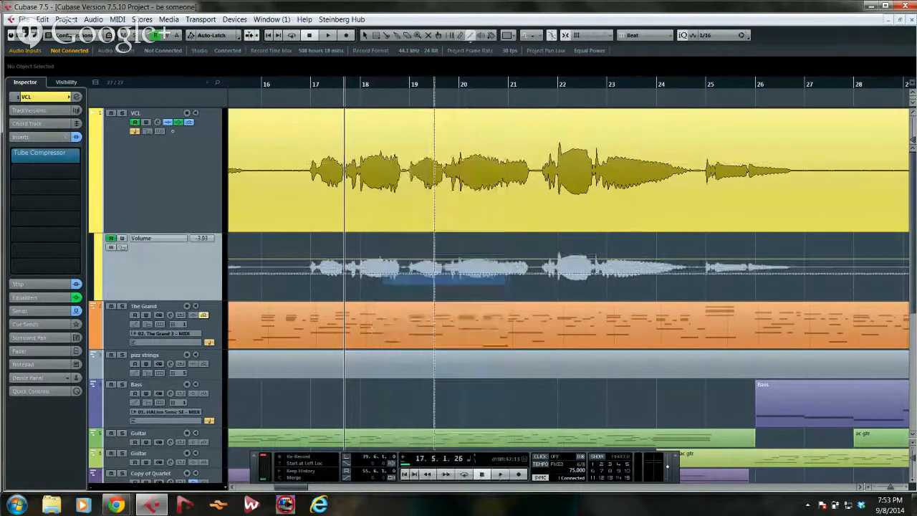
{"action": "left_click_drag", "start_coordinate": [403, 244], "coordinate": [548, 275]}
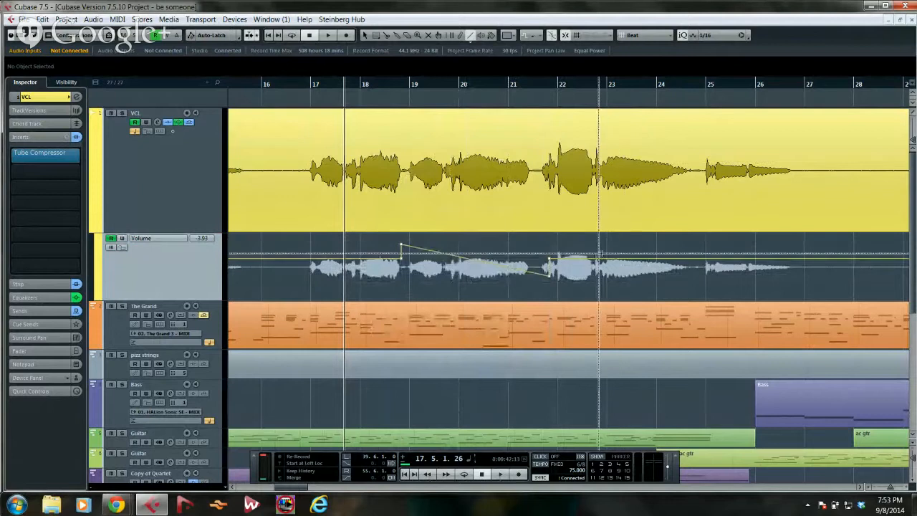
{"action": "mouse_move", "coordinate": [575, 239]}
{"action": "left_mouse_down"}
{"action": "mouse_move", "coordinate": [696, 263]}
{"action": "mouse_move", "coordinate": [730, 284]}
{"action": "left_mouse_up"}
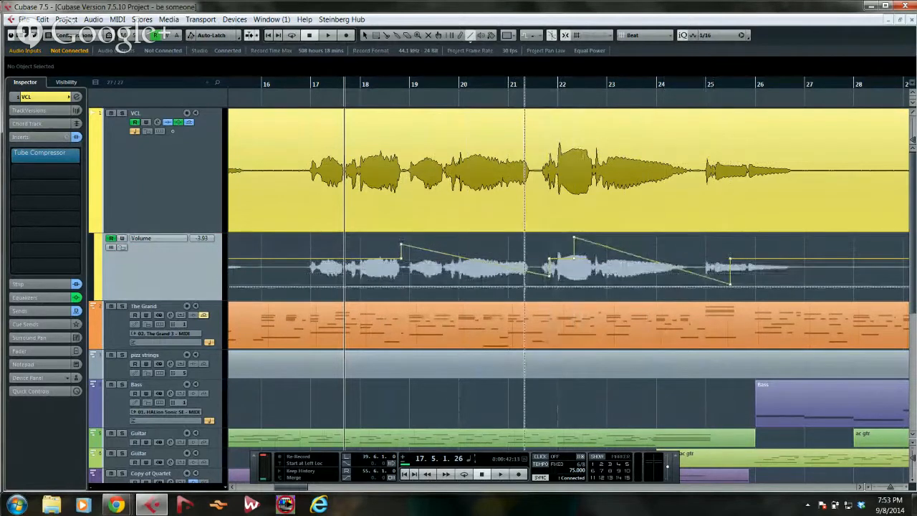
- Show the VCL channel fader in the Inspector and play from about bar 19 to watch the fader follow the volume automation
{"action": "left_click", "coordinate": [32, 352]}
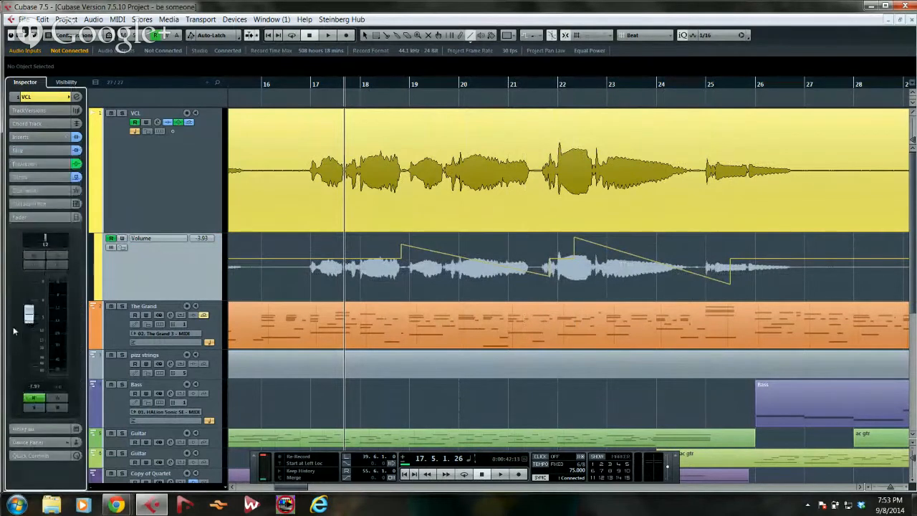
{"action": "left_click", "coordinate": [400, 86]}
{"action": "key", "text": "space"}
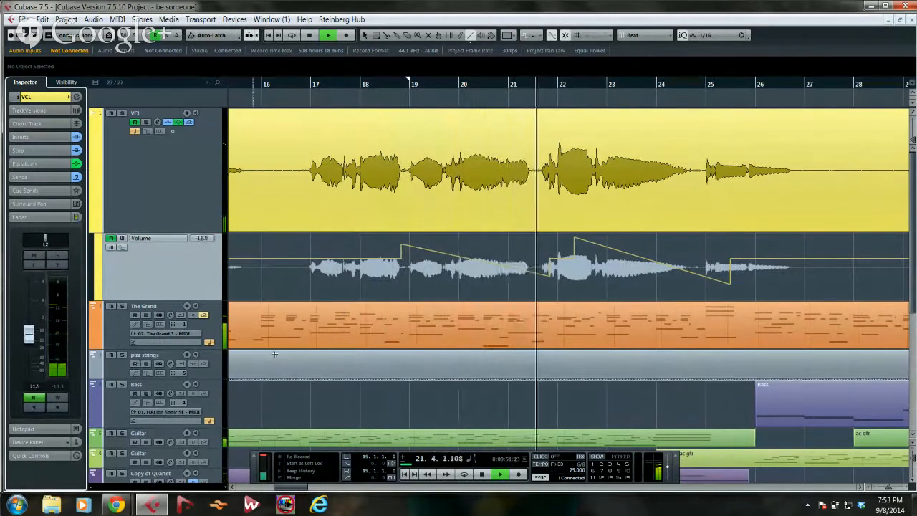
{"action": "key", "text": "space"}
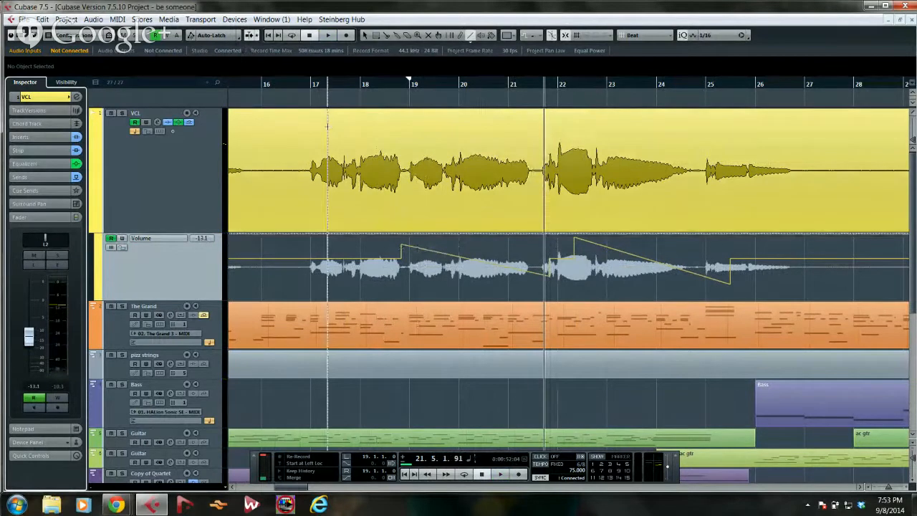
- Choose the Parabola tool and try a rising volume curve between about bars 19.7 and 21.5 on the Volume lane, undoing it
{"action": "left_click", "coordinate": [469, 36]}
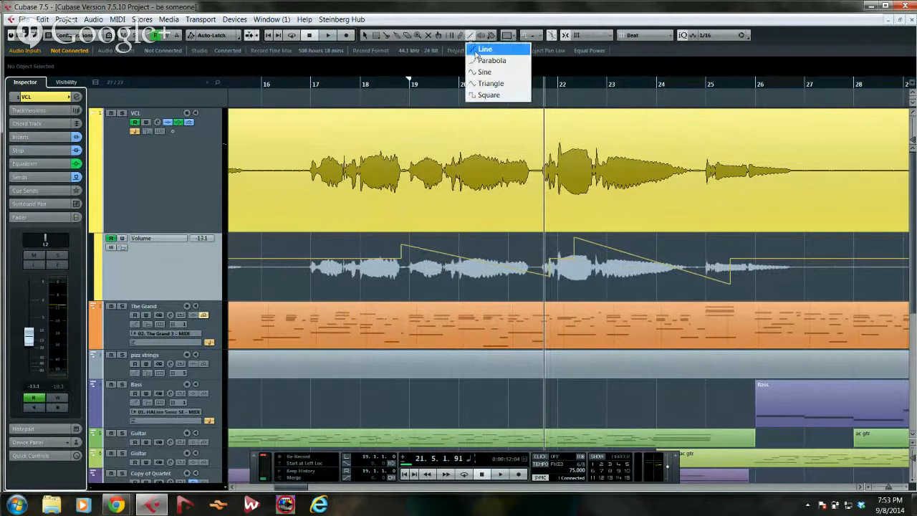
{"action": "left_click", "coordinate": [483, 64]}
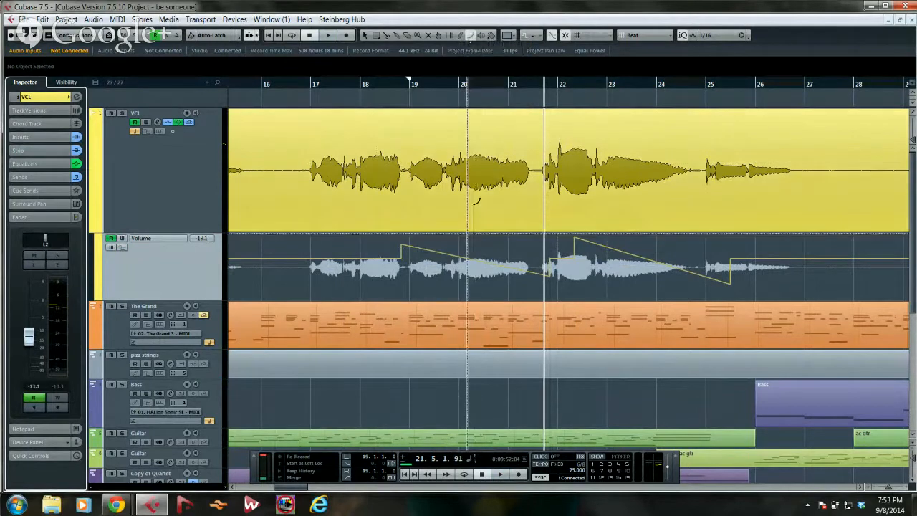
{"action": "left_click_drag", "start_coordinate": [449, 289], "coordinate": [534, 224]}
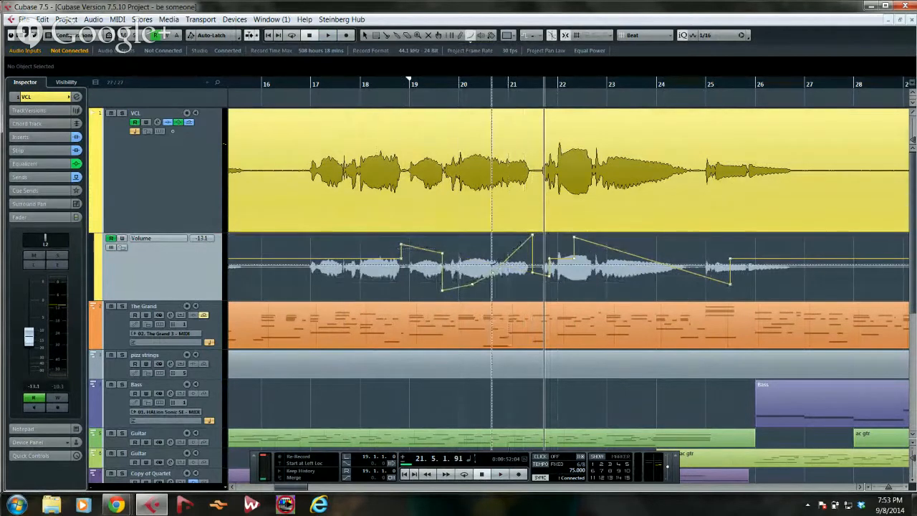
{"action": "key", "text": "ctrl+z"}
- Draw a rising parabolic volume curve with its bend inverted from about bar 20 to bar 21 on the VCL Volume lane
{"action": "left_click_drag", "start_coordinate": [453, 294], "coordinate": [523, 236]}
{"action": "key", "text": "ctrl"}
{"action": "key", "text": "ctrl"}
{"action": "key", "text": "ctrl"}
{"action": "left_click_drag", "start_coordinate": [524, 237], "coordinate": [499, 239]}
{"action": "key", "text": "ctrl"}
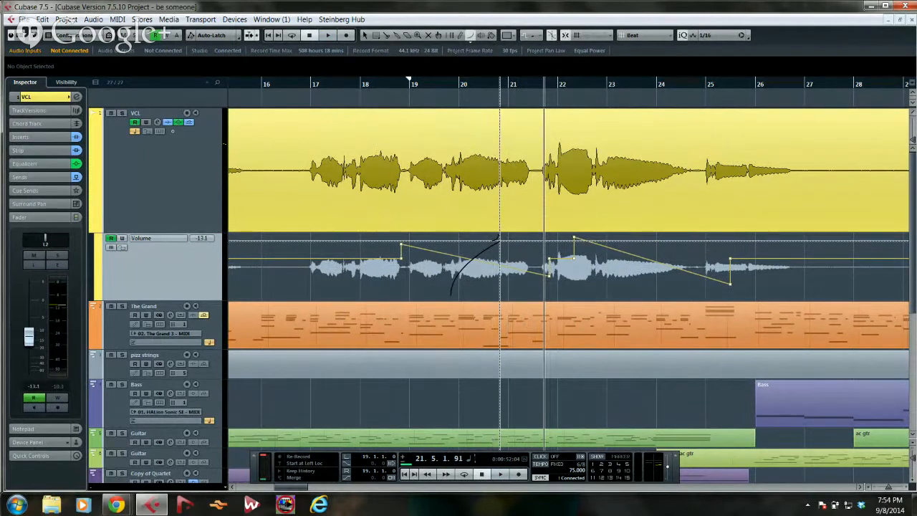
{"action": "left_click_drag", "start_coordinate": [499, 239], "coordinate": [522, 247]}
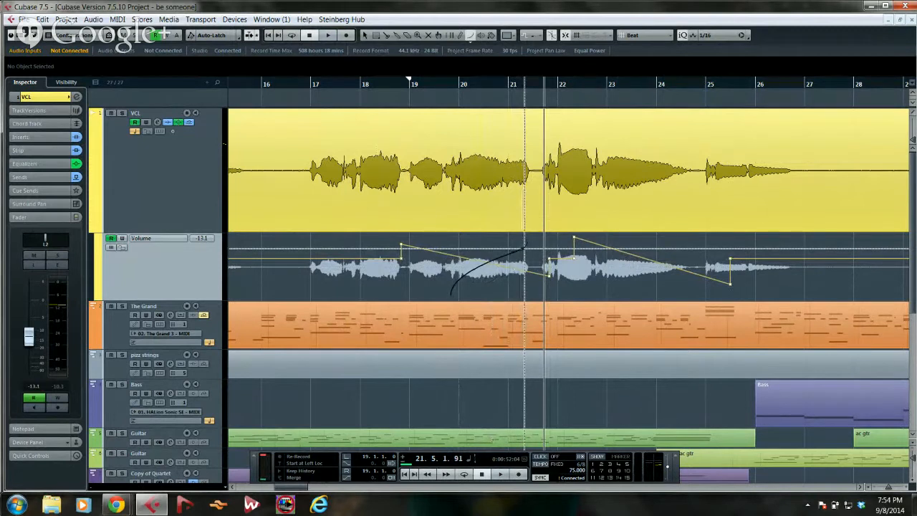
{"action": "left_click_drag", "start_coordinate": [522, 247], "coordinate": [526, 247]}
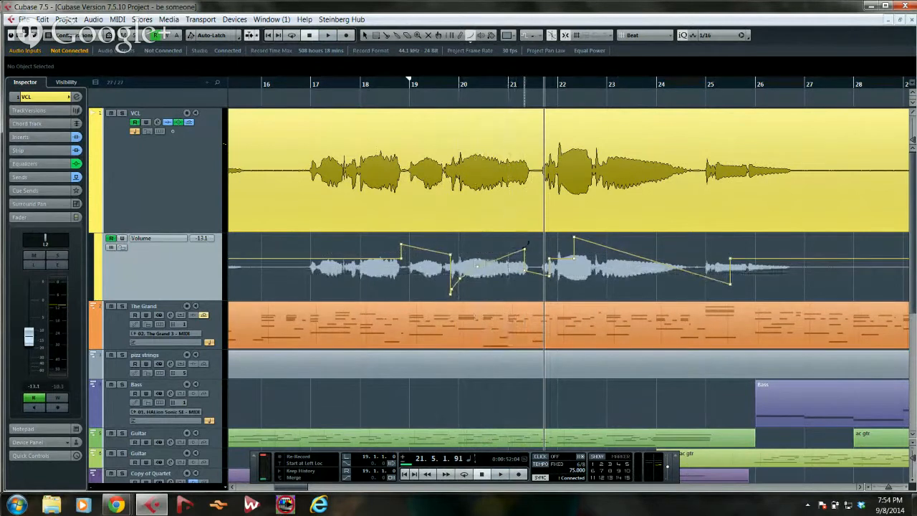
- Lower the automation points between about bars 20 and 21 using the Object Selection tool and the selection's editing handles
{"action": "right_click", "coordinate": [501, 258]}
{"action": "left_click", "coordinate": [527, 177]}
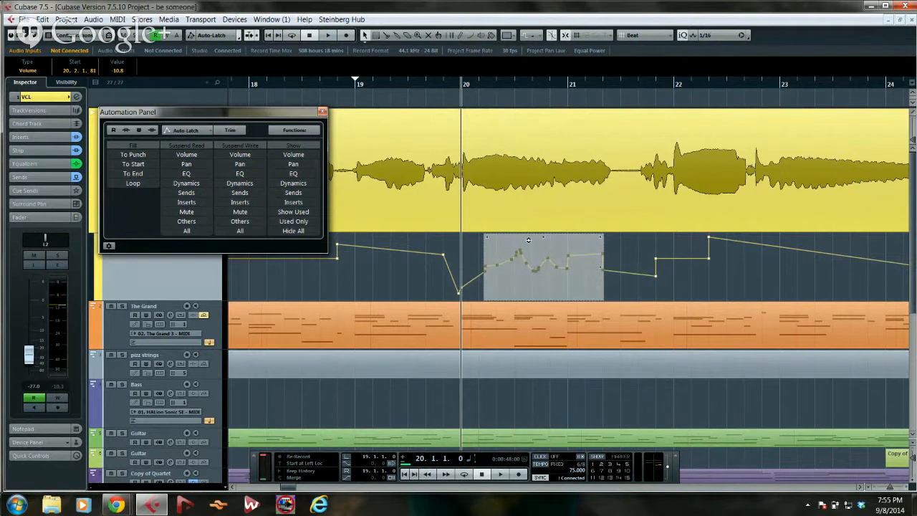
{"action": "left_click_drag", "start_coordinate": [543, 235], "coordinate": [482, 260]}
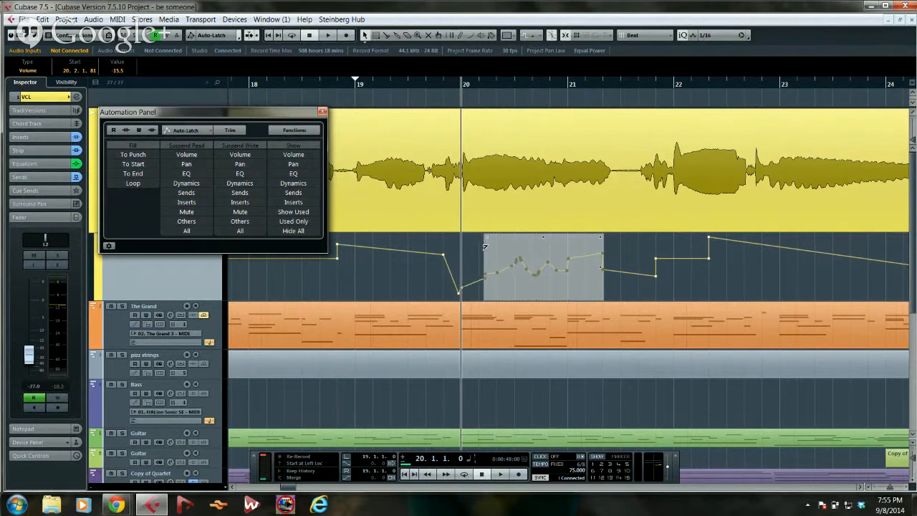
{"action": "mouse_move", "coordinate": [600, 237]}
{"action": "left_mouse_down"}
{"action": "mouse_move", "coordinate": [599, 266]}
{"action": "mouse_move", "coordinate": [599, 237]}
{"action": "left_mouse_up"}
{"action": "left_click", "coordinate": [522, 253]}
- Shift the automation points between about bars 20.5 and 21 slightly, and paste a copy of them at position 21.6.1
{"action": "left_click_drag", "start_coordinate": [501, 253], "coordinate": [592, 291]}
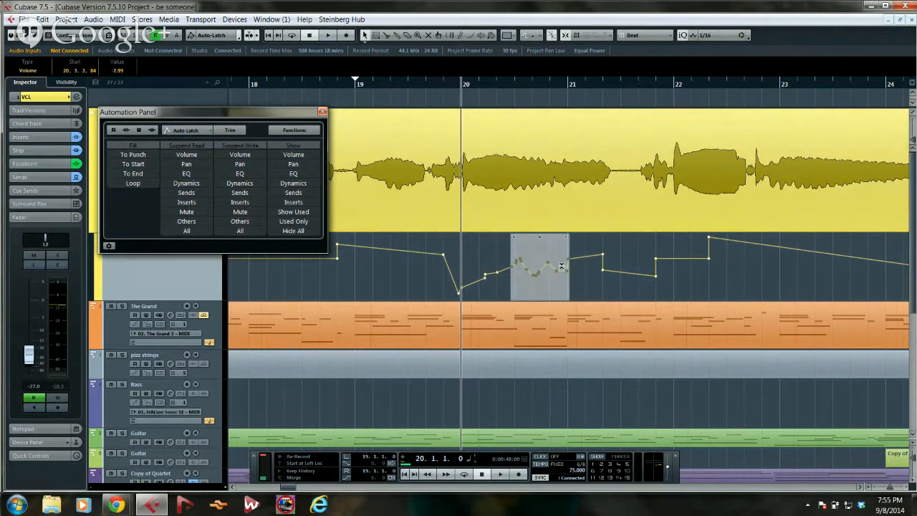
{"action": "left_click_drag", "start_coordinate": [548, 265], "coordinate": [521, 254]}
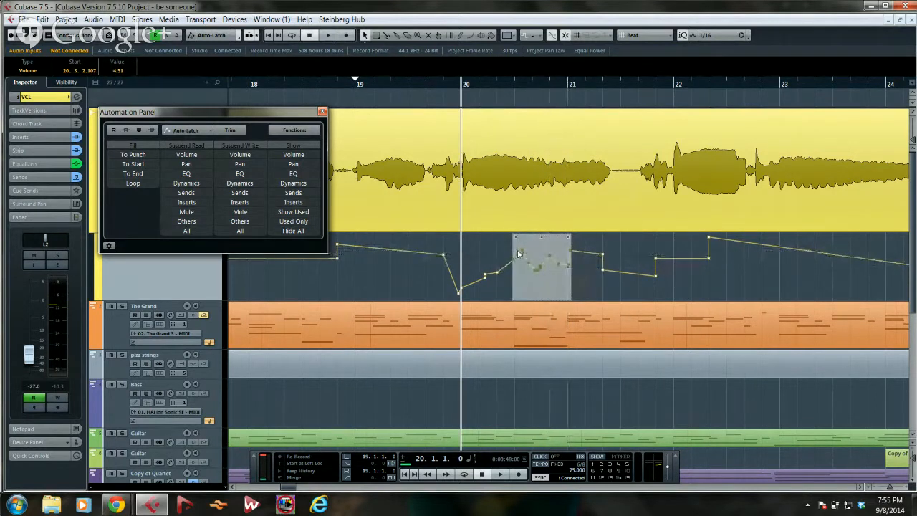
{"action": "left_click", "coordinate": [656, 89]}
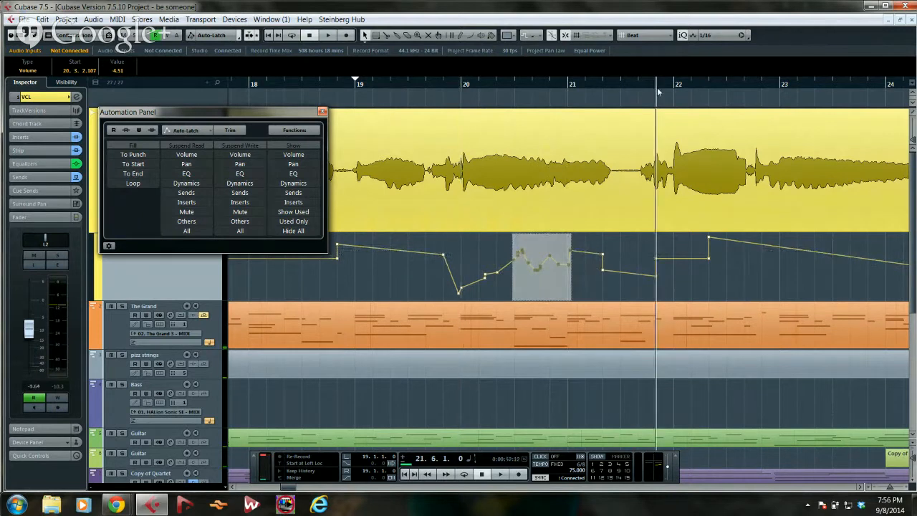
{"action": "key", "text": "ctrl+v"}
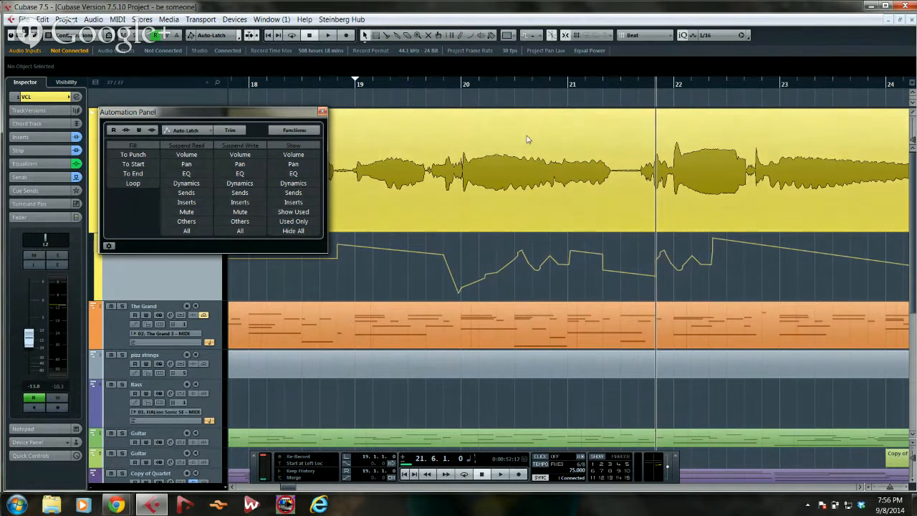
- Select the range from about 19.5.2 to 21.3.1 on the VCL event with the Range Selection tool
{"action": "right_click", "coordinate": [489, 150]}
{"action": "left_click", "coordinate": [548, 168]}
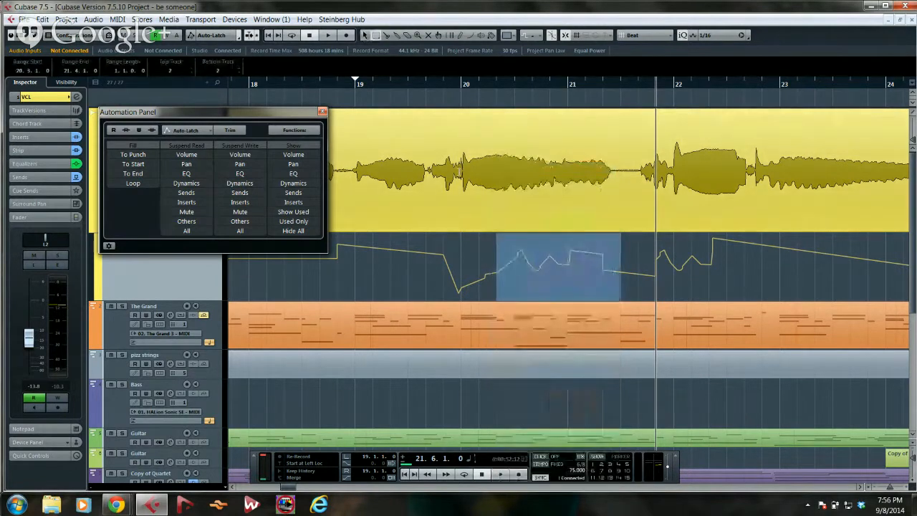
{"action": "left_click_drag", "start_coordinate": [445, 172], "coordinate": [594, 173]}
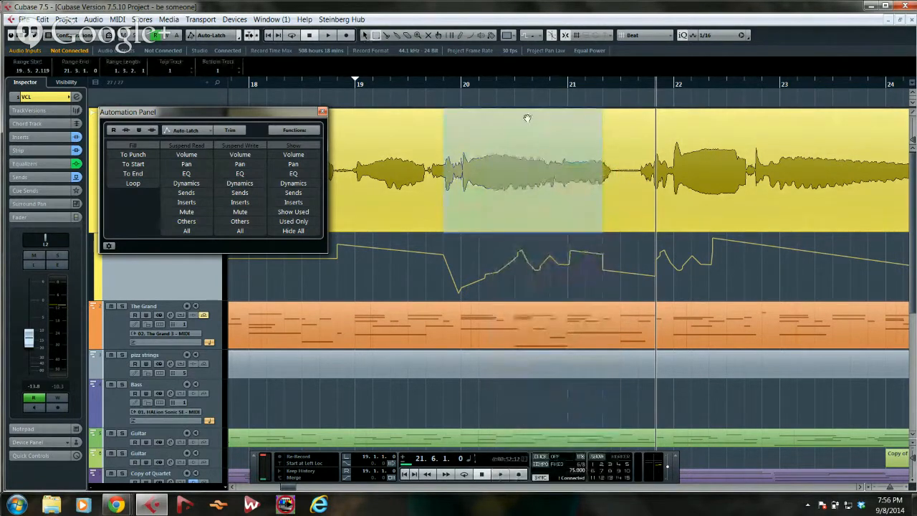
- Split the VCL audio event at about 21.4.1 and 19.4.2 to isolate the phrase around bar 20
{"action": "right_click", "coordinate": [537, 164]}
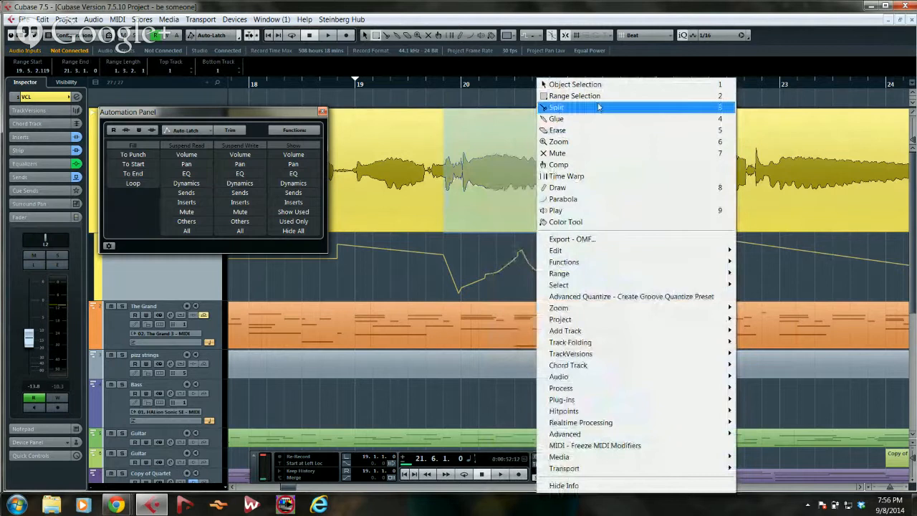
{"action": "left_click", "coordinate": [559, 107]}
{"action": "left_click", "coordinate": [621, 164]}
{"action": "left_click", "coordinate": [428, 173]}
- Raise the isolated VCL event's volume to about 9.53 dB and give it a fade-out starting at about bar 21
{"action": "right_click", "coordinate": [549, 153]}
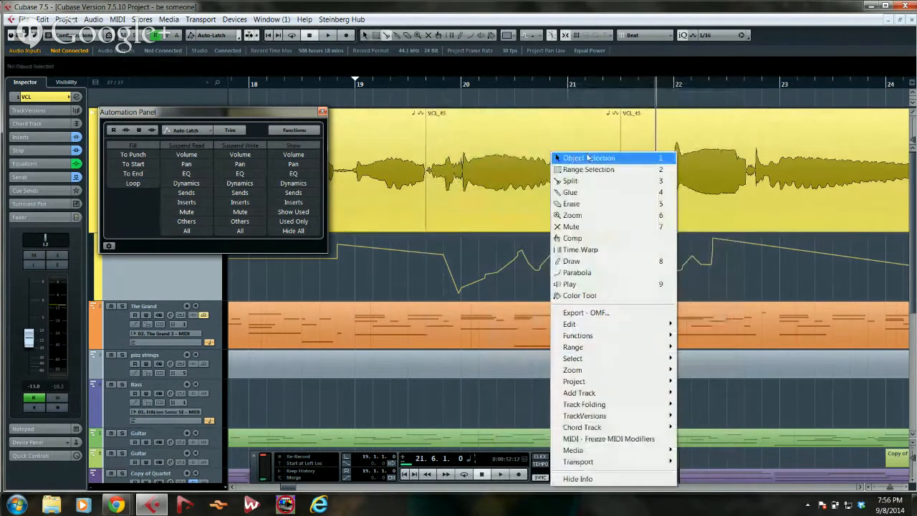
{"action": "left_click", "coordinate": [577, 155]}
{"action": "left_click", "coordinate": [538, 134]}
{"action": "left_click_drag", "start_coordinate": [522, 110], "coordinate": [532, 280]}
{"action": "left_click_drag", "start_coordinate": [544, 367], "coordinate": [552, 220]}
{"action": "left_click_drag", "start_coordinate": [617, 111], "coordinate": [566, 130]}
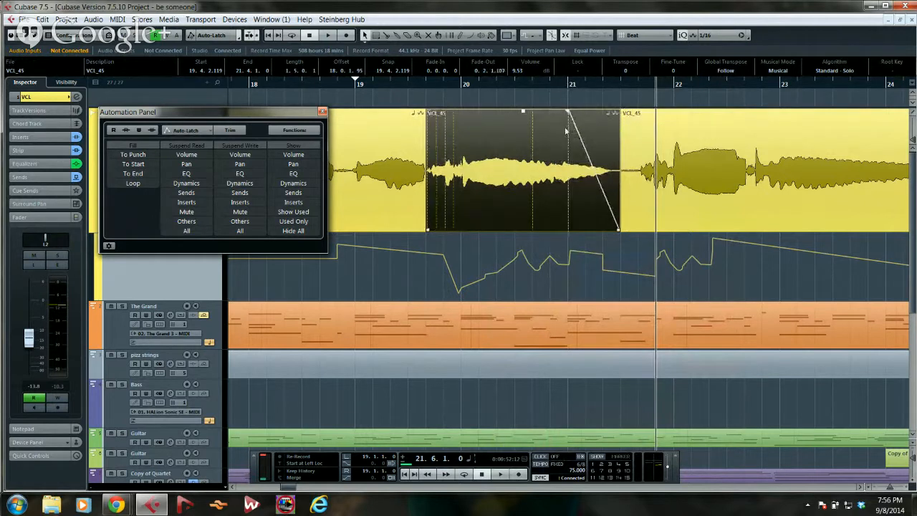
{"action": "right_click", "coordinate": [509, 173]}
{"action": "left_click", "coordinate": [530, 74]}
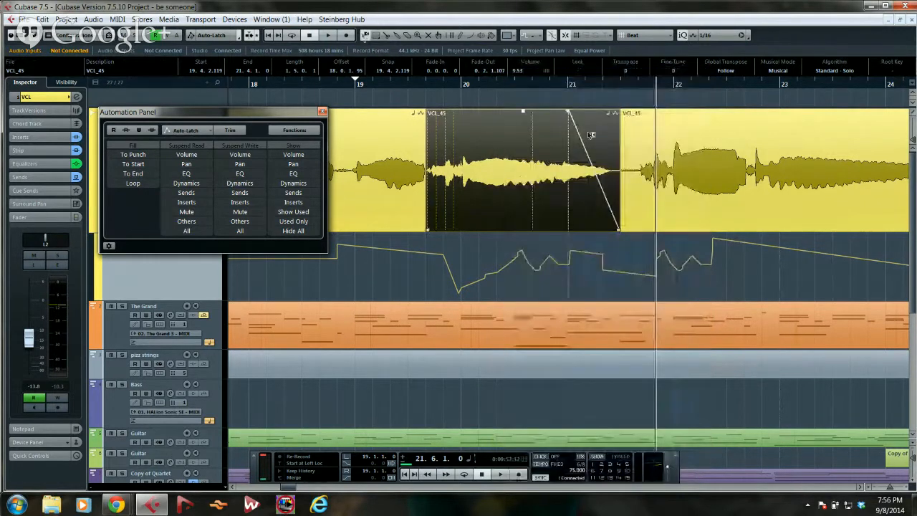
{"action": "double_click", "coordinate": [596, 144]}
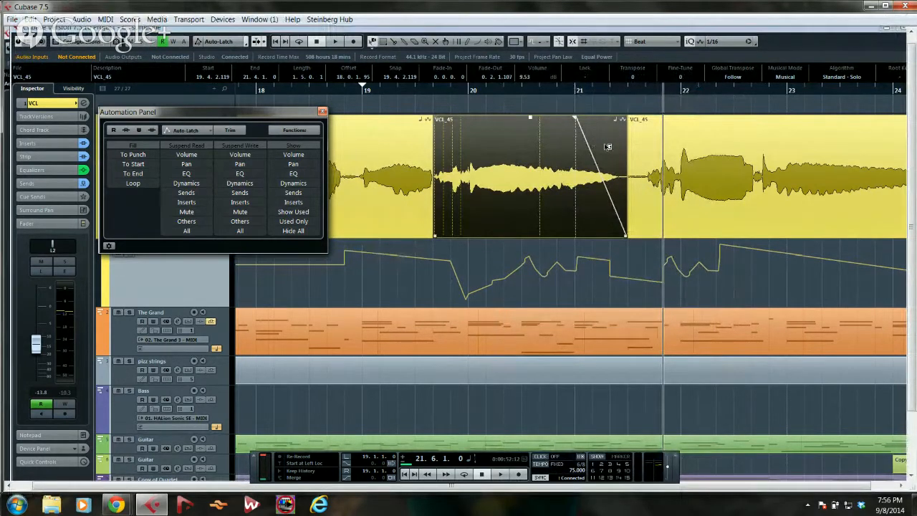
{"action": "right_click", "coordinate": [523, 157]}
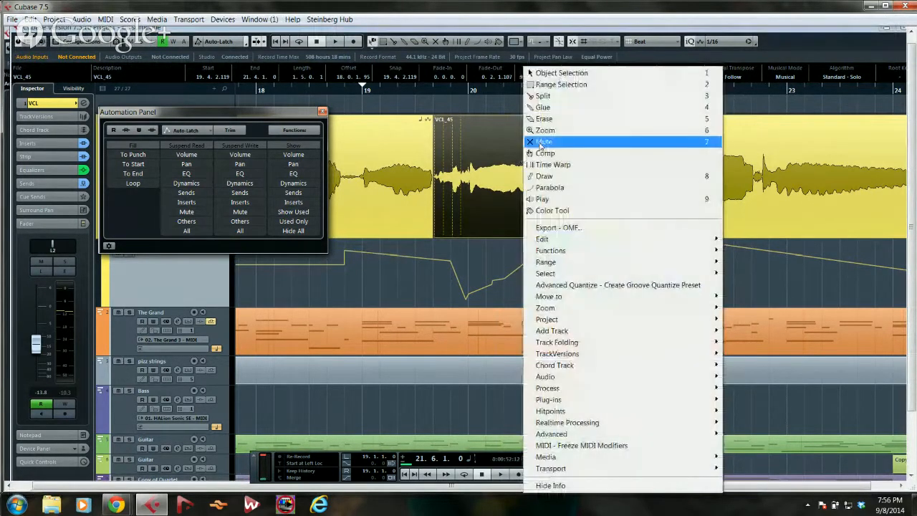
- Draw sine-wave volume automation between about bars 19 and 23 on the VCL Volume lane with the Sine tool
{"action": "left_click", "coordinate": [478, 43]}
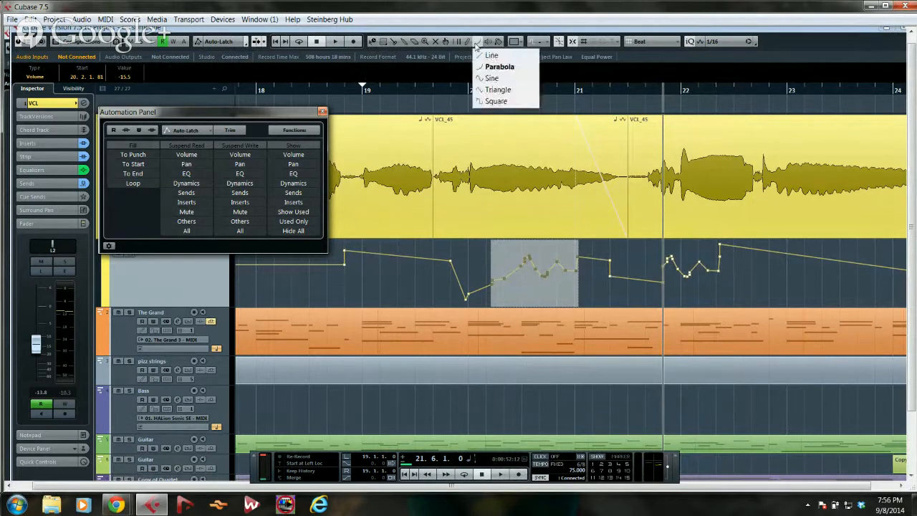
{"action": "left_click", "coordinate": [493, 79]}
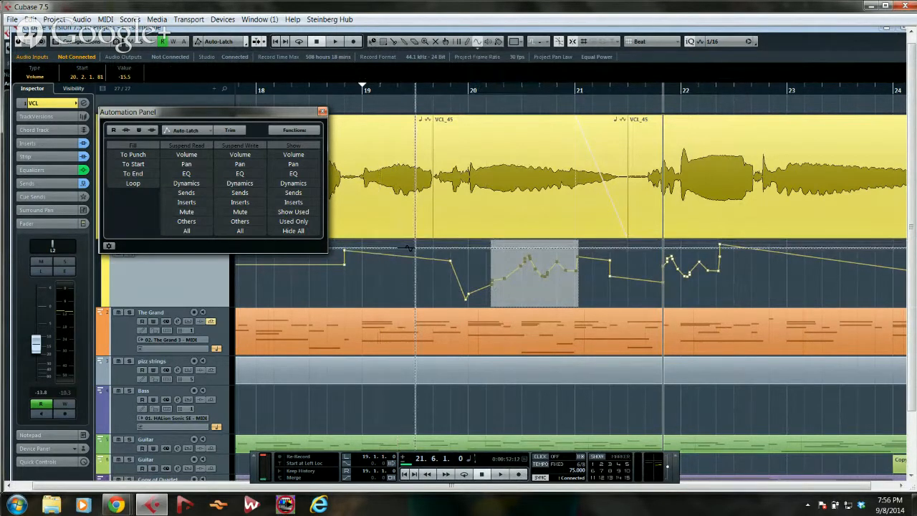
{"action": "mouse_move", "coordinate": [409, 249]}
{"action": "left_mouse_down"}
{"action": "mouse_move", "coordinate": [575, 313]}
{"action": "mouse_move", "coordinate": [610, 309]}
{"action": "mouse_move", "coordinate": [629, 287]}
{"action": "mouse_move", "coordinate": [558, 282]}
{"action": "left_mouse_up"}
{"action": "key", "text": "Escape"}
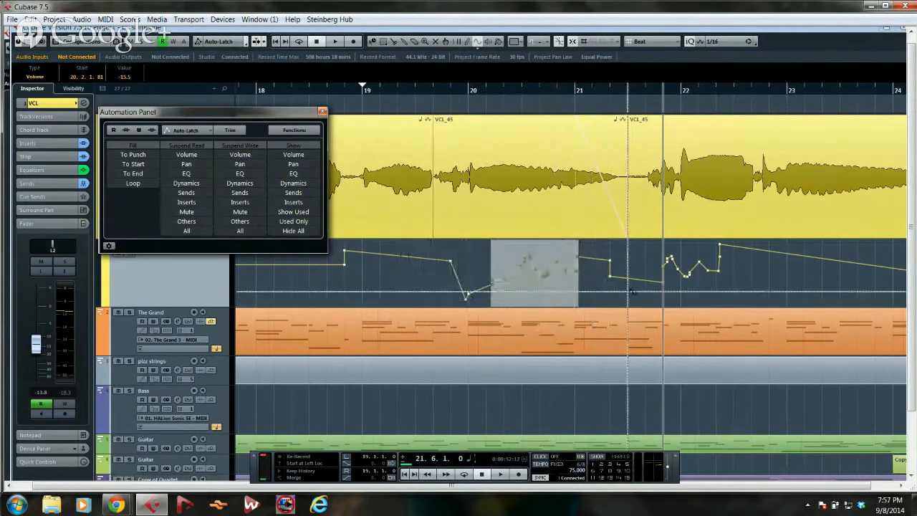
{"action": "left_click_drag", "start_coordinate": [629, 291], "coordinate": [537, 318]}
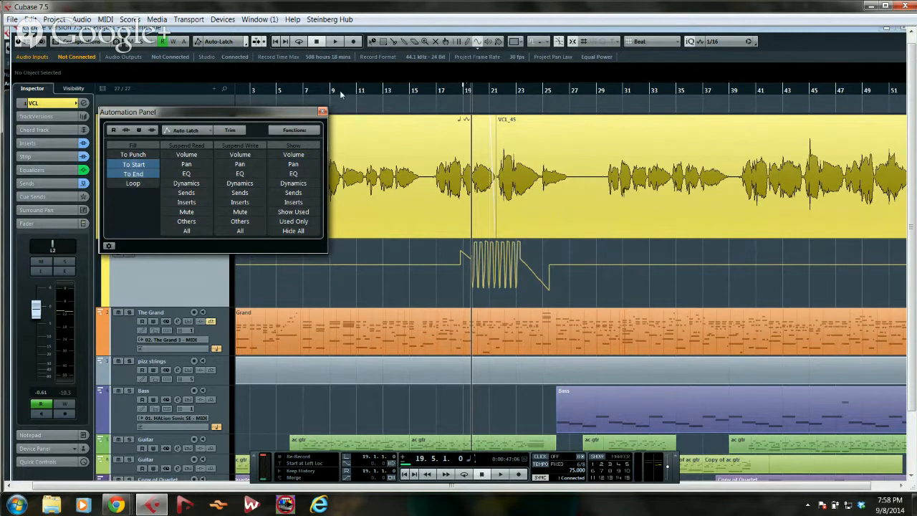
- Write VCL volume automation during playback from about bar 9, with only the To Start fill active and the fader raised to about 1.05 dB
{"action": "left_click", "coordinate": [339, 90]}
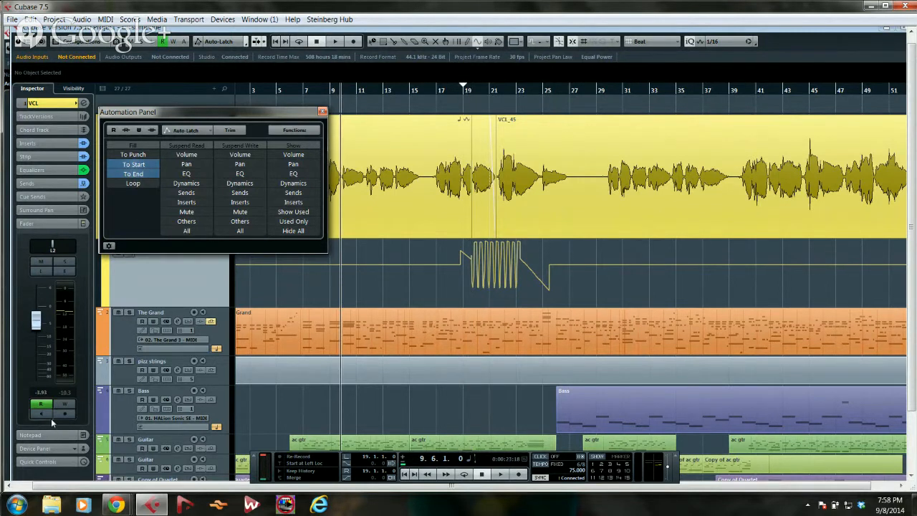
{"action": "left_click", "coordinate": [67, 405]}
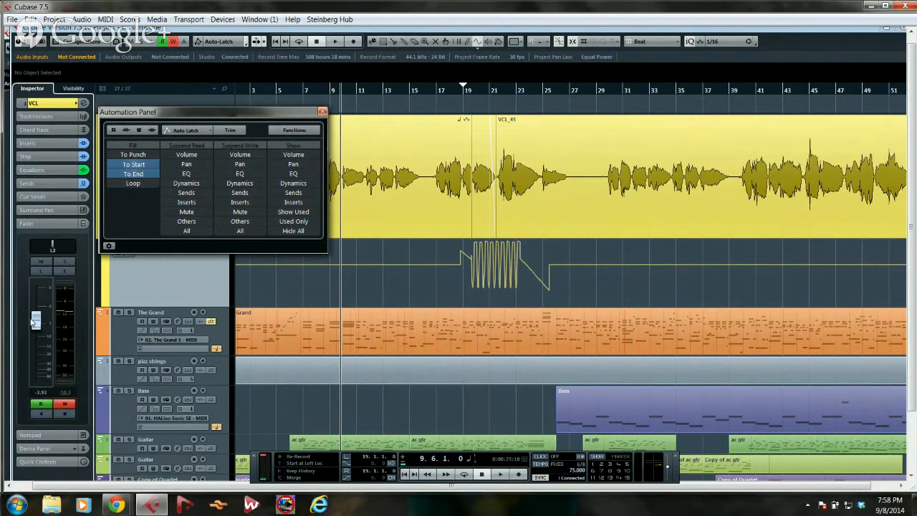
{"action": "key", "text": "space"}
{"action": "left_click", "coordinate": [137, 174]}
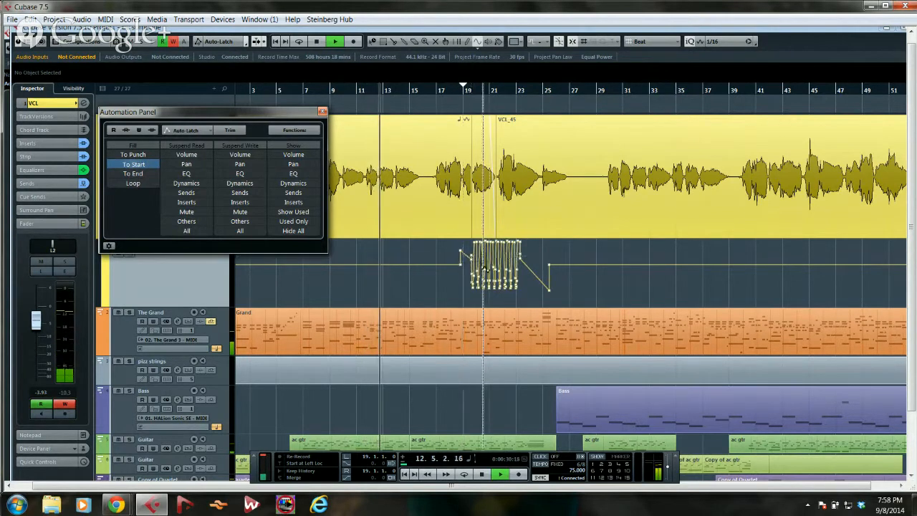
{"action": "left_click_drag", "start_coordinate": [35, 321], "coordinate": [35, 306]}
{"action": "key", "text": "space"}
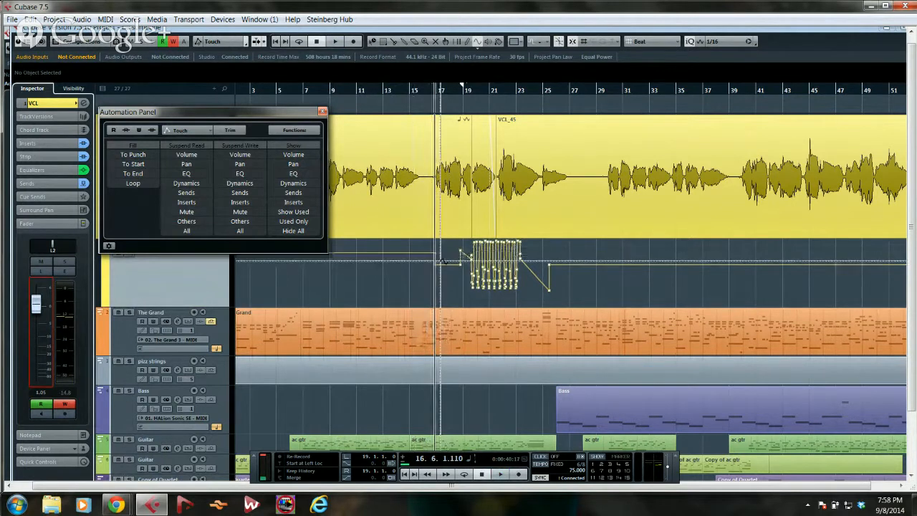
- Write VCL fader moves in Touch mode from about bar 17 to 21, filling to the end at about -7.5 dB
{"action": "left_click", "coordinate": [250, 265]}
{"action": "left_click_drag", "start_coordinate": [182, 251], "coordinate": [214, 213]}
{"action": "key", "text": "space"}
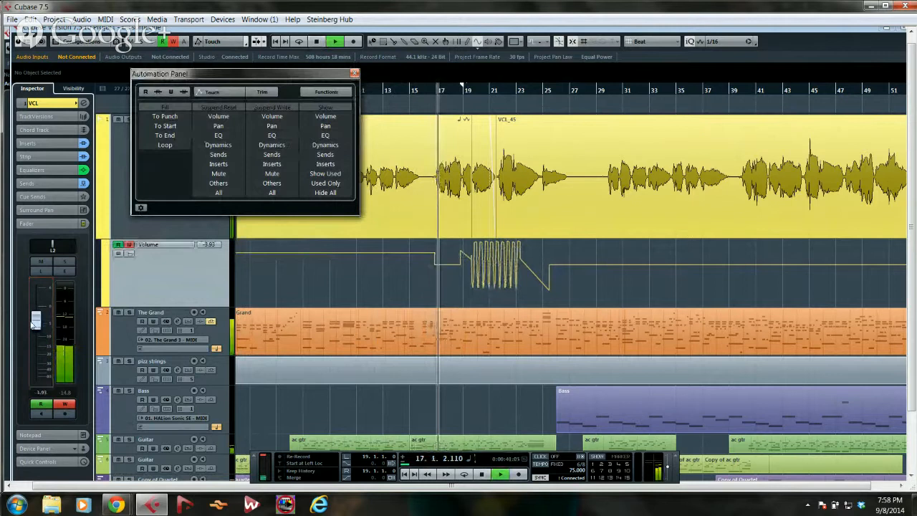
{"action": "left_click_drag", "start_coordinate": [36, 303], "coordinate": [36, 327]}
{"action": "left_click", "coordinate": [164, 136]}
{"action": "key", "text": "space"}
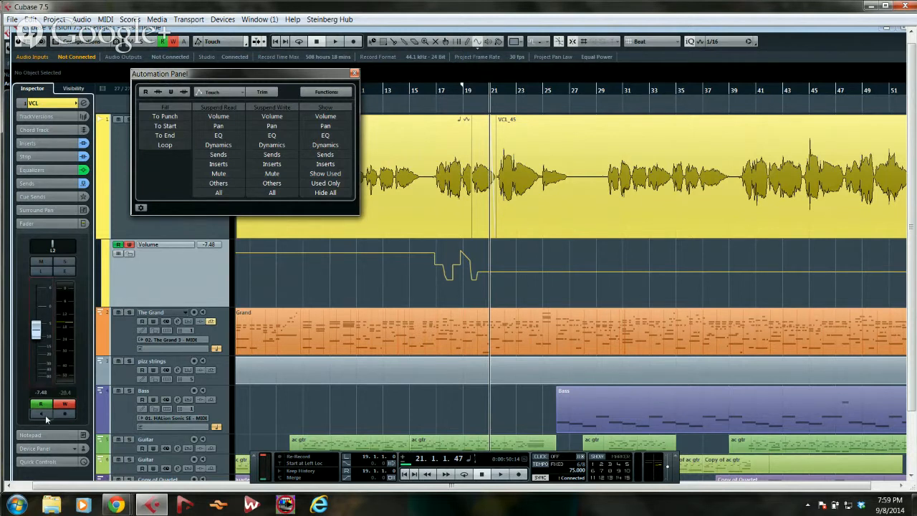
- Open the VCL channel settings and boost equalizer band 3 to about +12 dB at a lower frequency, moving the window aside
{"action": "left_click", "coordinate": [67, 272]}
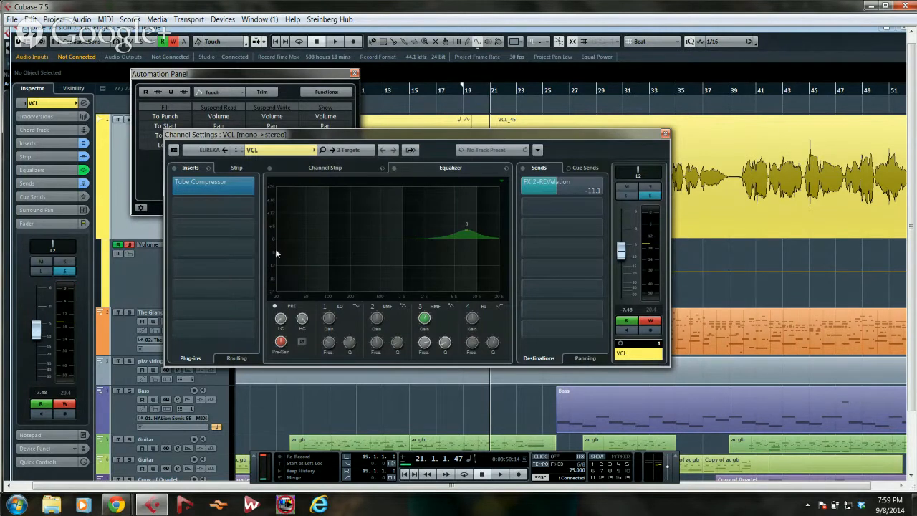
{"action": "mouse_move", "coordinate": [620, 250]}
{"action": "left_mouse_down"}
{"action": "mouse_move", "coordinate": [620, 266]}
{"action": "mouse_move", "coordinate": [621, 257]}
{"action": "left_mouse_up"}
{"action": "left_click_drag", "start_coordinate": [465, 233], "coordinate": [444, 207]}
{"action": "left_click_drag", "start_coordinate": [387, 135], "coordinate": [591, 107]}
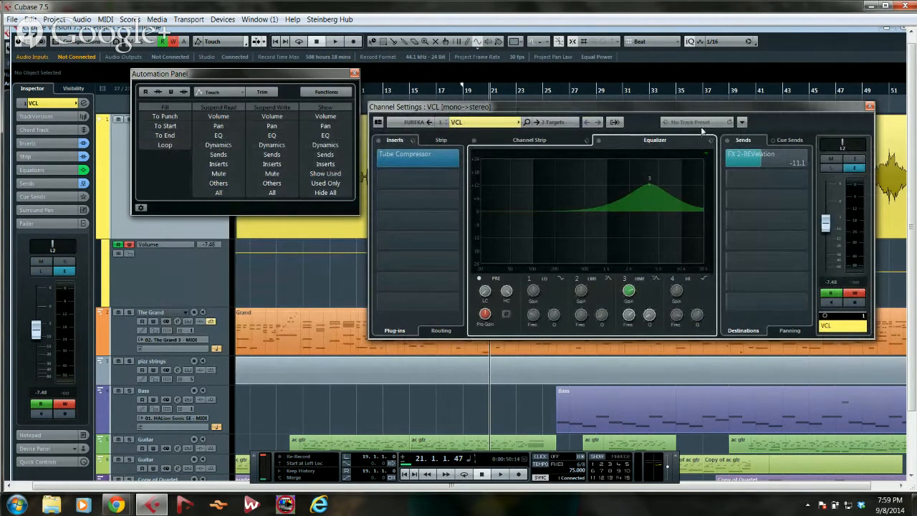
- Reduce the VCL equalizer band 3 boost to about +7 dB at a slightly lower frequency and close the channel settings
{"action": "mouse_move", "coordinate": [832, 229]}
{"action": "left_mouse_down"}
{"action": "mouse_move", "coordinate": [827, 215]}
{"action": "mouse_move", "coordinate": [824, 230]}
{"action": "left_mouse_up"}
{"action": "left_click_drag", "start_coordinate": [647, 184], "coordinate": [668, 204]}
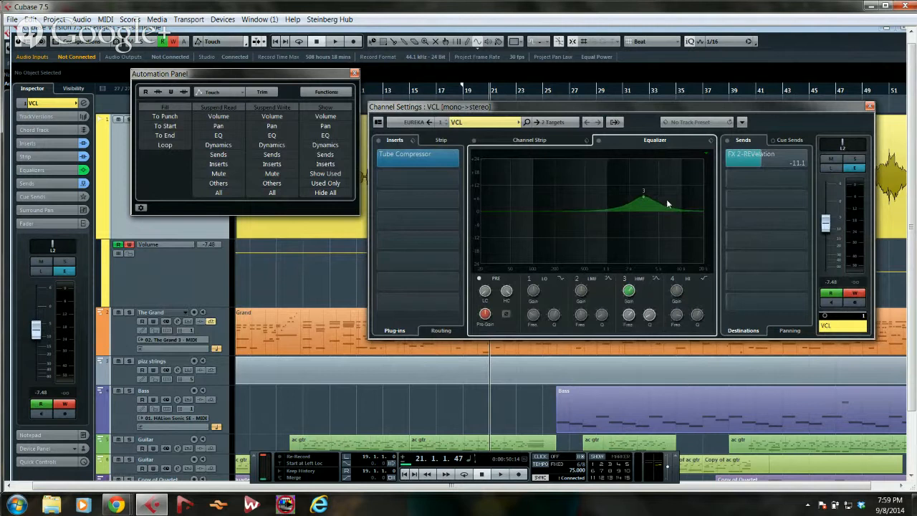
{"action": "left_click", "coordinate": [870, 107]}
- Keep the automation mode at Touch and write VCL fader moves during playback from about bar 21 to 26, ending at -0.90 dB
{"action": "left_click", "coordinate": [209, 93]}
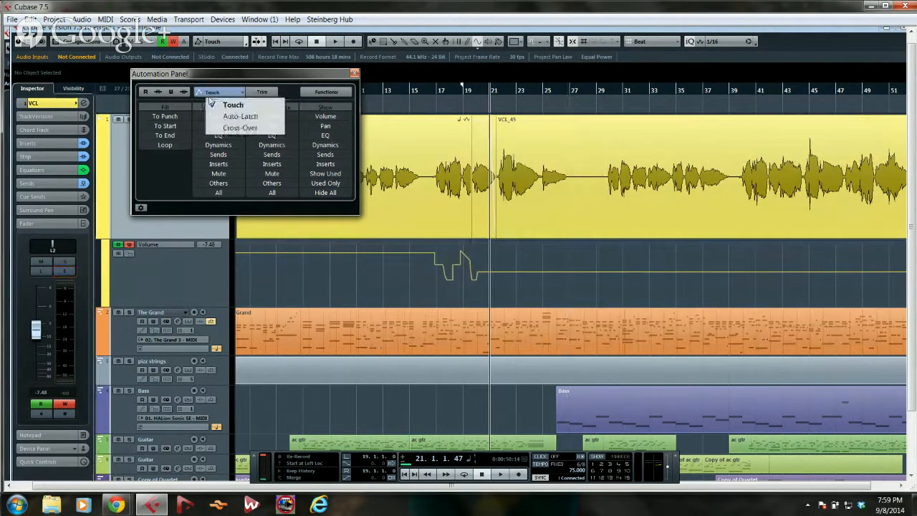
{"action": "left_click", "coordinate": [232, 106]}
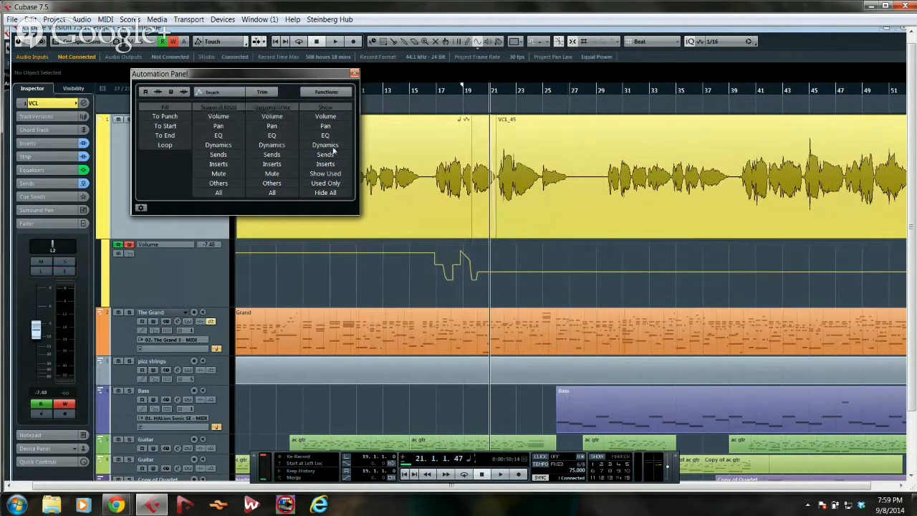
{"action": "left_click", "coordinate": [213, 92]}
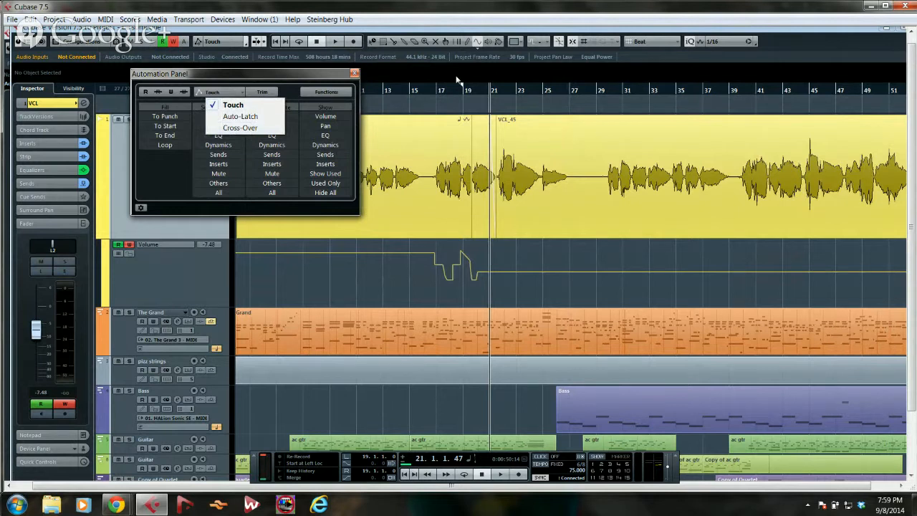
{"action": "key", "text": "Escape"}
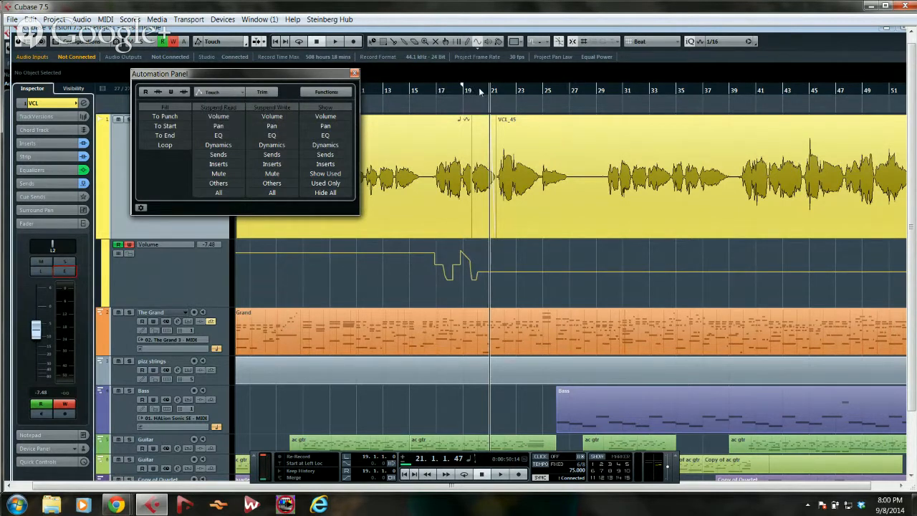
{"action": "key", "text": "space"}
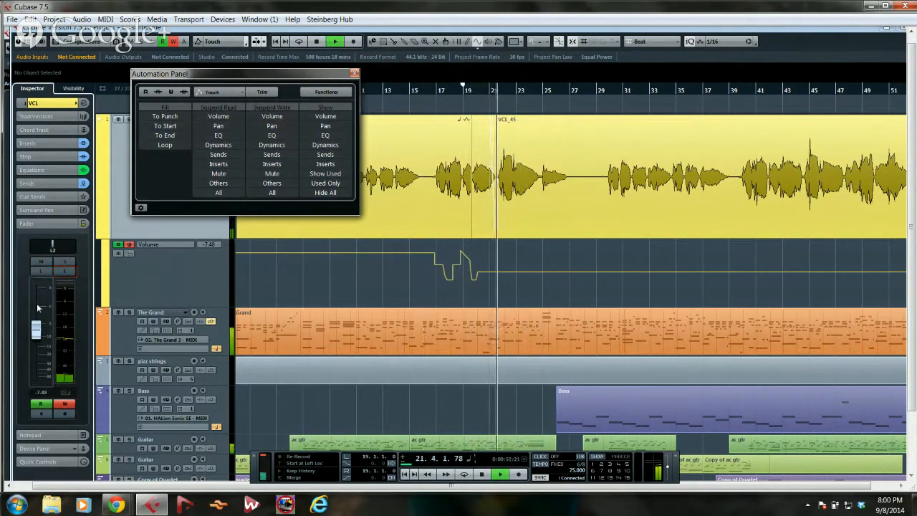
{"action": "left_click_drag", "start_coordinate": [36, 329], "coordinate": [37, 310]}
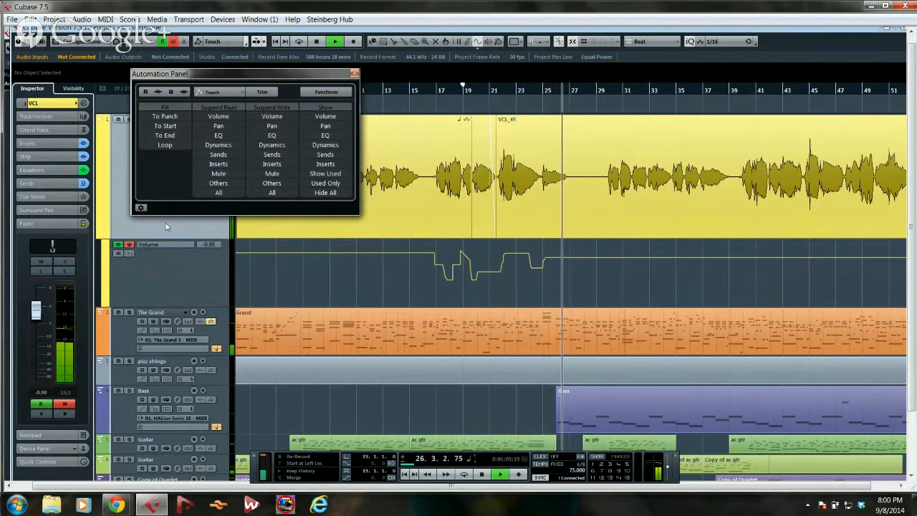
{"action": "key", "text": "space"}
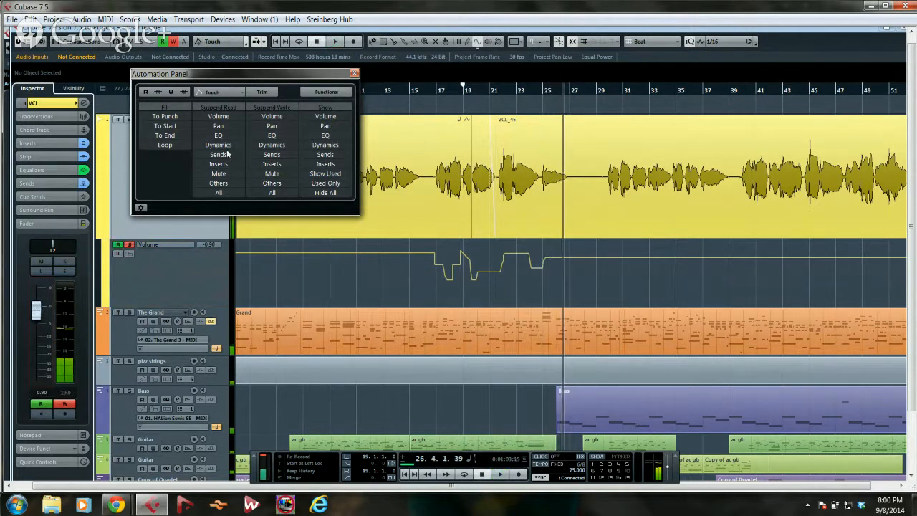
- Switch the automation mode to Auto-Latch and write a VCL fader drop to -6.95 dB during playback from about bar 26 to 29
{"action": "left_click", "coordinate": [227, 92]}
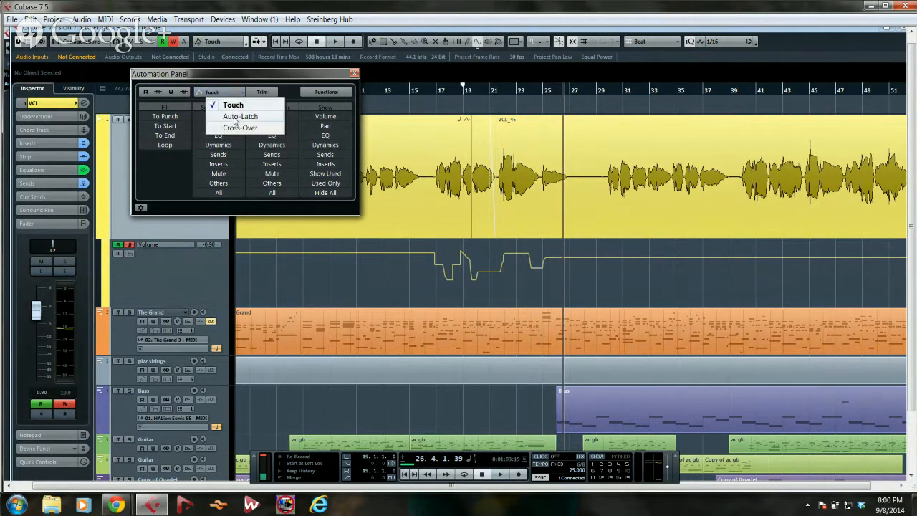
{"action": "left_click", "coordinate": [236, 114]}
{"action": "key", "text": "space"}
{"action": "left_click_drag", "start_coordinate": [33, 308], "coordinate": [36, 324]}
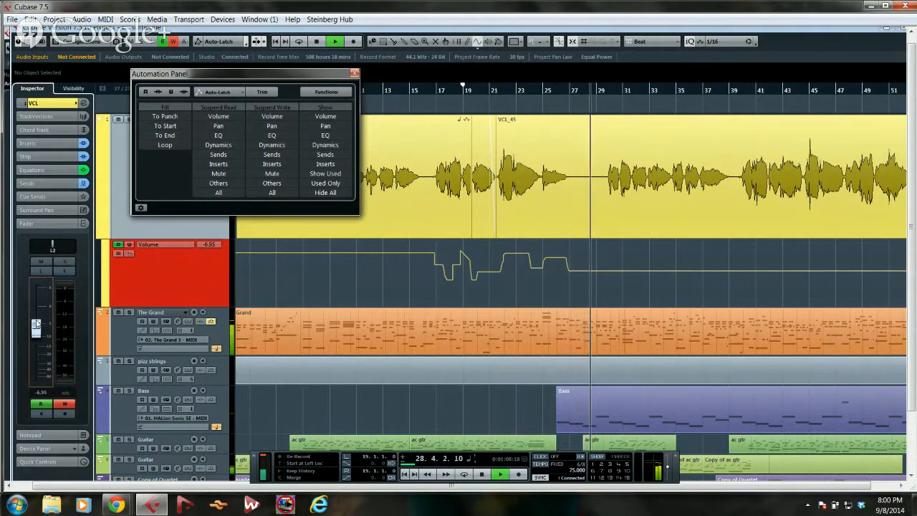
{"action": "key", "text": "space"}
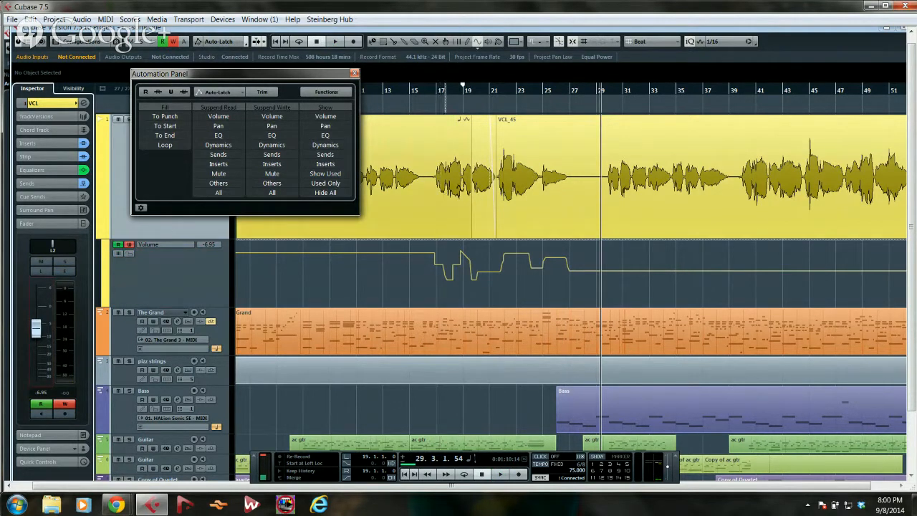
- Write a VCL volume dip around bar 31 in Cross-Over mode during playback, and close the Automation Panel
{"action": "left_click", "coordinate": [226, 96]}
{"action": "left_click", "coordinate": [223, 122]}
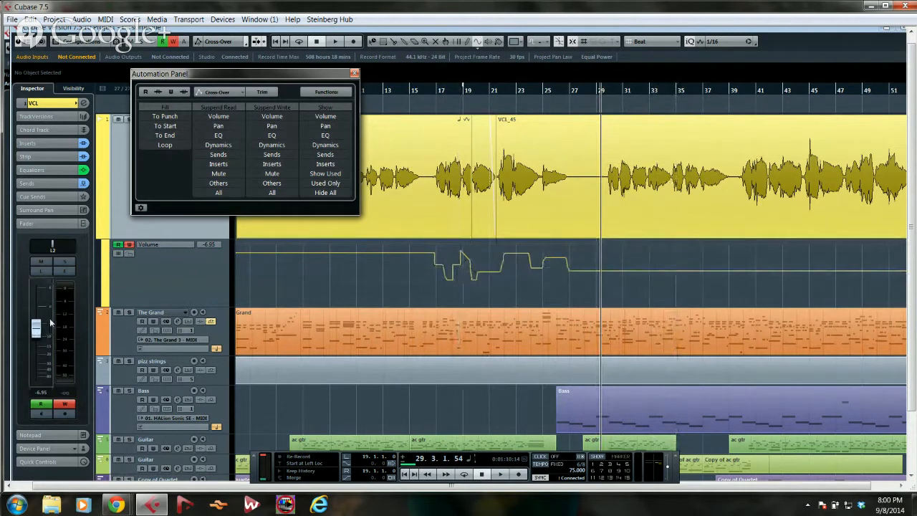
{"action": "key", "text": "space"}
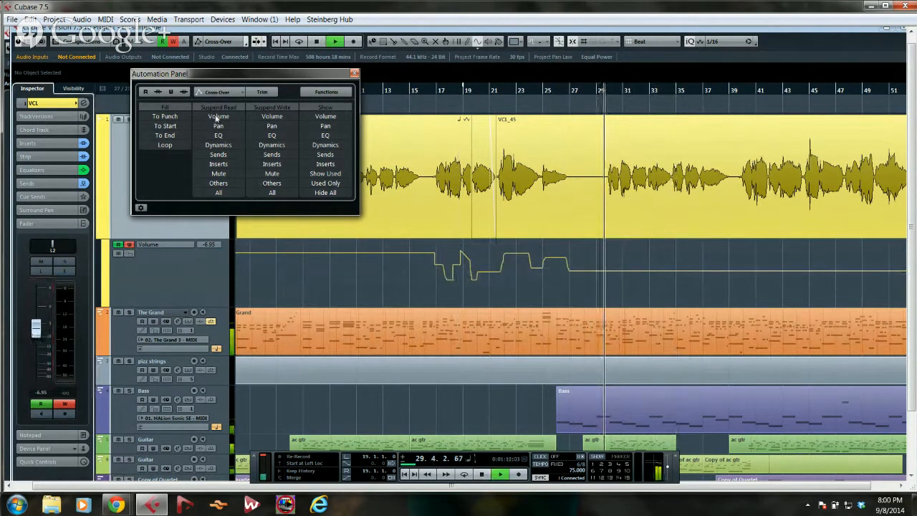
{"action": "left_click_drag", "start_coordinate": [39, 322], "coordinate": [45, 295]}
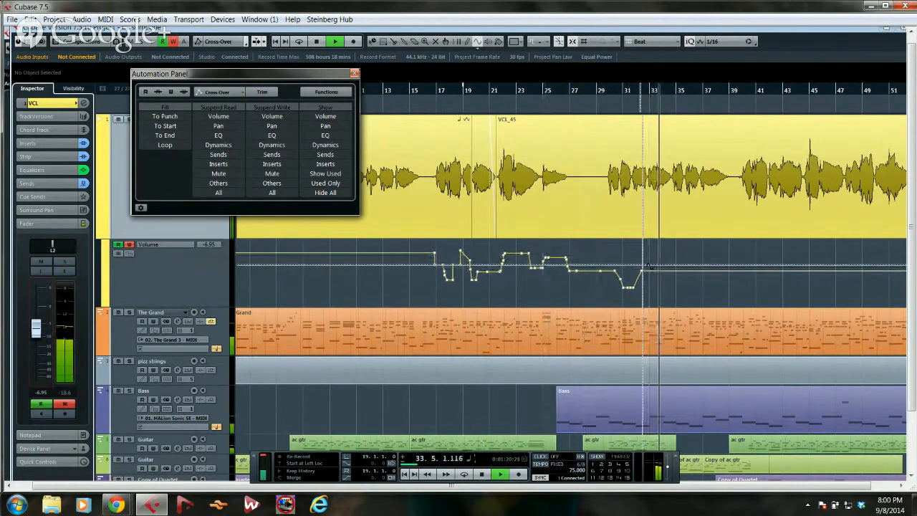
{"action": "key", "text": "space"}
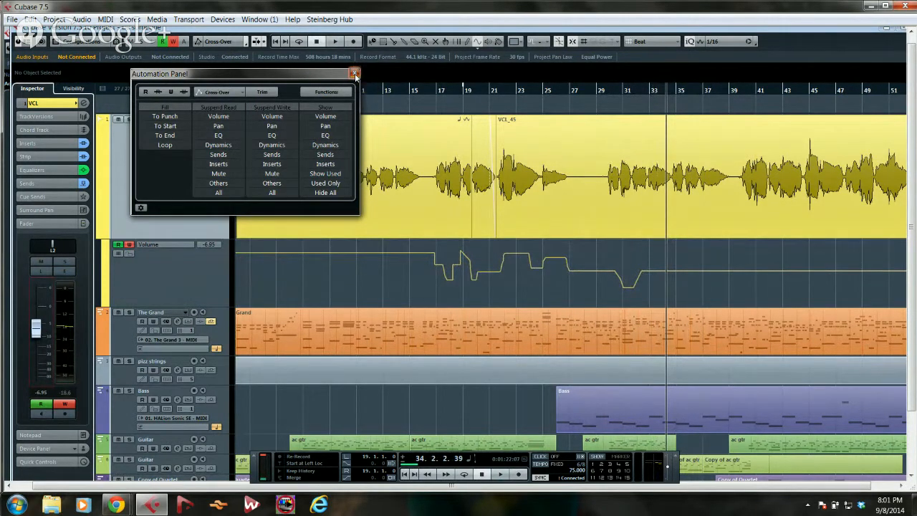
{"action": "left_click", "coordinate": [354, 75]}
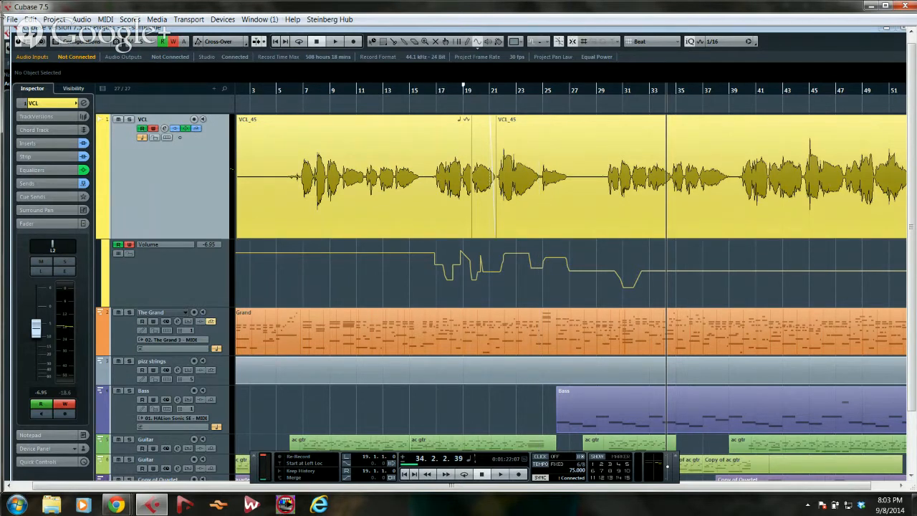
- Open the recent project Groove Agent SE 4.cpr from the GA SE folder
{"action": "left_click", "coordinate": [12, 19]}
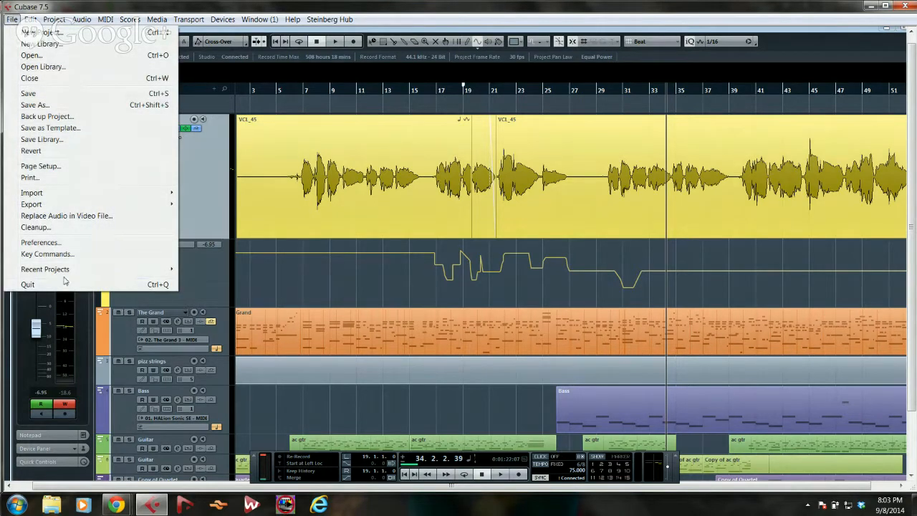
{"action": "mouse_move", "coordinate": [62, 268]}
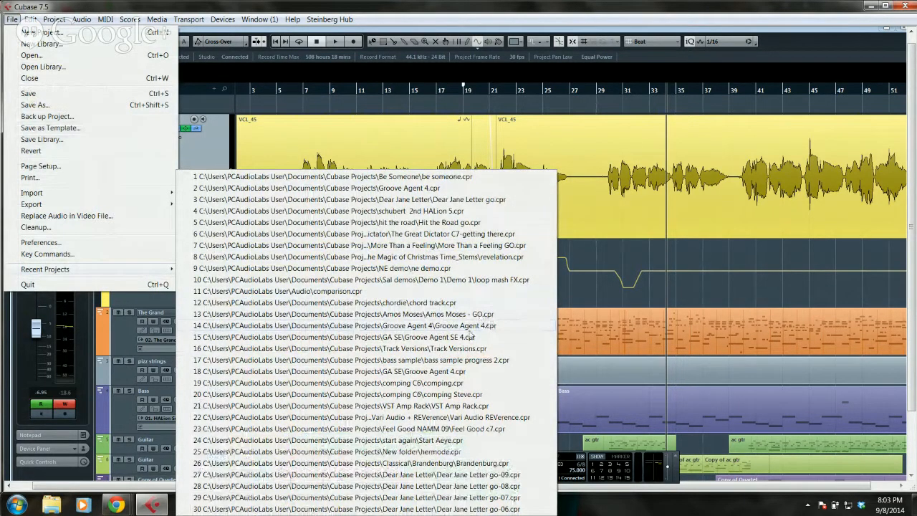
{"action": "left_click", "coordinate": [448, 337]}
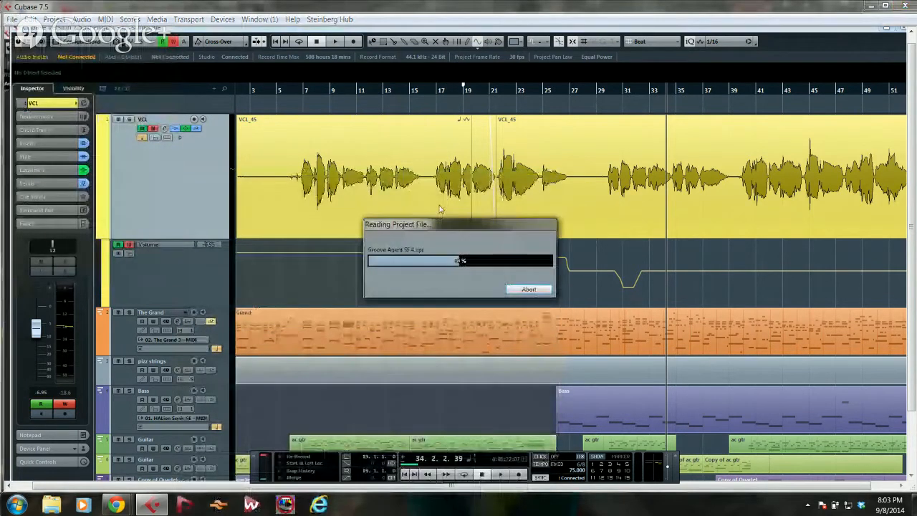
- Ignore the missing VST Sound libraries without being asked again, and accept the missing ports with the Steinberg output unmapped
{"action": "left_click", "coordinate": [437, 278]}
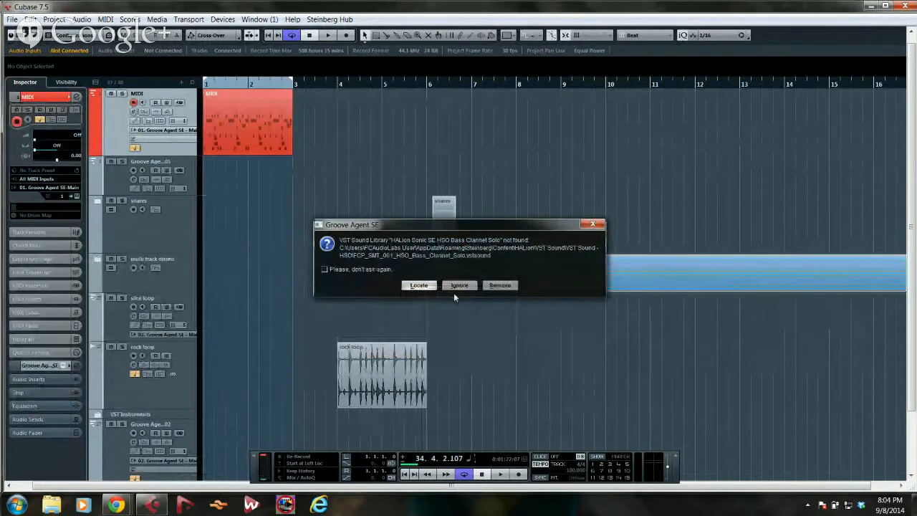
{"action": "left_click", "coordinate": [459, 286]}
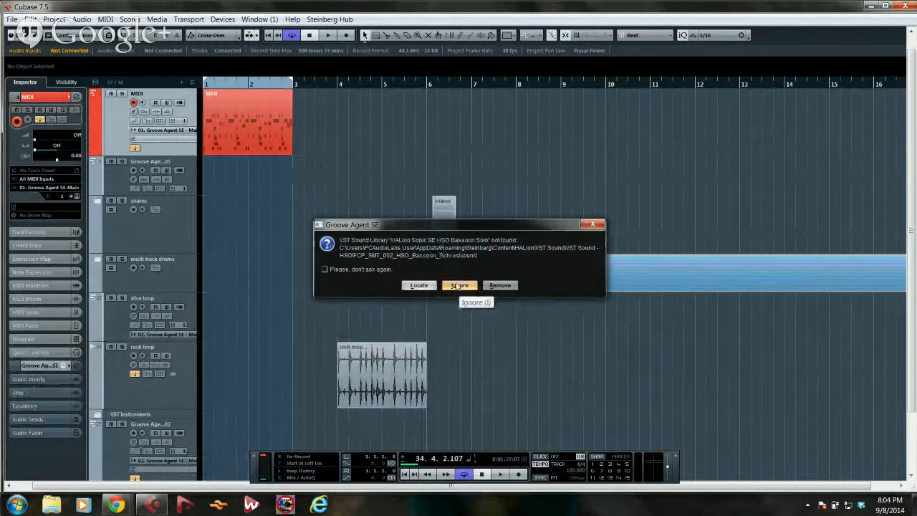
{"action": "left_click", "coordinate": [457, 286]}
{"action": "left_click", "coordinate": [326, 269]}
{"action": "left_click", "coordinate": [461, 287]}
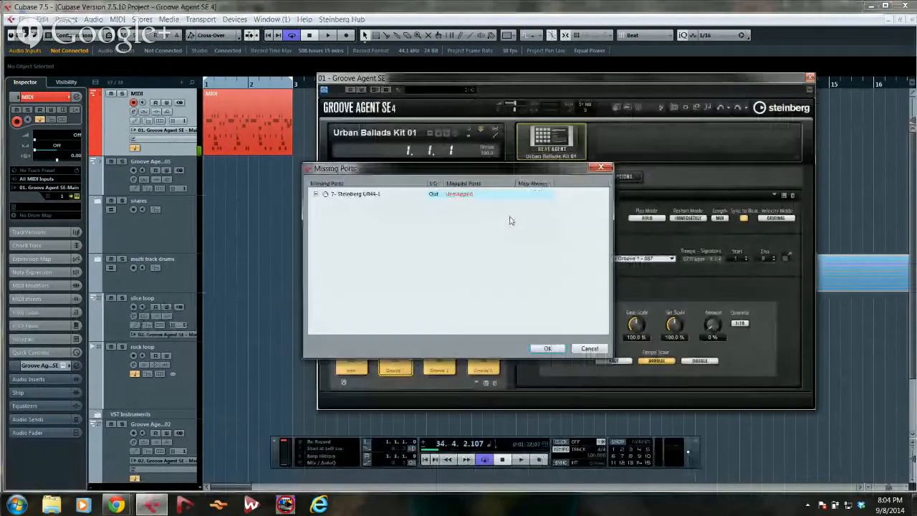
{"action": "left_click", "coordinate": [553, 351]}
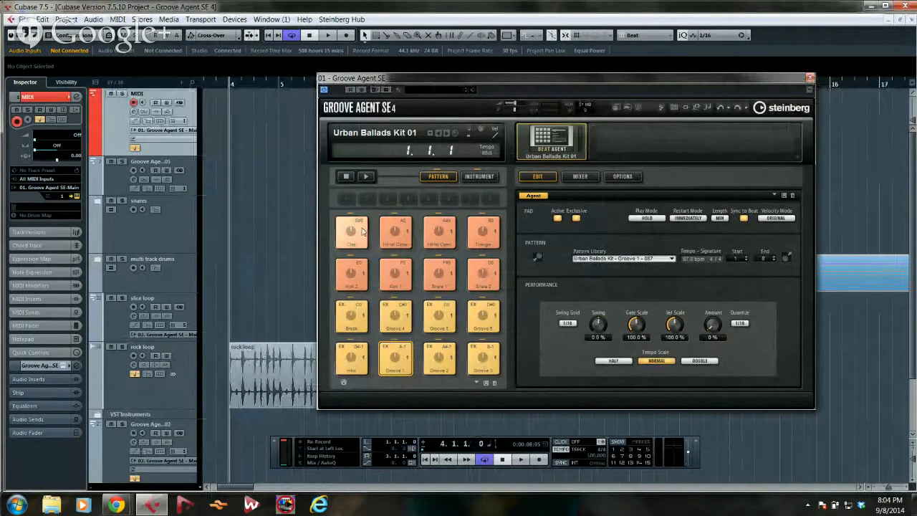
- Close the first Groove Agent SE window and open the instrument of the slice loop track
{"action": "left_click", "coordinate": [125, 275]}
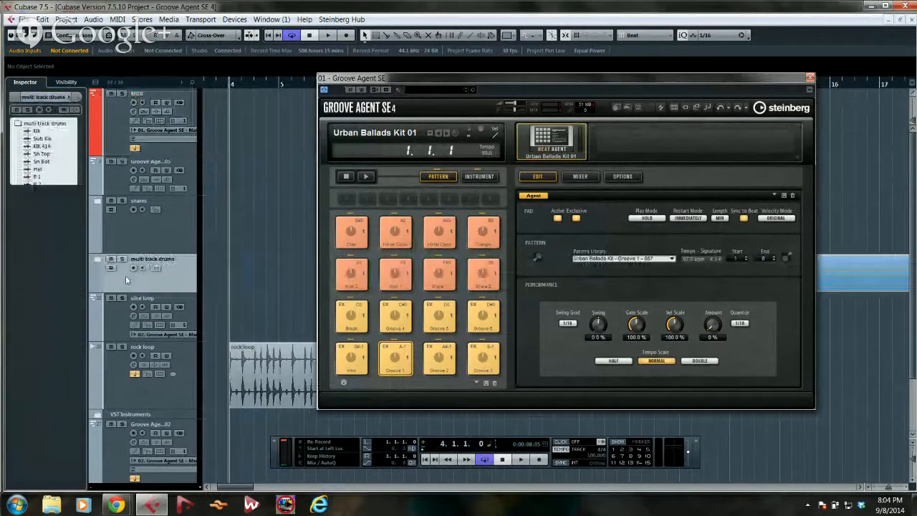
{"action": "left_click", "coordinate": [810, 76]}
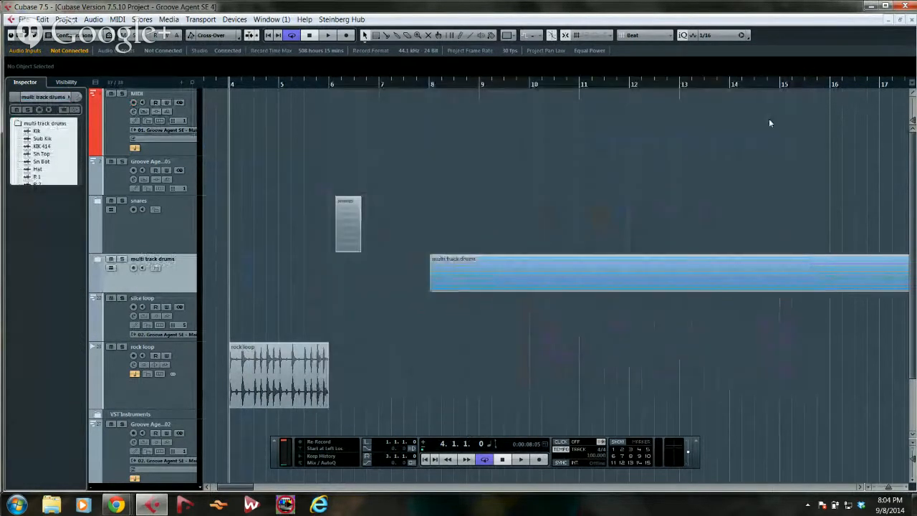
{"action": "left_click", "coordinate": [119, 312]}
{"action": "left_click", "coordinate": [77, 196]}
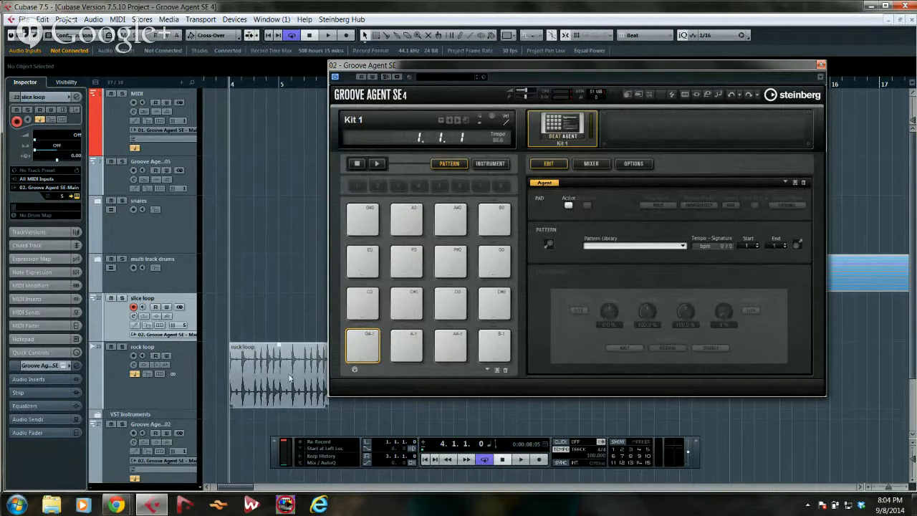
- Audition the rock loop event with the Play tool and load it onto instrument pad C1 of Groove Agent SE
{"action": "left_click_drag", "start_coordinate": [281, 380], "coordinate": [365, 344]}
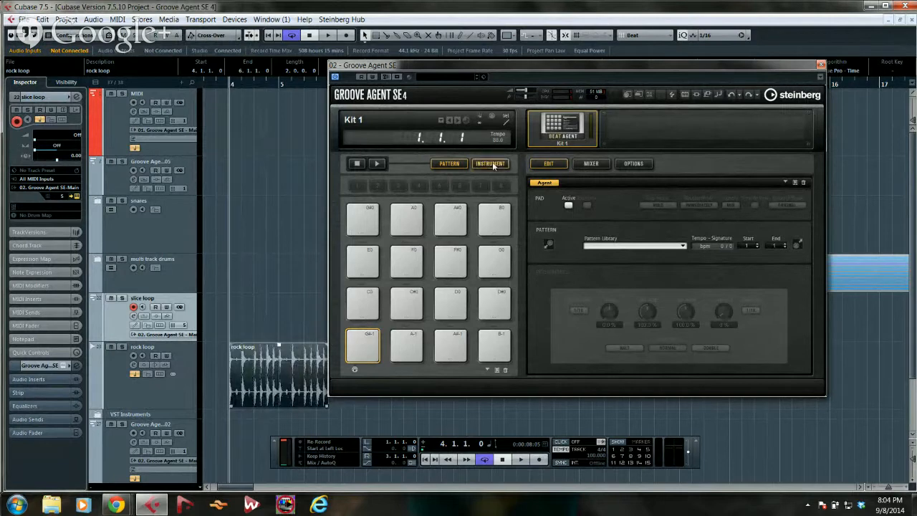
{"action": "right_click", "coordinate": [226, 365]}
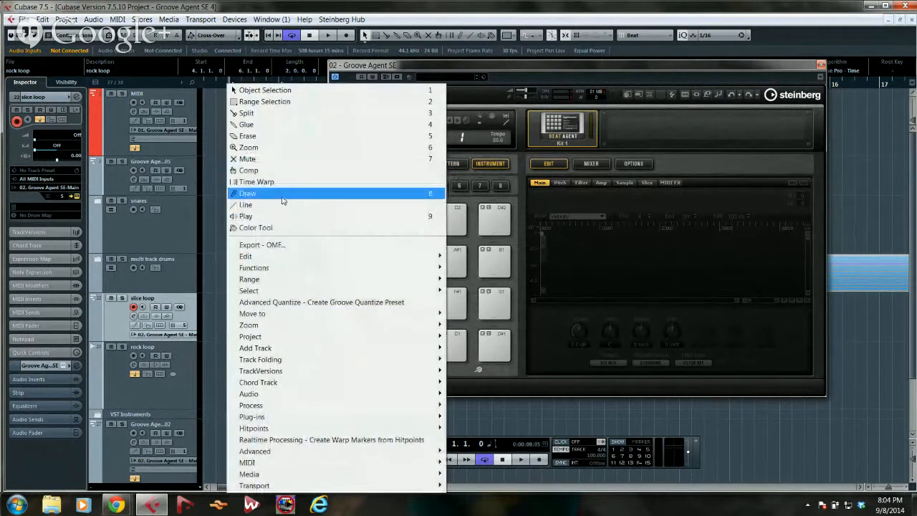
{"action": "left_click", "coordinate": [279, 216]}
{"action": "left_click", "coordinate": [227, 367]}
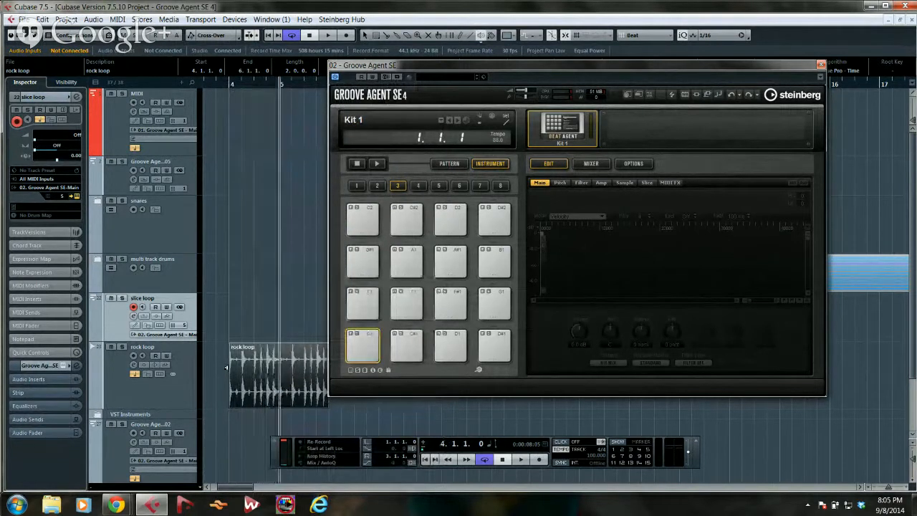
{"action": "left_click_drag", "start_coordinate": [226, 367], "coordinate": [361, 346]}
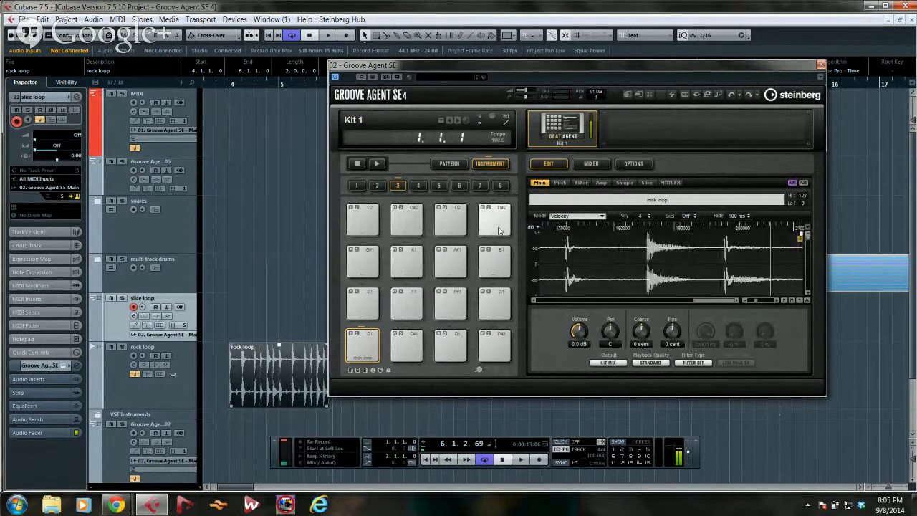
{"action": "left_click", "coordinate": [366, 343]}
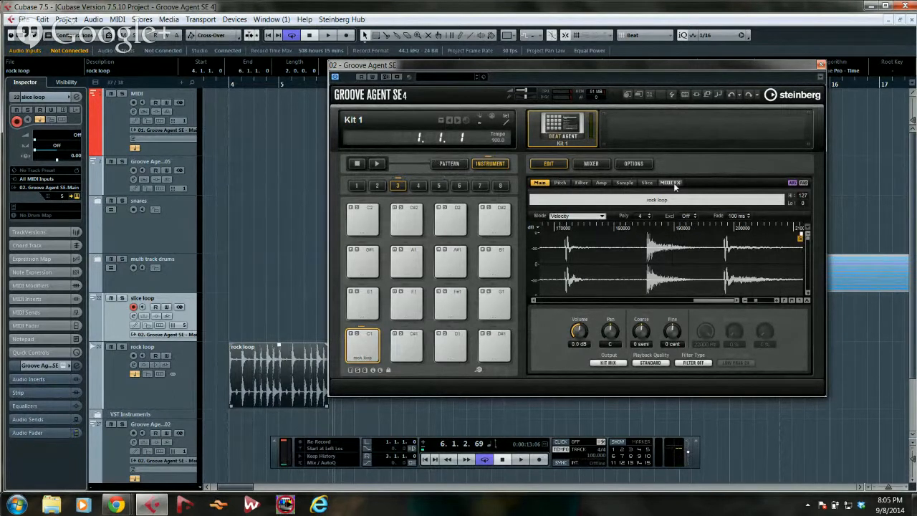
- Slice the rock loop across the instrument pads in Transient mode, and open the slice mode options
{"action": "left_click_drag", "start_coordinate": [555, 67], "coordinate": [511, 61]}
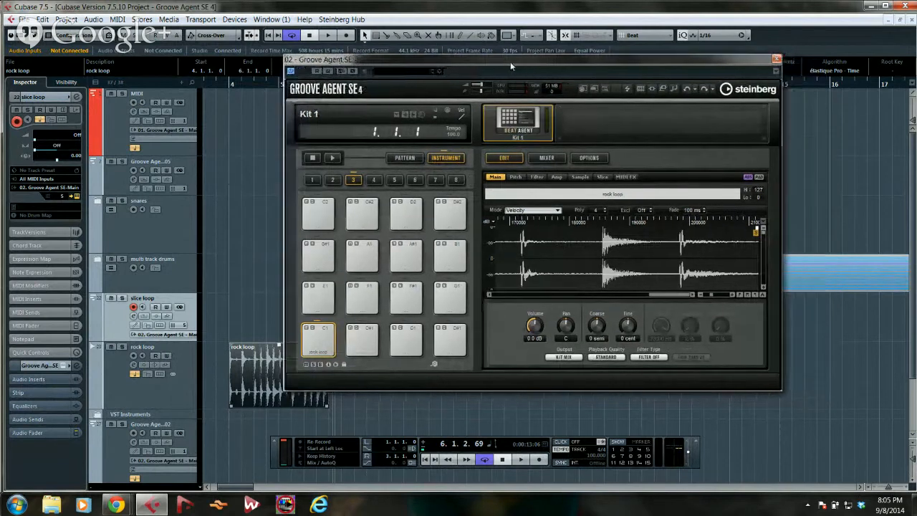
{"action": "left_click", "coordinate": [601, 177]}
{"action": "left_click", "coordinate": [622, 357]}
{"action": "left_click", "coordinate": [623, 357]}
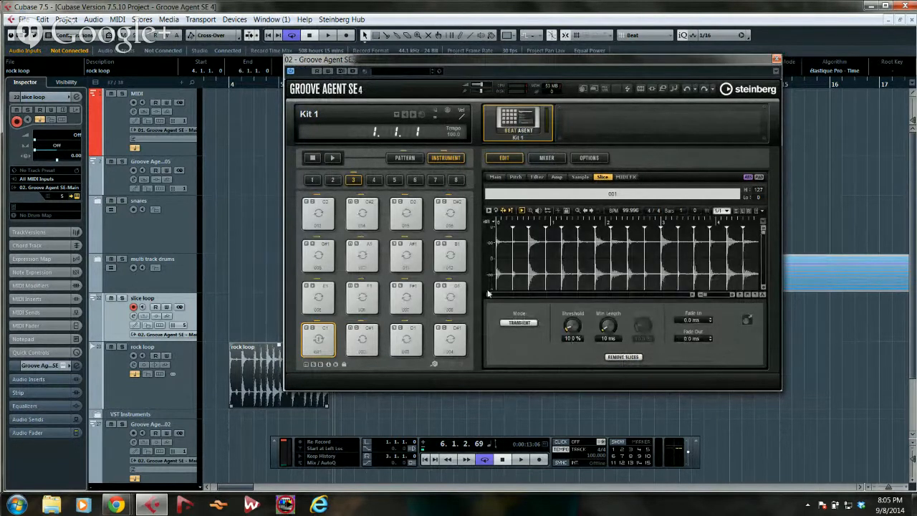
{"action": "left_click", "coordinate": [520, 323]}
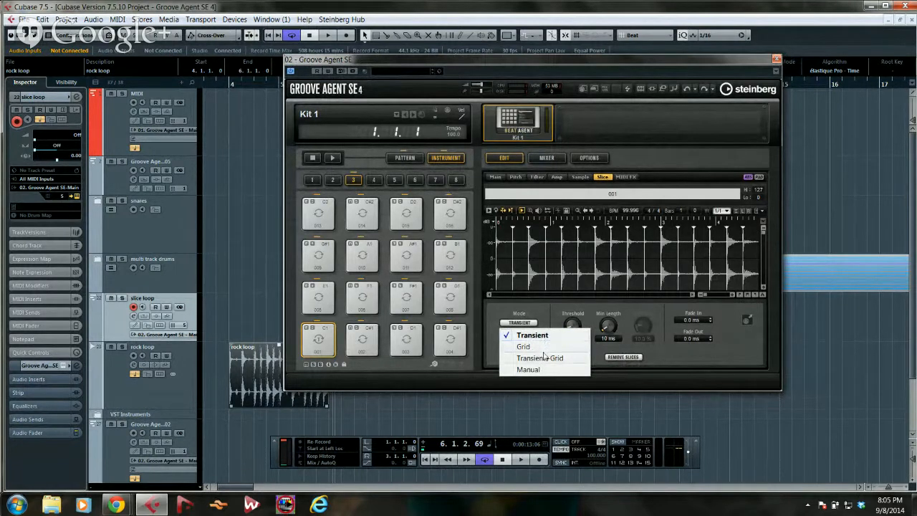
- Keep the Transient slice mode and solo the slice loop and rock loop tracks
{"action": "left_click", "coordinate": [552, 316]}
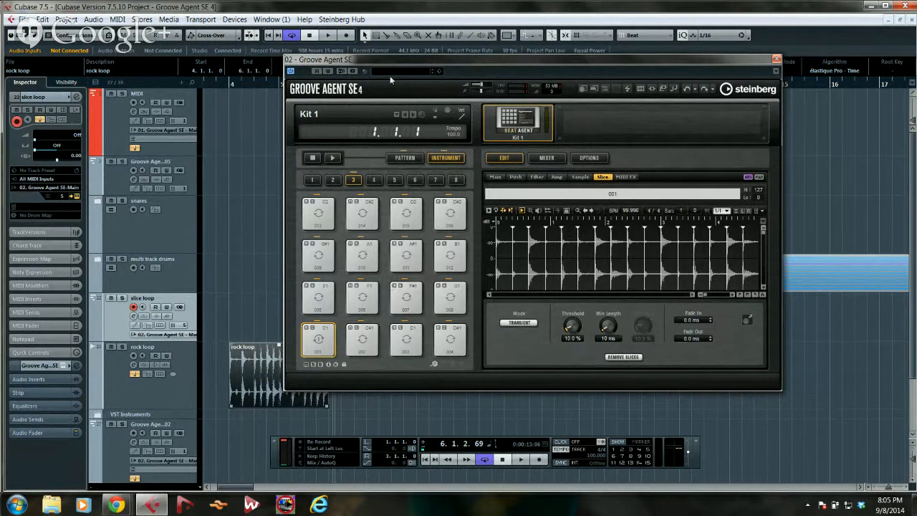
{"action": "left_click_drag", "start_coordinate": [381, 58], "coordinate": [477, 35]}
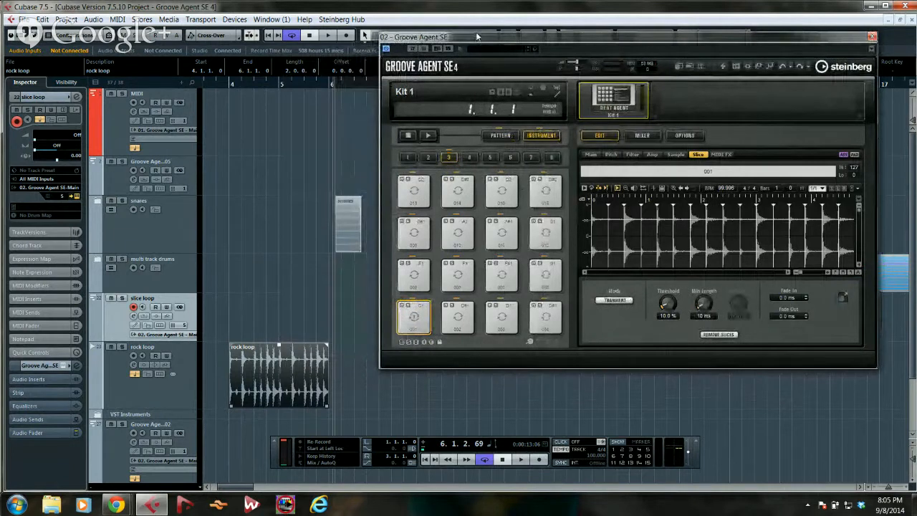
{"action": "left_click", "coordinate": [122, 299]}
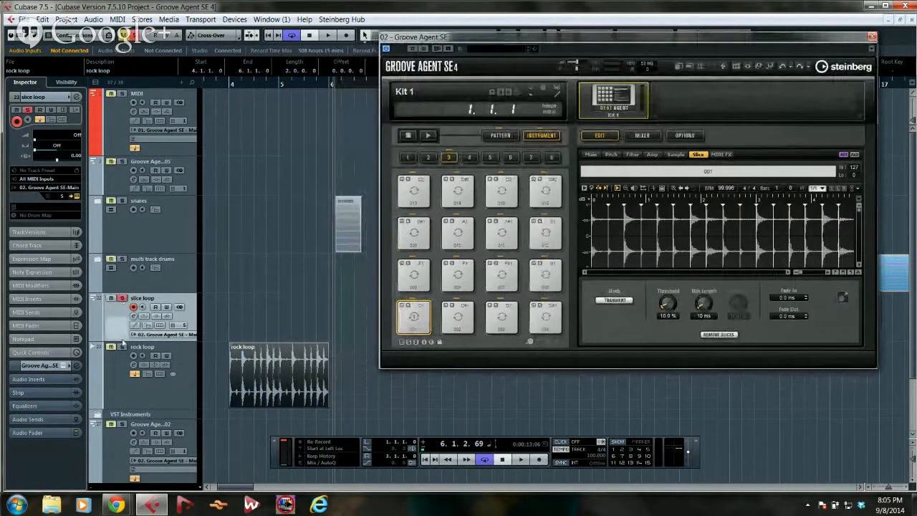
{"action": "left_click", "coordinate": [122, 347]}
- Audition all sixteen slice pads in order, from pad 001 to pad 016
{"action": "left_click", "coordinate": [414, 318]}
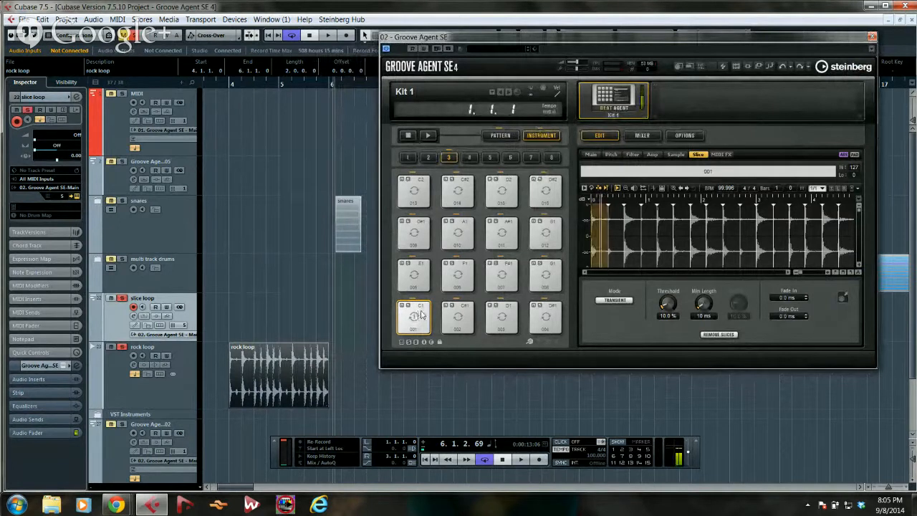
{"action": "left_click", "coordinate": [458, 316]}
{"action": "left_click", "coordinate": [498, 317]}
{"action": "left_click", "coordinate": [546, 318]}
{"action": "left_click", "coordinate": [415, 274]}
{"action": "left_click", "coordinate": [453, 275]}
{"action": "left_click", "coordinate": [501, 274]}
{"action": "left_click", "coordinate": [547, 274]}
{"action": "left_click", "coordinate": [414, 238]}
{"action": "left_click", "coordinate": [458, 235]}
{"action": "left_click", "coordinate": [502, 235]}
{"action": "left_click", "coordinate": [542, 243]}
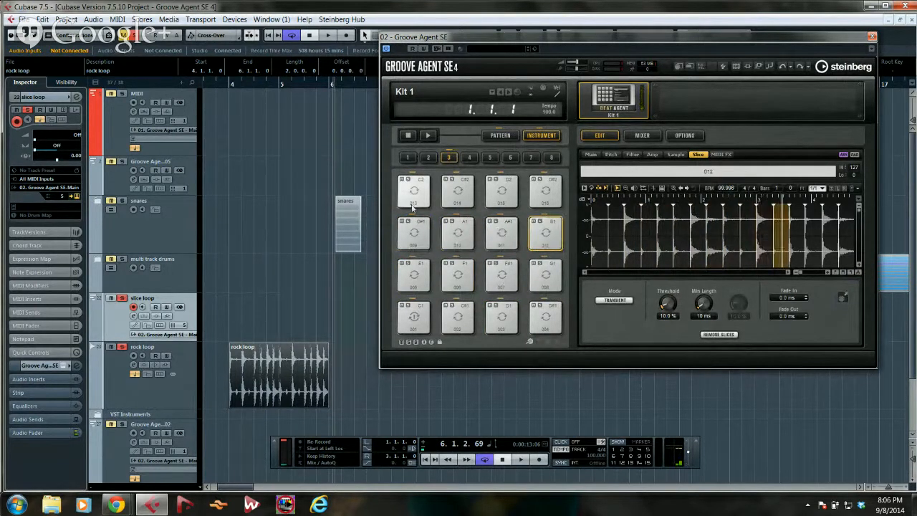
{"action": "left_click", "coordinate": [413, 192]}
{"action": "left_click", "coordinate": [457, 191]}
{"action": "left_click", "coordinate": [502, 192]}
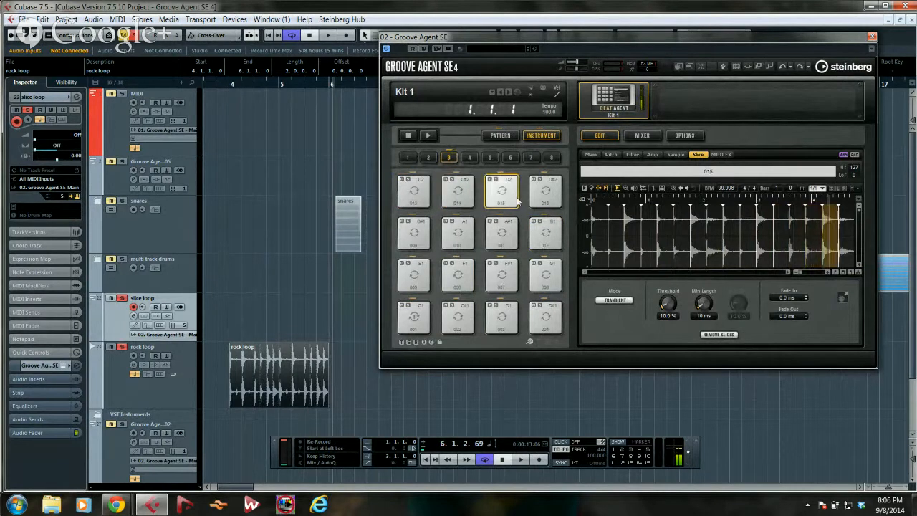
{"action": "left_click", "coordinate": [528, 192]}
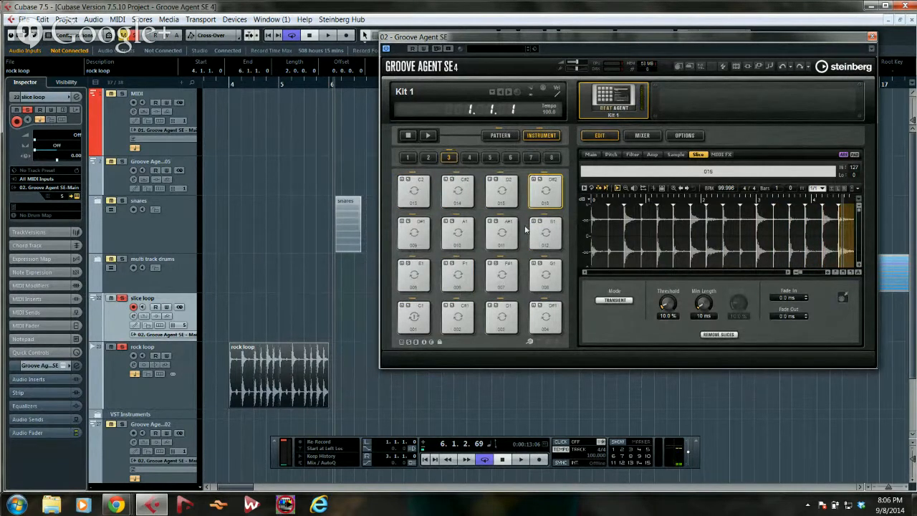
- Audition the rock loop pattern pad and place its MIDI pattern on the slice loop track at bar 6
{"action": "left_click", "coordinate": [494, 135]}
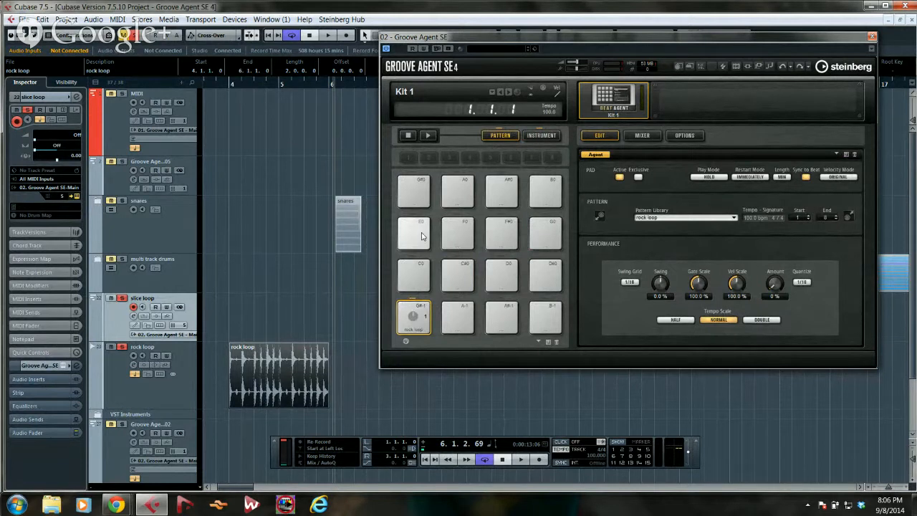
{"action": "left_click", "coordinate": [412, 315]}
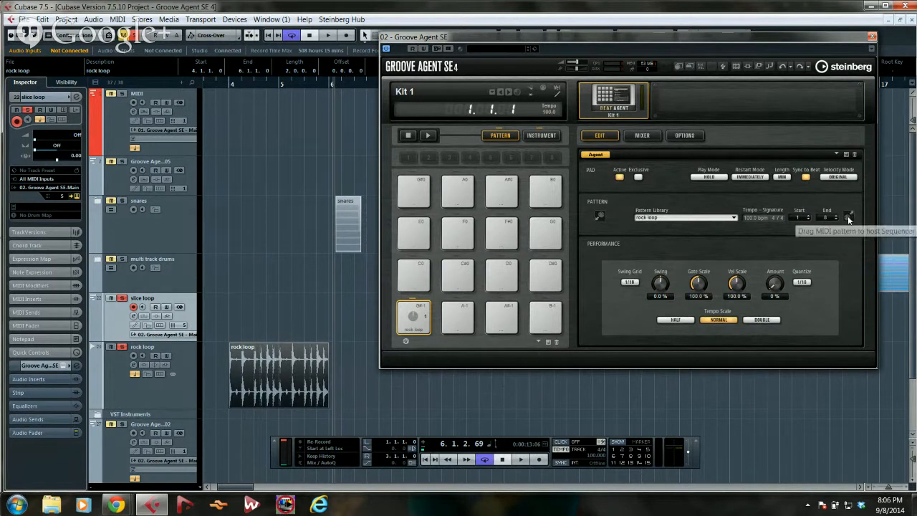
{"action": "left_click_drag", "start_coordinate": [849, 220], "coordinate": [350, 323]}
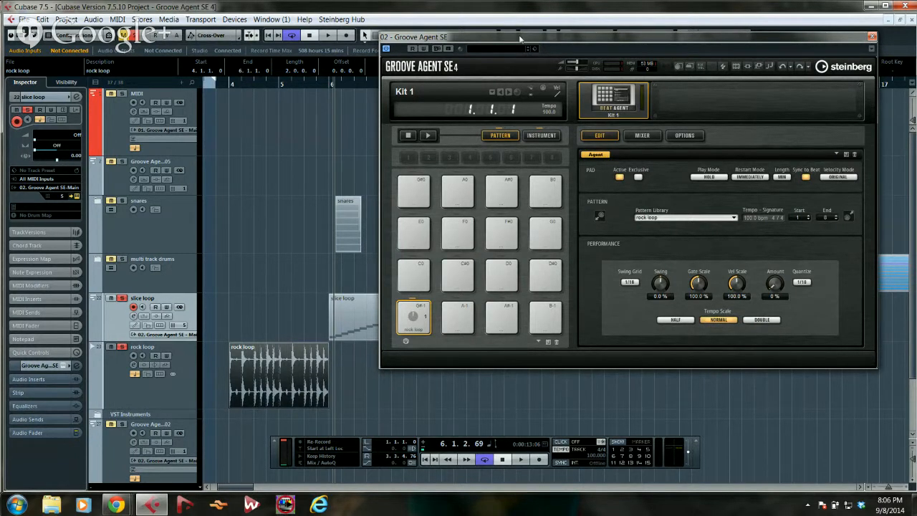
{"action": "left_click_drag", "start_coordinate": [518, 30], "coordinate": [556, 92]}
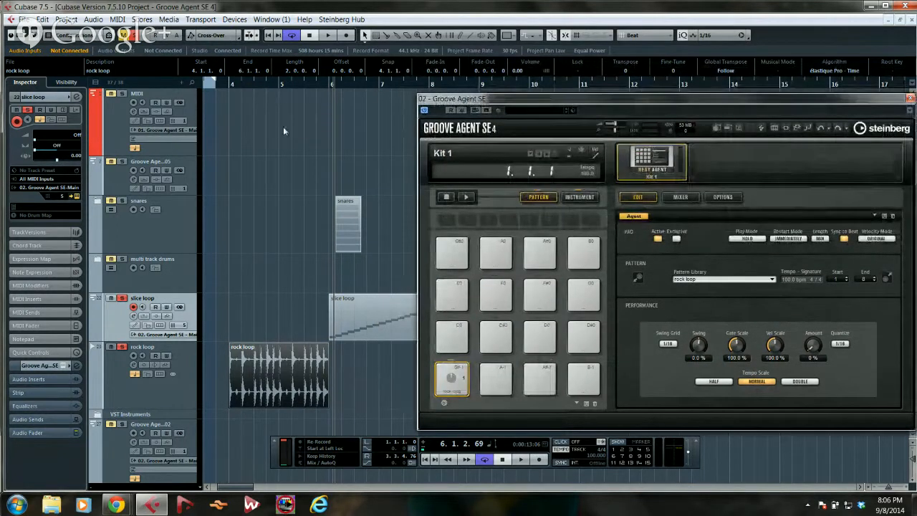
- Play the rock loop followed by the slice loop part, and show the instrument pads during playback
{"action": "left_click_drag", "start_coordinate": [287, 82], "coordinate": [276, 84]}
{"action": "key", "text": "space"}
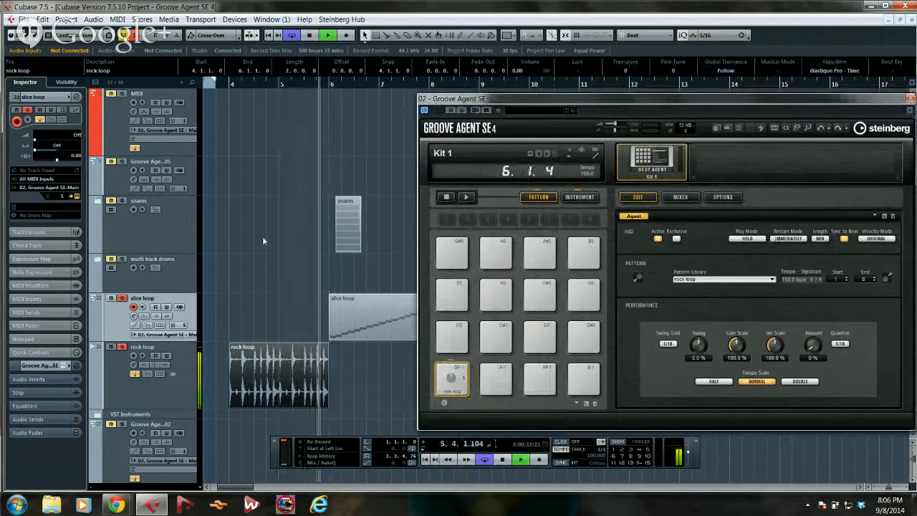
{"action": "left_click", "coordinate": [579, 197]}
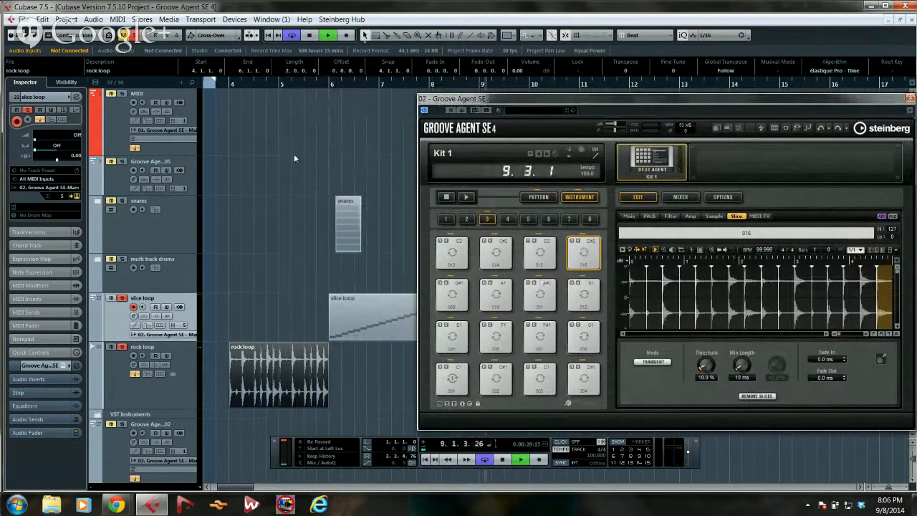
{"action": "key", "text": "space"}
- Duplicate the slice loop part twice so three copies run from bar 6
{"action": "left_click_drag", "start_coordinate": [264, 81], "coordinate": [322, 314]}
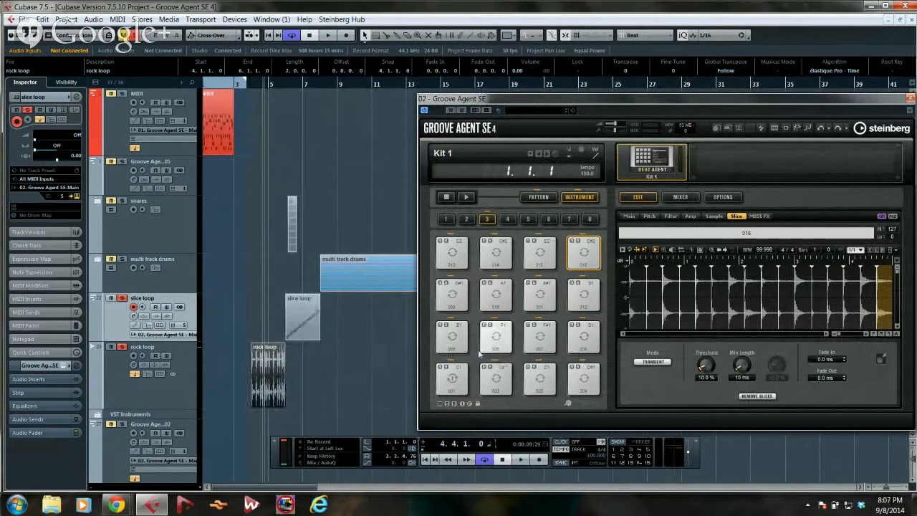
{"action": "left_click", "coordinate": [310, 330]}
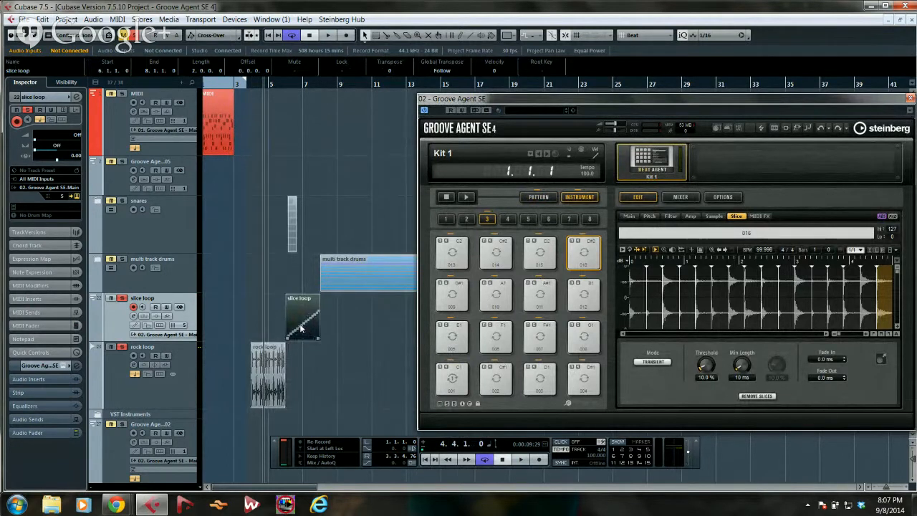
{"action": "key", "text": "ctrl+d"}
{"action": "key", "text": "ctrl+d"}
- Open the second slice loop part in the Key Editor and activate the Object Selection tool
{"action": "left_click", "coordinate": [333, 323]}
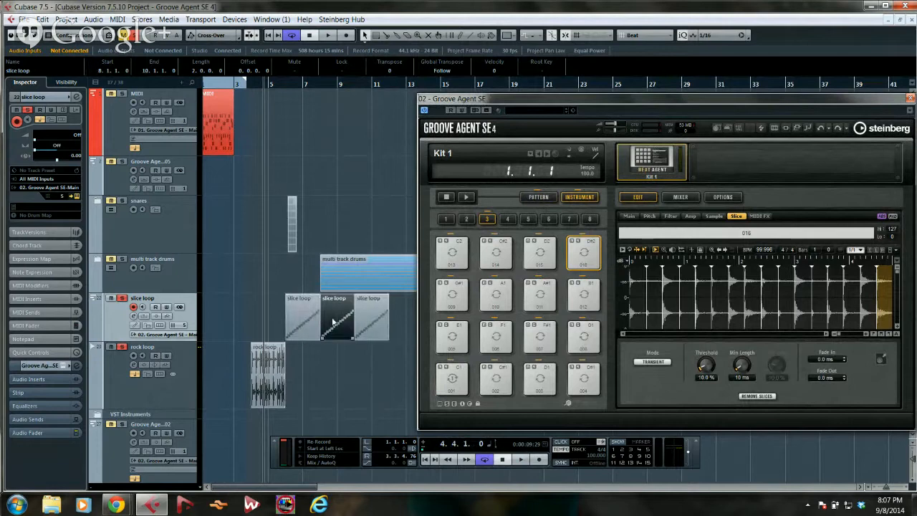
{"action": "double_click", "coordinate": [333, 320]}
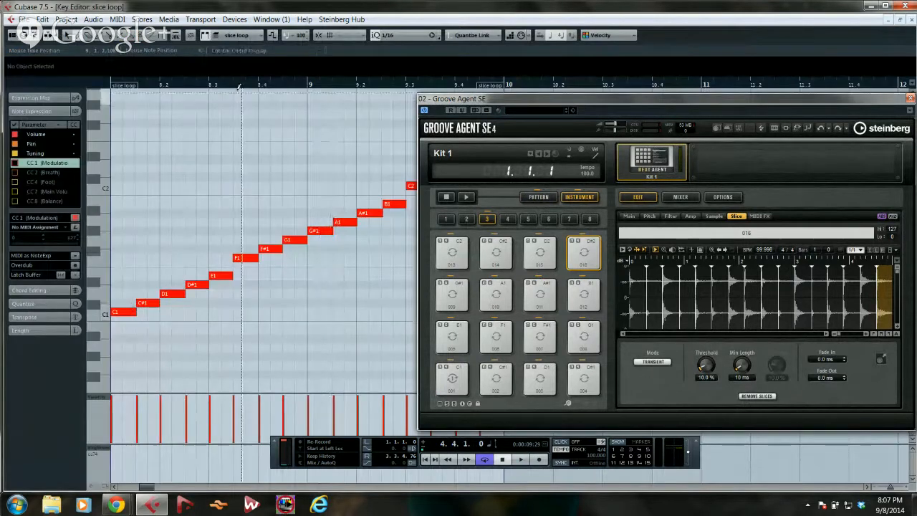
{"action": "left_click_drag", "start_coordinate": [202, 87], "coordinate": [194, 66]}
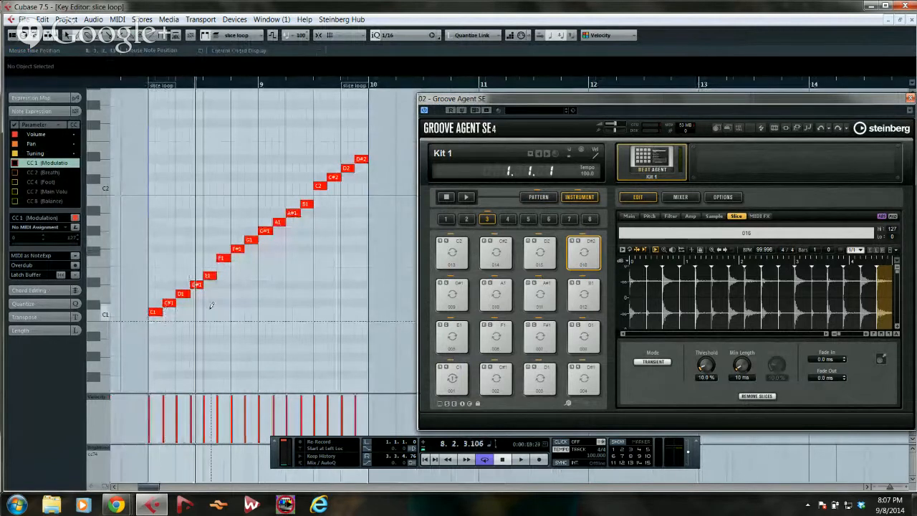
{"action": "right_click", "coordinate": [166, 304]}
{"action": "left_click", "coordinate": [188, 21]}
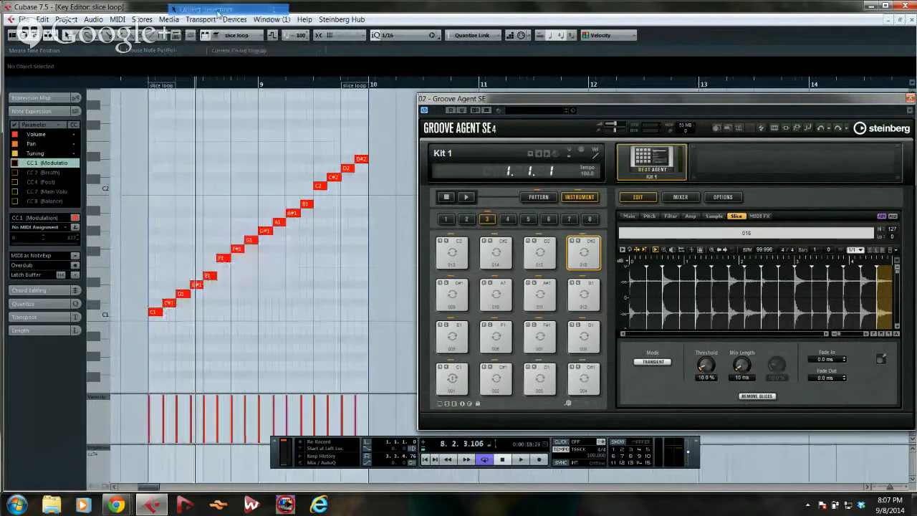
- Repitch the part's notes in order to D1, C#1, C1, D#1, D1, F1, F#1, F1, G#1, G#1, A#1, B1, C2, A#1, D2, G1, and close the editor
{"action": "left_click", "coordinate": [154, 313]}
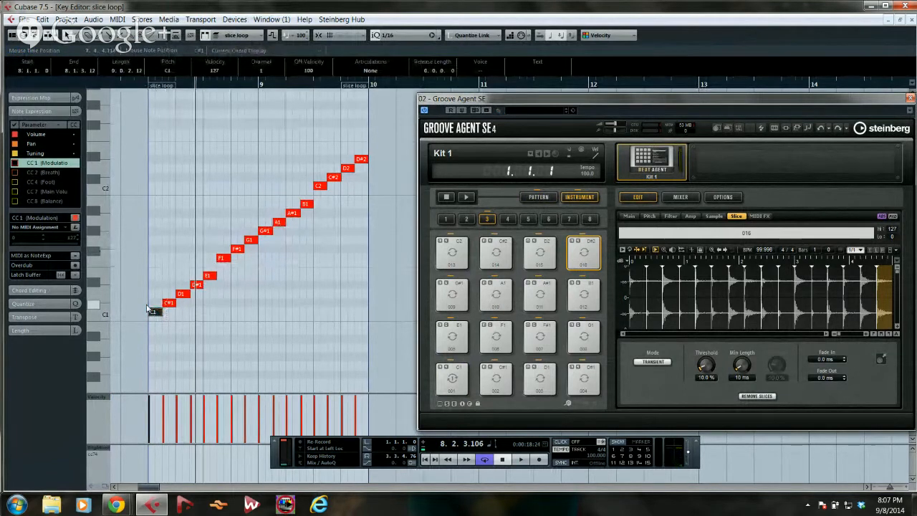
{"action": "key", "text": "Up"}
{"action": "key", "text": "Up"}
{"action": "key", "text": "Right"}
{"action": "key", "text": "Right"}
{"action": "key", "text": "Down"}
{"action": "key", "text": "Down"}
{"action": "key", "text": "Right"}
{"action": "key", "text": "Right"}
{"action": "key", "text": "Down"}
{"action": "key", "text": "Down"}
{"action": "key", "text": "Right"}
{"action": "key", "text": "Right"}
{"action": "key", "text": "Right"}
{"action": "key", "text": "Down"}
{"action": "key", "text": "Down"}
{"action": "key", "text": "Right"}
{"action": "key", "text": "Right"}
{"action": "key", "text": "Down"}
{"action": "key", "text": "Right"}
{"action": "key", "text": "Right"}
{"action": "key", "text": "Right"}
{"action": "key", "text": "Right"}
{"action": "key", "text": "Down"}
{"action": "key", "text": "Down"}
{"action": "key", "text": "Down"}
{"action": "key", "text": "Right"}
{"action": "key", "text": "Right"}
{"action": "key", "text": "Down"}
{"action": "key", "text": "Down"}
{"action": "key", "text": "Down"}
{"action": "key", "text": "Down"}
{"action": "key", "text": "Down"}
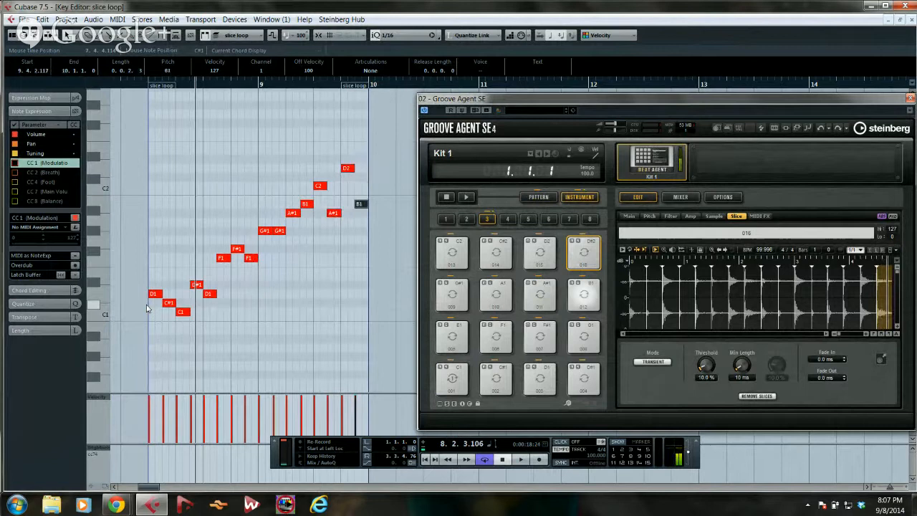
{"action": "key", "text": "Down"}
{"action": "key", "text": "Down"}
{"action": "key", "text": "Down"}
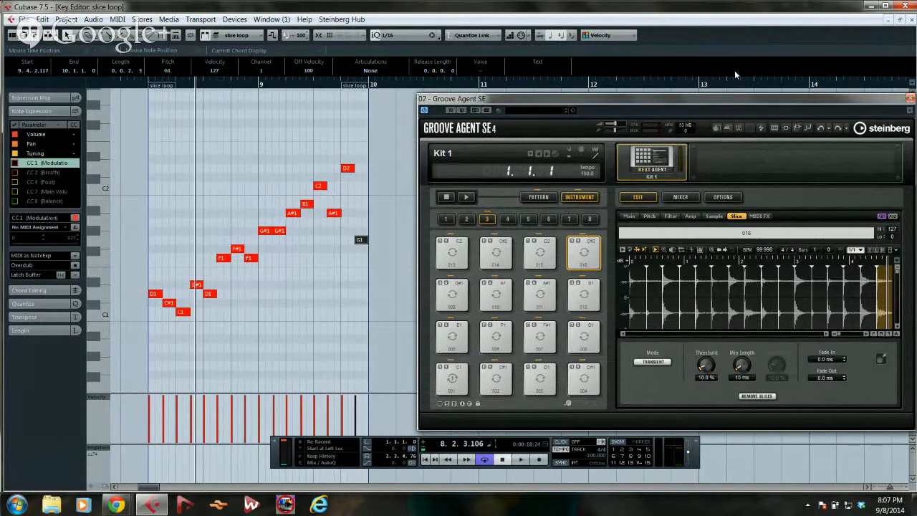
{"action": "left_click", "coordinate": [911, 20]}
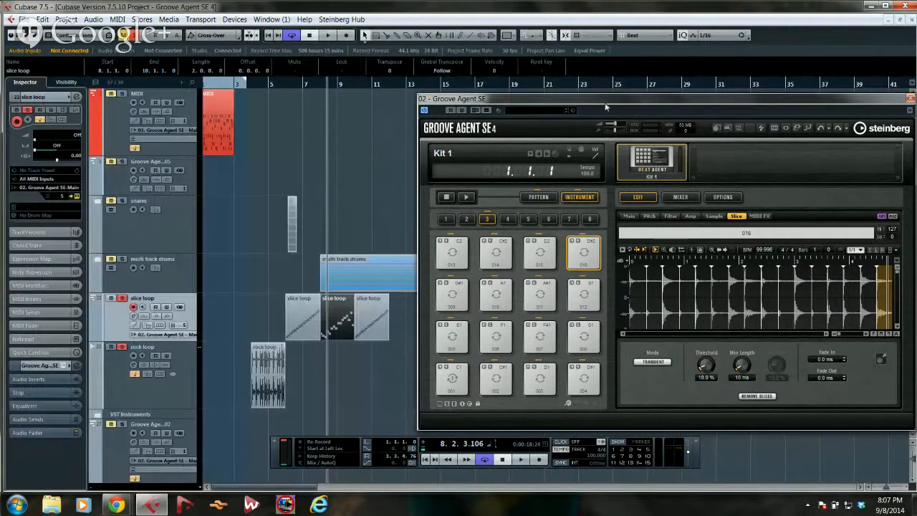
- Play the project from just before the rock loop through all three slice loop parts
{"action": "left_click_drag", "start_coordinate": [280, 84], "coordinate": [248, 89]}
{"action": "key", "text": "space"}
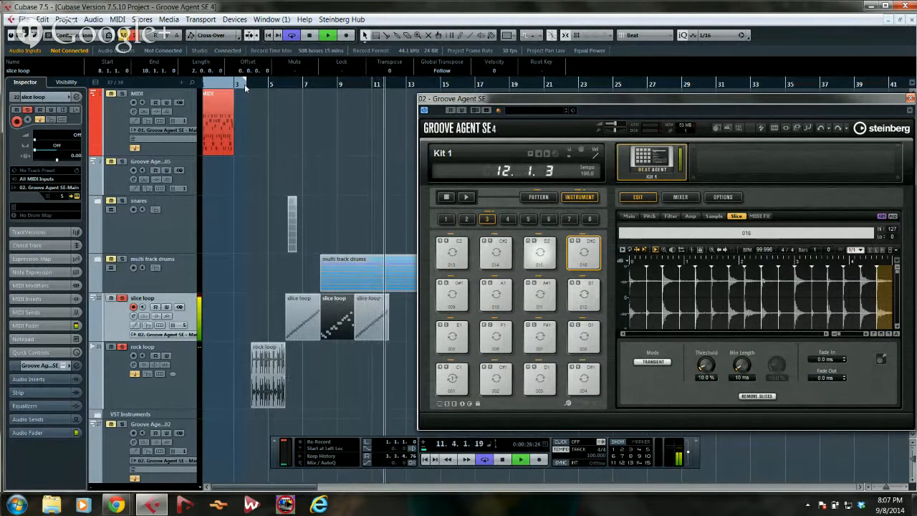
{"action": "key", "text": "space"}
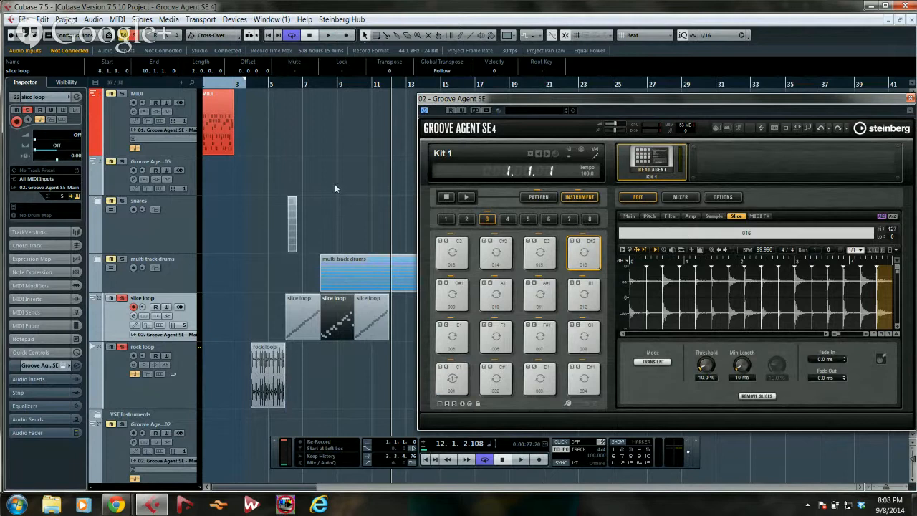
- Assign the edited second slice loop part to pattern pad A-1 in Groove Agent SE and audition it
{"action": "left_click", "coordinate": [538, 197]}
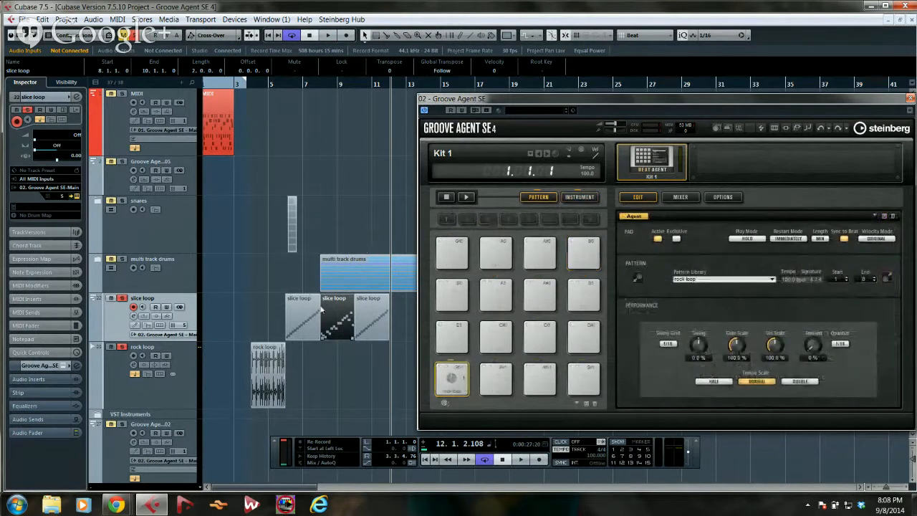
{"action": "left_click_drag", "start_coordinate": [334, 316], "coordinate": [497, 375]}
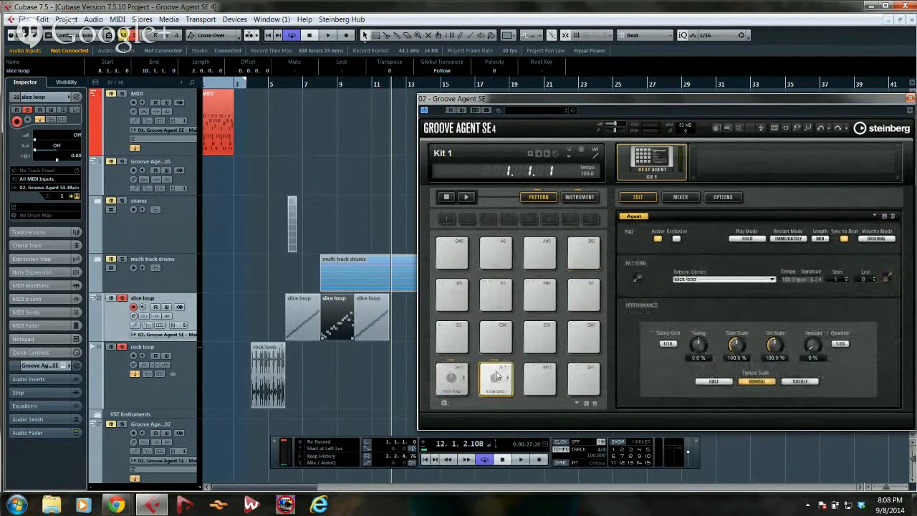
{"action": "left_click", "coordinate": [500, 382]}
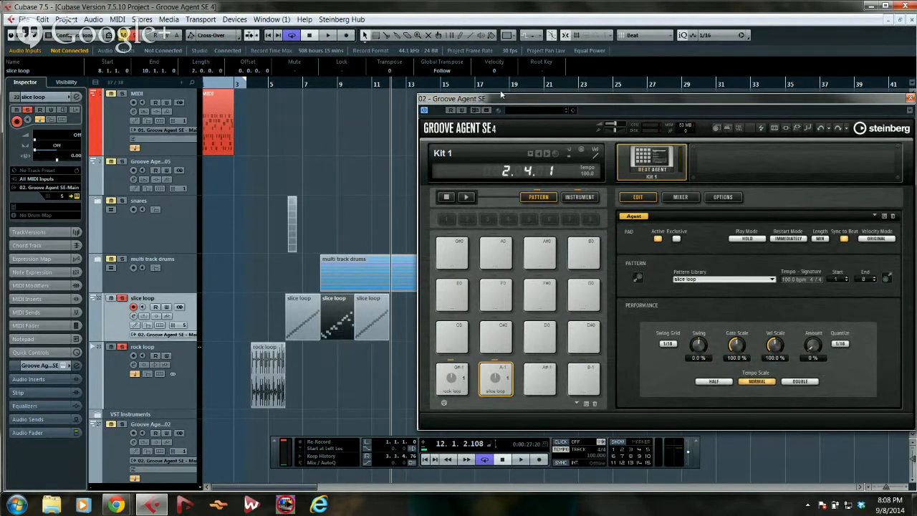
- Erase the three slice loop parts from the slice loop track
{"action": "left_click", "coordinate": [235, 19]}
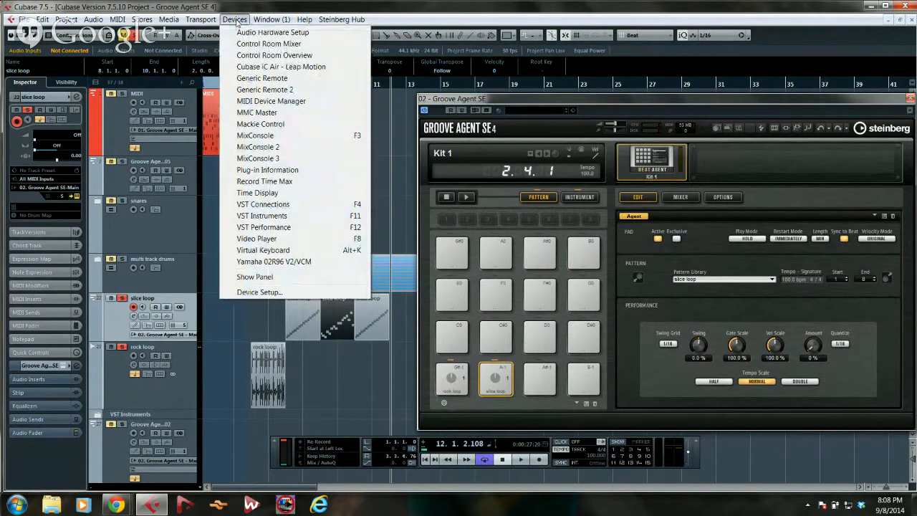
{"action": "right_click", "coordinate": [376, 119]}
{"action": "left_click", "coordinate": [394, 206]}
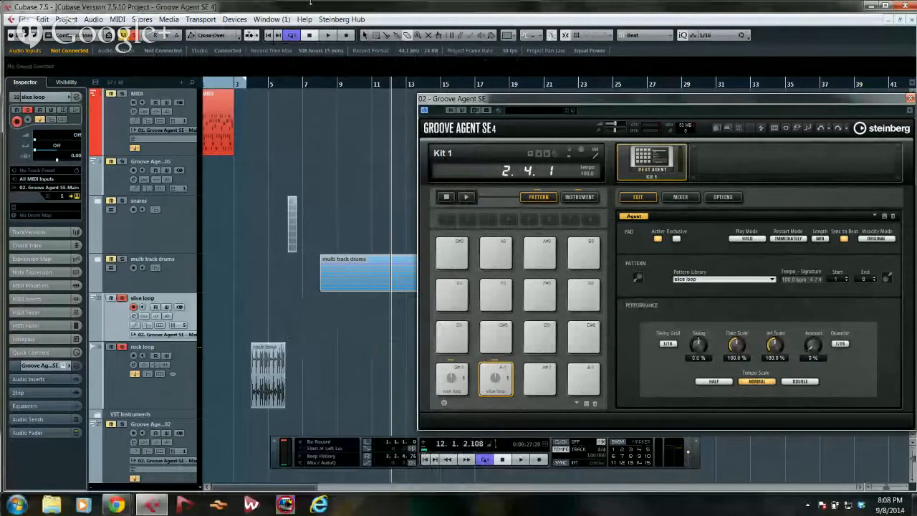
- Load Groove Agent 4 on a new instrument track
{"action": "left_click", "coordinate": [234, 19]}
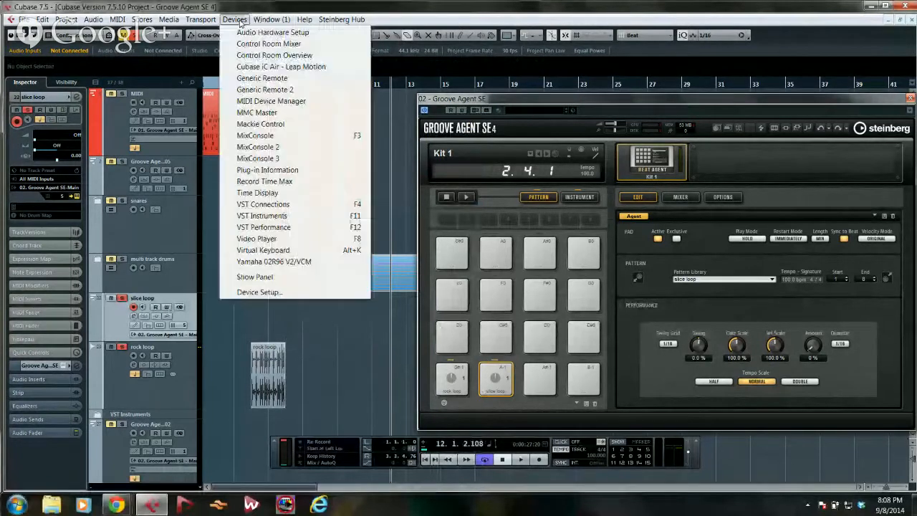
{"action": "left_click", "coordinate": [292, 215]}
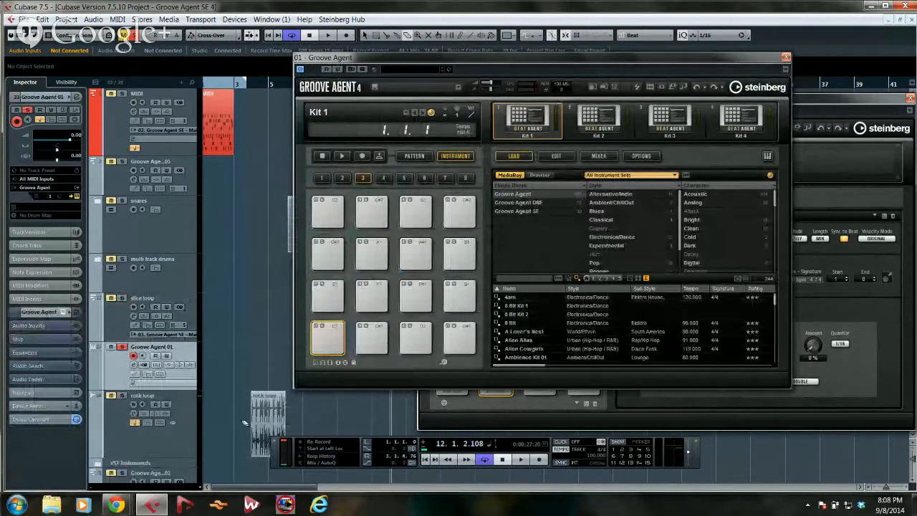
- Activate the Object Selection tool and load the rock loop audio onto pad C1 of Groove Agent 4
{"action": "right_click", "coordinate": [240, 423]}
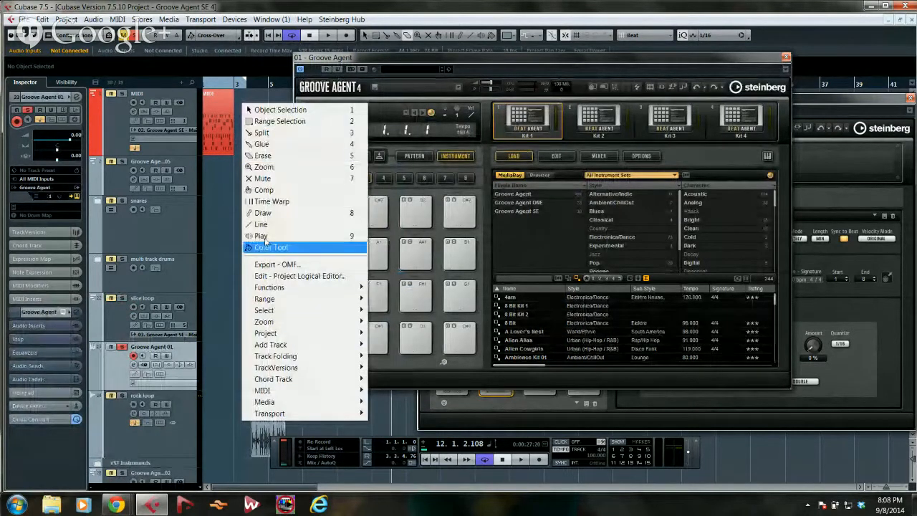
{"action": "left_click", "coordinate": [267, 235]}
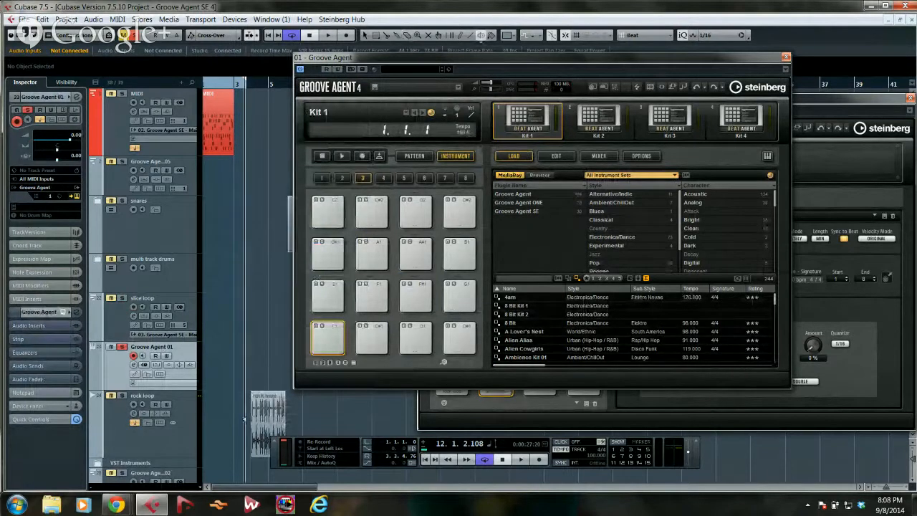
{"action": "right_click", "coordinate": [245, 420]}
{"action": "left_click", "coordinate": [282, 110]}
{"action": "left_click_drag", "start_coordinate": [270, 413], "coordinate": [327, 338]}
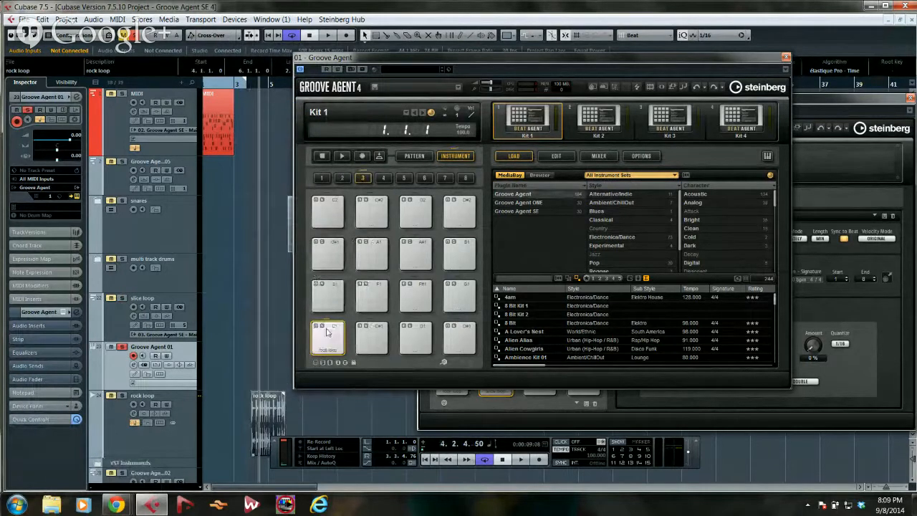
- Create slices from the rock loop on pad C1 in Groove Agent 4 and audition the C#2 and G#1 slice pads
{"action": "left_click_drag", "start_coordinate": [542, 55], "coordinate": [478, 59]}
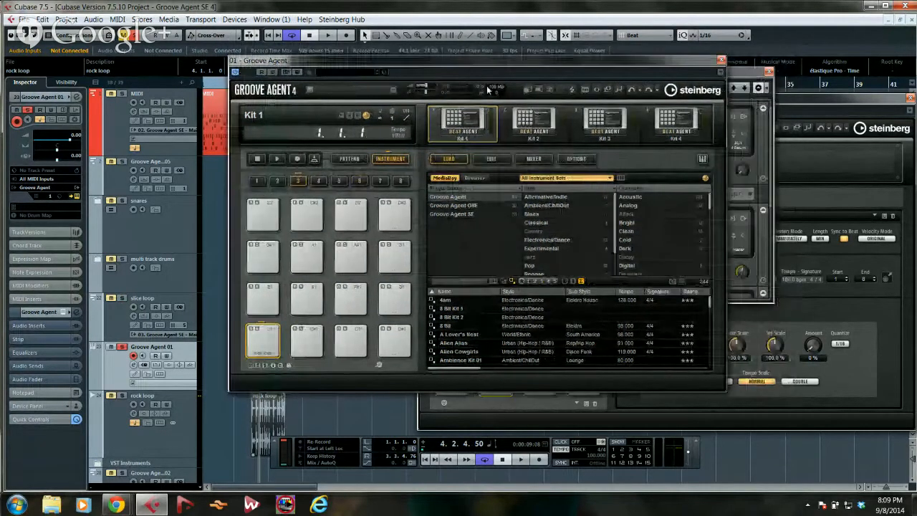
{"action": "left_click", "coordinate": [492, 158]}
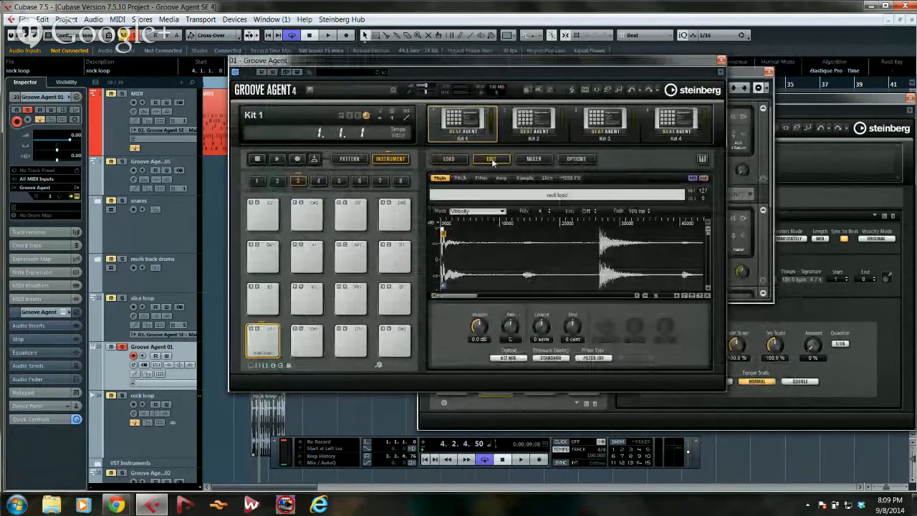
{"action": "left_click", "coordinate": [548, 178]}
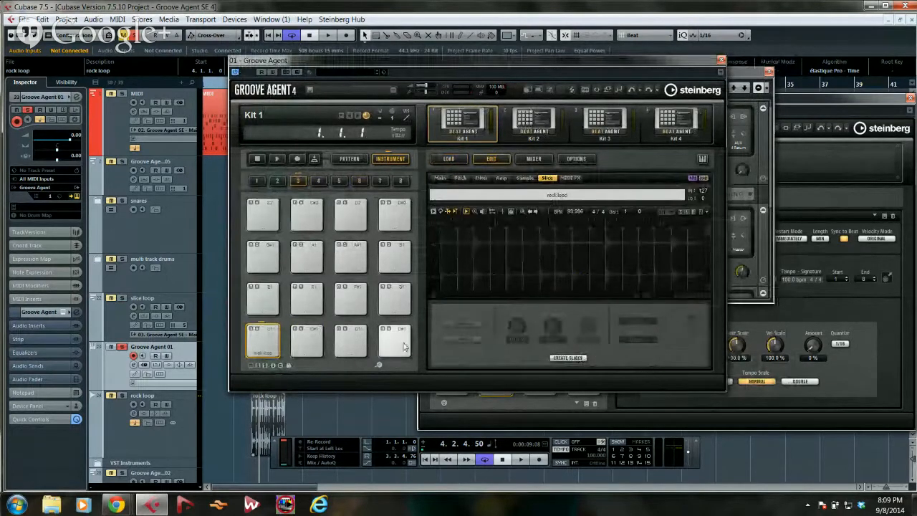
{"action": "left_click", "coordinate": [567, 357]}
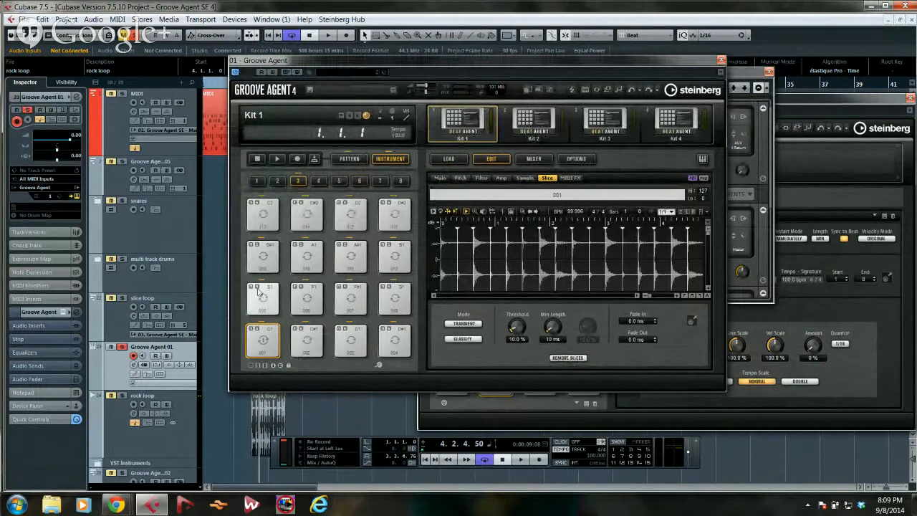
{"action": "left_click", "coordinate": [306, 215]}
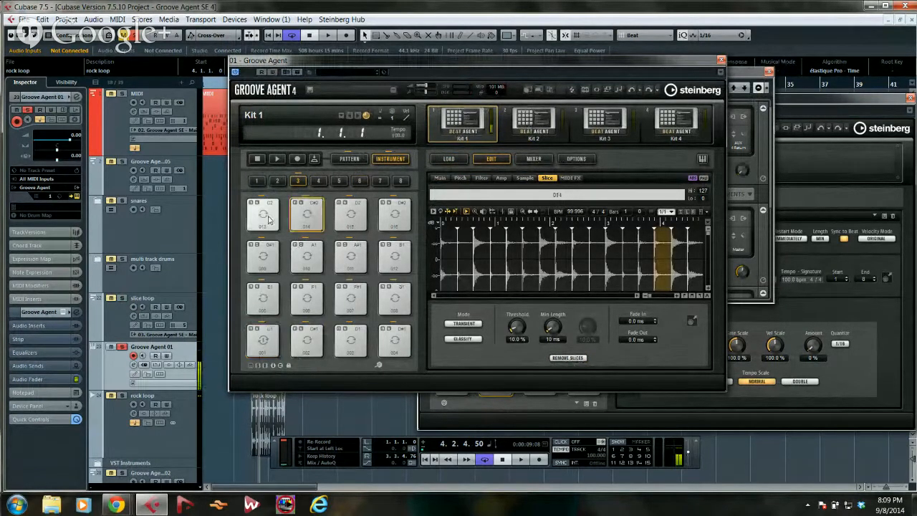
{"action": "left_click", "coordinate": [263, 256]}
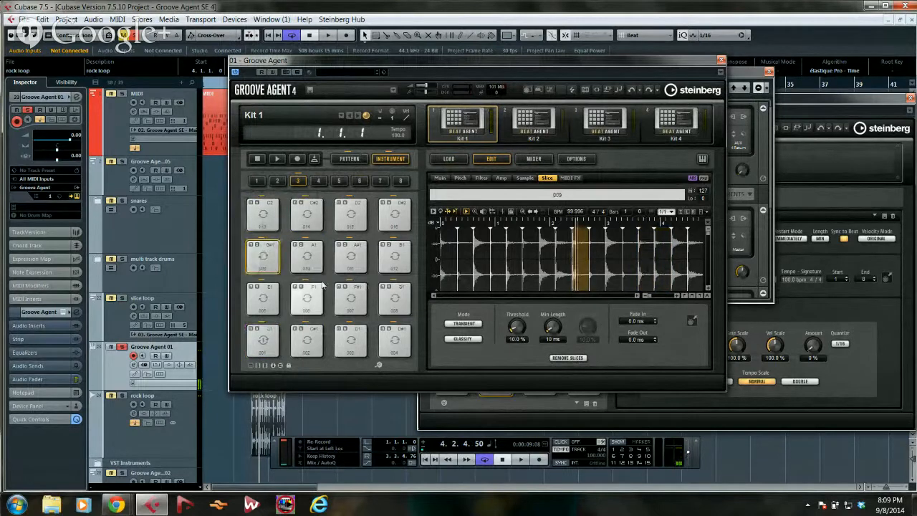
- Classify the rock loop slices by drum type and audition the resulting snare, hi-hat and kick pads
{"action": "left_click", "coordinate": [457, 342]}
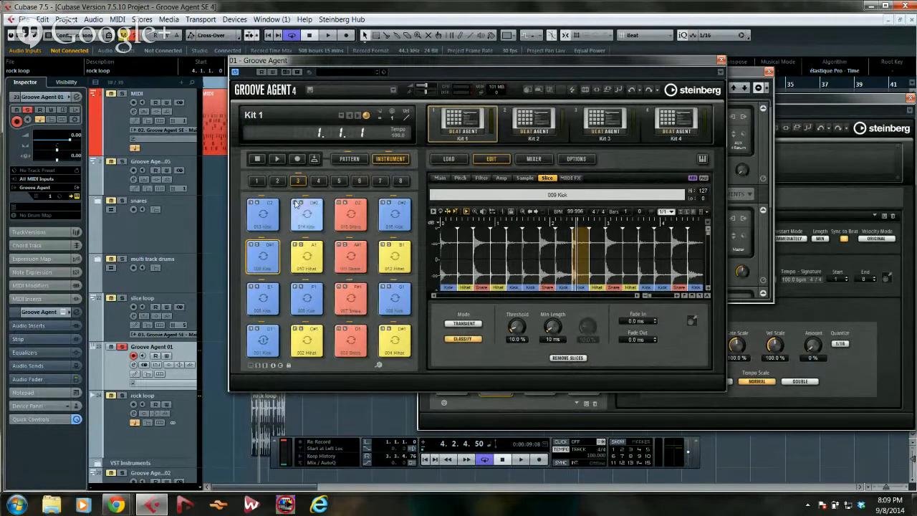
{"action": "left_click", "coordinate": [355, 217]}
{"action": "left_click", "coordinate": [351, 256]}
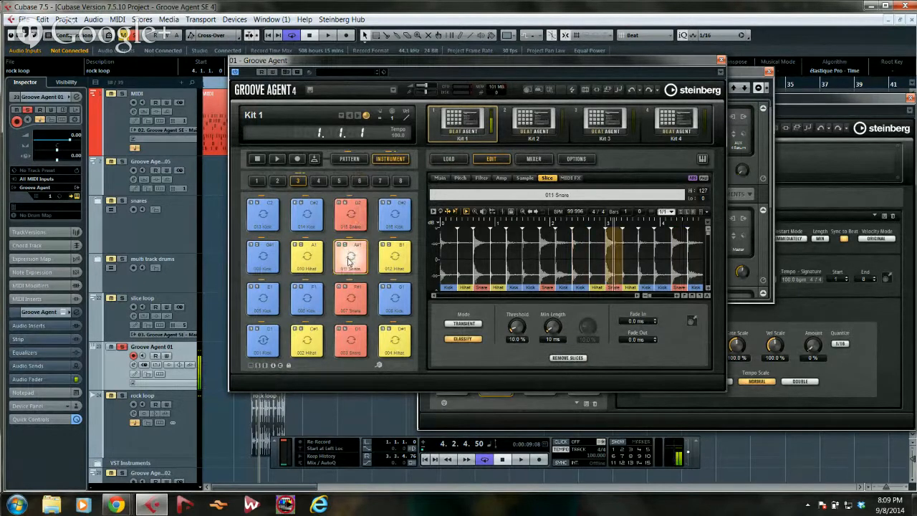
{"action": "left_click", "coordinate": [350, 298]}
{"action": "left_click", "coordinate": [304, 264]}
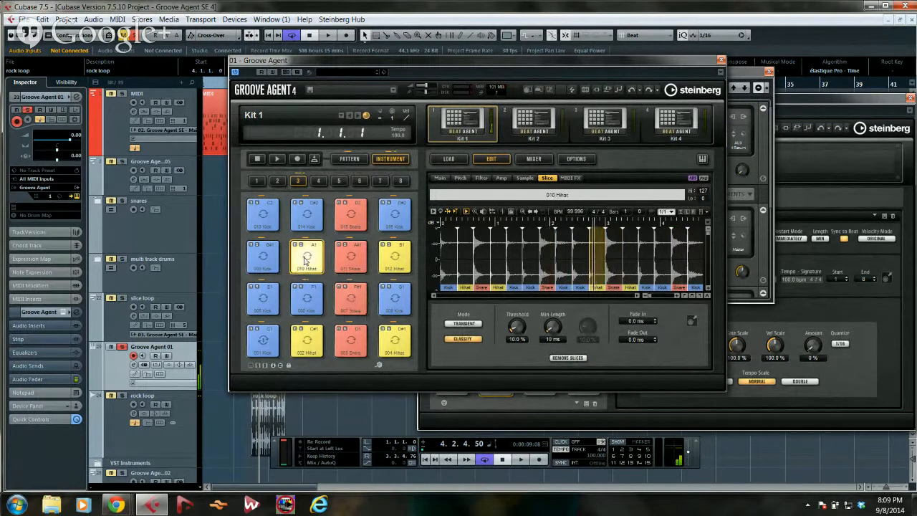
{"action": "left_click", "coordinate": [314, 299]}
{"action": "left_click", "coordinate": [350, 215]}
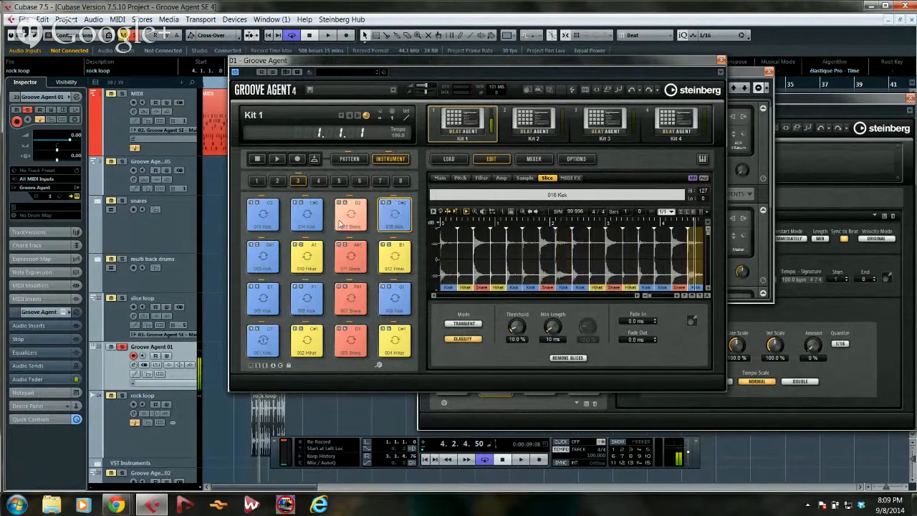
{"action": "left_click", "coordinate": [350, 264]}
{"action": "left_click", "coordinate": [350, 300]}
{"action": "left_click", "coordinate": [350, 340]}
{"action": "left_click", "coordinate": [350, 299]}
{"action": "left_click", "coordinate": [351, 264]}
- Set all notes of the snare class to D1 in the rock loop pattern and play the pattern back from its pad
{"action": "left_click", "coordinate": [346, 159]}
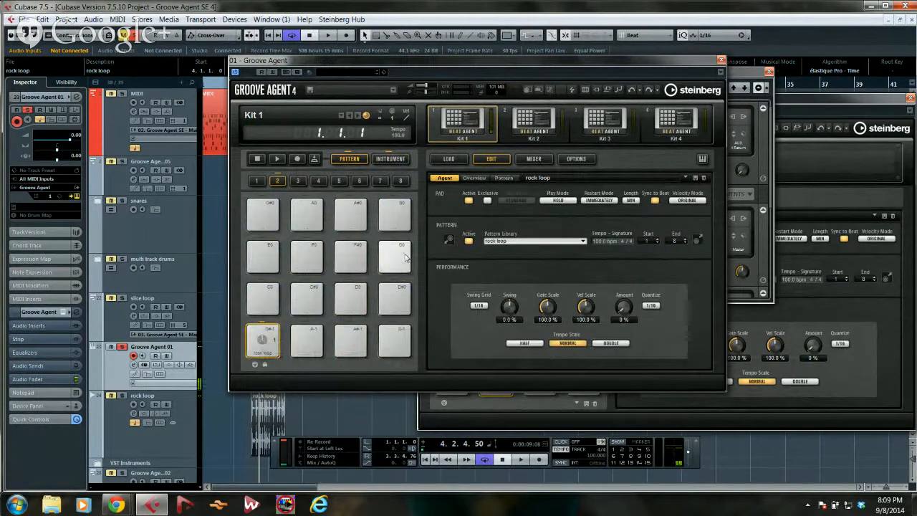
{"action": "left_click", "coordinate": [504, 178]}
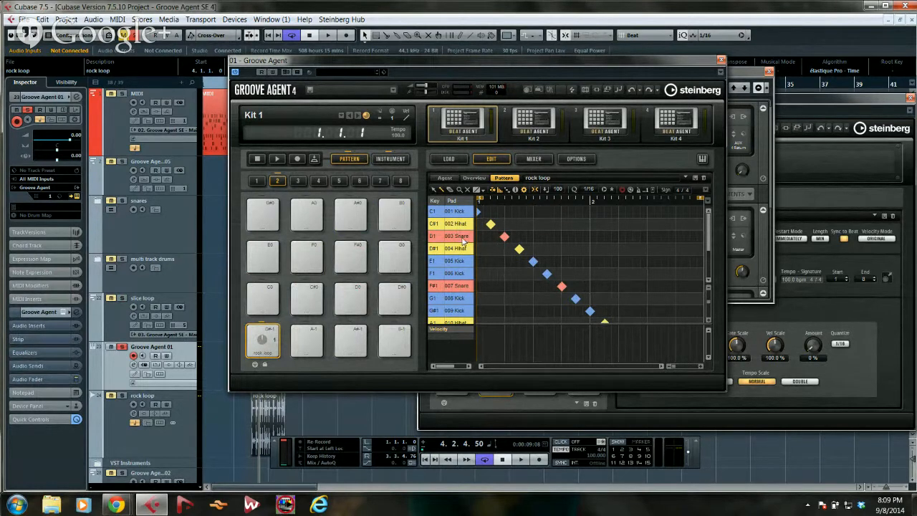
{"action": "right_click", "coordinate": [462, 240]}
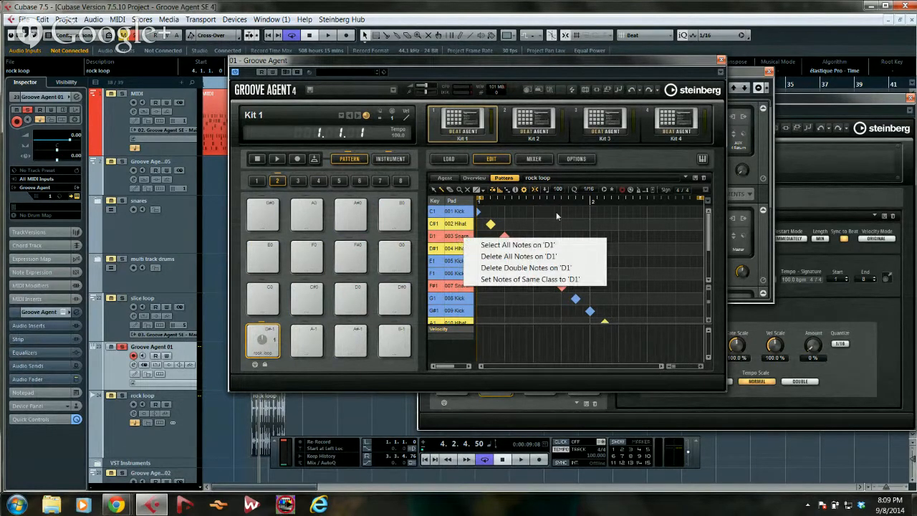
{"action": "left_click", "coordinate": [507, 280]}
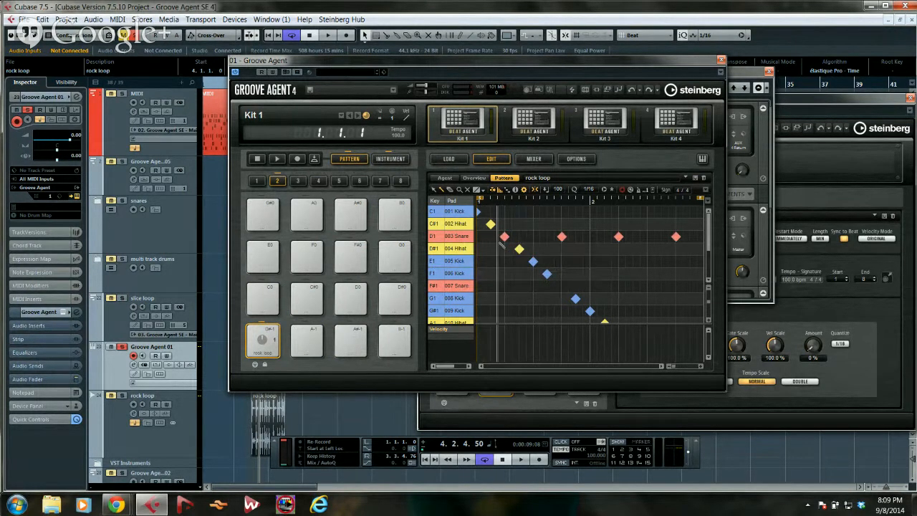
{"action": "left_click", "coordinate": [263, 342]}
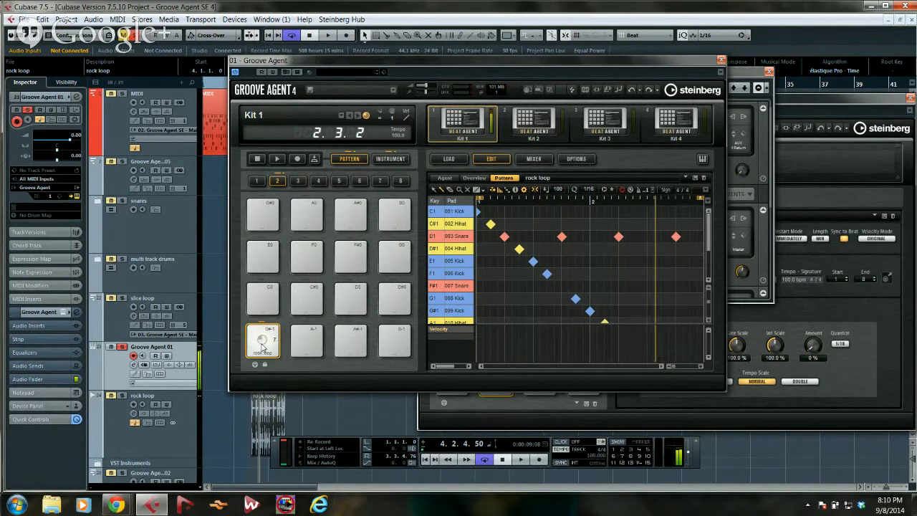
{"action": "left_click", "coordinate": [262, 347]}
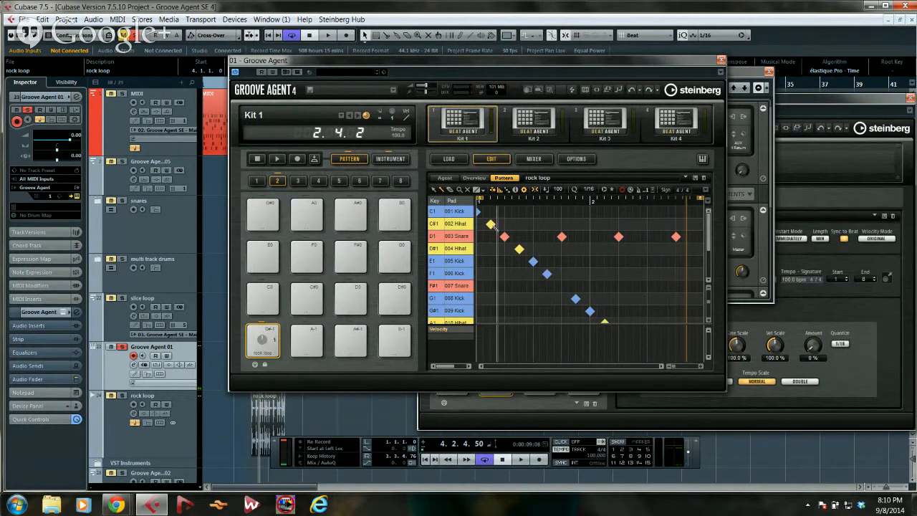
- Browse the programs for the kit slot and filter the instrument sets to the Beat Agent Kits
{"action": "left_click", "coordinate": [449, 159]}
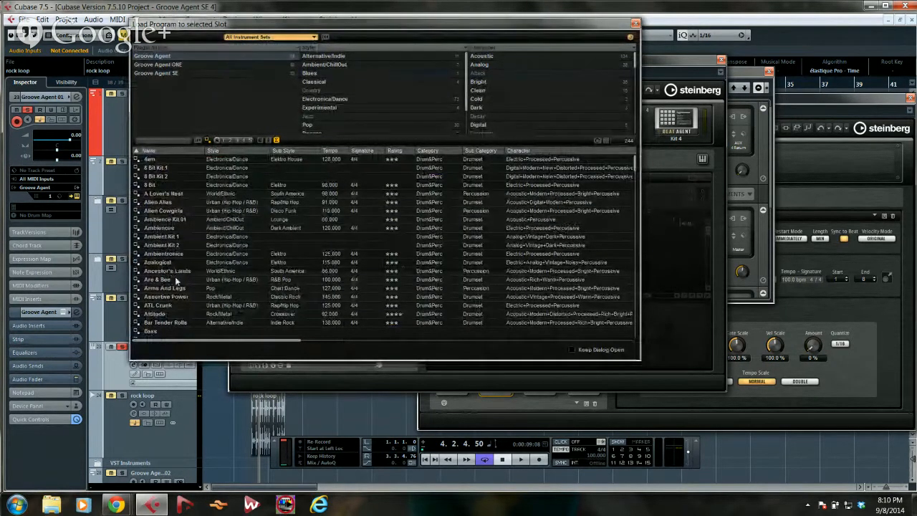
{"action": "scroll", "coordinate": [175, 277], "scroll_direction": "down", "scroll_amount": 3}
{"action": "left_click", "coordinate": [267, 37]}
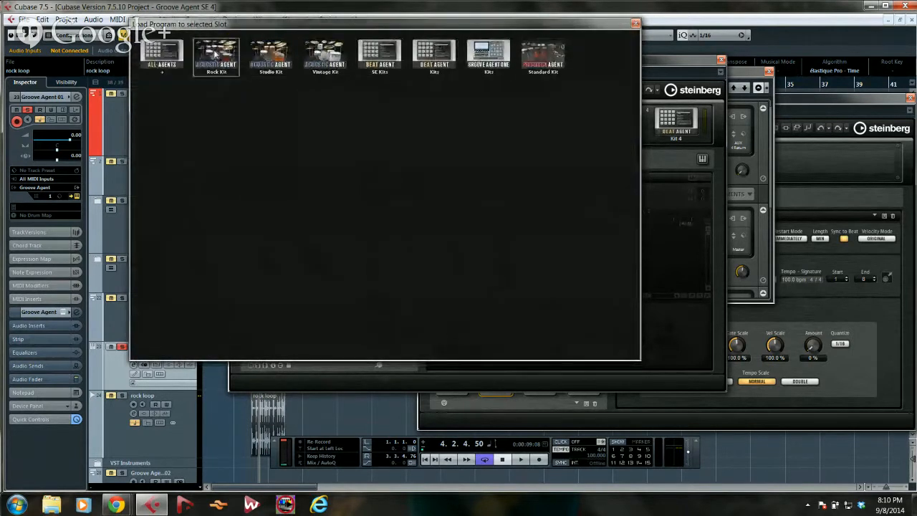
{"action": "left_click", "coordinate": [426, 54]}
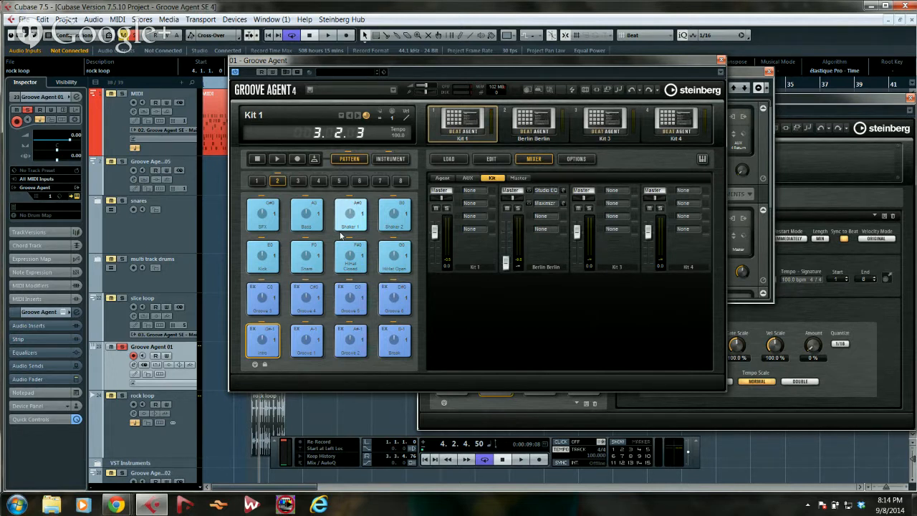
- Close Groove Agent 4, add one MIDI track below the existing one and open a new part between the locators in the Key Editor
{"action": "left_click", "coordinate": [721, 60]}
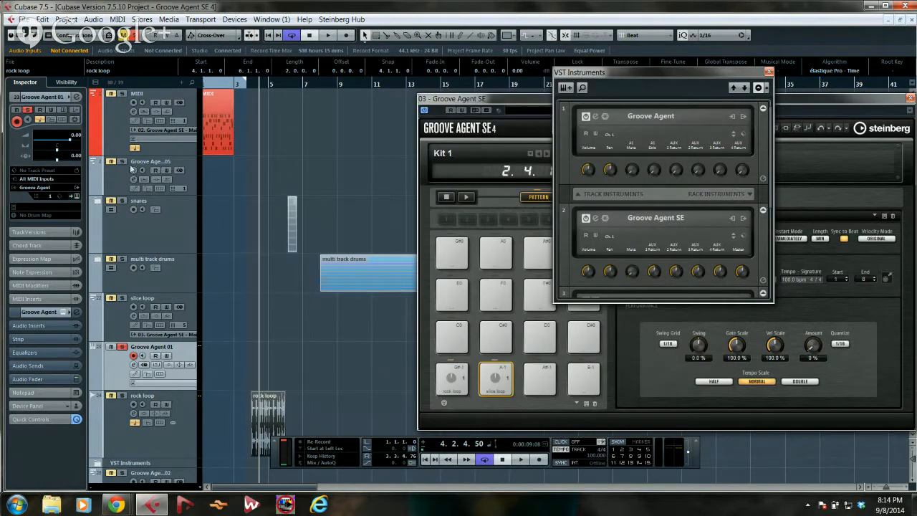
{"action": "right_click", "coordinate": [114, 123]}
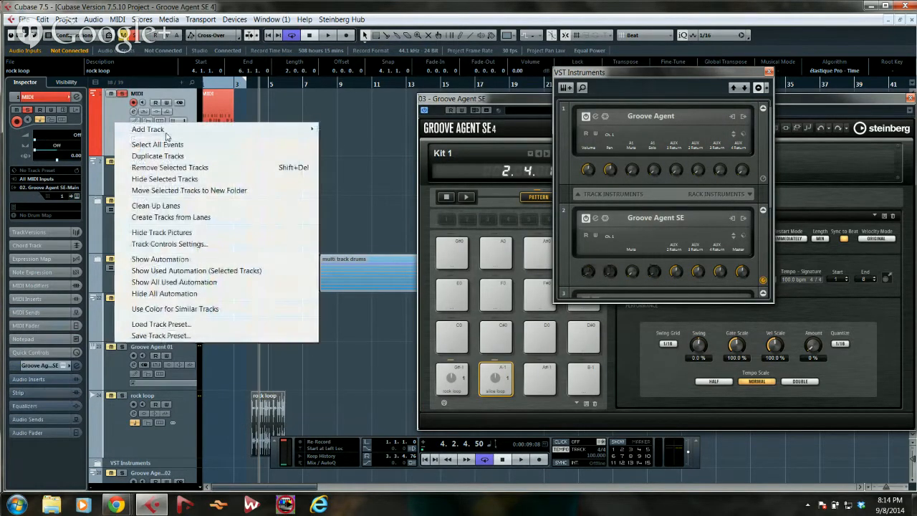
{"action": "mouse_move", "coordinate": [166, 133]}
{"action": "left_click", "coordinate": [344, 152]}
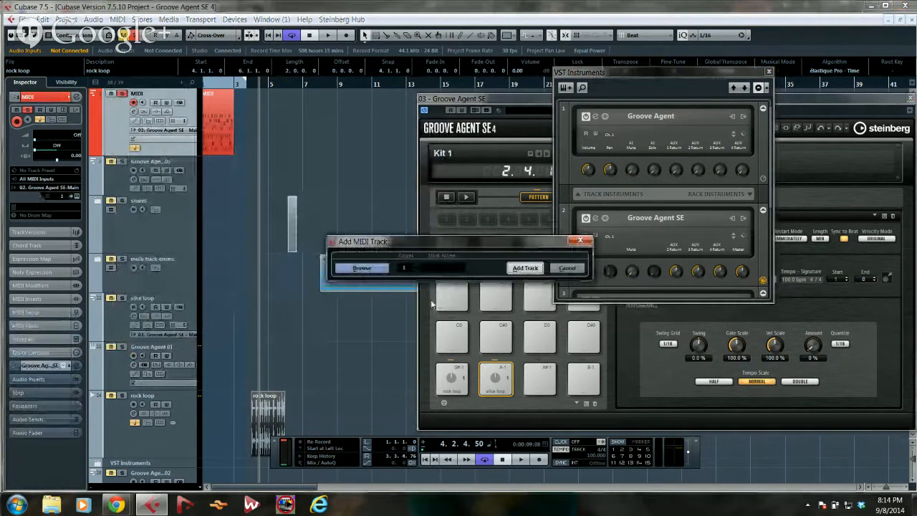
{"action": "left_click", "coordinate": [526, 267]}
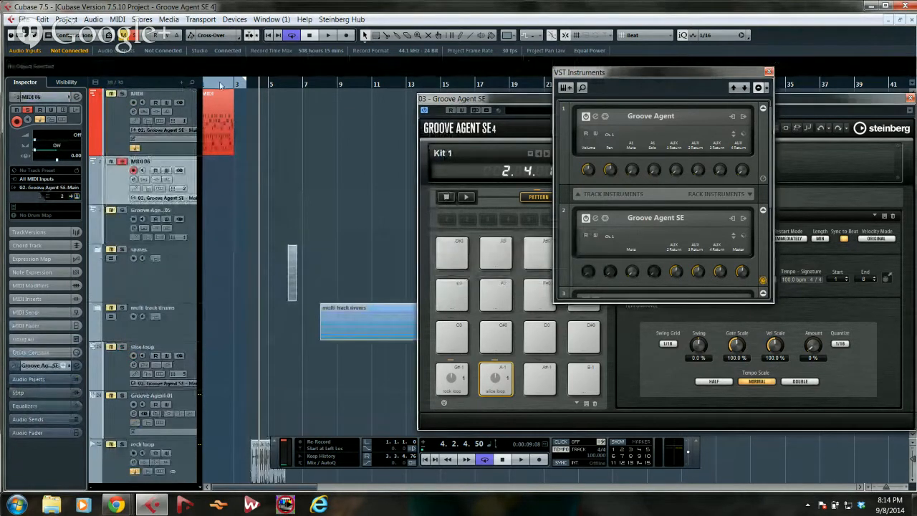
{"action": "double_click", "coordinate": [212, 185]}
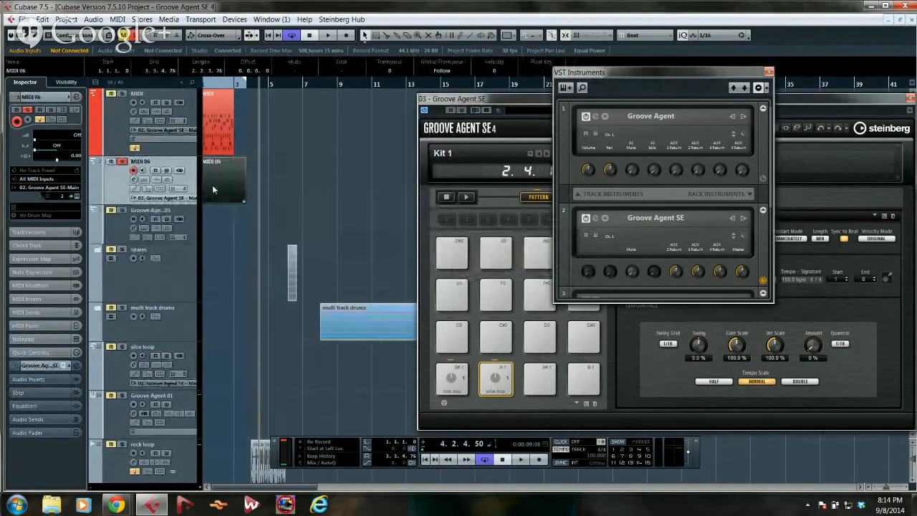
{"action": "double_click", "coordinate": [212, 185]}
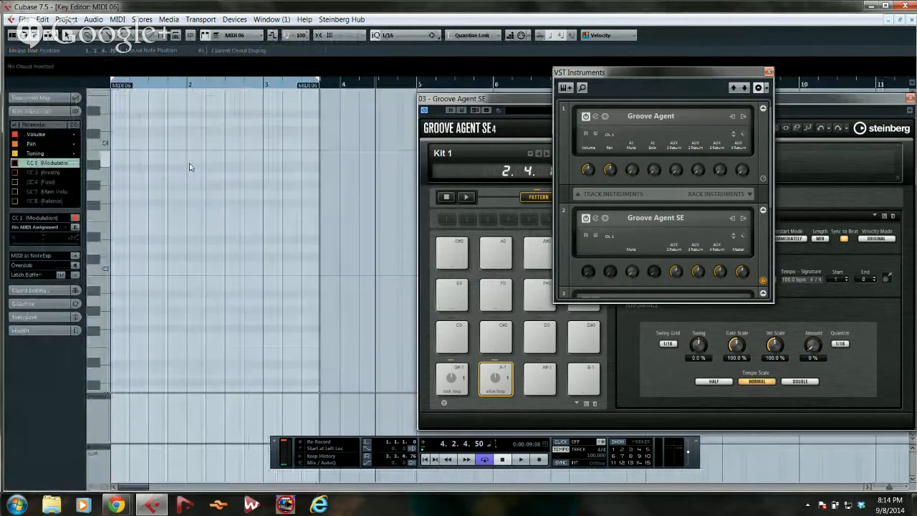
- Draw ten scattered notes of varying lengths between A#2 and D4 in the new MIDI part with the Draw tool
{"action": "key", "text": "g"}
{"action": "key", "text": "g"}
{"action": "key", "text": "g"}
{"action": "right_click", "coordinate": [162, 178]}
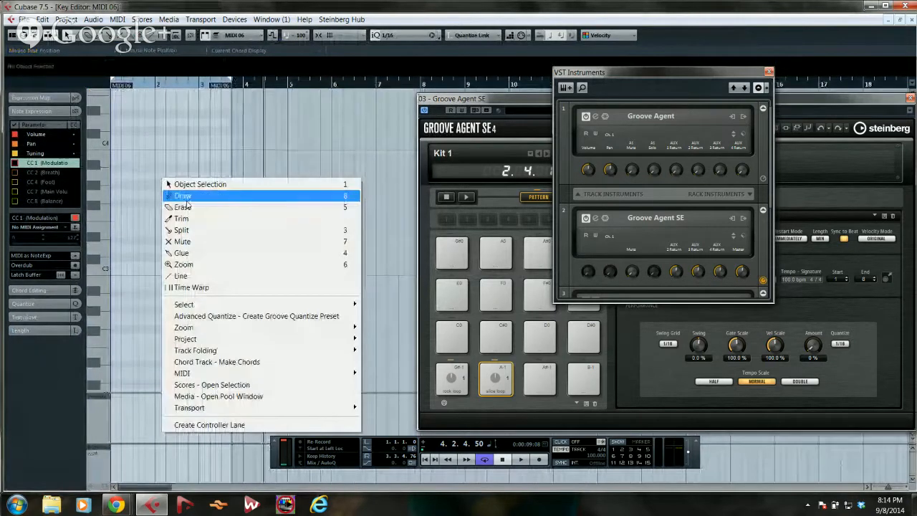
{"action": "left_click", "coordinate": [185, 197]}
{"action": "left_click", "coordinate": [136, 167]}
{"action": "mouse_move", "coordinate": [128, 194]}
{"action": "left_mouse_down"}
{"action": "mouse_move", "coordinate": [169, 194]}
{"action": "mouse_move", "coordinate": [215, 212]}
{"action": "left_mouse_up"}
{"action": "left_click_drag", "start_coordinate": [157, 230], "coordinate": [170, 230]}
{"action": "left_click_drag", "start_coordinate": [164, 285], "coordinate": [198, 284]}
{"action": "left_click_drag", "start_coordinate": [172, 167], "coordinate": [197, 167]}
{"action": "left_click", "coordinate": [174, 122]}
{"action": "left_click_drag", "start_coordinate": [153, 140], "coordinate": [201, 140]}
{"action": "left_click_drag", "start_coordinate": [141, 122], "coordinate": [150, 122]}
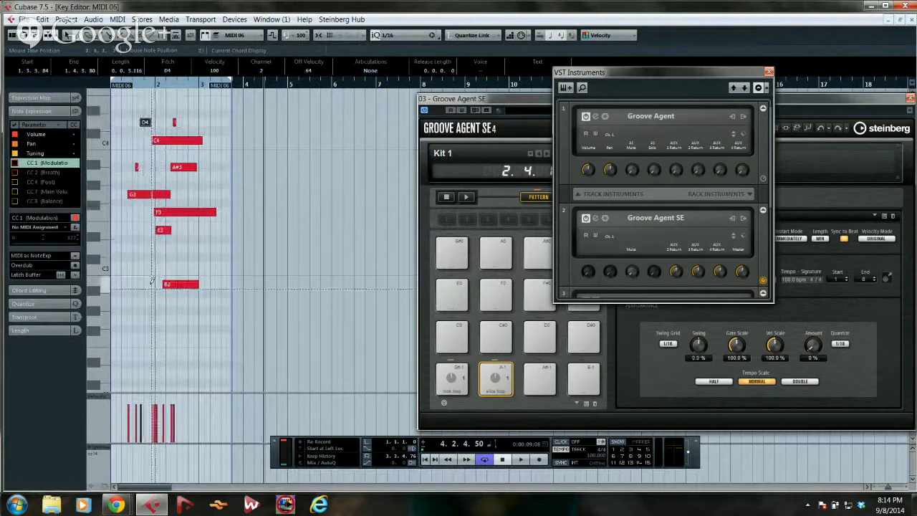
{"action": "left_click", "coordinate": [109, 302]}
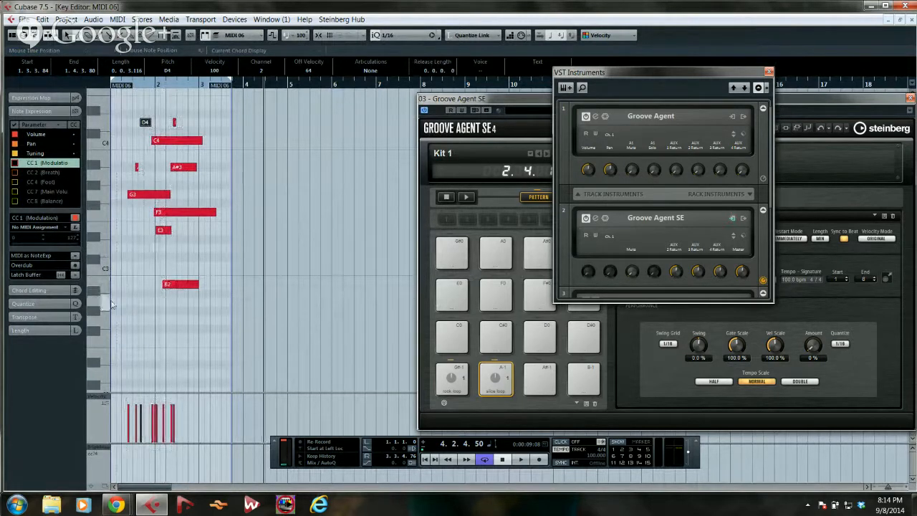
{"action": "left_click_drag", "start_coordinate": [129, 293], "coordinate": [152, 293]}
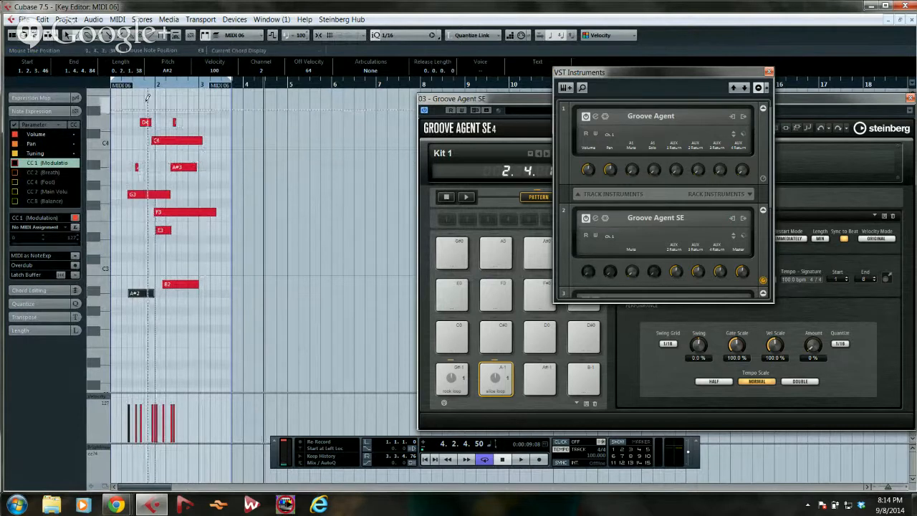
- Activate the Object Selection tool and select the A#2 note
{"action": "right_click", "coordinate": [172, 184]}
{"action": "left_click", "coordinate": [202, 187]}
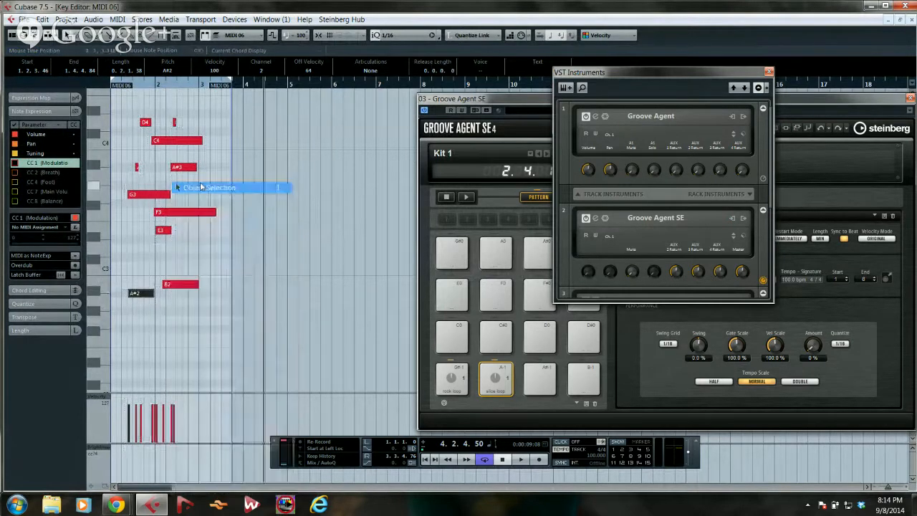
{"action": "left_click", "coordinate": [144, 294]}
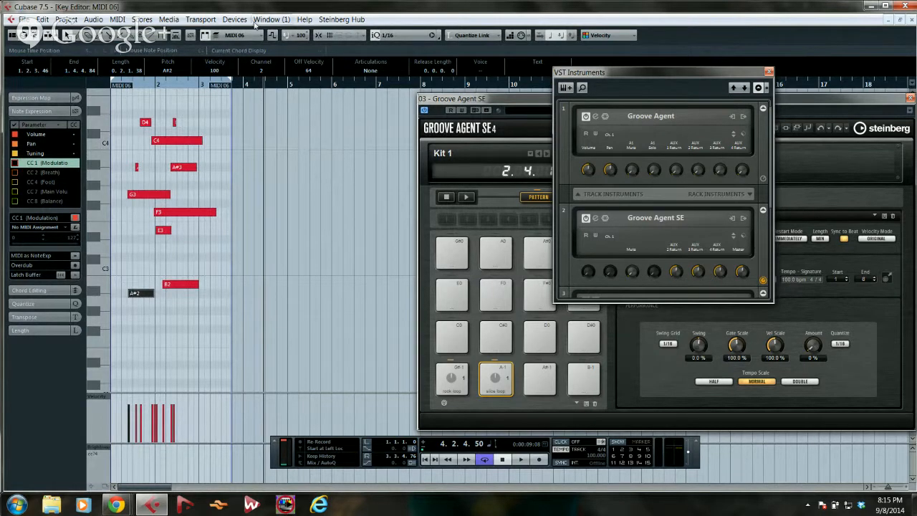
- Open the new MIDI part in the List Editor and narrow the event list to widen the note display
{"action": "left_click", "coordinate": [142, 20]}
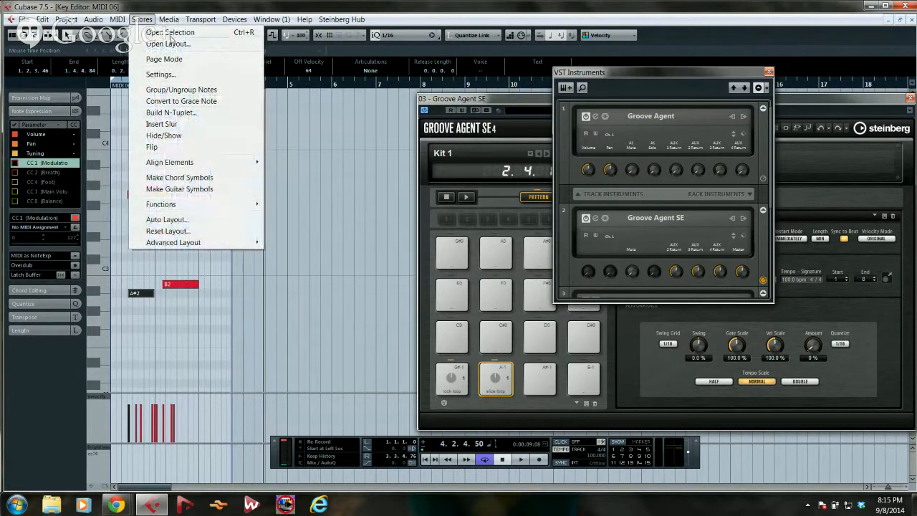
{"action": "mouse_move", "coordinate": [117, 19]}
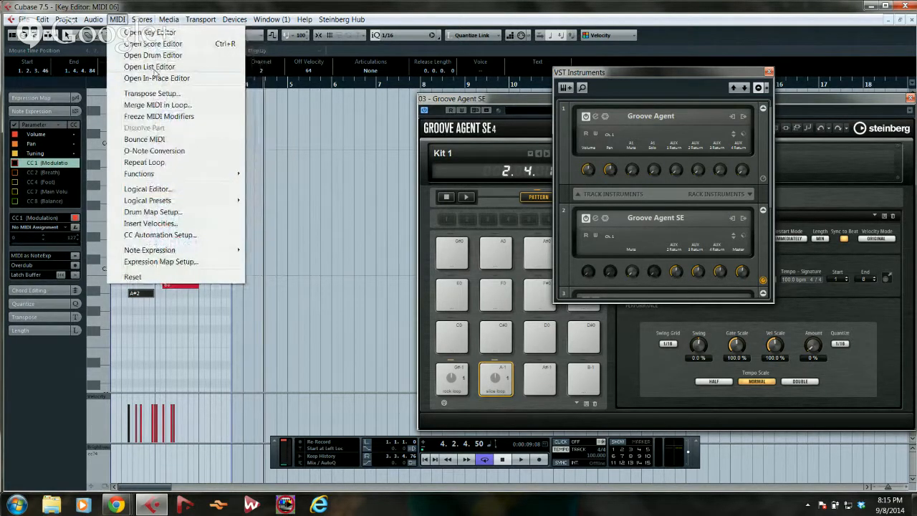
{"action": "left_click", "coordinate": [152, 66]}
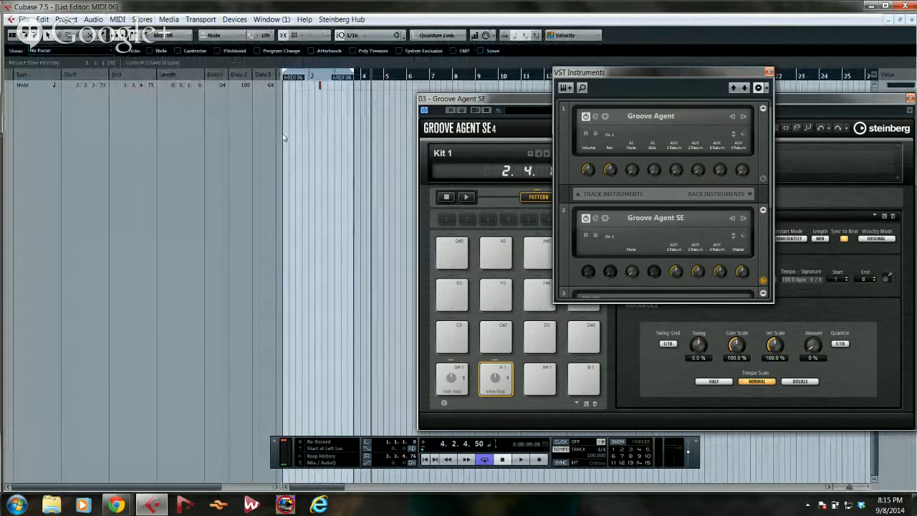
{"action": "left_click_drag", "start_coordinate": [280, 136], "coordinate": [251, 146]}
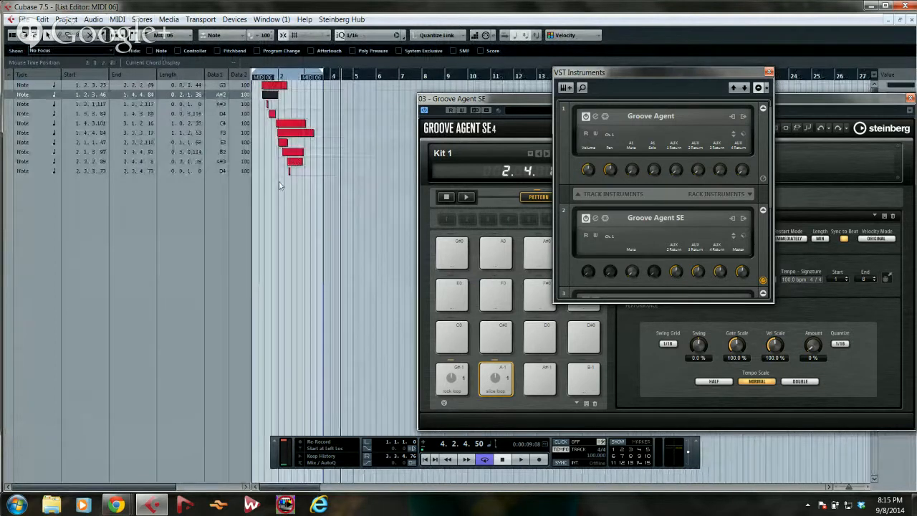
- Return the playhead to the start of the project, then leave the List Editor for the Key Editor
{"action": "key", "text": "KP_Subtract"}
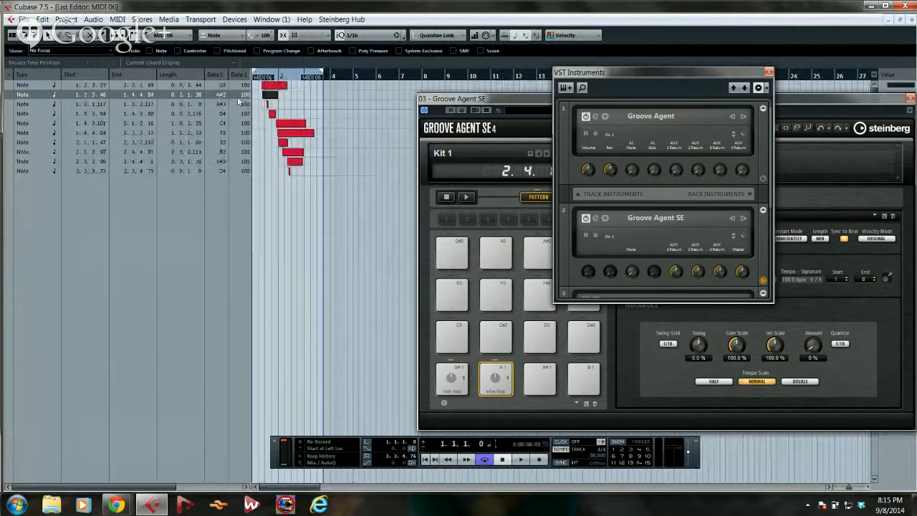
{"action": "key", "text": "h"}
{"action": "key", "text": "h"}
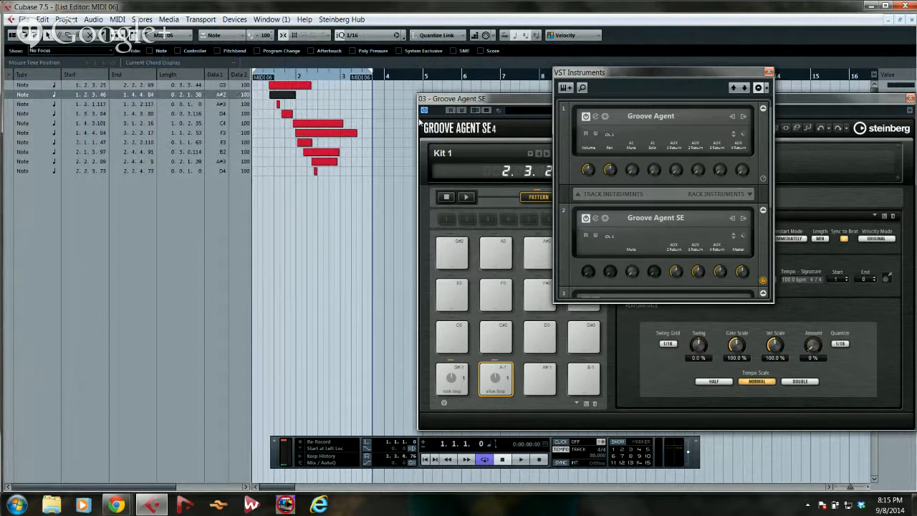
{"action": "left_click", "coordinate": [911, 20]}
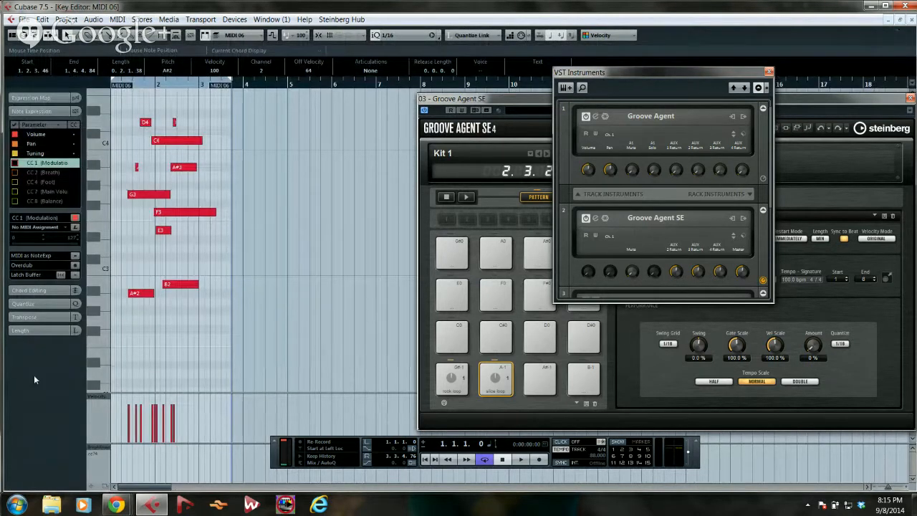
- Switch the velocity lane to CC 11 (Expression) and draw a freehand wavy curve across the part with the Draw tool
{"action": "left_click", "coordinate": [99, 398]}
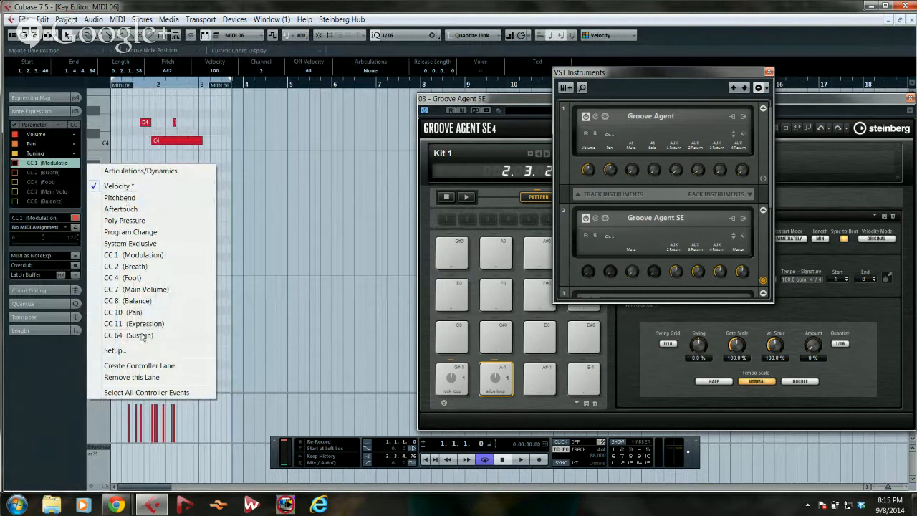
{"action": "left_click", "coordinate": [136, 323]}
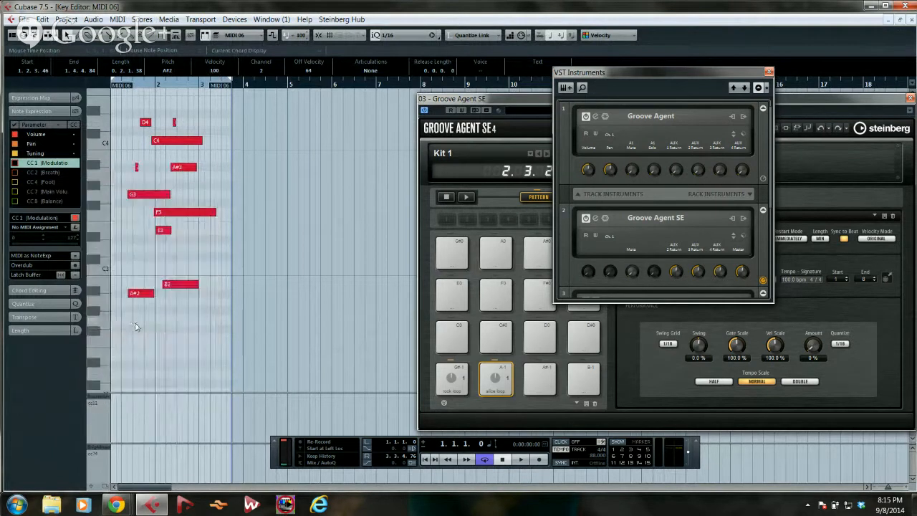
{"action": "right_click", "coordinate": [141, 416]}
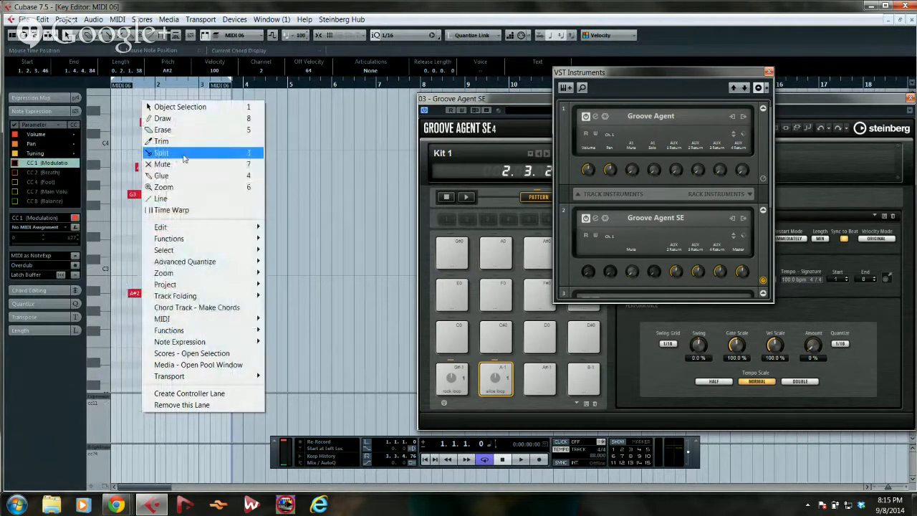
{"action": "left_click", "coordinate": [172, 118]}
{"action": "mouse_move", "coordinate": [128, 416]}
{"action": "left_mouse_down"}
{"action": "mouse_move", "coordinate": [146, 424]}
{"action": "mouse_move", "coordinate": [217, 413]}
{"action": "mouse_move", "coordinate": [222, 421]}
{"action": "left_mouse_up"}
- Set the lowest controller lane to CC 7 (Main Volume) and draw a freehand curve across the part
{"action": "left_click", "coordinate": [98, 450]}
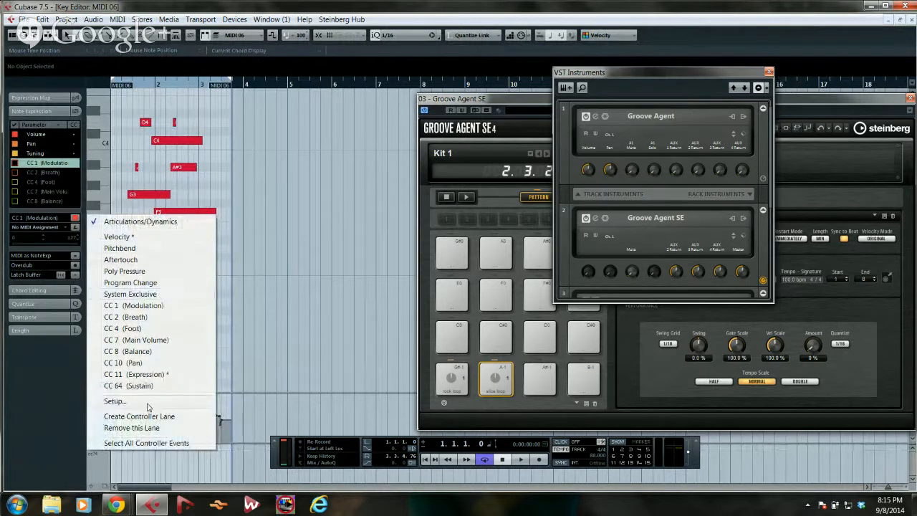
{"action": "left_click", "coordinate": [147, 340]}
{"action": "mouse_move", "coordinate": [143, 462]}
{"action": "left_mouse_down"}
{"action": "mouse_move", "coordinate": [217, 453]}
{"action": "mouse_move", "coordinate": [228, 478]}
{"action": "left_mouse_up"}
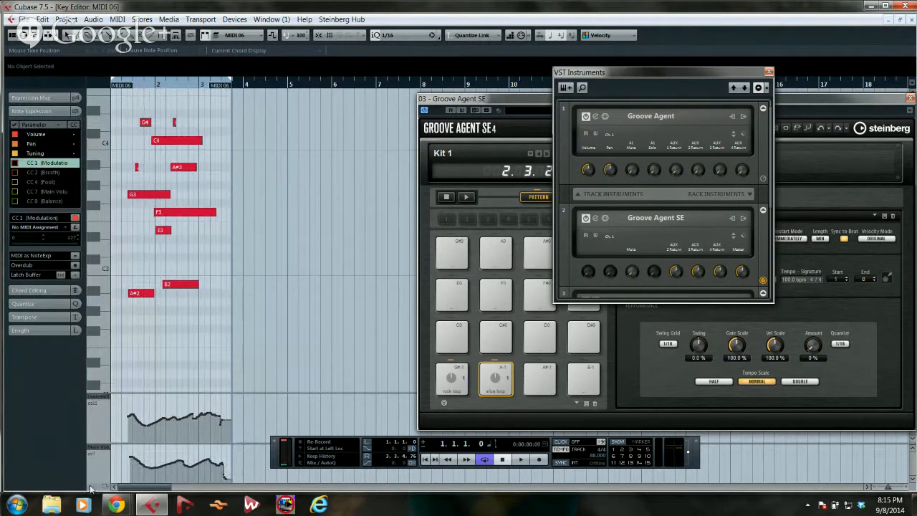
- Add a third controller lane, then draw a straight rise and fall in the Main Volume lane with the Line tool
{"action": "left_click", "coordinate": [105, 486]}
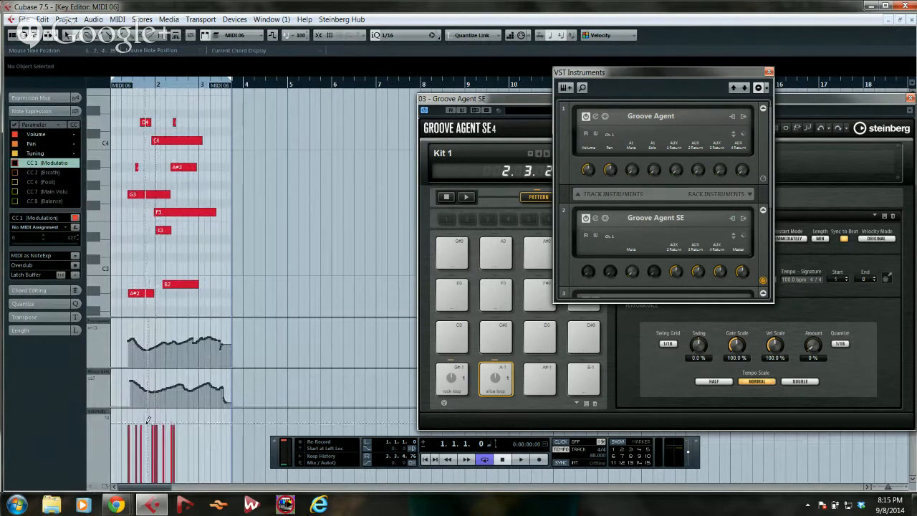
{"action": "left_click_drag", "start_coordinate": [153, 84], "coordinate": [107, 125]}
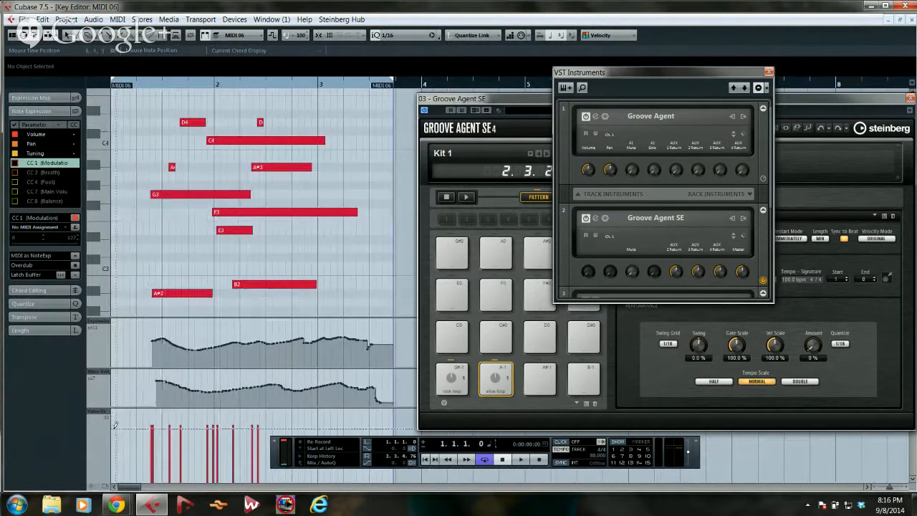
{"action": "right_click", "coordinate": [185, 324]}
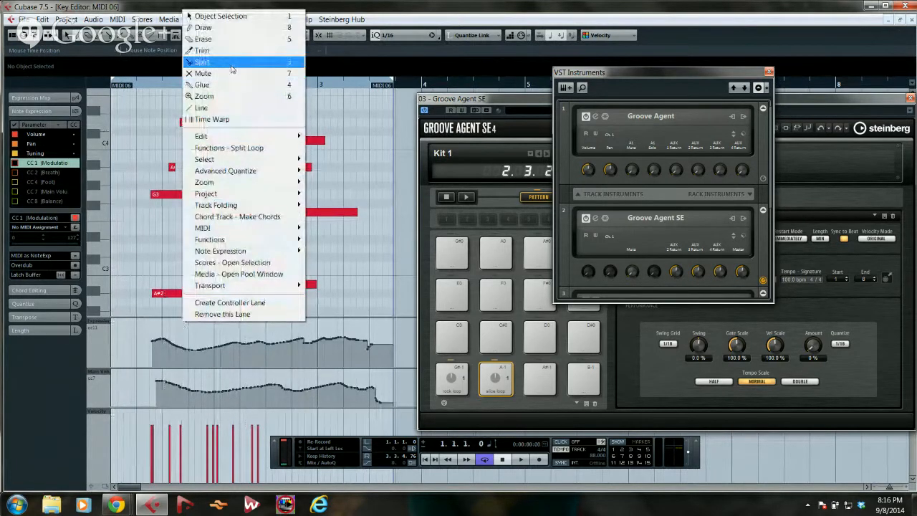
{"action": "left_click", "coordinate": [220, 107]}
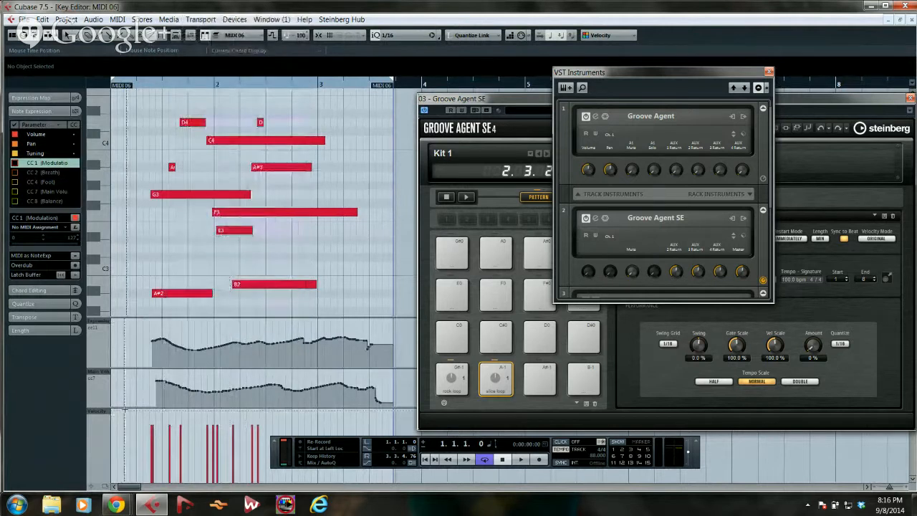
{"action": "mouse_move", "coordinate": [154, 399]}
{"action": "left_mouse_down"}
{"action": "mouse_move", "coordinate": [263, 369]}
{"action": "mouse_move", "coordinate": [380, 403]}
{"action": "left_mouse_up"}
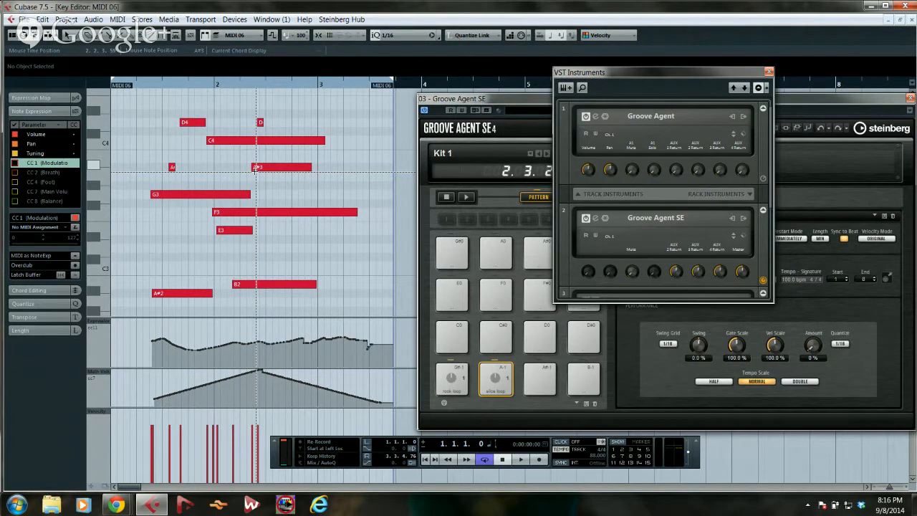
- Show the MIDI 06 track's Quick Controls in the project's Inspector, then reopen the part in the Key Editor
{"action": "key", "text": "Return"}
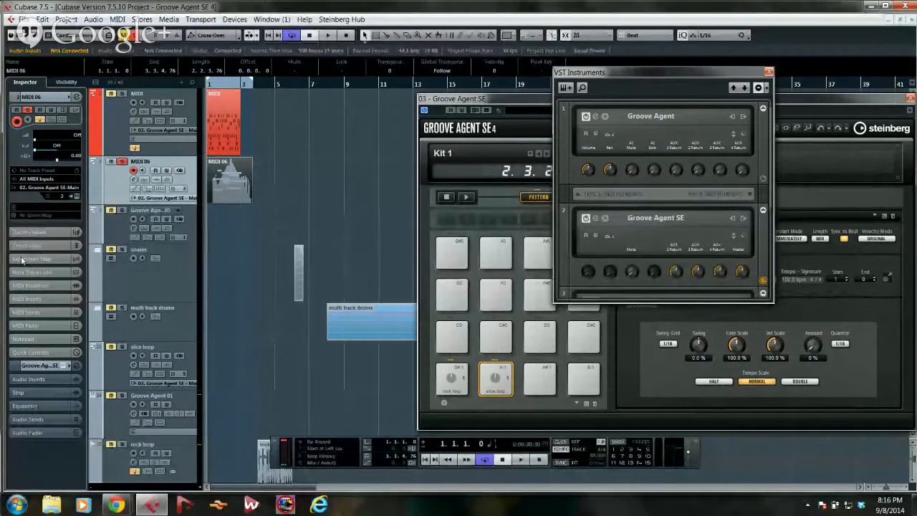
{"action": "left_click", "coordinate": [37, 354]}
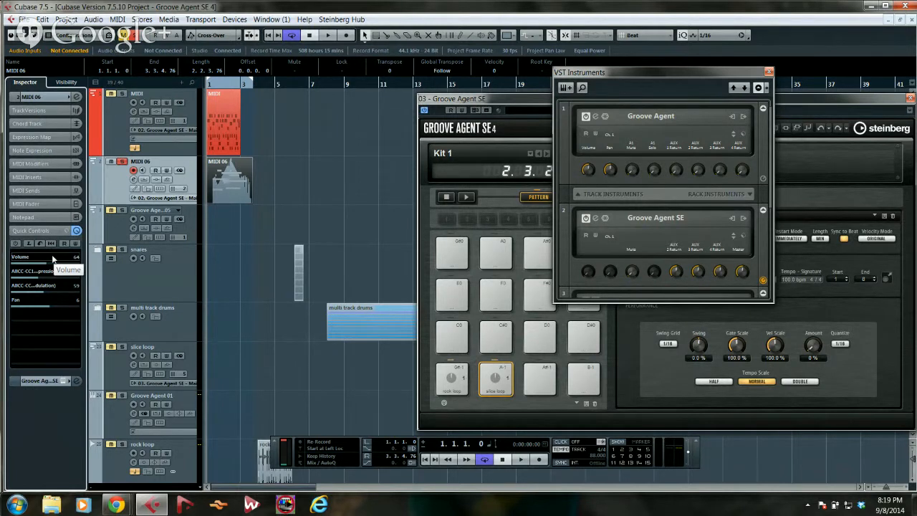
{"action": "key", "text": "Return"}
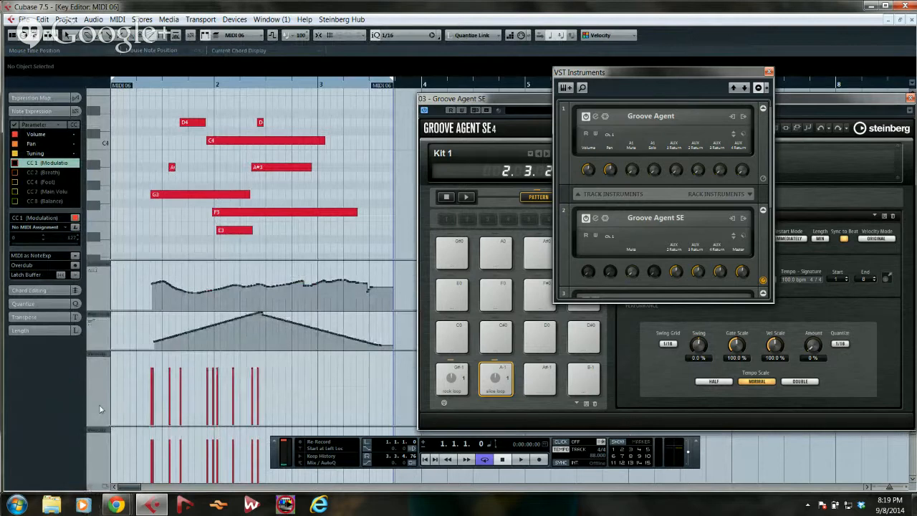
- Change the upper velocity lane to CC 1 (Modulation), draw zigzag lines in it, and add a spike at the start of the Expression curve
{"action": "left_click", "coordinate": [104, 355]}
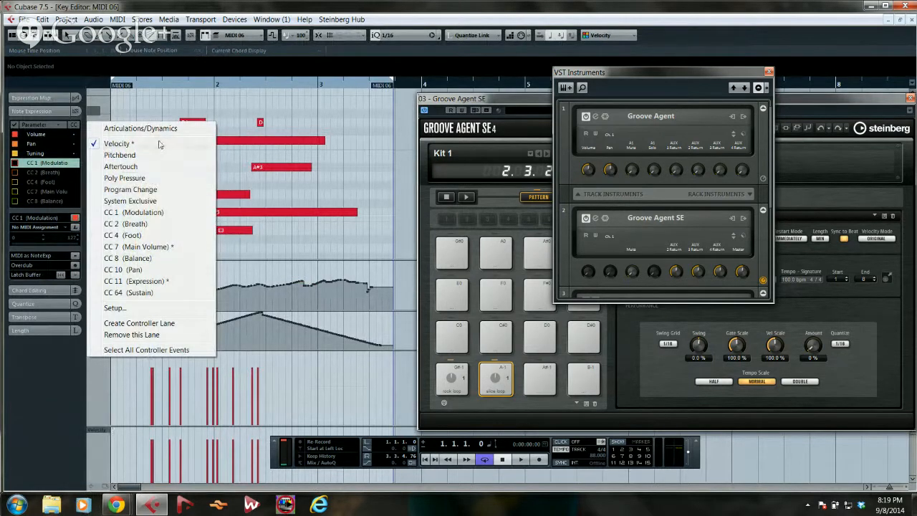
{"action": "left_click", "coordinate": [159, 212]}
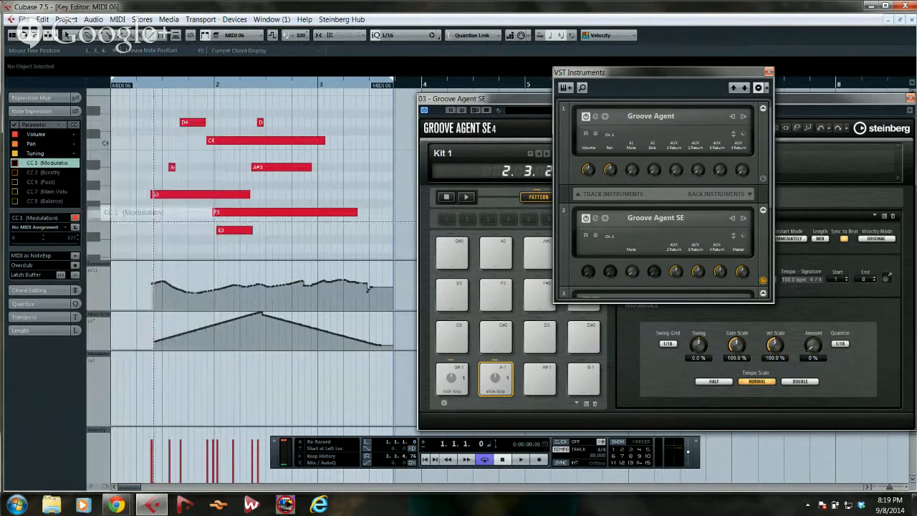
{"action": "mouse_move", "coordinate": [165, 375]}
{"action": "left_mouse_down"}
{"action": "mouse_move", "coordinate": [206, 420]}
{"action": "mouse_move", "coordinate": [227, 375]}
{"action": "mouse_move", "coordinate": [235, 398]}
{"action": "left_mouse_up"}
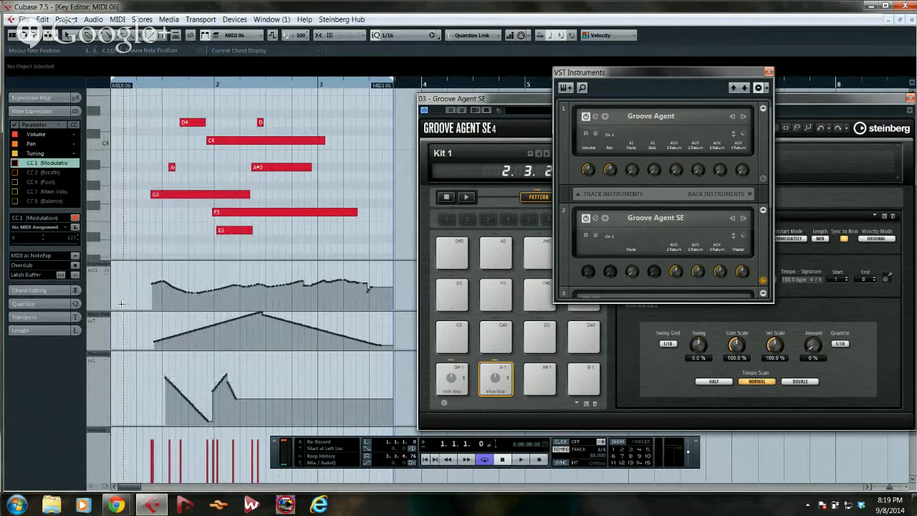
{"action": "left_click_drag", "start_coordinate": [140, 281], "coordinate": [146, 262]}
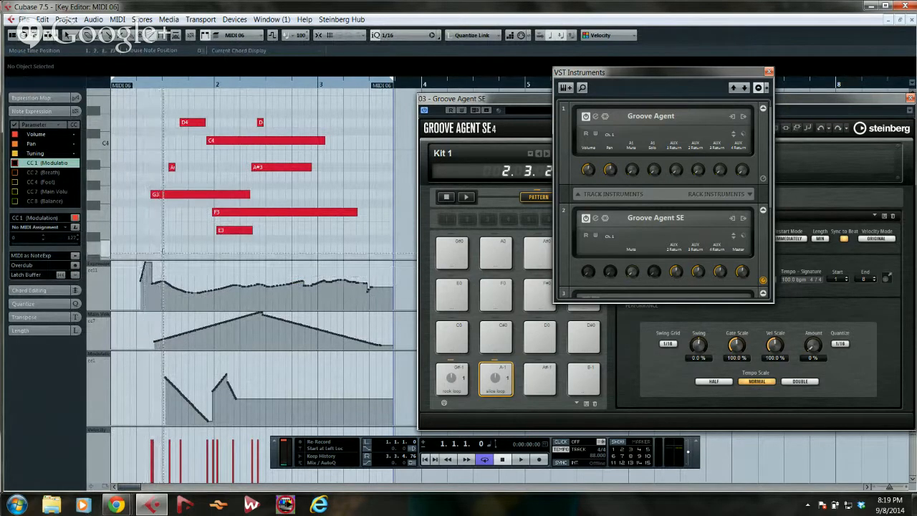
- Save the current controller lane layout as a preset named 2
{"action": "left_click", "coordinate": [102, 489]}
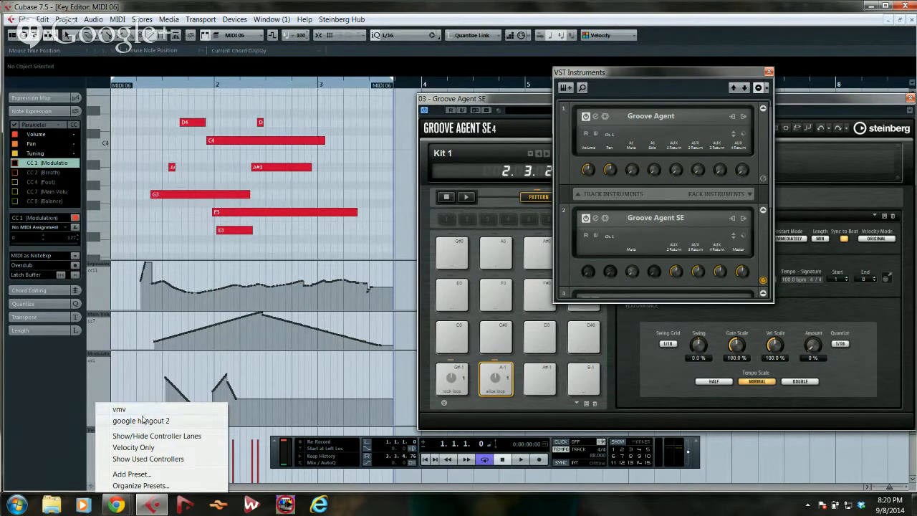
{"action": "left_click", "coordinate": [144, 474]}
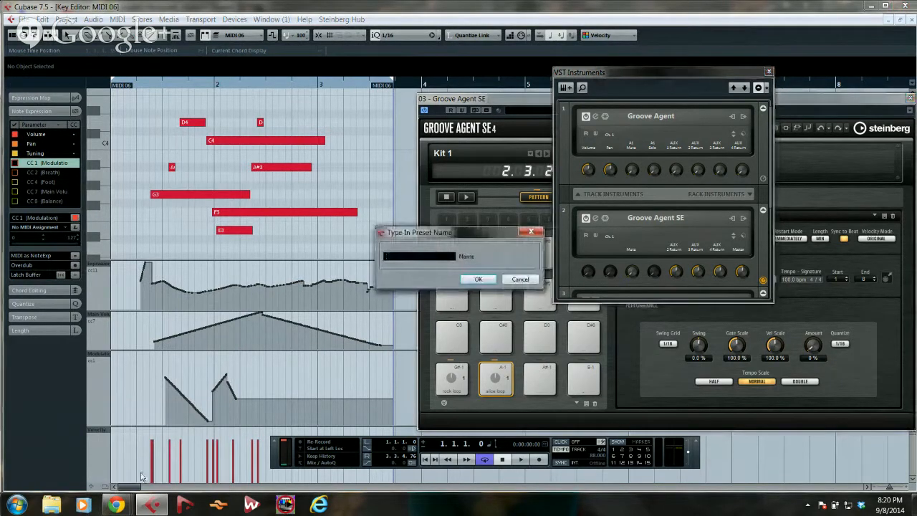
{"action": "type", "text": "2"}
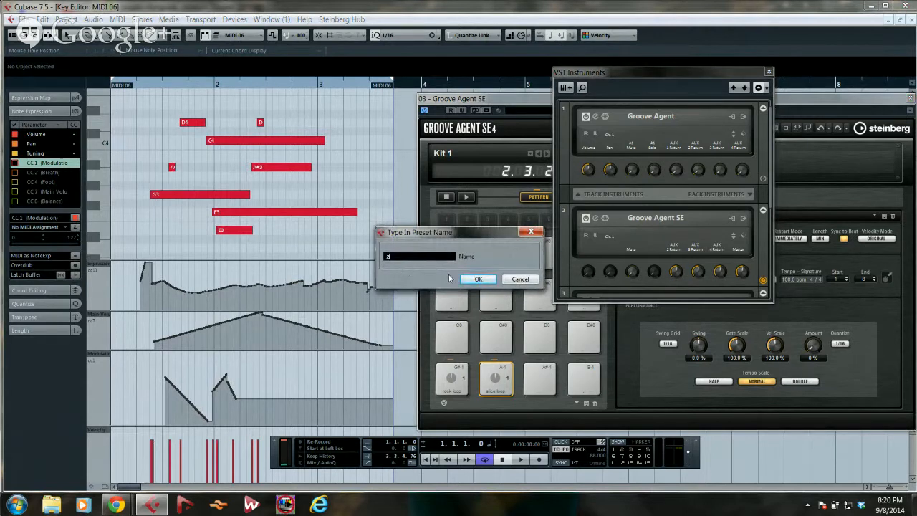
{"action": "left_click", "coordinate": [478, 279]}
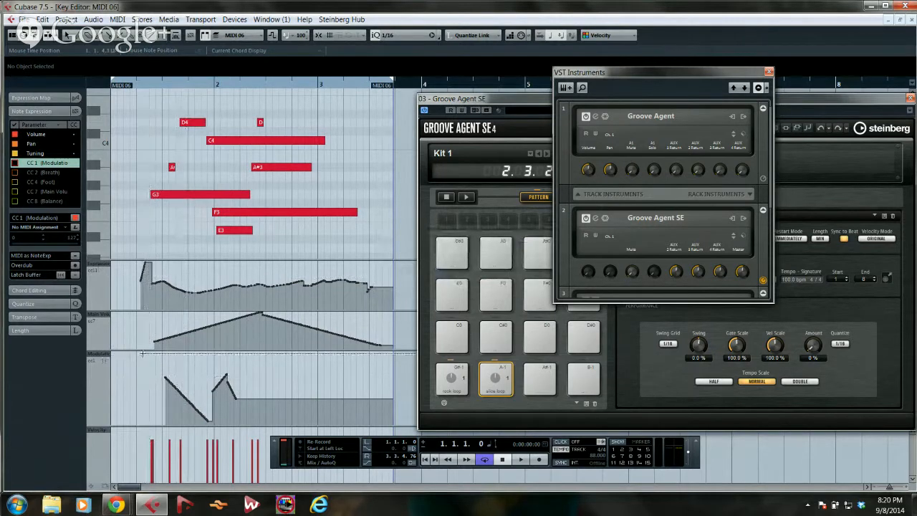
- Recall the controller lane presets vmv, google hangout 2 and 2 one after another
{"action": "left_click", "coordinate": [105, 486]}
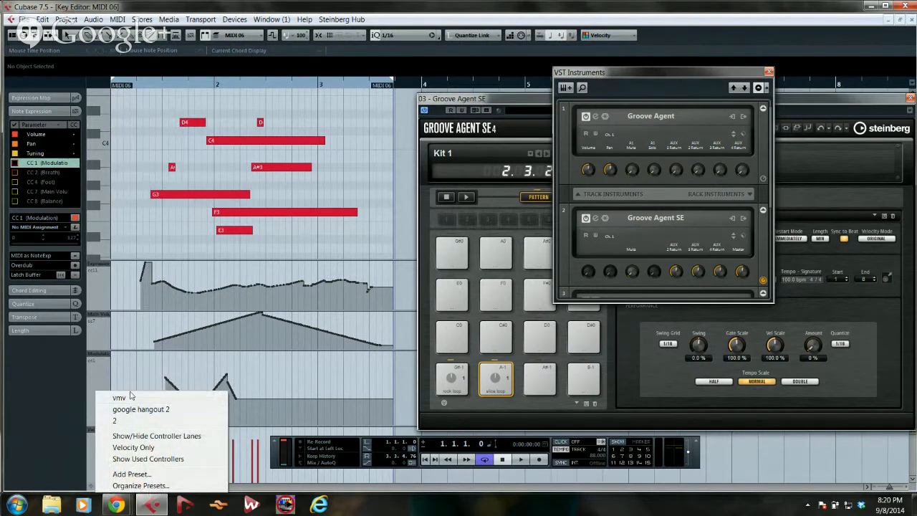
{"action": "left_click", "coordinate": [127, 397]}
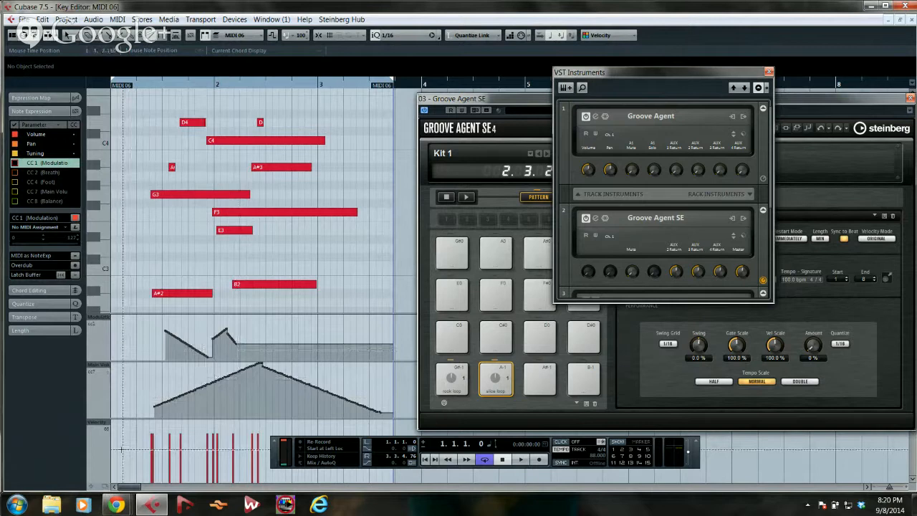
{"action": "left_click", "coordinate": [102, 487]}
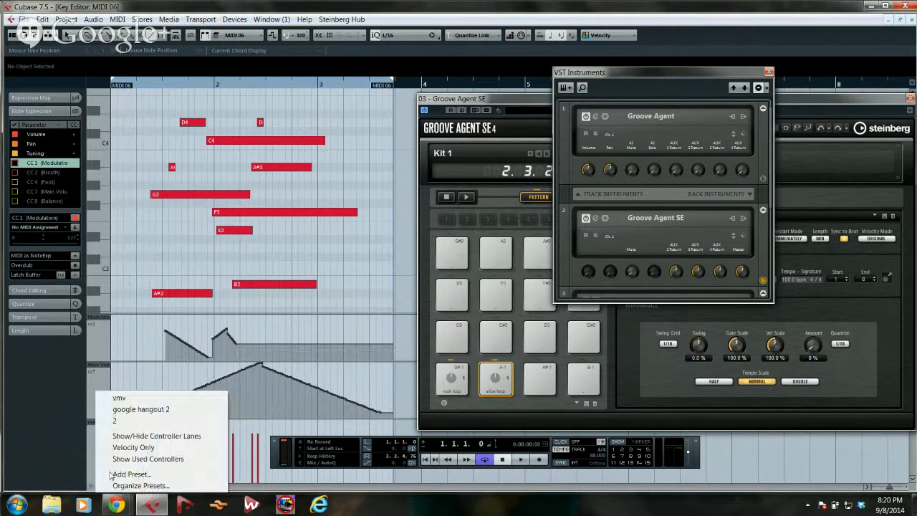
{"action": "left_click", "coordinate": [117, 412]}
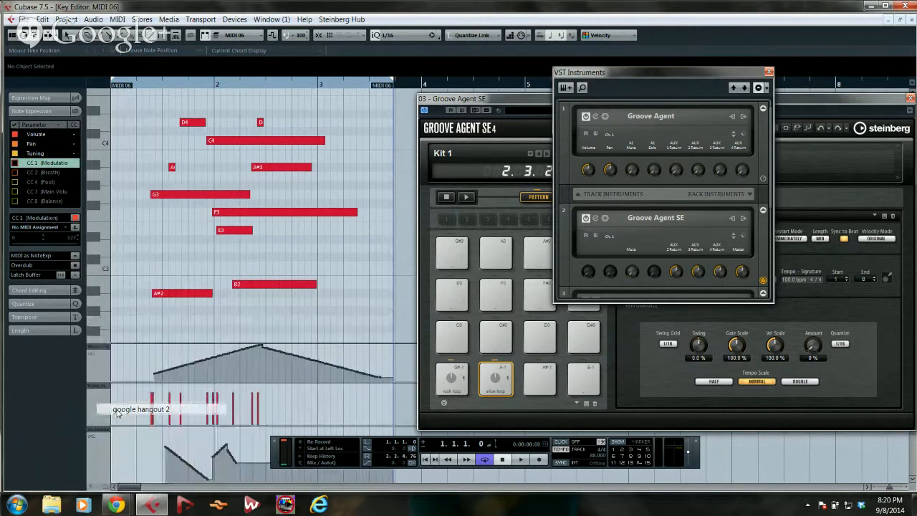
{"action": "left_click", "coordinate": [106, 487]}
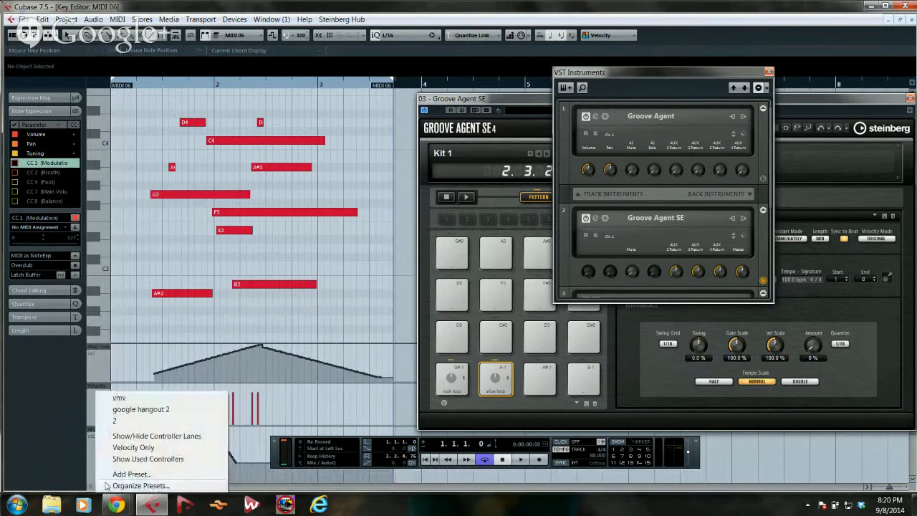
{"action": "left_click", "coordinate": [135, 421]}
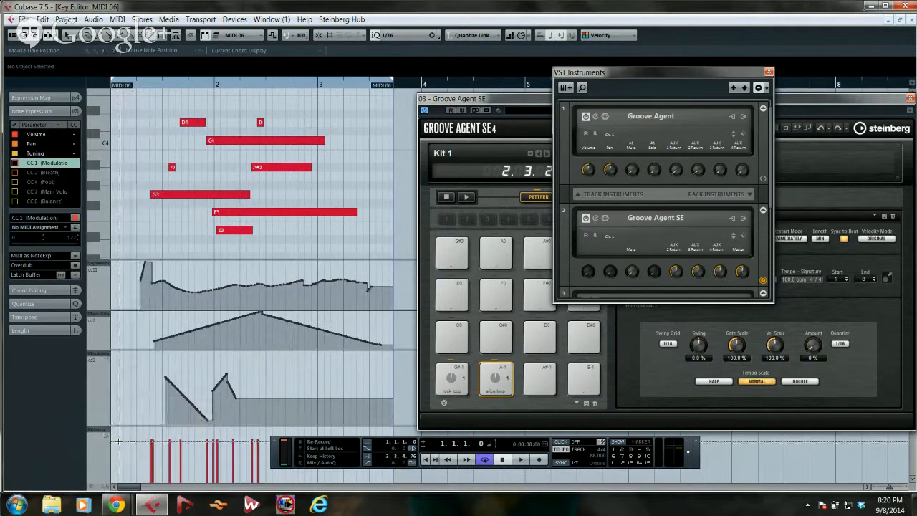
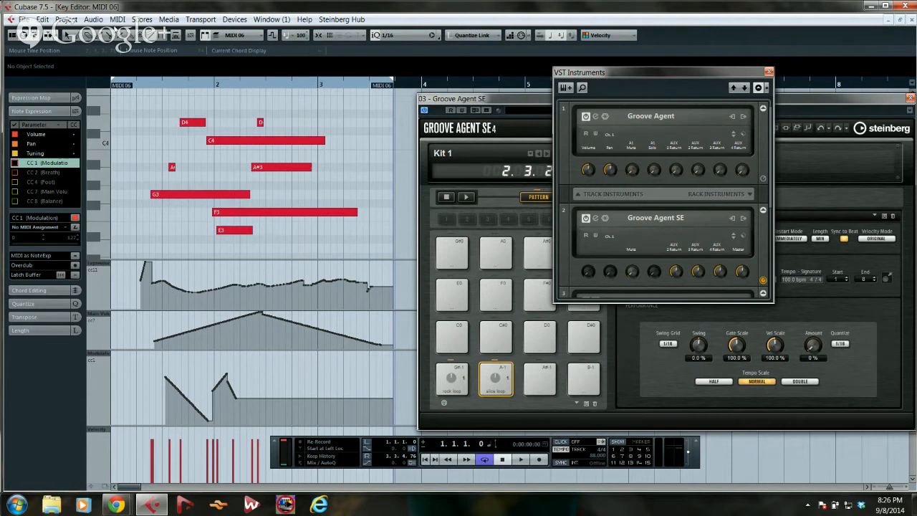
{"action": "left_click", "coordinate": [93, 18]}
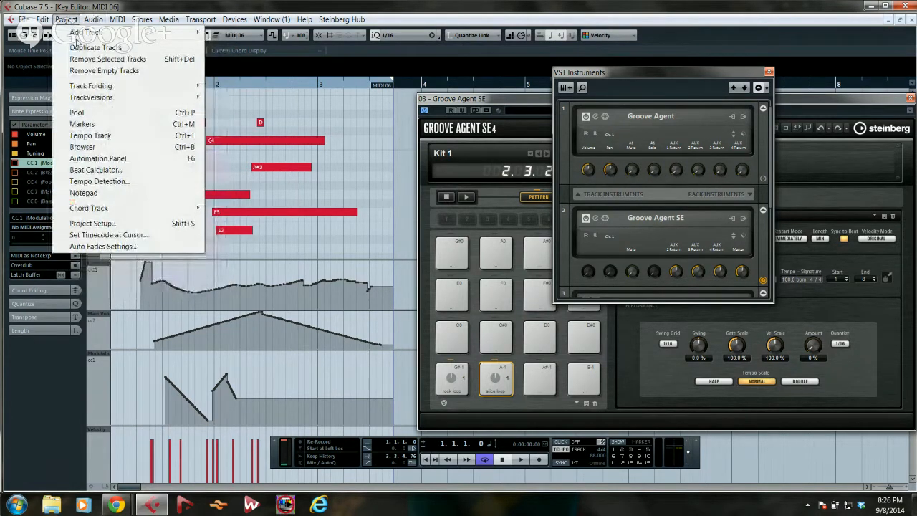
{"action": "mouse_move", "coordinate": [94, 20]}
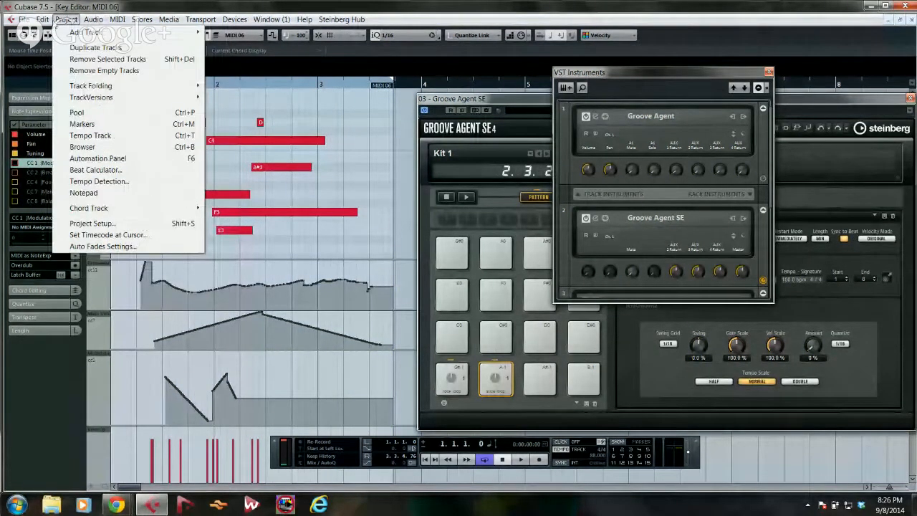
{"action": "mouse_move", "coordinate": [45, 22]}
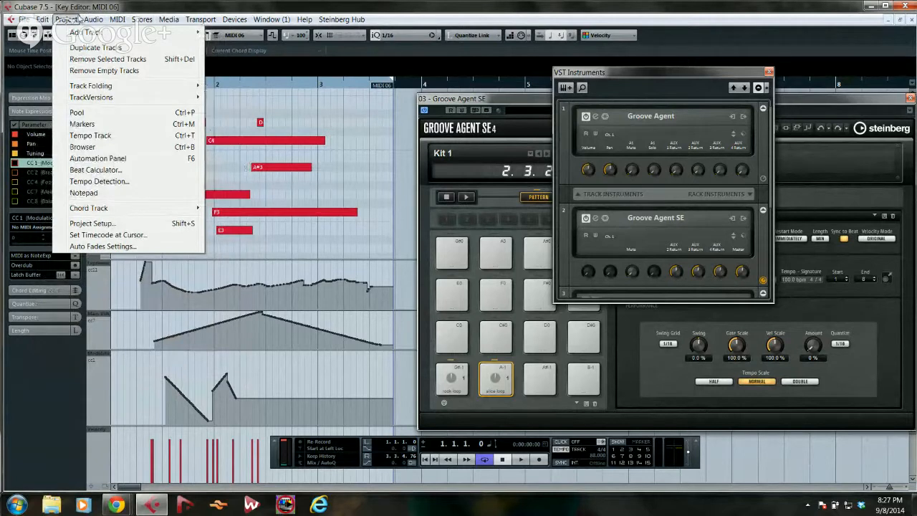
{"action": "left_click", "coordinate": [92, 19]}
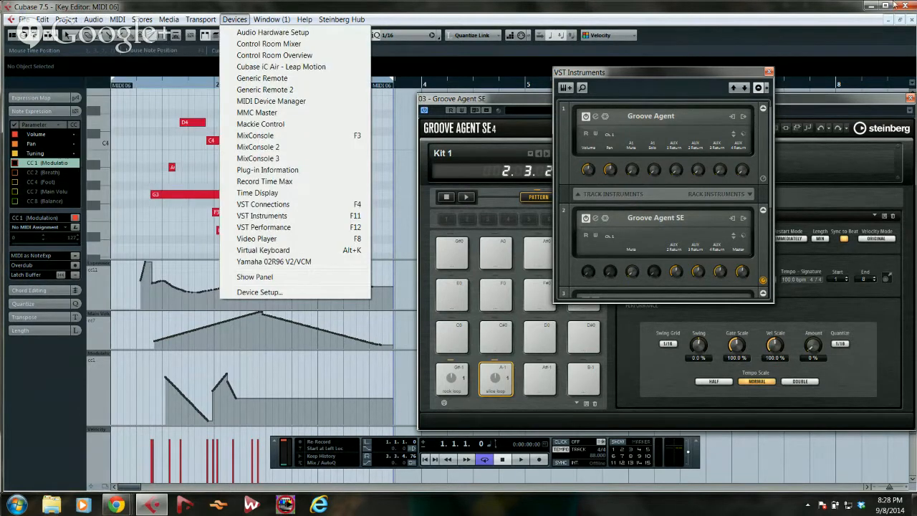
- Close the Key Editor, open the recent project ne demo.cpr and accept its unmapped ports
{"action": "left_click", "coordinate": [909, 52]}
{"action": "left_click", "coordinate": [910, 21]}
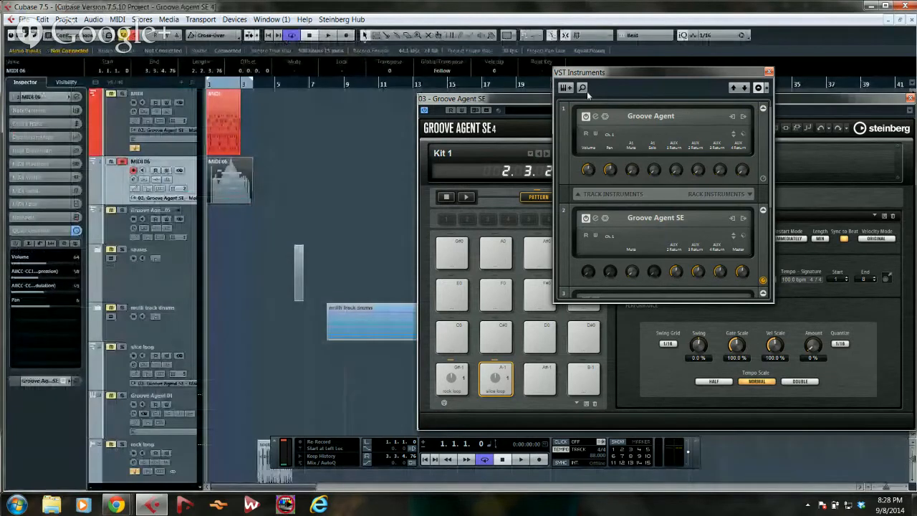
{"action": "left_click", "coordinate": [23, 20]}
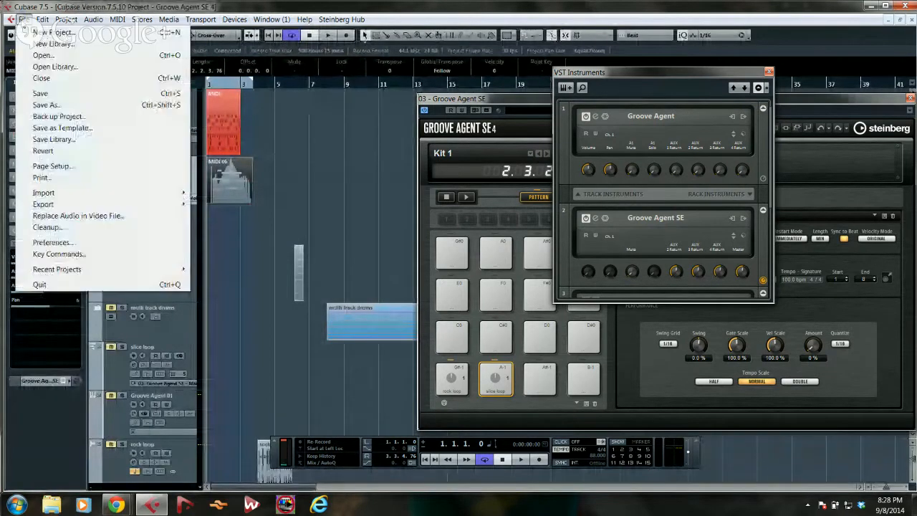
{"action": "mouse_move", "coordinate": [65, 268]}
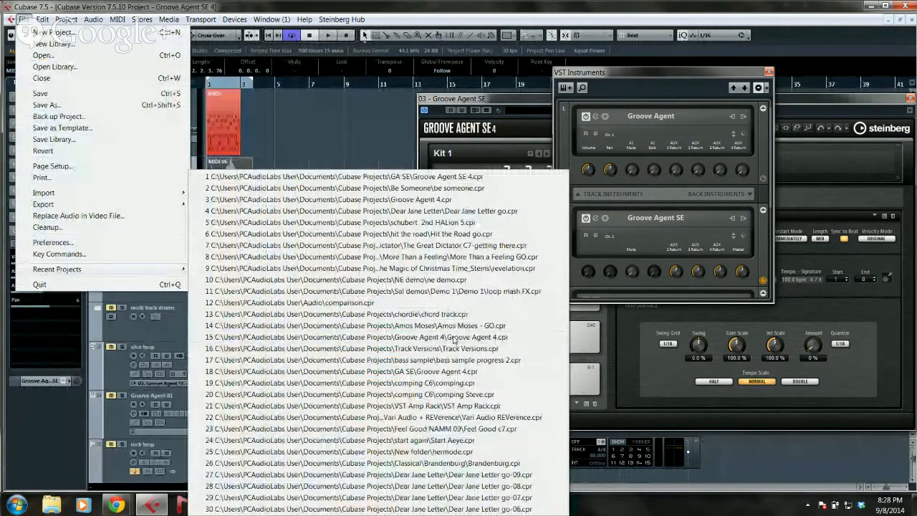
{"action": "left_click", "coordinate": [454, 280]}
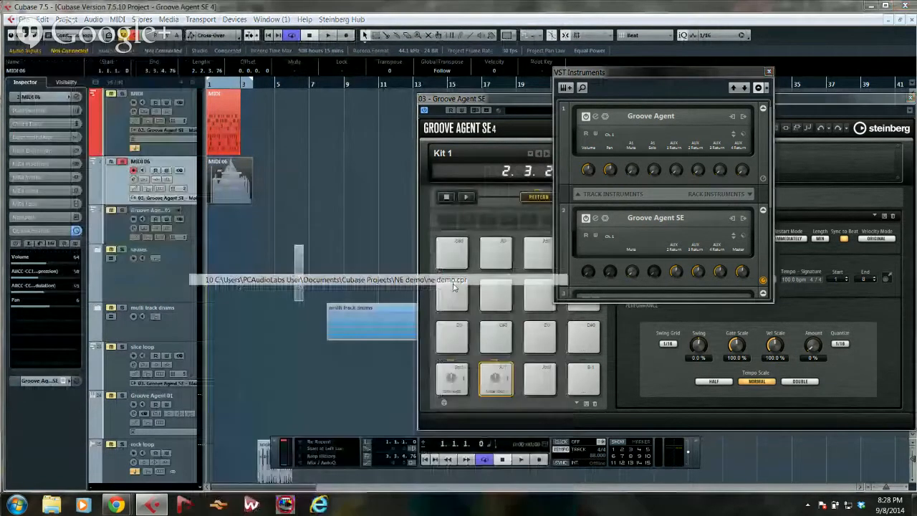
{"action": "left_click", "coordinate": [440, 278]}
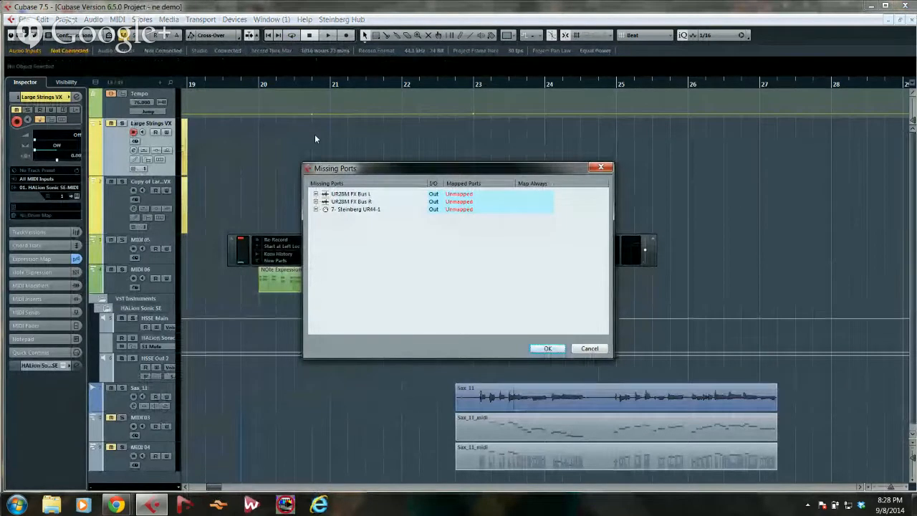
{"action": "left_click", "coordinate": [547, 348]}
- Open the NOte Expression Horns part of the MIDI 05 track in the Key Editor and play it from before bar 20
{"action": "left_click_drag", "start_coordinate": [230, 247], "coordinate": [213, 432]}
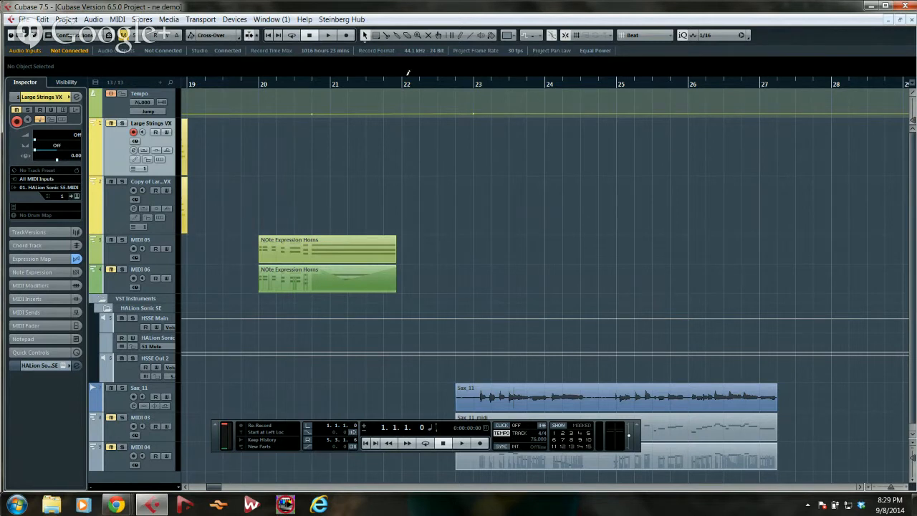
{"action": "left_click", "coordinate": [242, 81]}
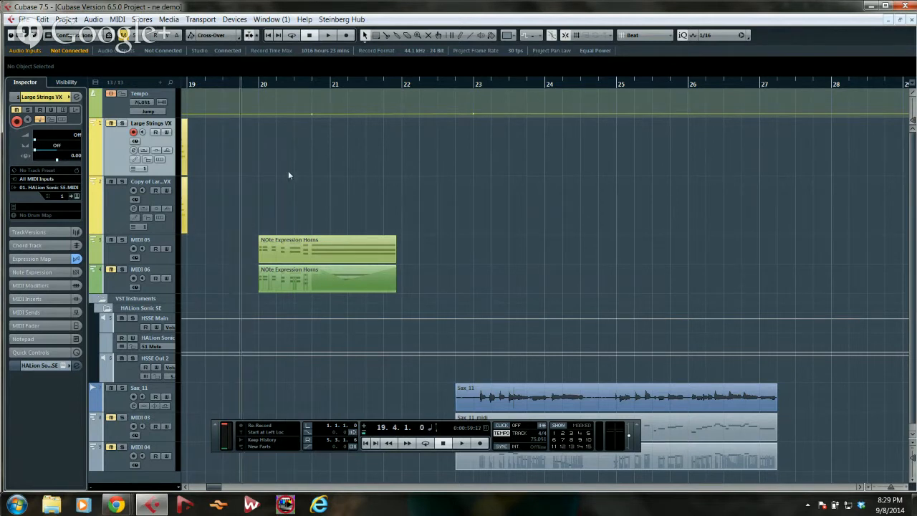
{"action": "double_click", "coordinate": [320, 248]}
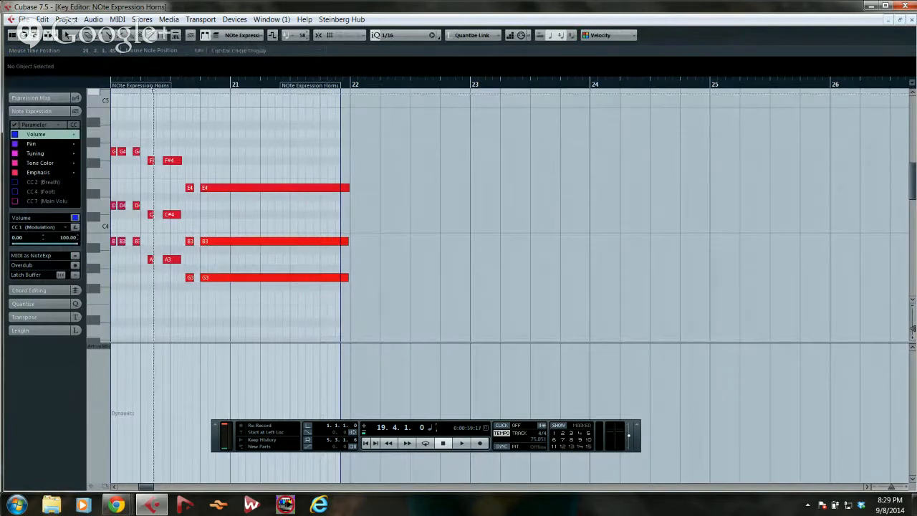
{"action": "left_click", "coordinate": [181, 84]}
{"action": "key", "text": "space"}
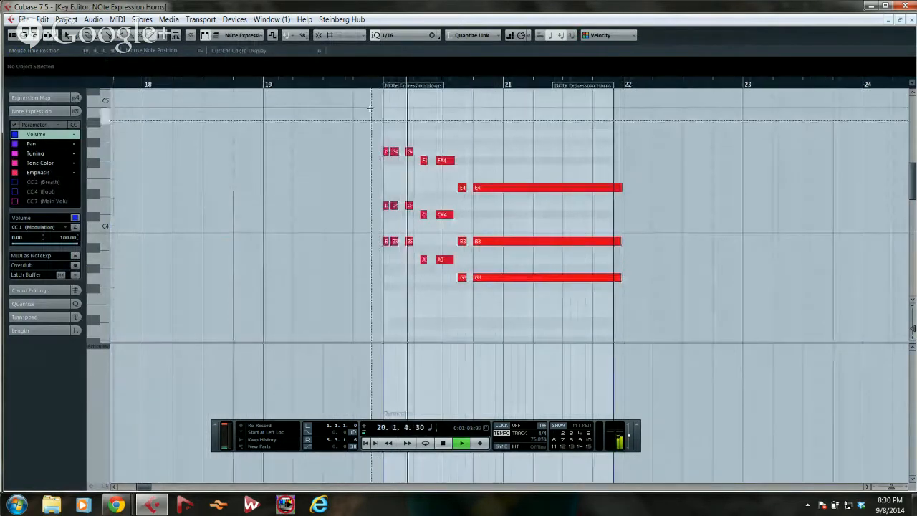
{"action": "key", "text": "h"}
{"action": "key", "text": "h"}
{"action": "key", "text": "h"}
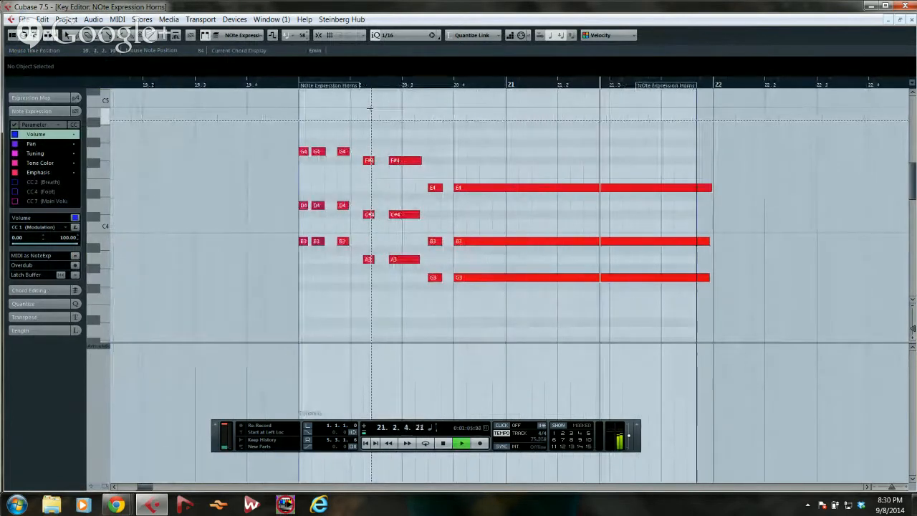
{"action": "key", "text": "space"}
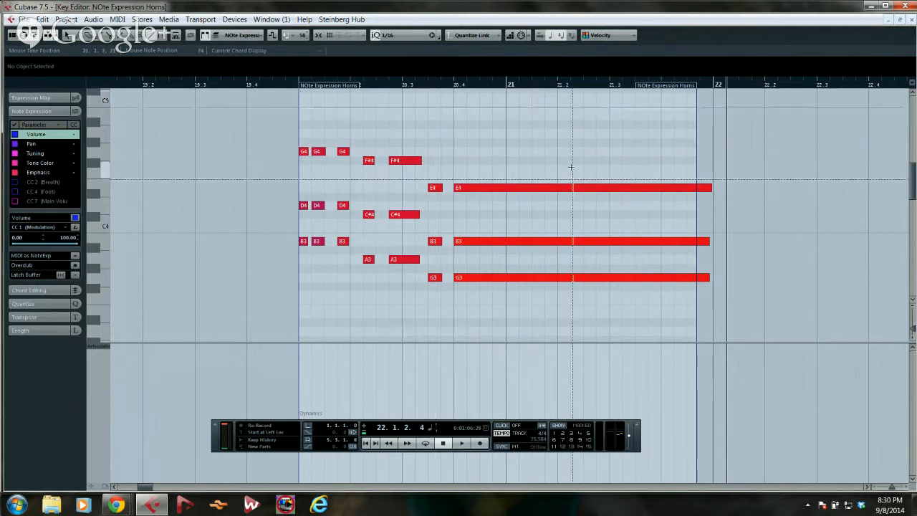
{"action": "right_click", "coordinate": [499, 171]}
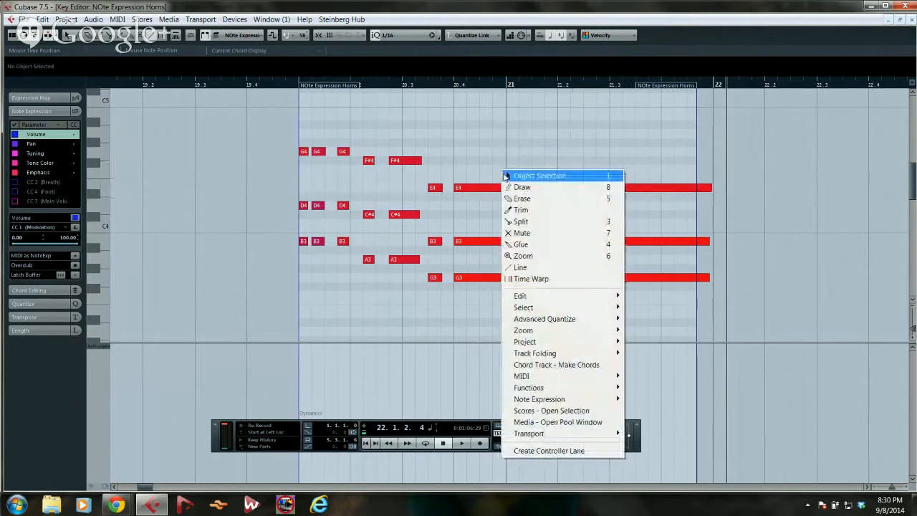
{"action": "left_click", "coordinate": [495, 186]}
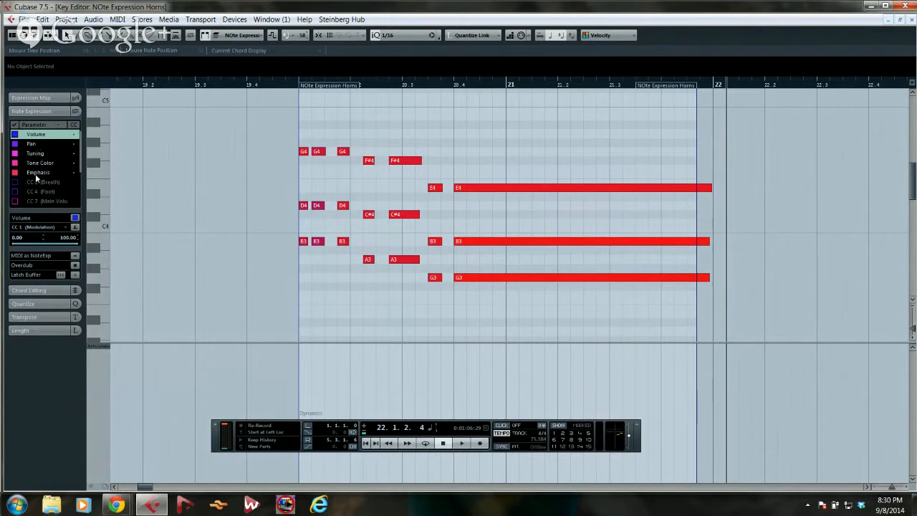
{"action": "left_click", "coordinate": [36, 112]}
{"action": "left_click", "coordinate": [36, 112]}
- Draw a Volume note expression curve on the long E4 note with the Line tool, falling to just before 21.2 and rising past 21.3
{"action": "double_click", "coordinate": [504, 192]}
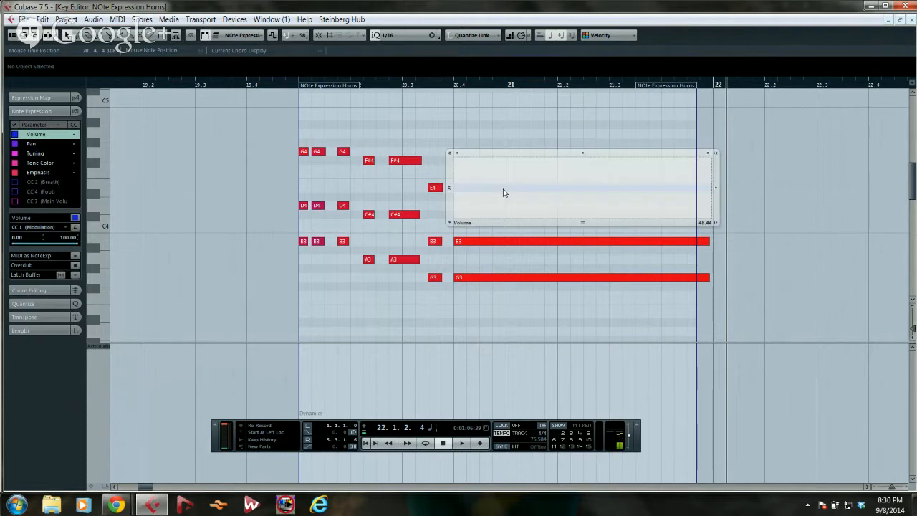
{"action": "right_click", "coordinate": [484, 194]}
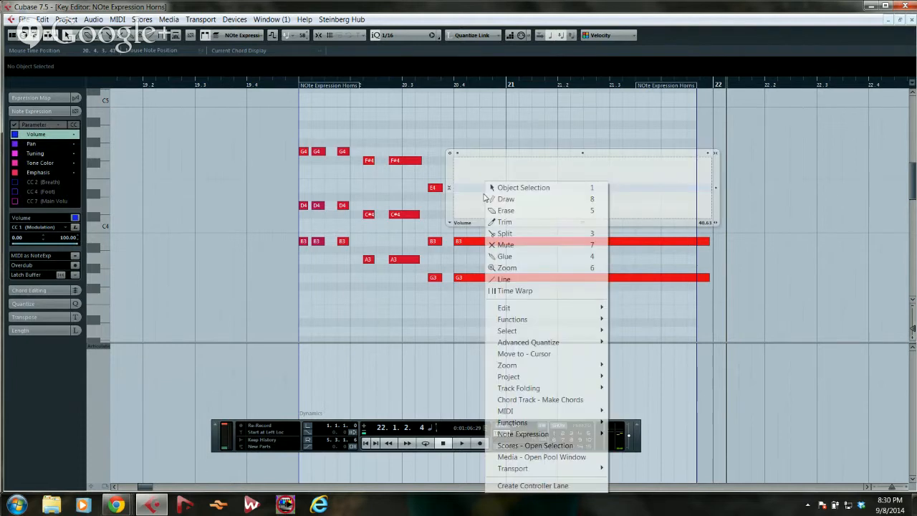
{"action": "left_click", "coordinate": [505, 279]}
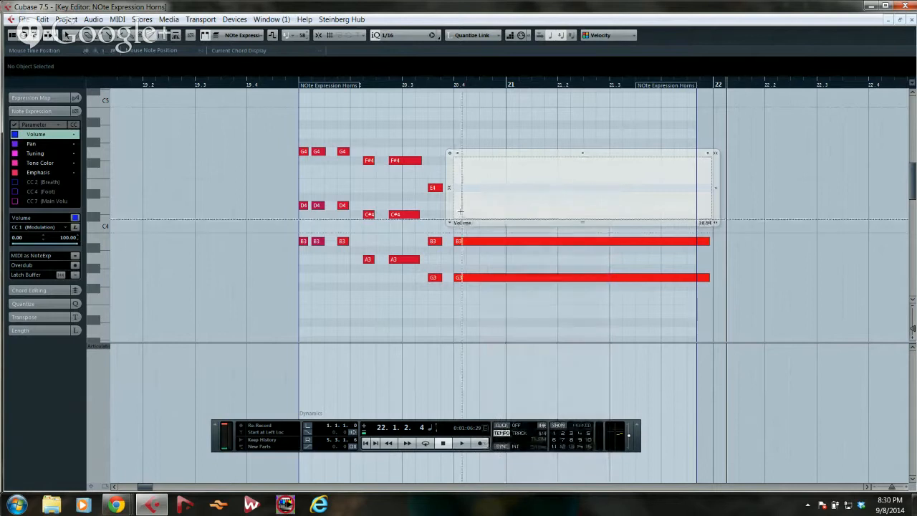
{"action": "mouse_move", "coordinate": [459, 214]}
{"action": "left_mouse_down"}
{"action": "mouse_move", "coordinate": [565, 158]}
{"action": "mouse_move", "coordinate": [614, 168]}
{"action": "mouse_move", "coordinate": [624, 156]}
{"action": "mouse_move", "coordinate": [453, 199]}
{"action": "mouse_move", "coordinate": [455, 215]}
{"action": "mouse_move", "coordinate": [481, 212]}
{"action": "left_mouse_up"}
{"action": "left_click_drag", "start_coordinate": [458, 159], "coordinate": [547, 218]}
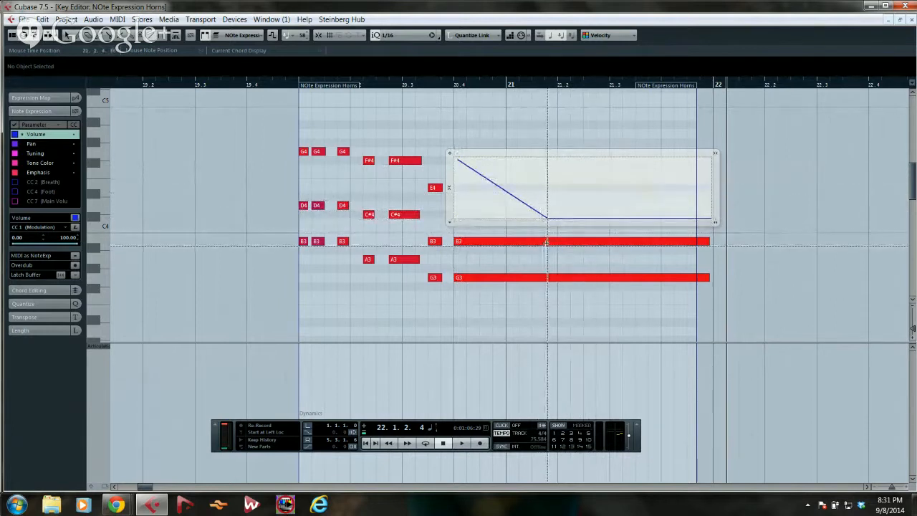
{"action": "left_click_drag", "start_coordinate": [547, 218], "coordinate": [633, 156]}
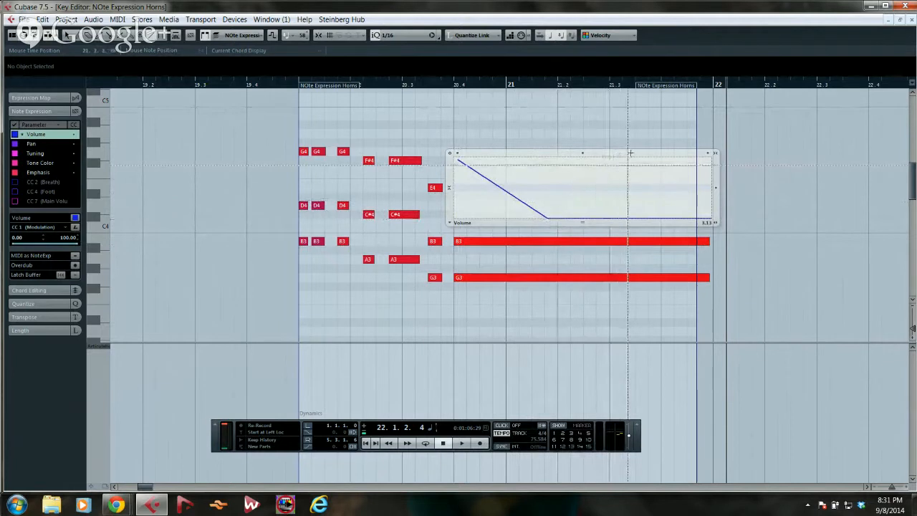
- Draw a rising Volume note expression line on the long B3 note, reaching its peak just before 21.2
{"action": "right_click", "coordinate": [511, 243]}
{"action": "left_click", "coordinate": [532, 187]}
{"action": "double_click", "coordinate": [485, 244]}
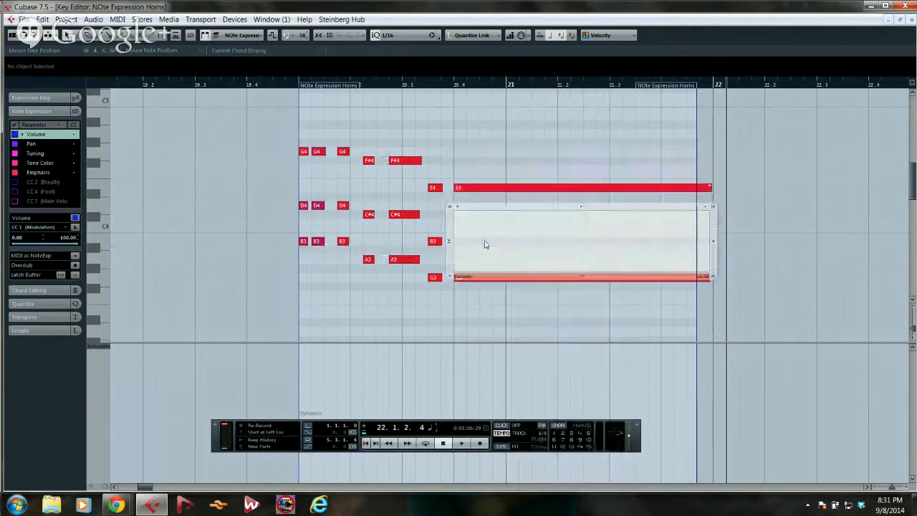
{"action": "right_click", "coordinate": [475, 250]}
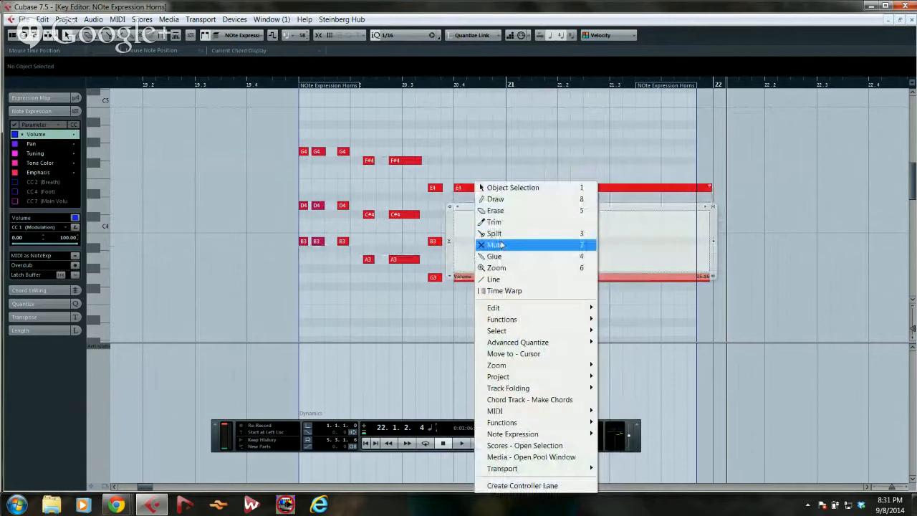
{"action": "left_click", "coordinate": [500, 279]}
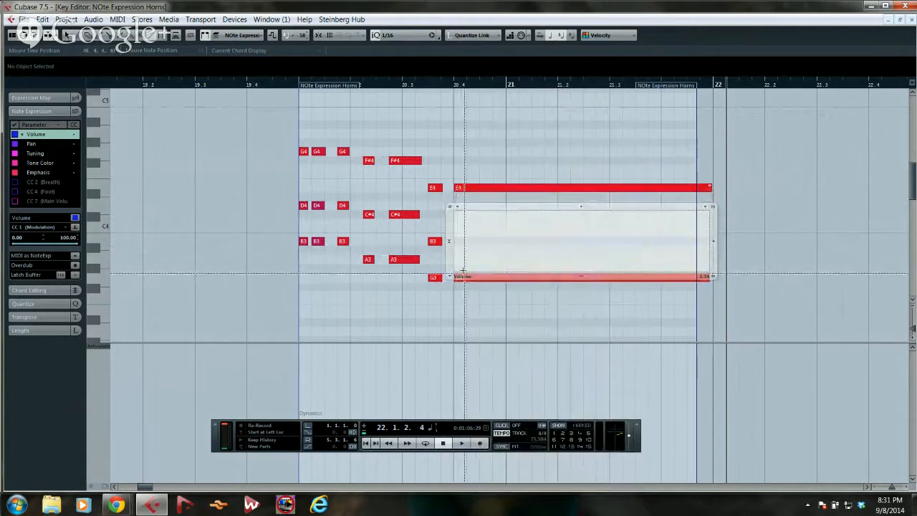
{"action": "left_click_drag", "start_coordinate": [463, 270], "coordinate": [549, 211]}
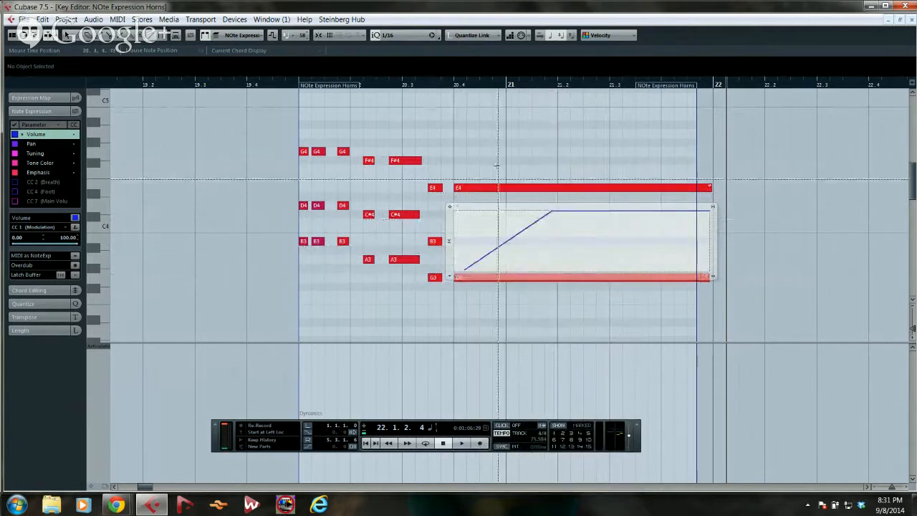
- Draw a slower rising Volume note expression line on the long G3 note, peaking around 21.3, and close its expression editor
{"action": "right_click", "coordinate": [496, 166]}
{"action": "left_click", "coordinate": [503, 172]}
{"action": "left_click", "coordinate": [503, 172]}
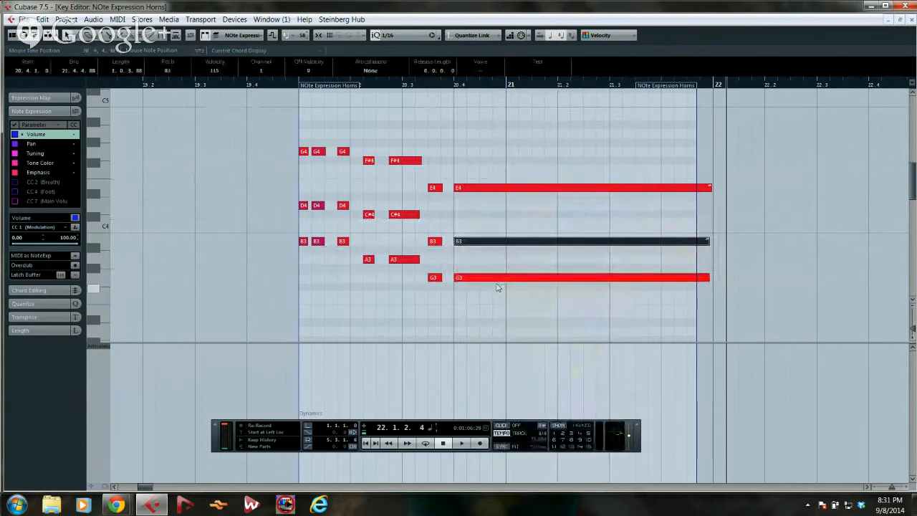
{"action": "double_click", "coordinate": [498, 280]}
{"action": "right_click", "coordinate": [497, 283]}
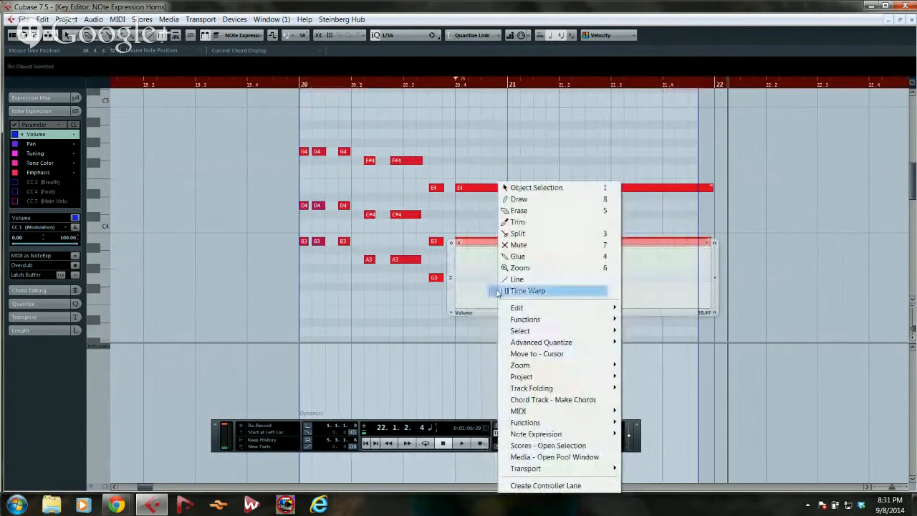
{"action": "left_click", "coordinate": [517, 279]}
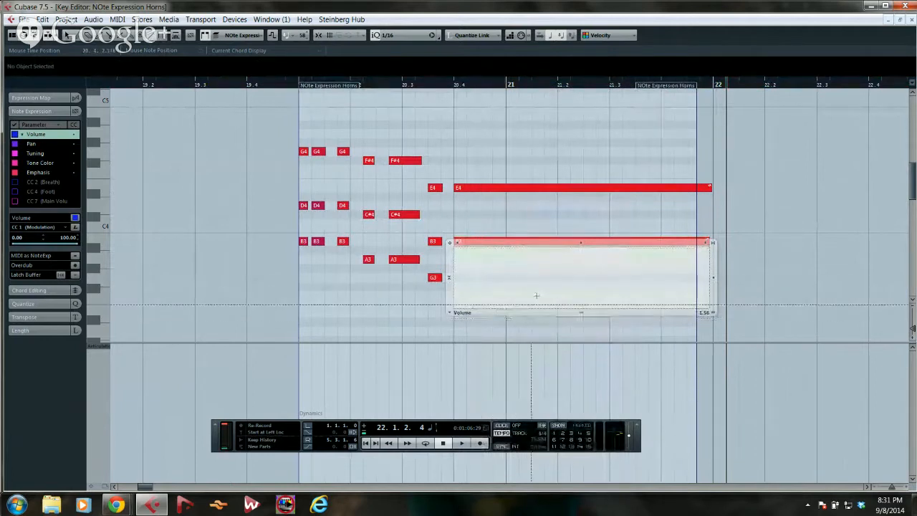
{"action": "left_click_drag", "start_coordinate": [620, 248], "coordinate": [477, 307]}
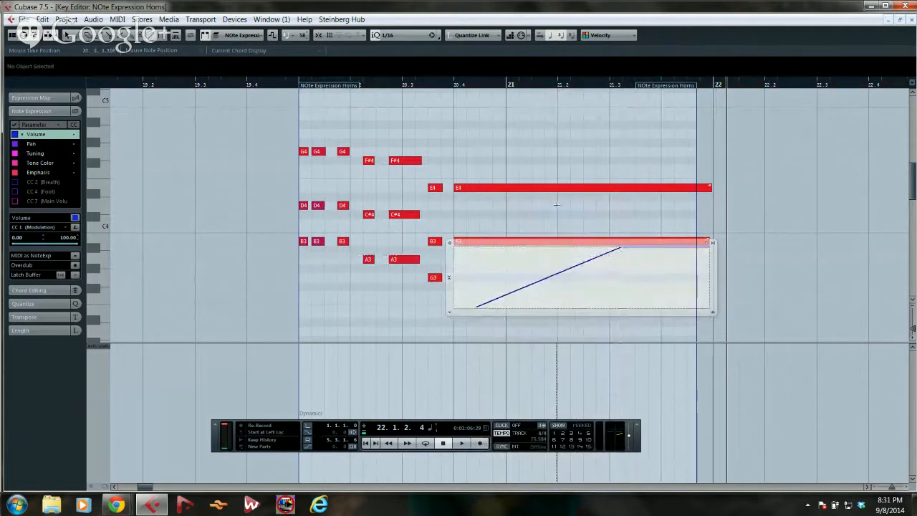
{"action": "right_click", "coordinate": [550, 180]}
{"action": "left_click", "coordinate": [568, 185]}
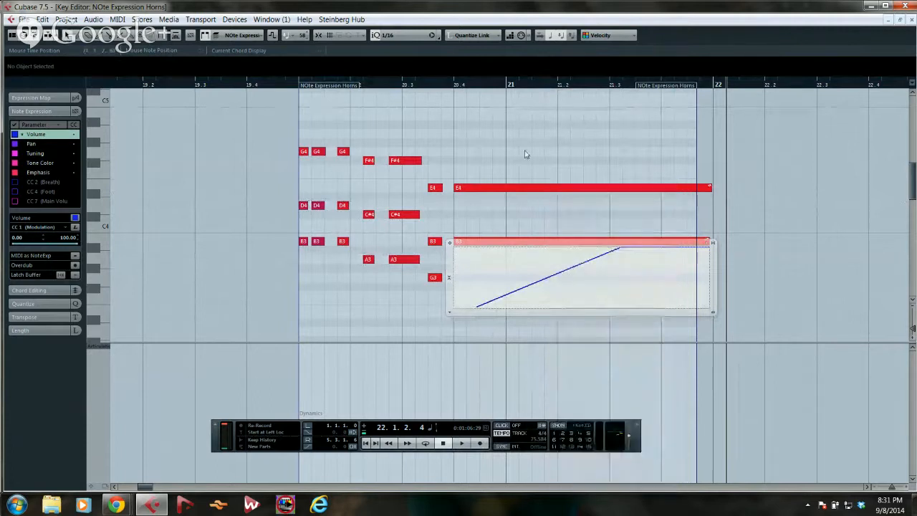
{"action": "key", "text": "Escape"}
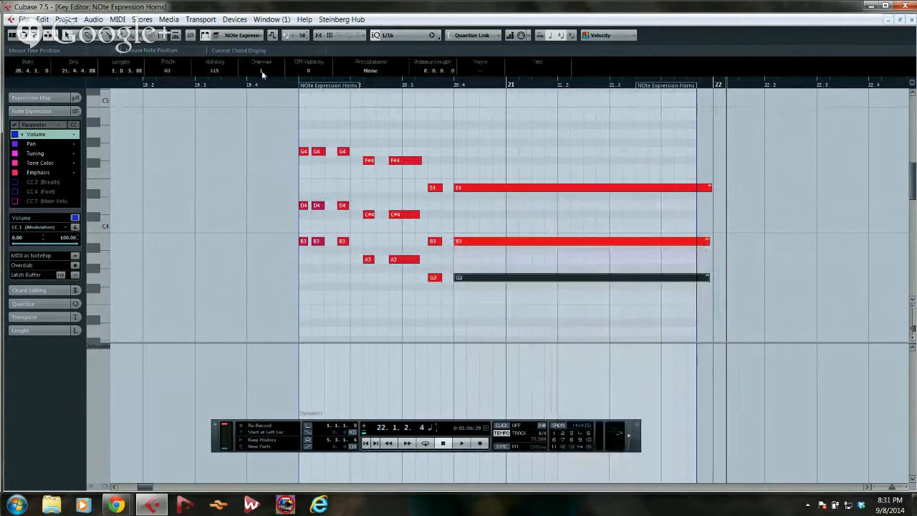
- Toggle the note expression display until the curves show over the notes, and play the horns from just before 20.4
{"action": "left_click", "coordinate": [191, 37]}
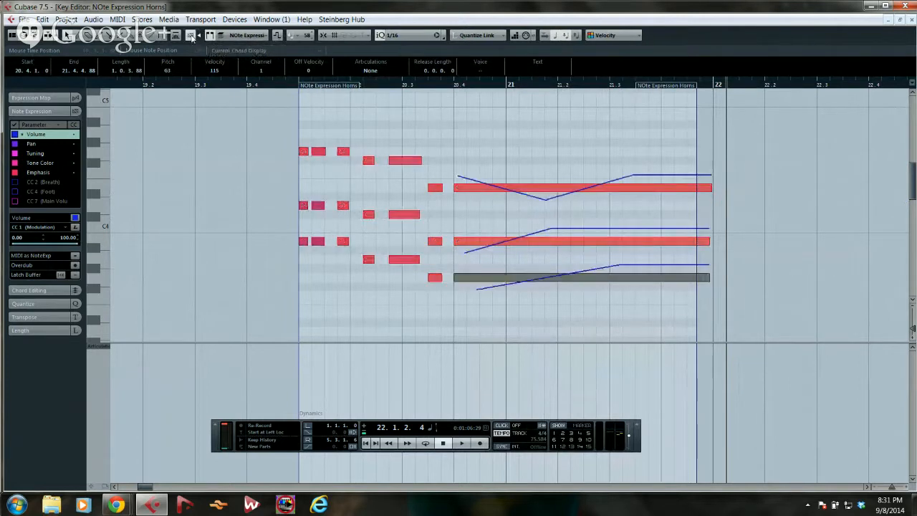
{"action": "left_click", "coordinate": [191, 37]}
{"action": "left_click", "coordinate": [191, 37]}
{"action": "left_click", "coordinate": [191, 37]}
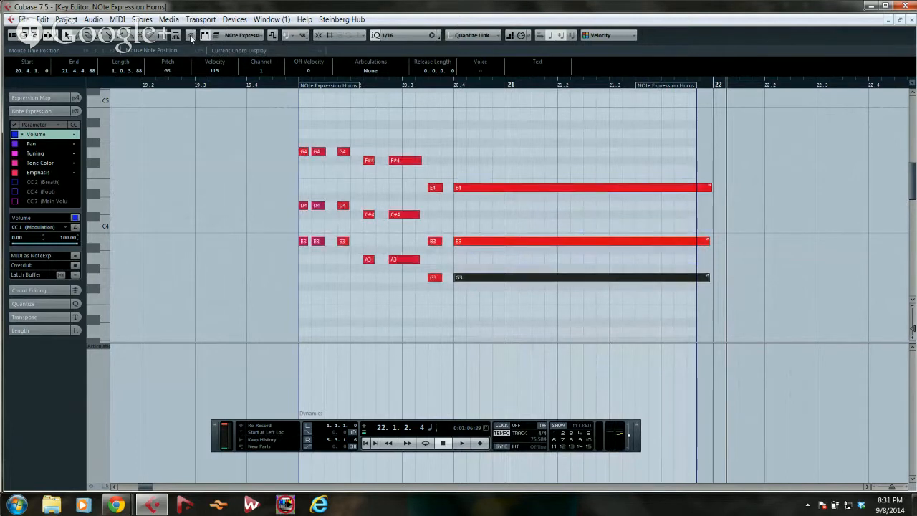
{"action": "left_click", "coordinate": [192, 37]}
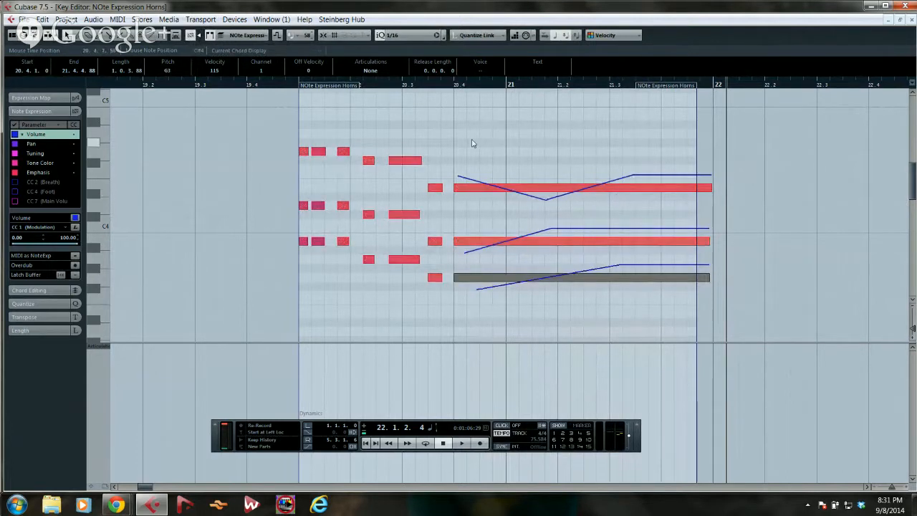
{"action": "left_click", "coordinate": [444, 87]}
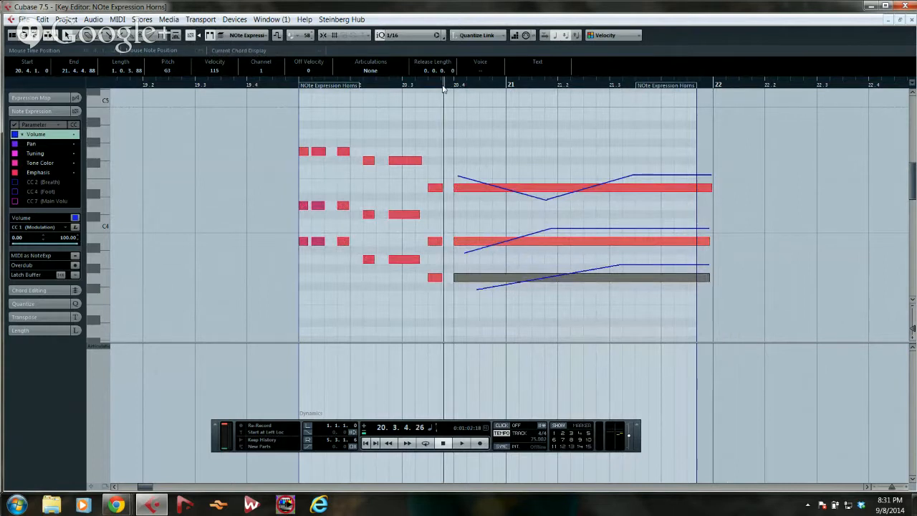
{"action": "key", "text": "space"}
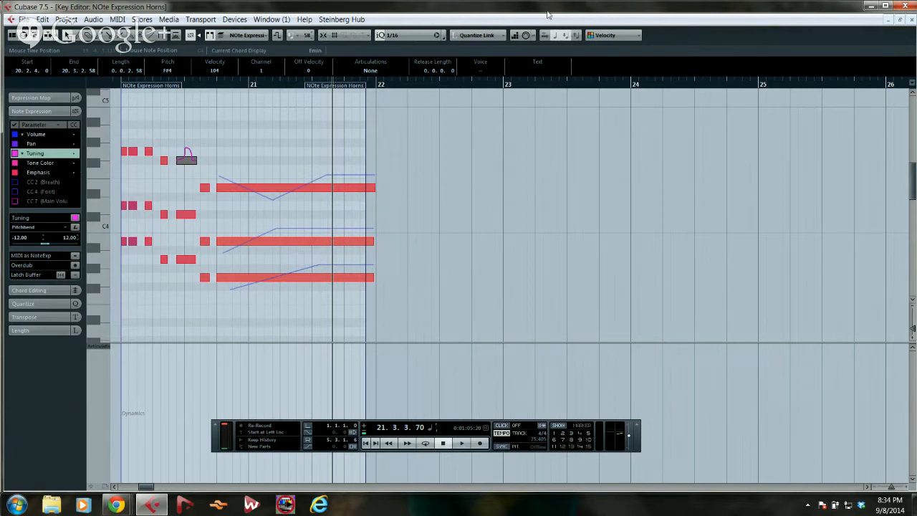
- Close the horns part and open the Large Strings VX part on the copied strings track in the Key Editor
{"action": "left_click", "coordinate": [911, 20]}
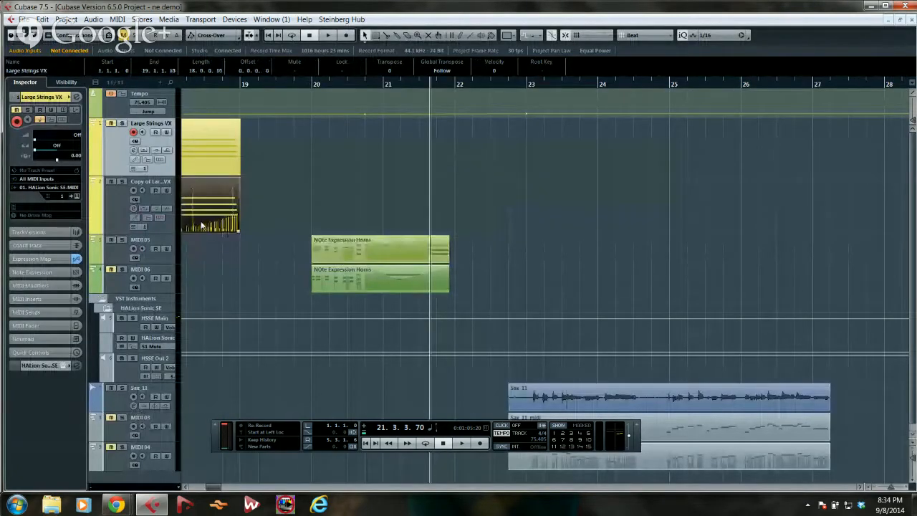
{"action": "double_click", "coordinate": [200, 202]}
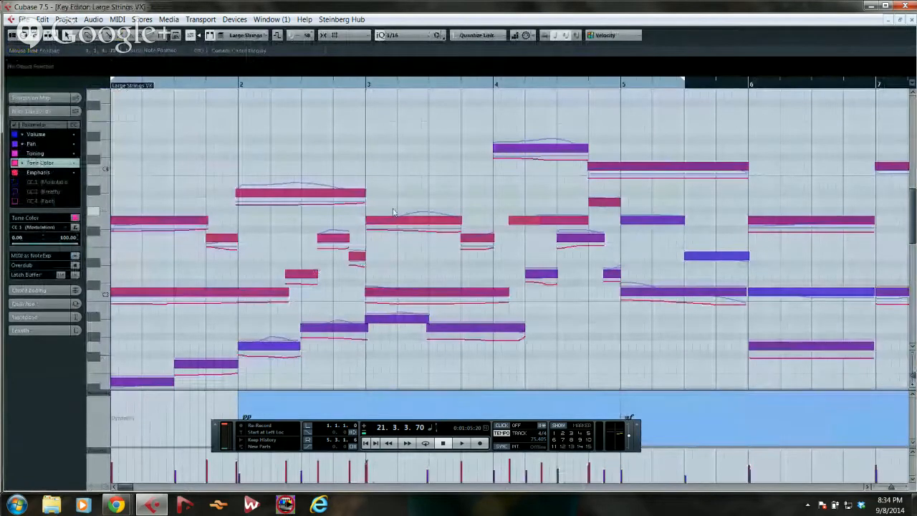
- Toggle the note expression display on and off in the Large Strings VX part to compare its notes with and without curves
{"action": "left_click", "coordinate": [403, 87]}
{"action": "left_click_drag", "start_coordinate": [403, 87], "coordinate": [399, 61]}
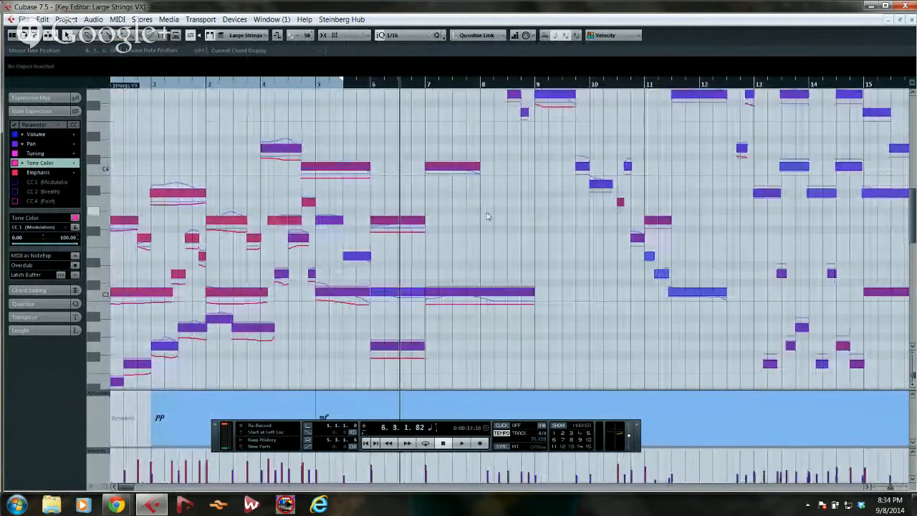
{"action": "scroll", "coordinate": [487, 217], "scroll_direction": "up", "scroll_amount": 3}
{"action": "scroll", "coordinate": [492, 192], "scroll_direction": "down", "scroll_amount": 2}
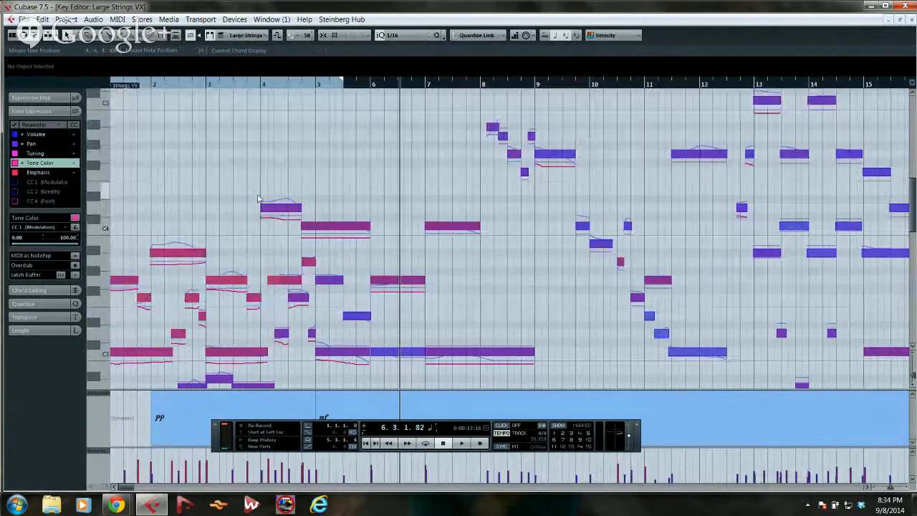
{"action": "left_click", "coordinate": [190, 37]}
{"action": "left_click", "coordinate": [188, 38]}
{"action": "left_click", "coordinate": [189, 39]}
{"action": "left_click", "coordinate": [189, 39]}
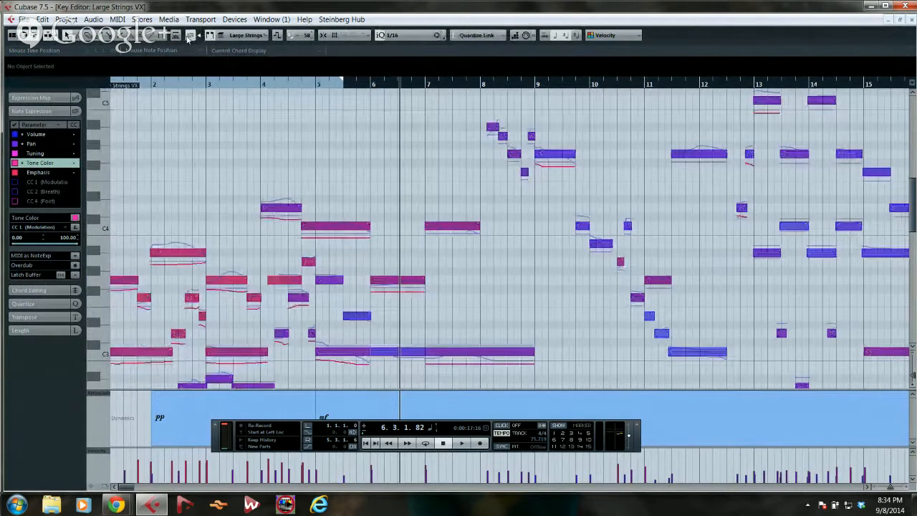
{"action": "left_click", "coordinate": [188, 39]}
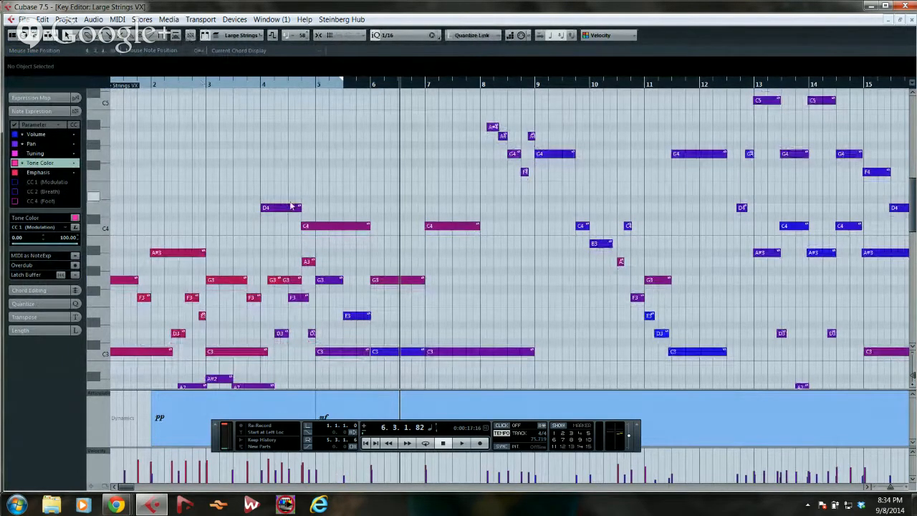
{"action": "left_click", "coordinate": [191, 38]}
{"action": "left_click", "coordinate": [191, 37]}
{"action": "left_click", "coordinate": [190, 37]}
{"action": "left_click", "coordinate": [191, 38]}
{"action": "left_click", "coordinate": [191, 37]}
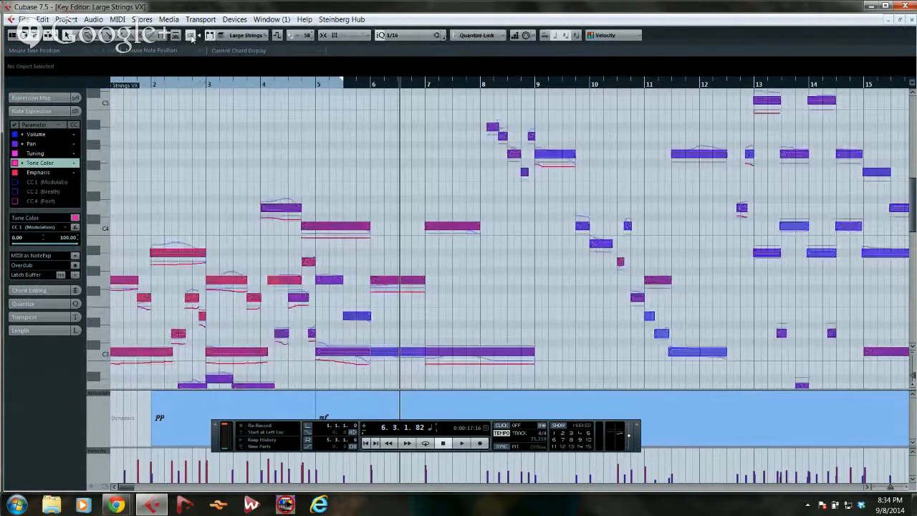
{"action": "left_click", "coordinate": [191, 38]}
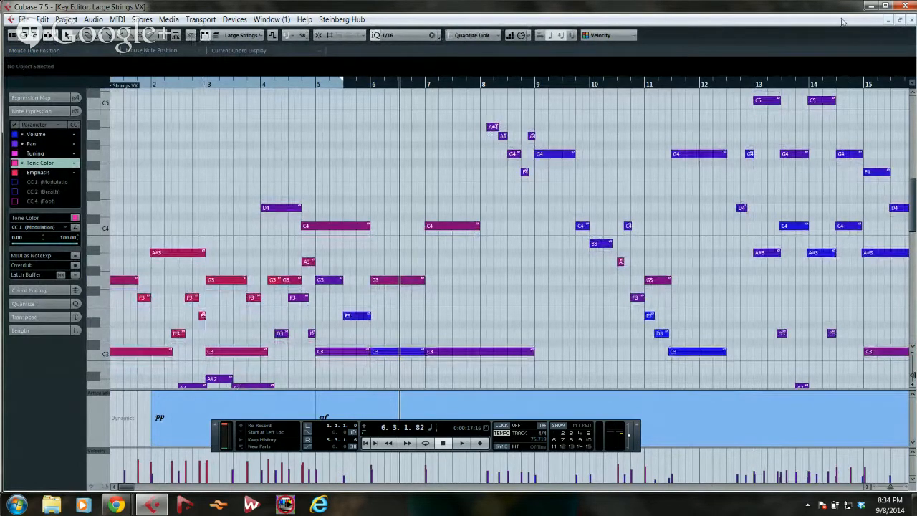
- Close the Key Editor and play the Sax_11 audio clip from about 22.4.2
{"action": "left_click", "coordinate": [912, 20]}
{"action": "left_click", "coordinate": [330, 84]}
{"action": "left_click_drag", "start_coordinate": [329, 84], "coordinate": [330, 50]}
{"action": "left_click_drag", "start_coordinate": [454, 83], "coordinate": [454, 113]}
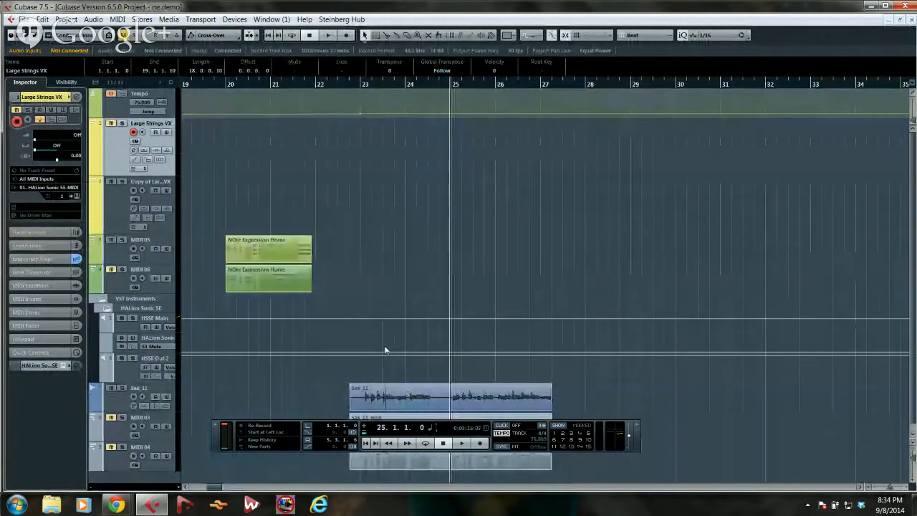
{"action": "left_click", "coordinate": [353, 86]}
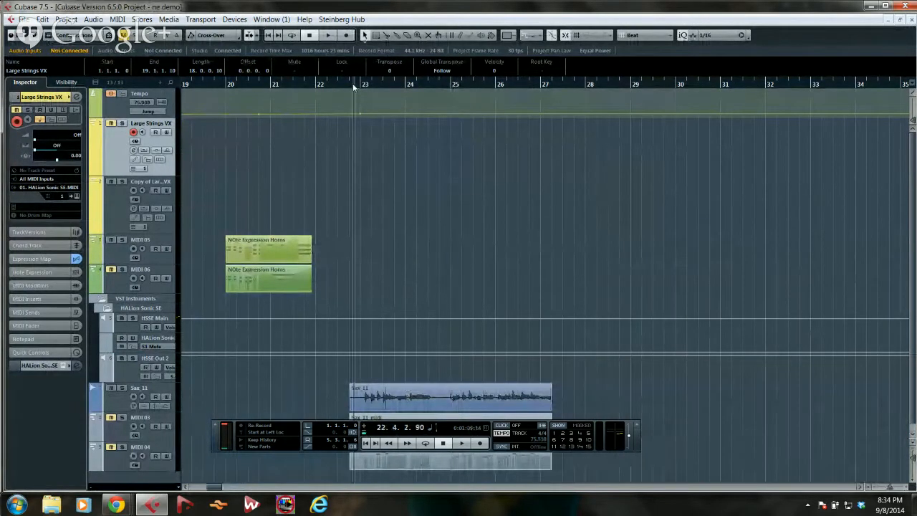
{"action": "key", "text": "space"}
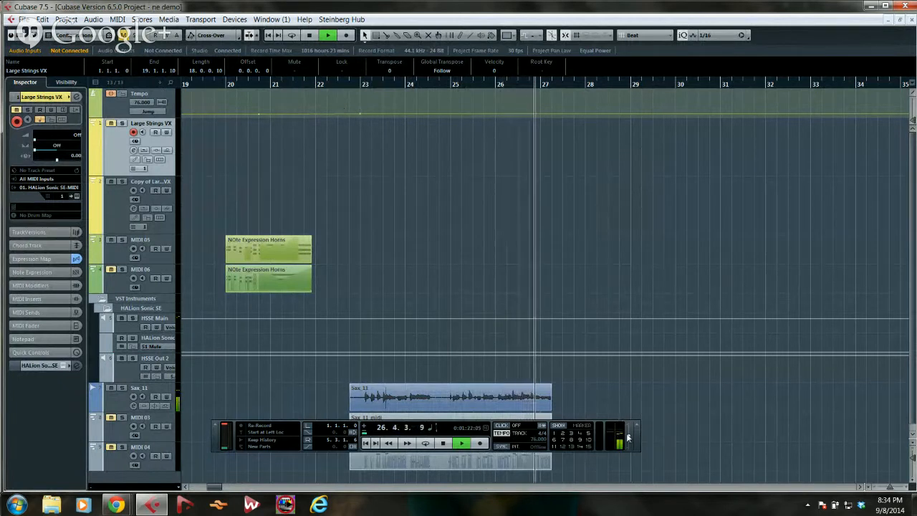
{"action": "key", "text": "space"}
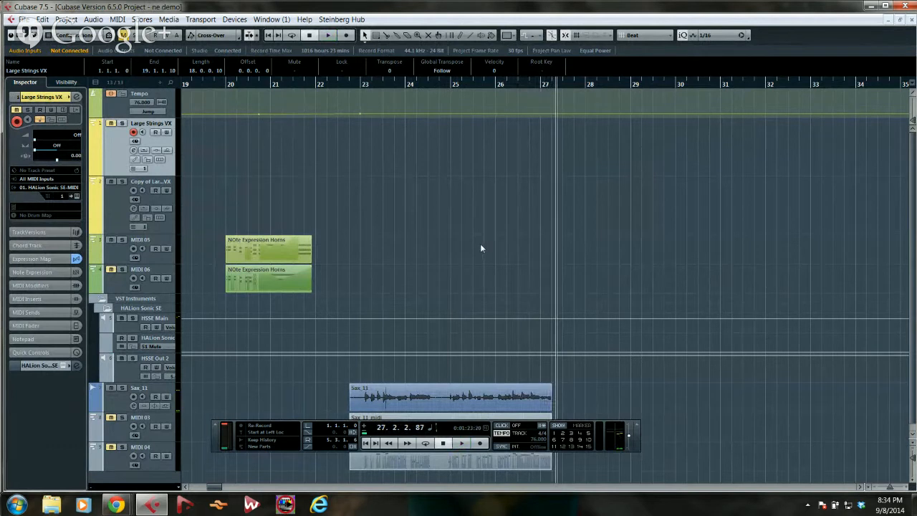
- Open the Sax_11 clip in the Sample Editor and show its VariAudio pitch segments with Pitch & Warp
{"action": "double_click", "coordinate": [424, 399]}
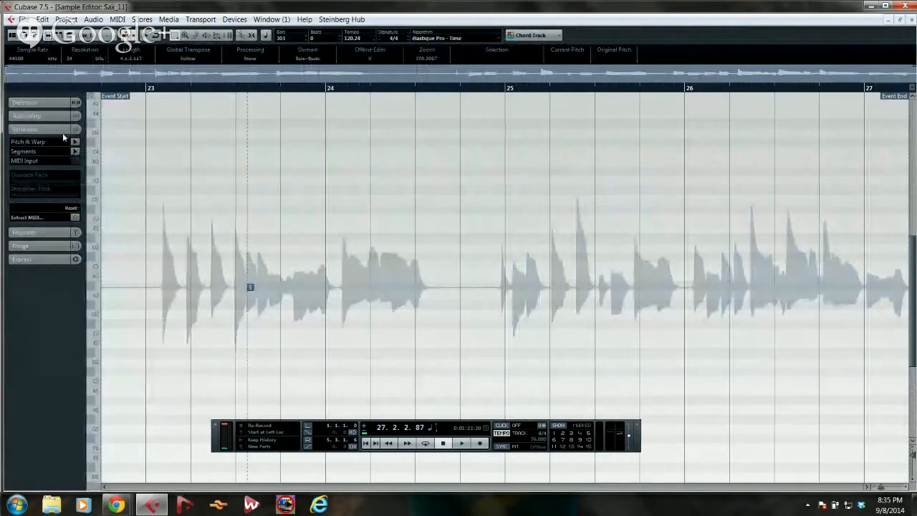
{"action": "left_click", "coordinate": [38, 130]}
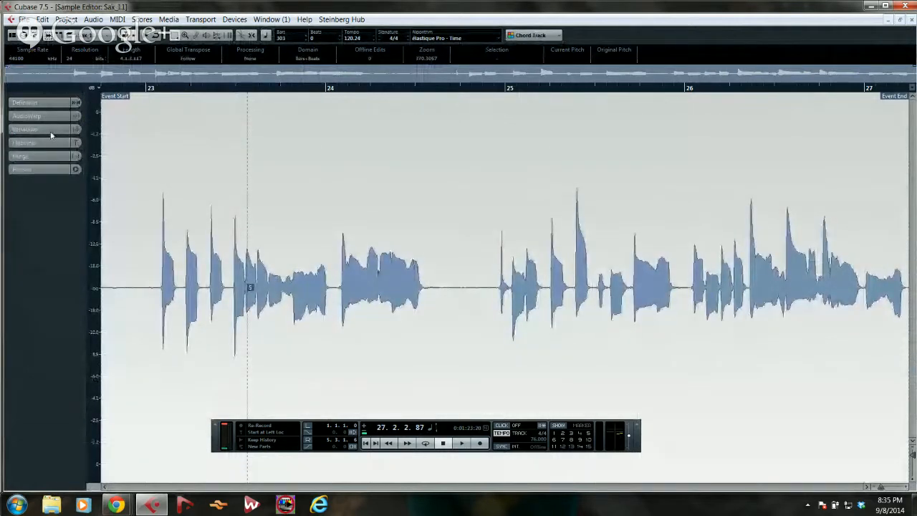
{"action": "left_click", "coordinate": [51, 135]}
{"action": "left_click", "coordinate": [51, 136]}
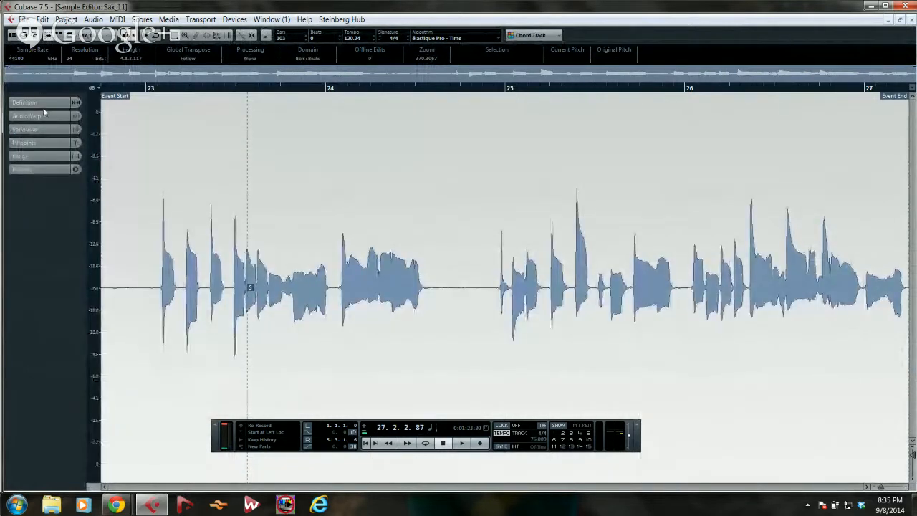
{"action": "left_click", "coordinate": [42, 131]}
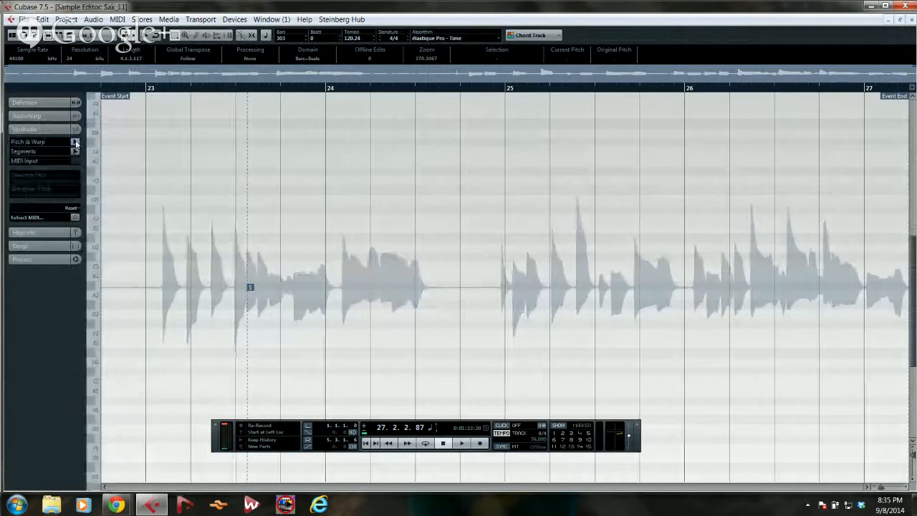
{"action": "left_click", "coordinate": [75, 141]}
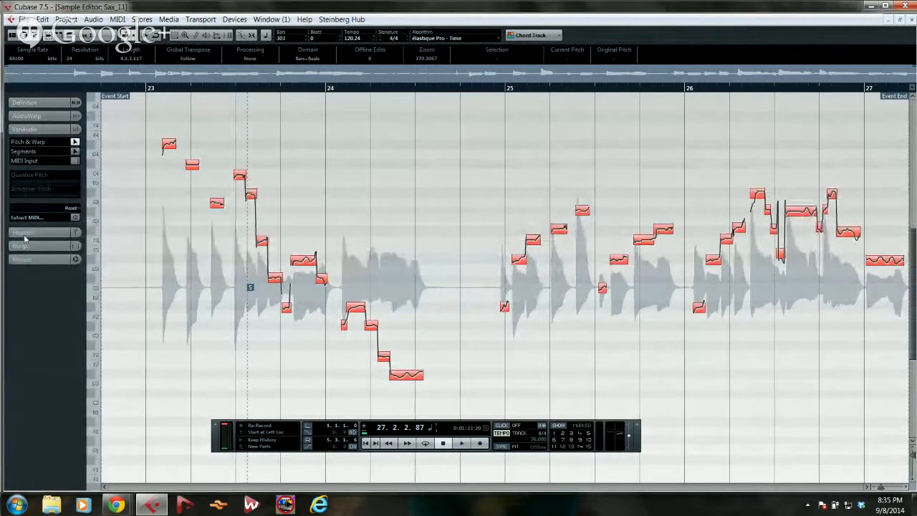
- Examine the Pitch Mode options for extracting MIDI from the sax, cancel the extraction and close the Sample Editor
{"action": "left_click", "coordinate": [75, 217]}
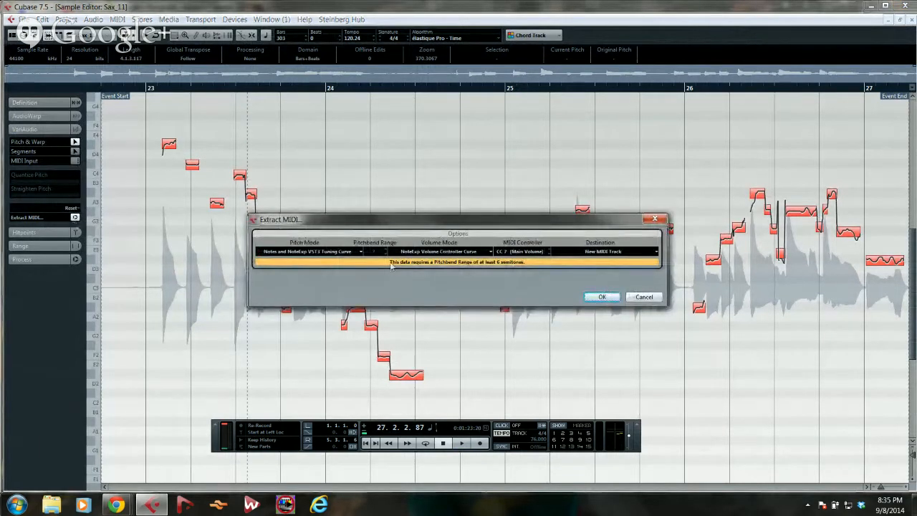
{"action": "left_click", "coordinate": [307, 251]}
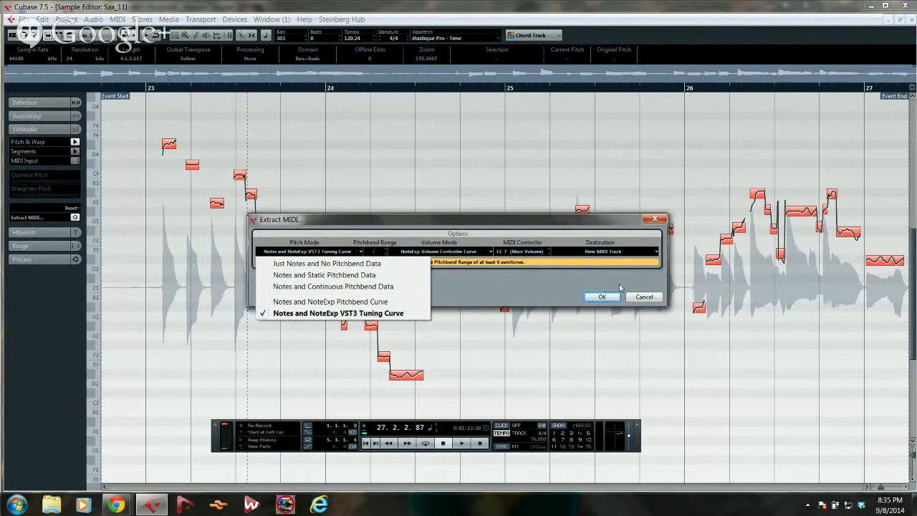
{"action": "left_click", "coordinate": [644, 299]}
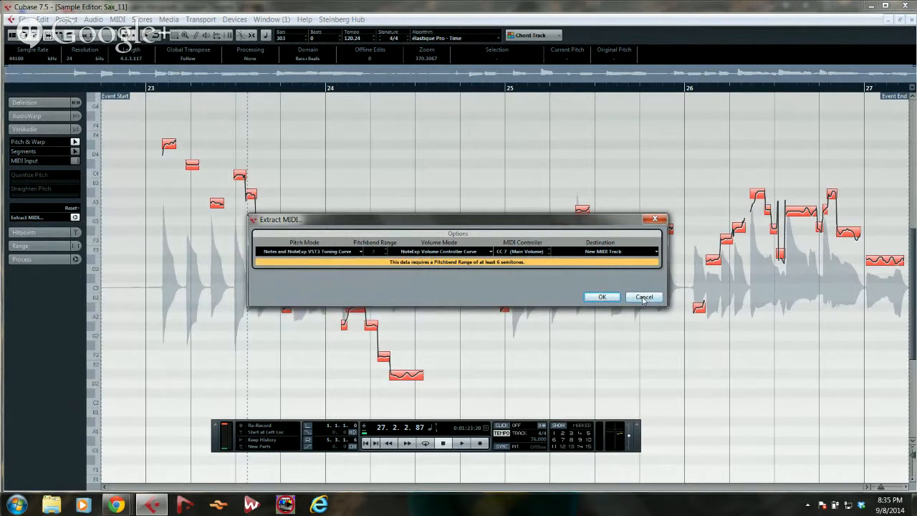
{"action": "left_click", "coordinate": [640, 298]}
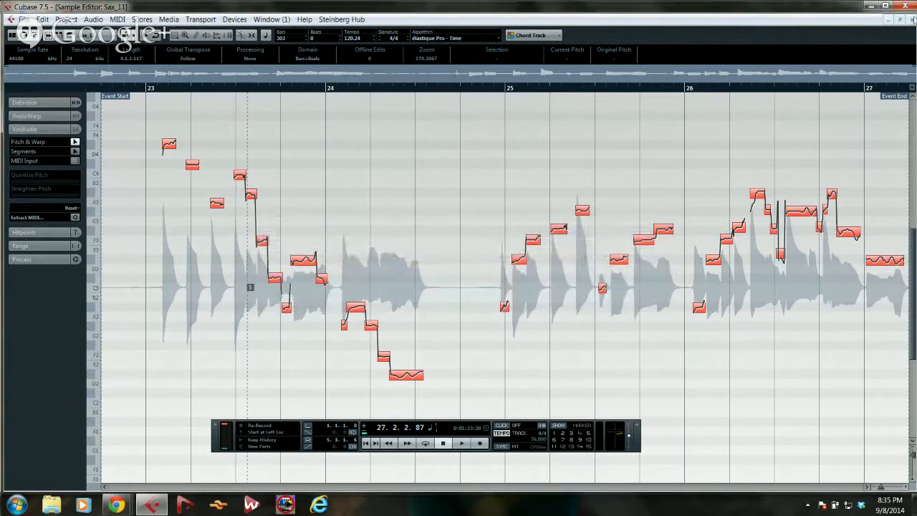
{"action": "left_click", "coordinate": [912, 20]}
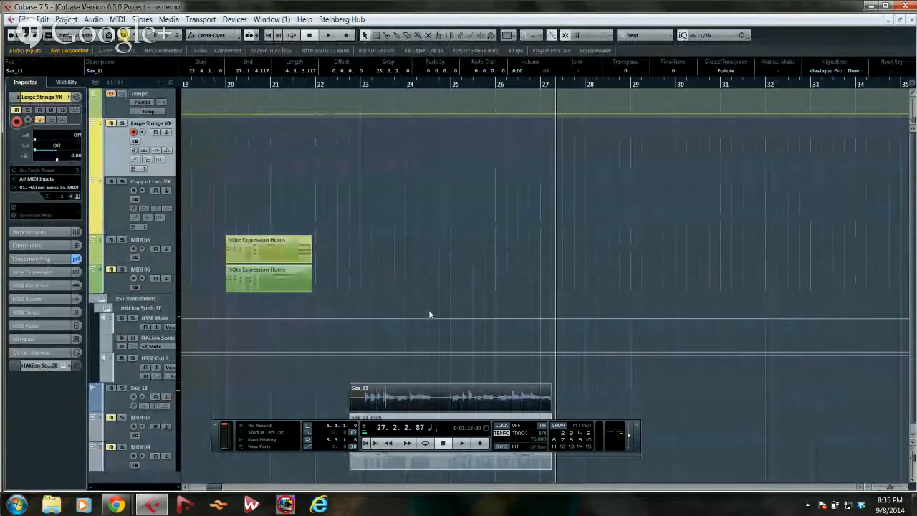
- Move the transport panel clear of the sax tracks, unmute MIDI 03 and play its Sax_11_midi part from about 22.4.1
{"action": "left_click", "coordinate": [110, 418]}
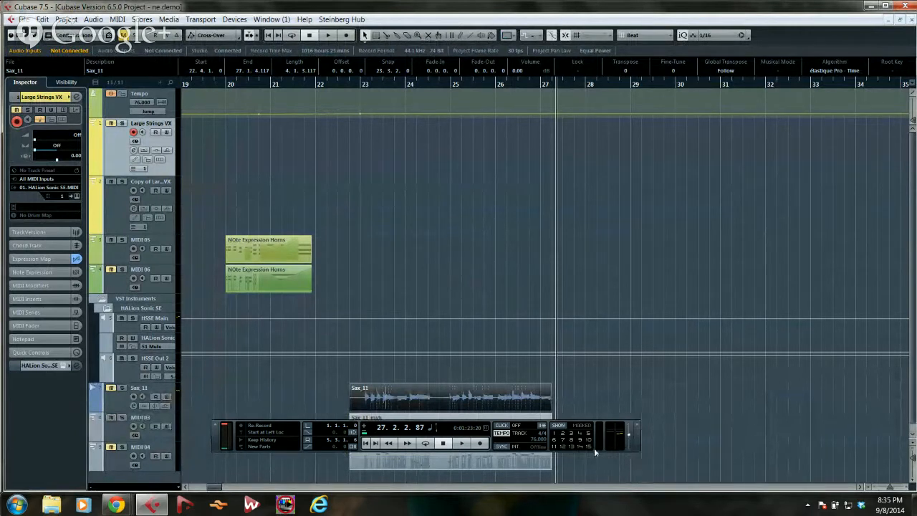
{"action": "left_click_drag", "start_coordinate": [215, 439], "coordinate": [227, 357]}
{"action": "left_click", "coordinate": [349, 85]}
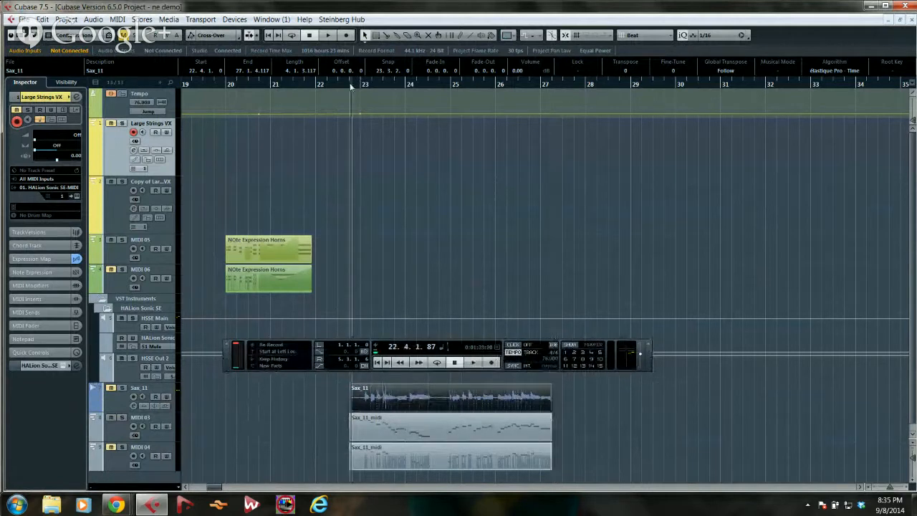
{"action": "key", "text": "space"}
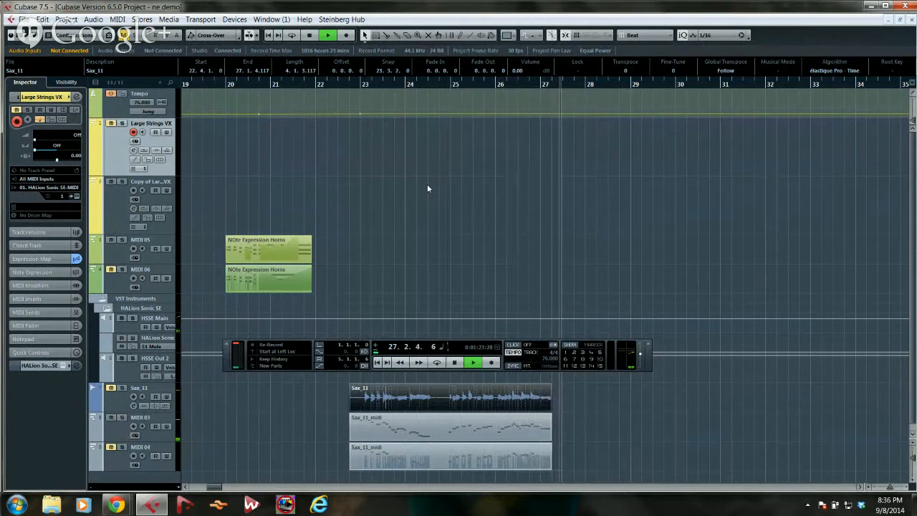
{"action": "key", "text": "space"}
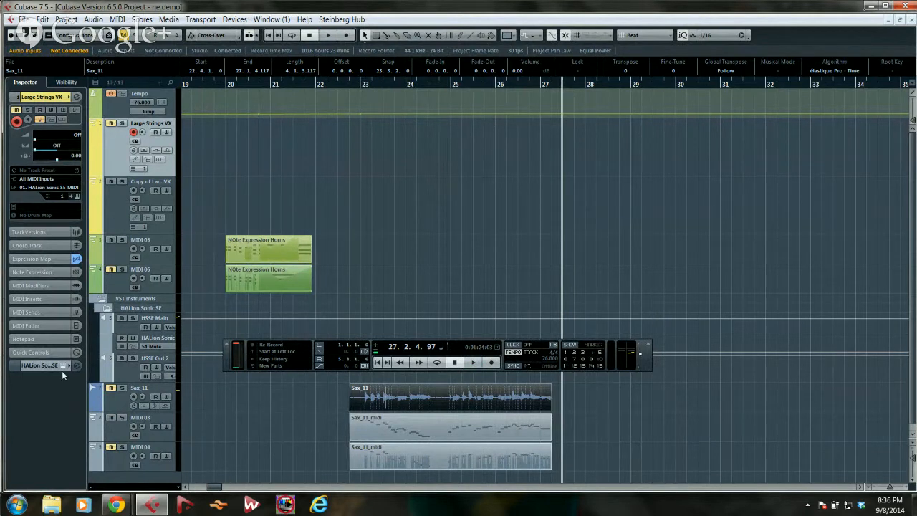
- Mute MIDI 03 and open MIDI 04's Sax_11_midi part in the Key Editor with note expression curves shown over the notes
{"action": "left_click", "coordinate": [110, 418]}
{"action": "double_click", "coordinate": [430, 465]}
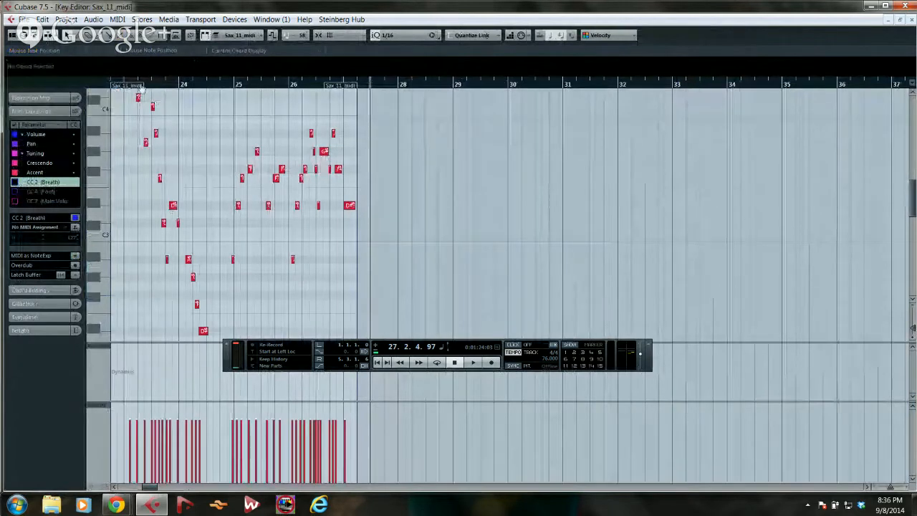
{"action": "left_click_drag", "start_coordinate": [155, 85], "coordinate": [143, 147]}
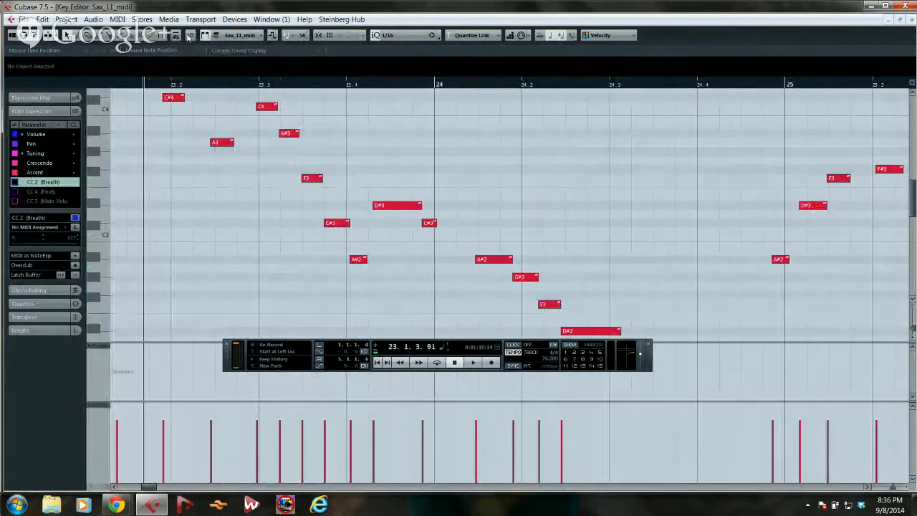
{"action": "left_click", "coordinate": [188, 37]}
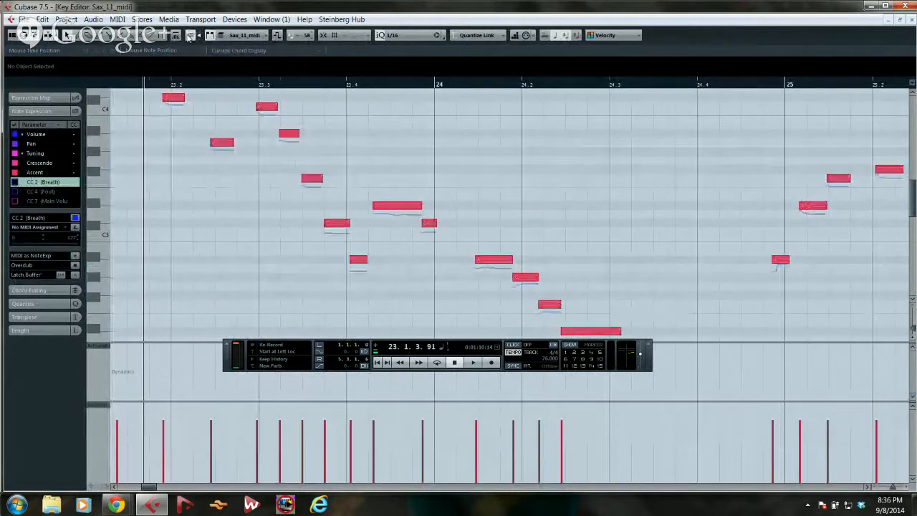
- Play the Sax_11_midi part with its expression curves from about 23.1.1 through the last note, and close the Key Editor
{"action": "left_click", "coordinate": [157, 85]}
{"action": "scroll", "coordinate": [156, 183], "scroll_direction": "up", "scroll_amount": 2}
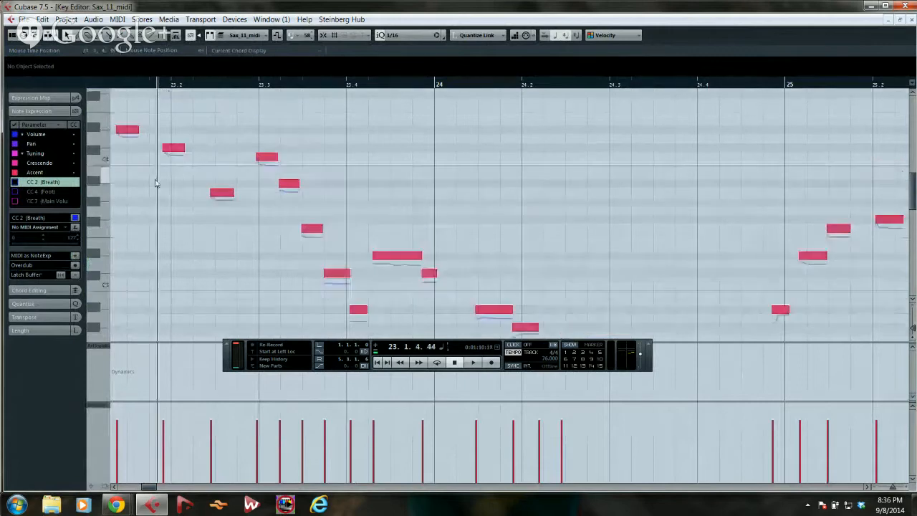
{"action": "mouse_move", "coordinate": [149, 86]}
{"action": "left_mouse_down"}
{"action": "mouse_move", "coordinate": [148, 76]}
{"action": "mouse_move", "coordinate": [136, 85]}
{"action": "left_mouse_up"}
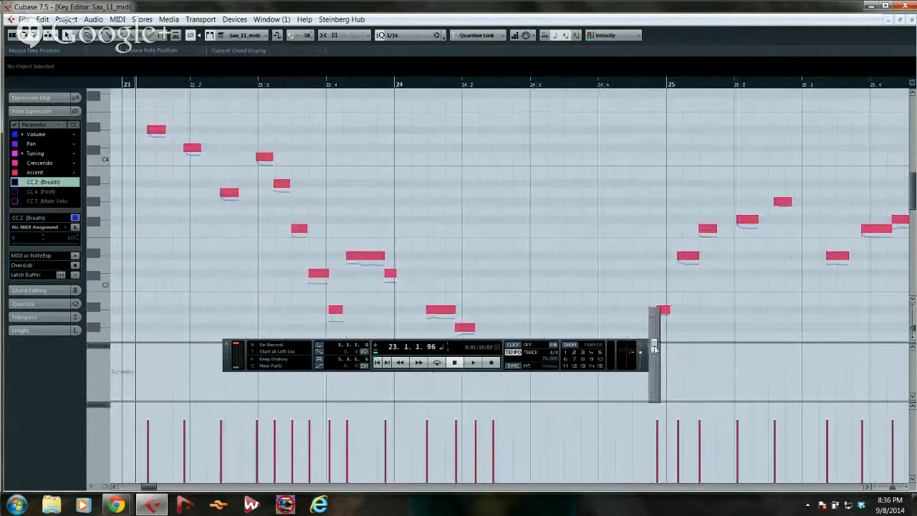
{"action": "key", "text": "space"}
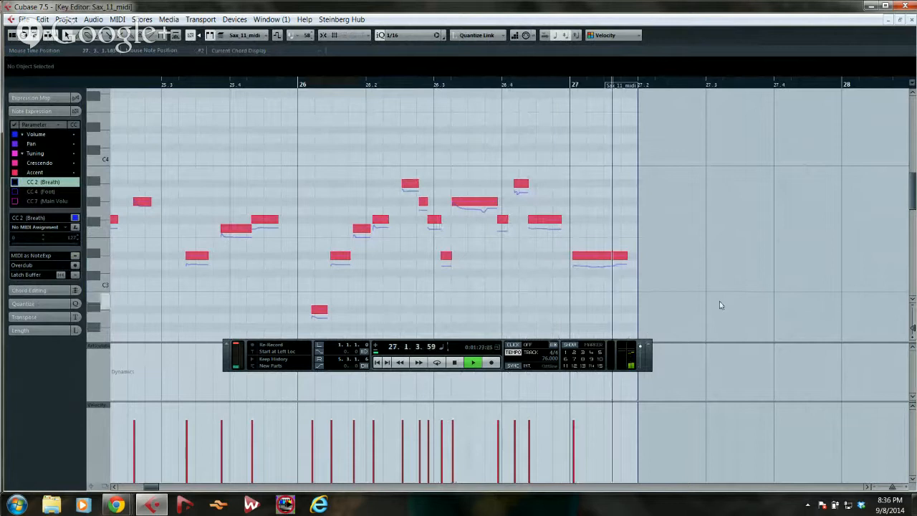
{"action": "key", "text": "space"}
{"action": "left_click", "coordinate": [911, 19]}
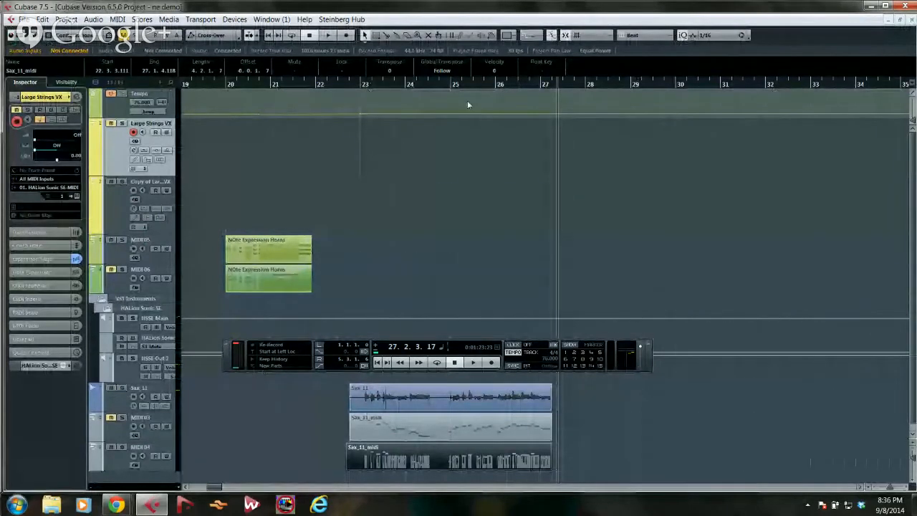
- Play the sax section in the project from 22.4.1, stopping after the clips end
{"action": "left_click", "coordinate": [350, 85]}
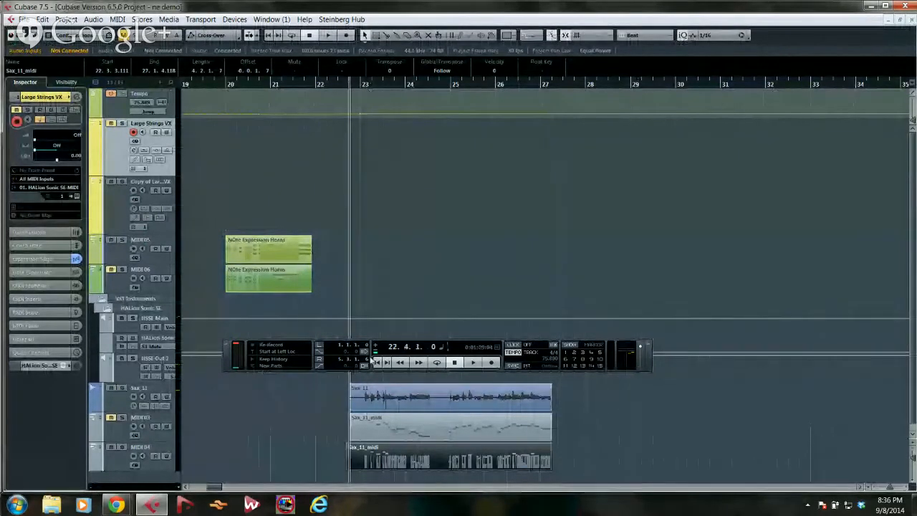
{"action": "key", "text": "space"}
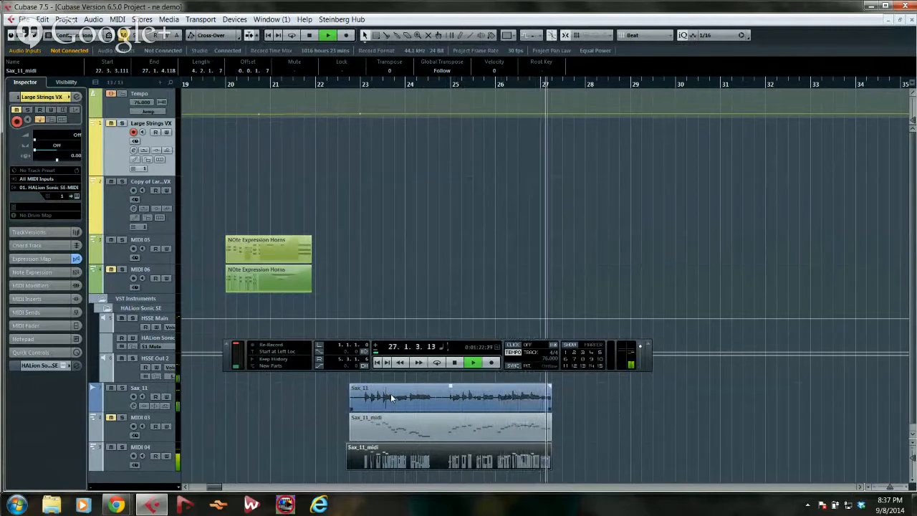
{"action": "key", "text": "space"}
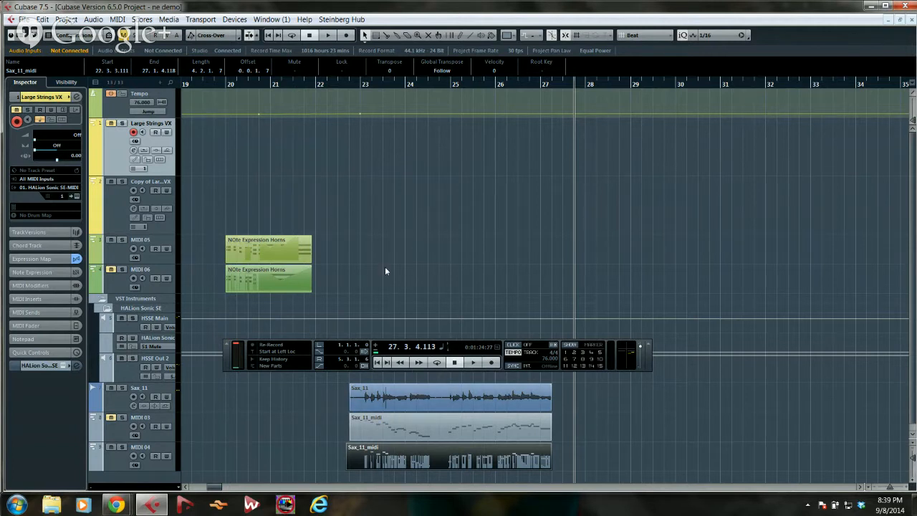
- Open the recent project be someone.cpr from the Be Someone folder
{"action": "left_click", "coordinate": [23, 19]}
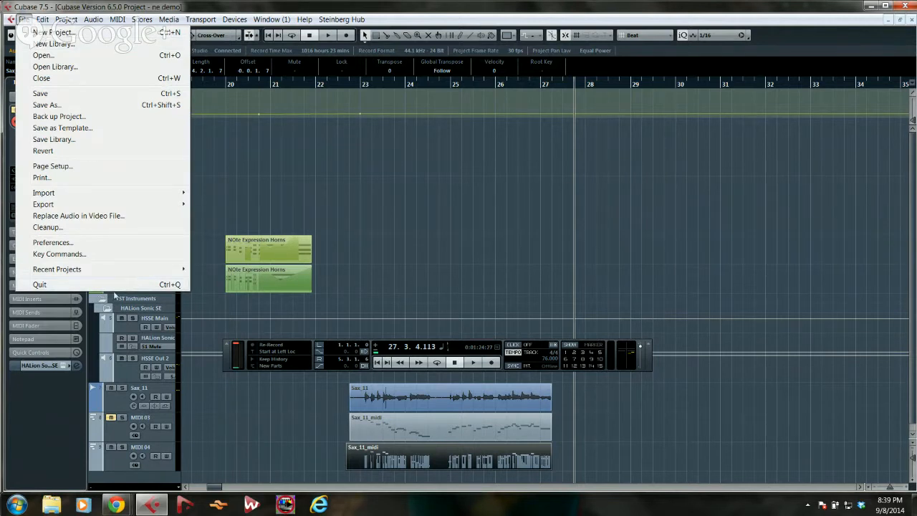
{"action": "mouse_move", "coordinate": [91, 274]}
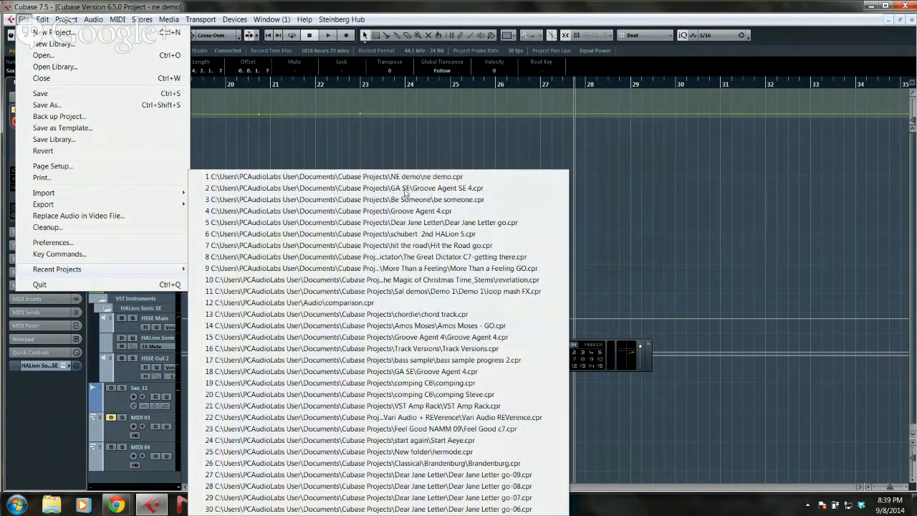
{"action": "left_click", "coordinate": [416, 200]}
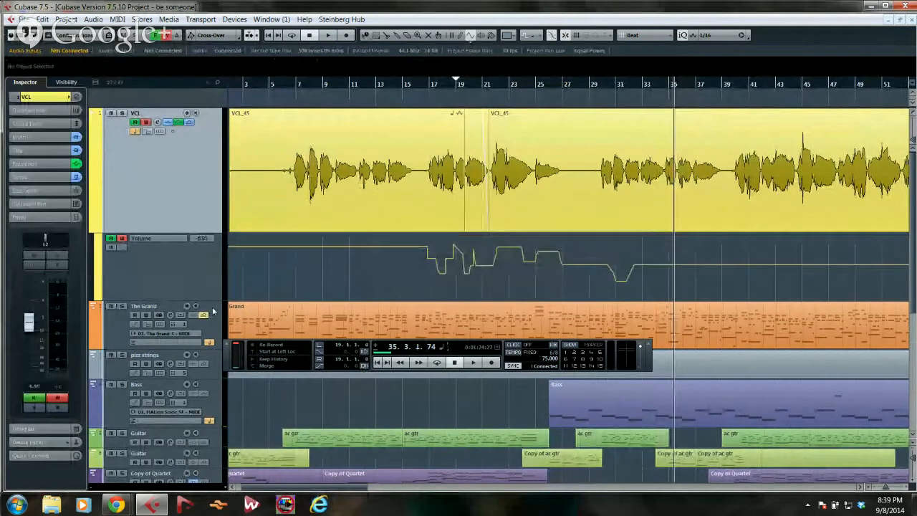
- Revert the project to its previously saved version and accept the missing ports with the Steinberg UR44 output left unmapped
{"action": "left_click", "coordinate": [24, 19]}
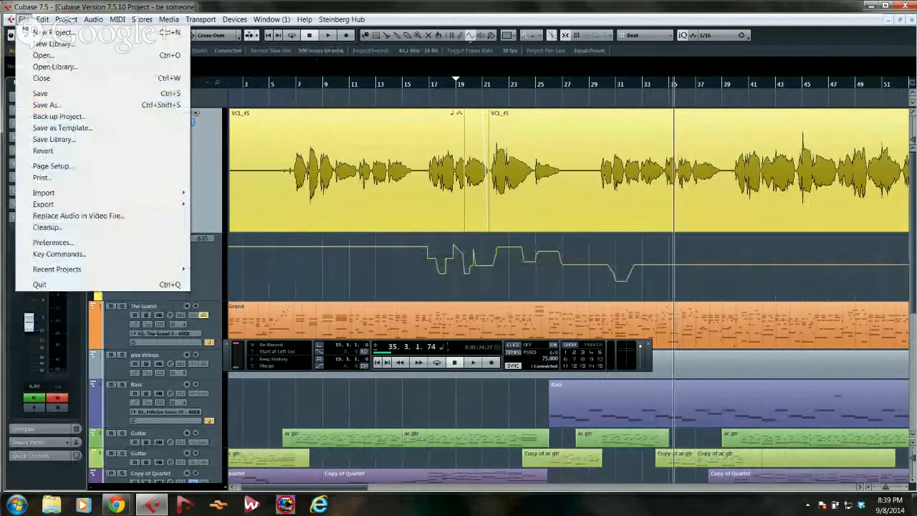
{"action": "left_click", "coordinate": [43, 150]}
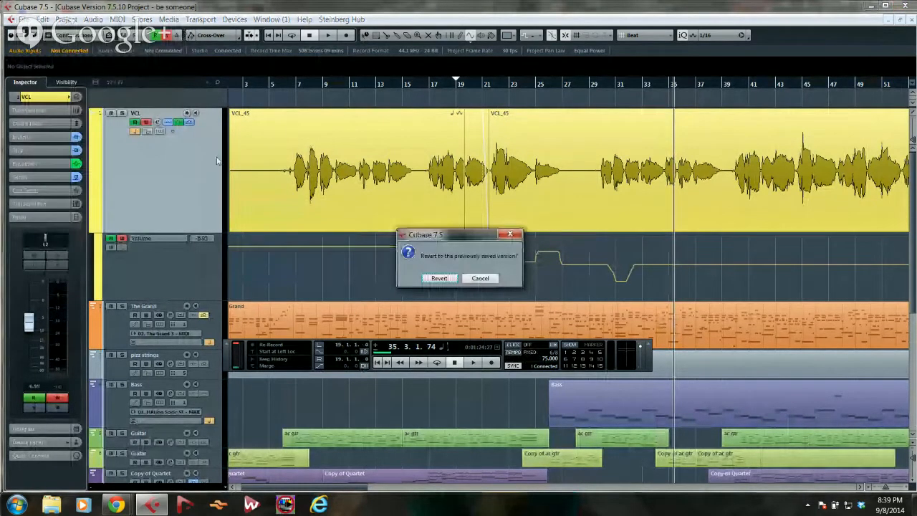
{"action": "left_click", "coordinate": [437, 278]}
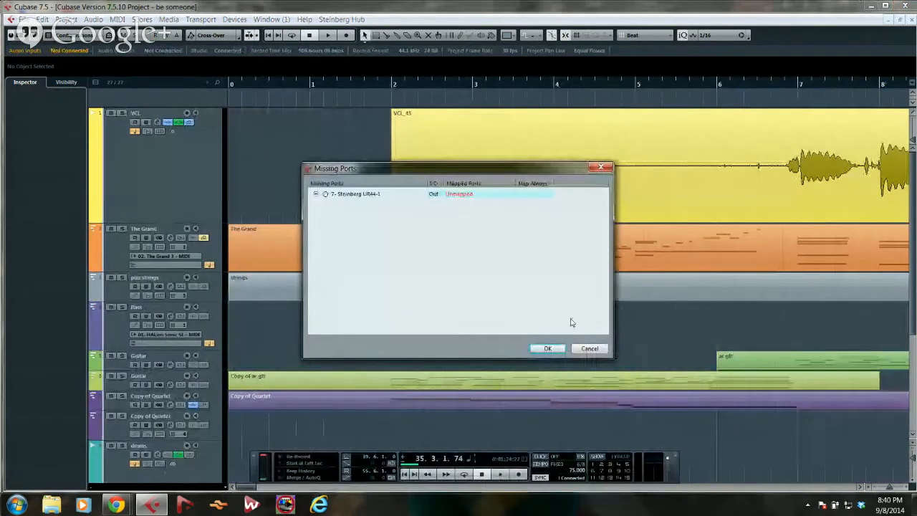
{"action": "left_click", "coordinate": [558, 348]}
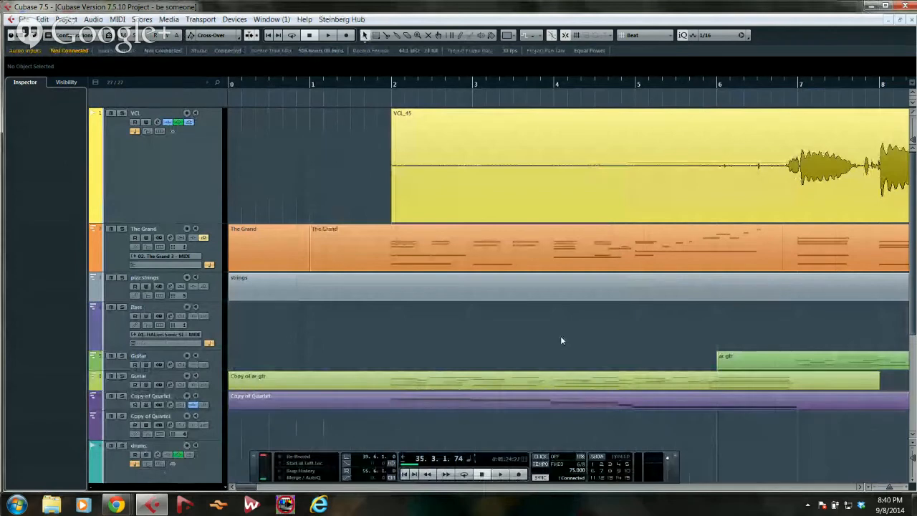
- Open The Grand part in the Key Editor, hide the note expression data on its notes, and close the editor
{"action": "scroll", "coordinate": [565, 322], "scroll_direction": "down", "scroll_amount": 7}
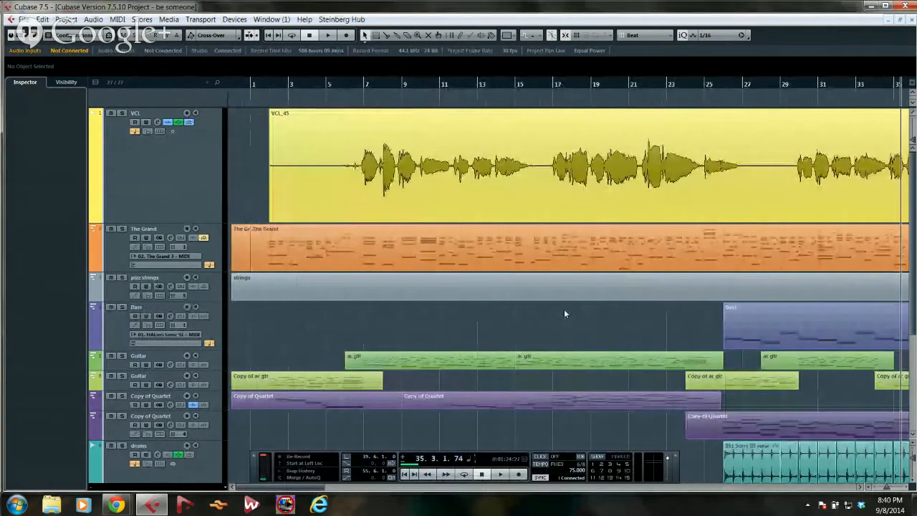
{"action": "key", "text": "g"}
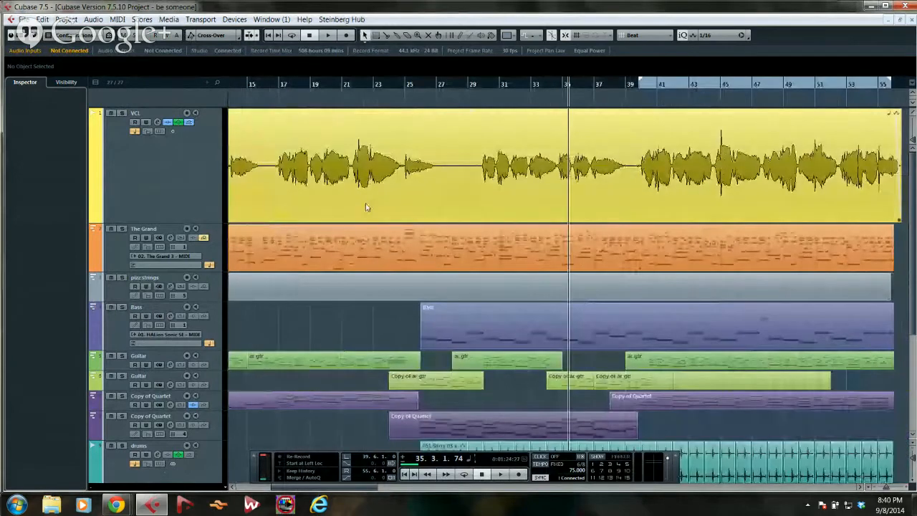
{"action": "left_click", "coordinate": [300, 238]}
{"action": "double_click", "coordinate": [300, 238]}
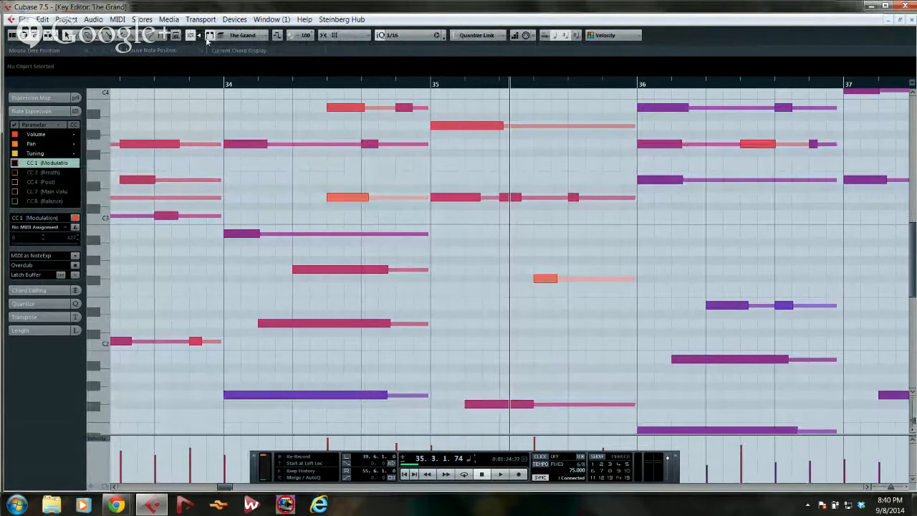
{"action": "left_click", "coordinate": [191, 36]}
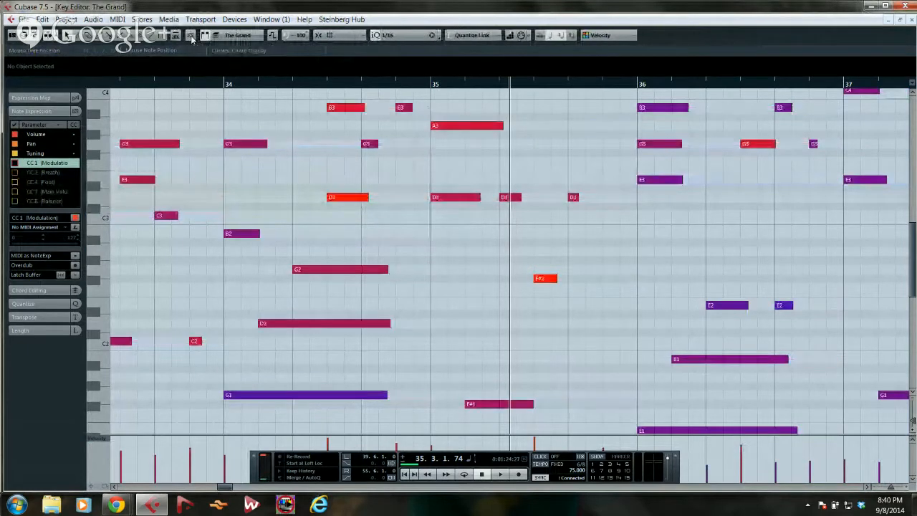
{"action": "left_click", "coordinate": [904, 5]}
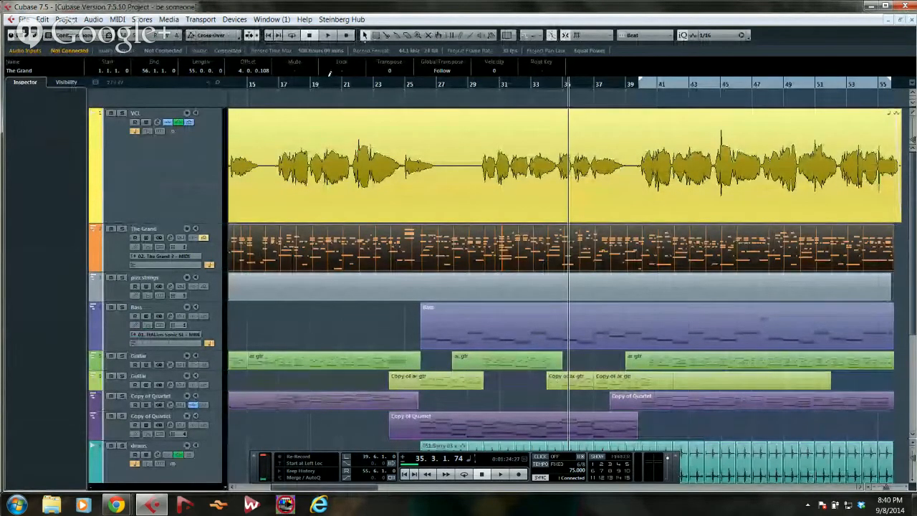
- View The Grand part as notation in the Score Editor, and close the editor
{"action": "key", "text": "ctrl+r"}
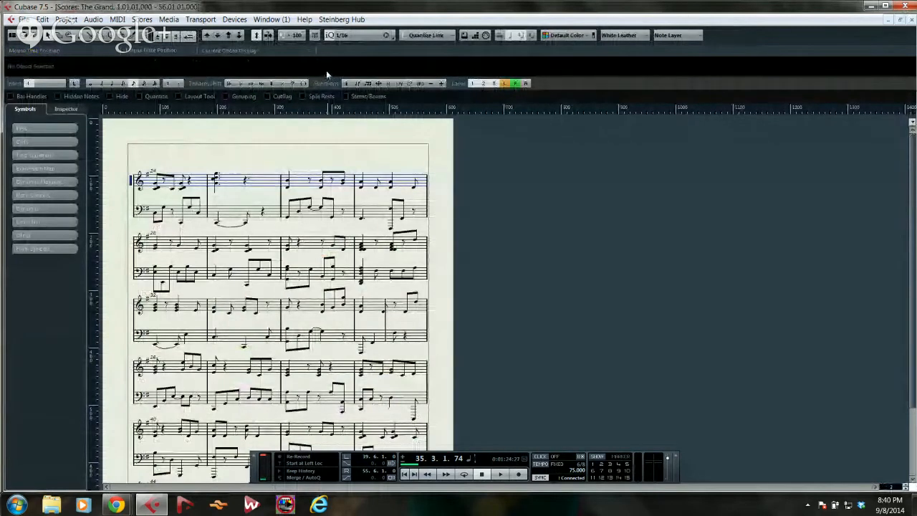
{"action": "left_click", "coordinate": [912, 19]}
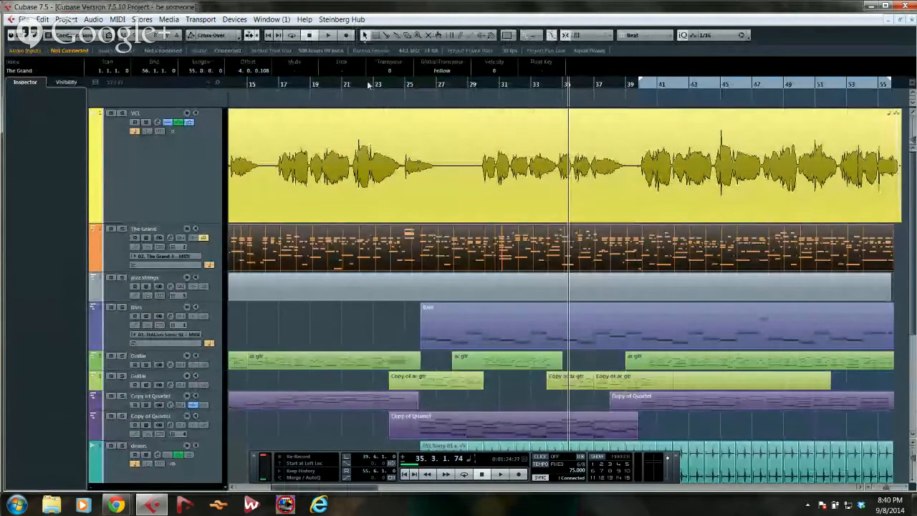
- Select The Grand track, play the project from 4.2.1, and solo that track during playback
{"action": "left_click_drag", "start_coordinate": [367, 84], "coordinate": [366, 68]}
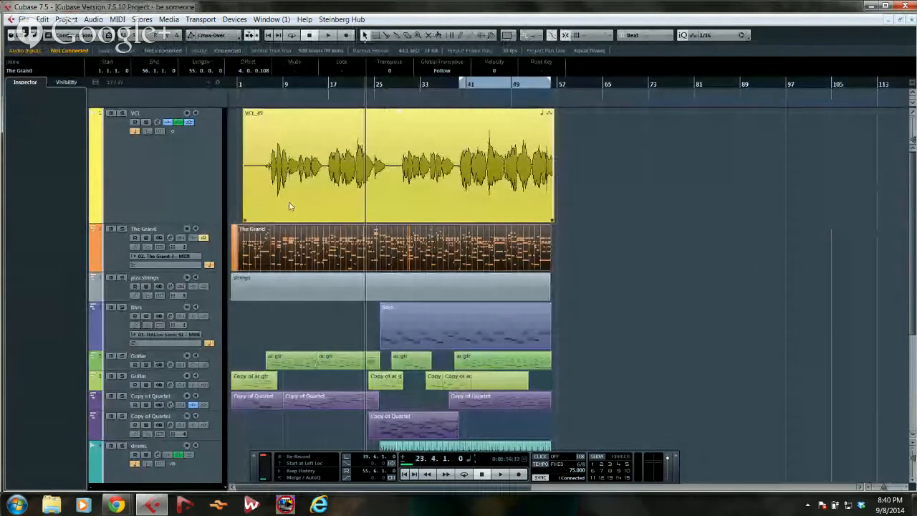
{"action": "left_click", "coordinate": [112, 244]}
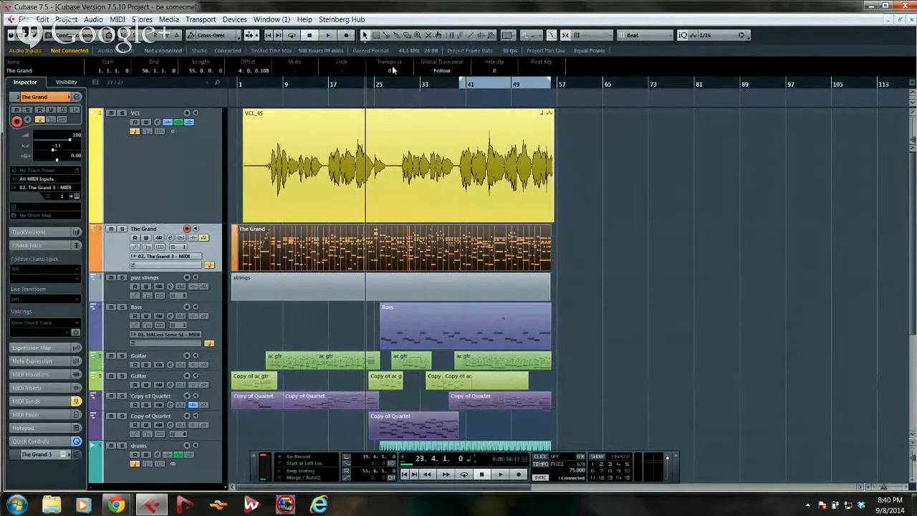
{"action": "left_click", "coordinate": [255, 85]}
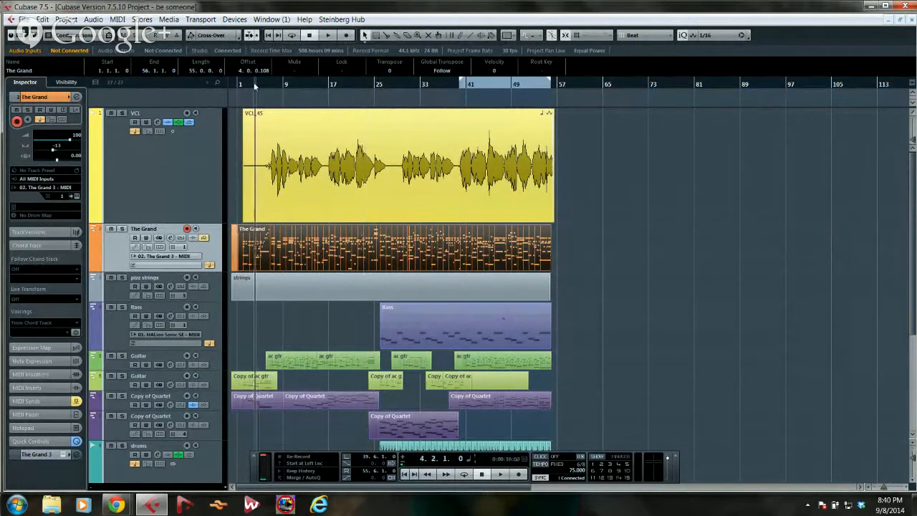
{"action": "key", "text": "space"}
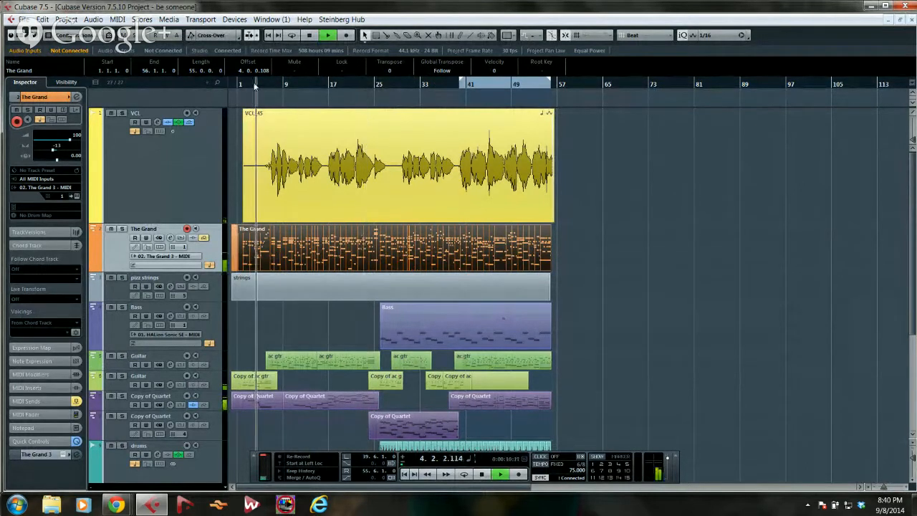
{"action": "left_click", "coordinate": [122, 229]}
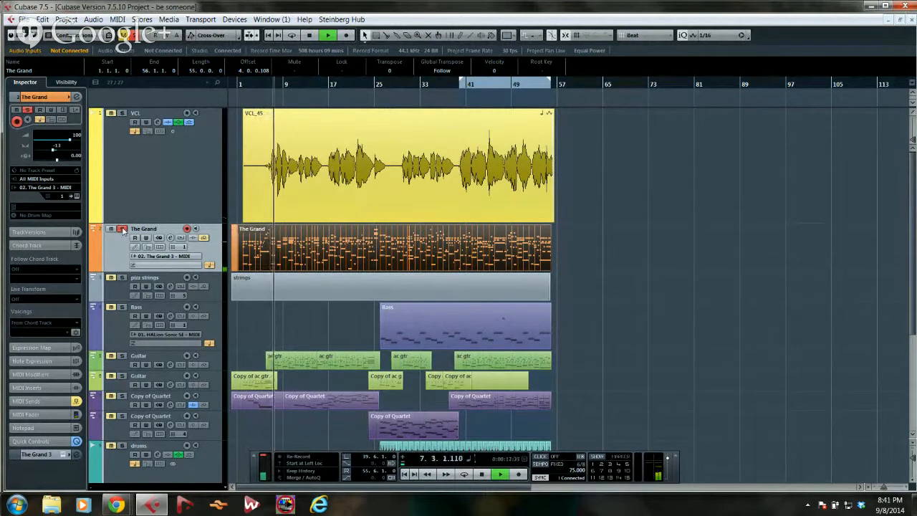
- Show the VST Instruments rack and freeze The Grand 3 with the Freeze Instrument and Channels option
{"action": "left_click", "coordinate": [242, 20]}
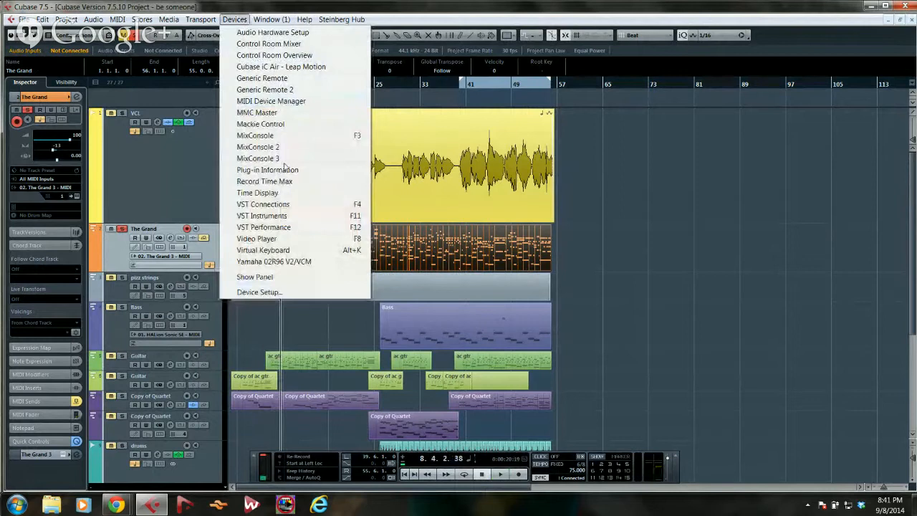
{"action": "left_click", "coordinate": [293, 216]}
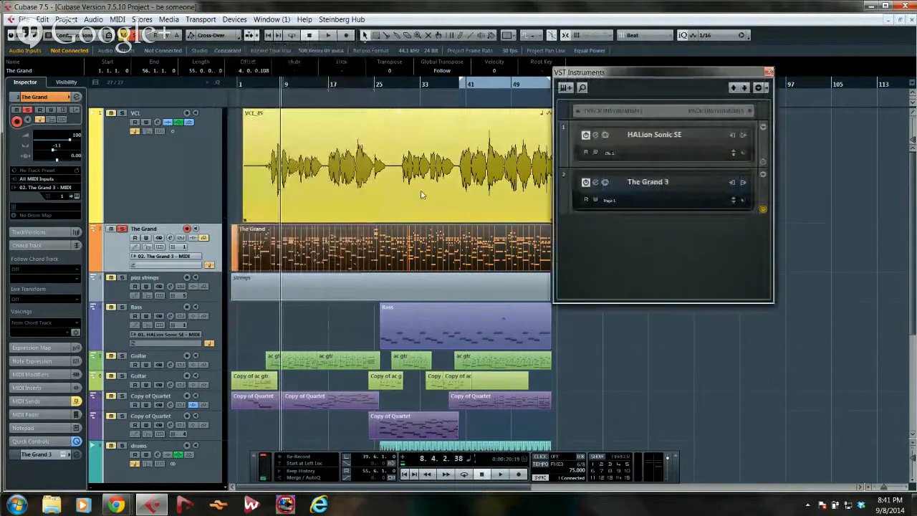
{"action": "left_click", "coordinate": [605, 183]}
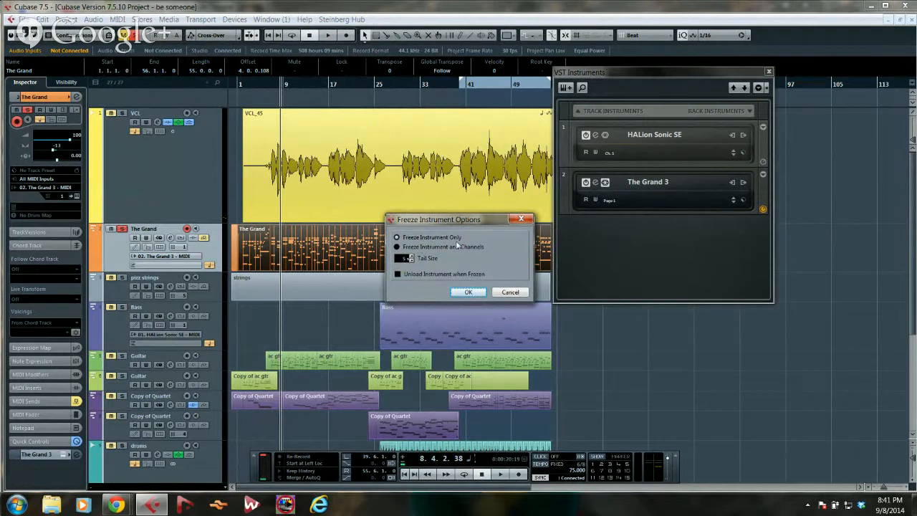
{"action": "left_click", "coordinate": [397, 248]}
{"action": "left_click", "coordinate": [467, 292]}
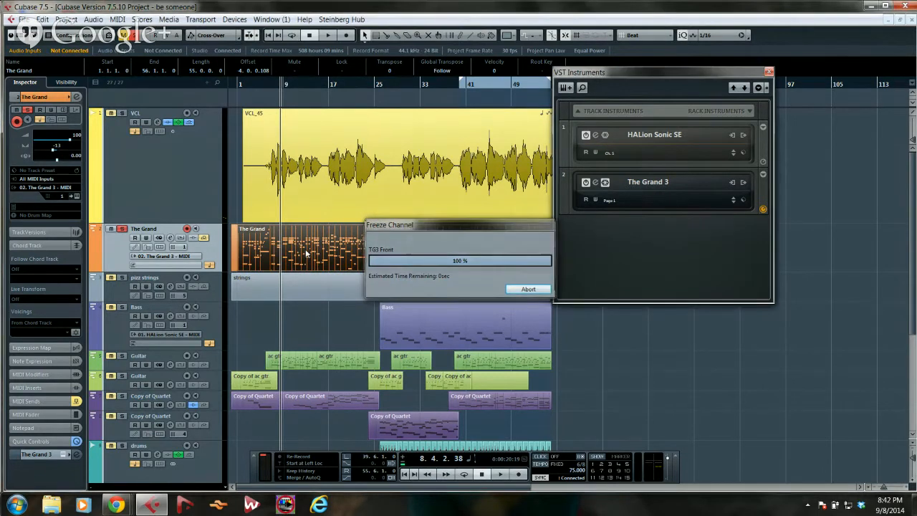
- Play the frozen The Grand track from about bar 7, stopping in bar 12
{"action": "left_click", "coordinate": [271, 84]}
{"action": "key", "text": "space"}
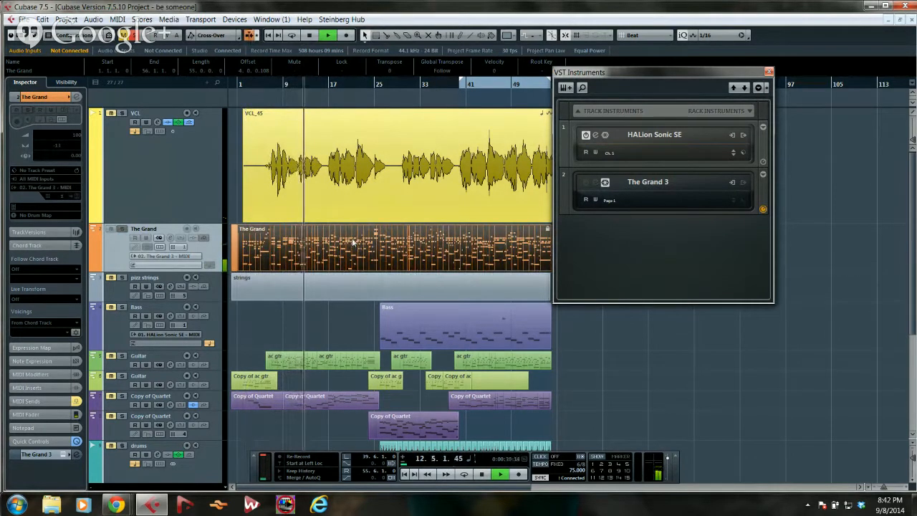
{"action": "key", "text": "space"}
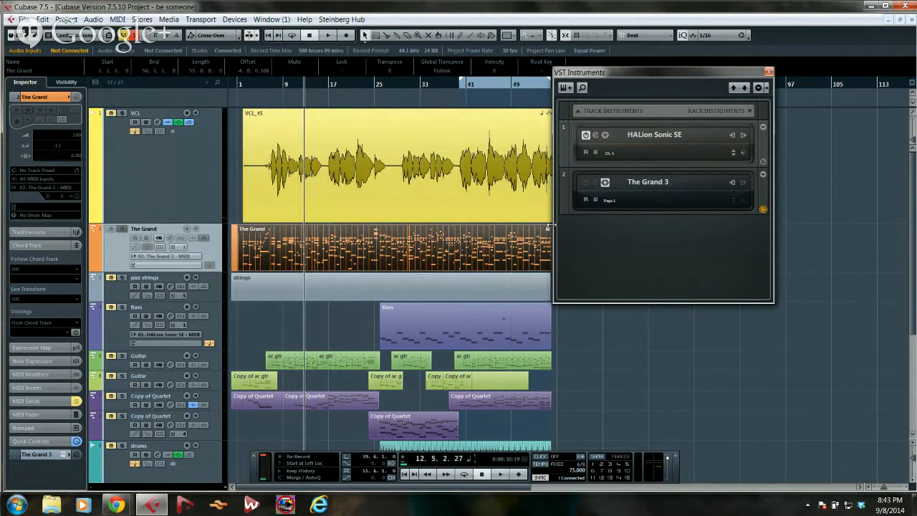
- Unfreeze The Grand 3 and delete its freeze files
{"action": "left_click", "coordinate": [606, 183]}
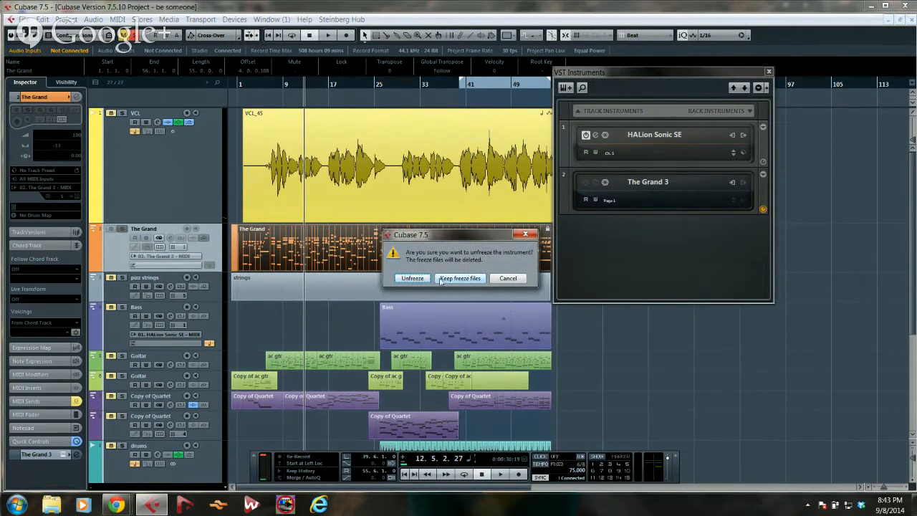
{"action": "left_click", "coordinate": [413, 278]}
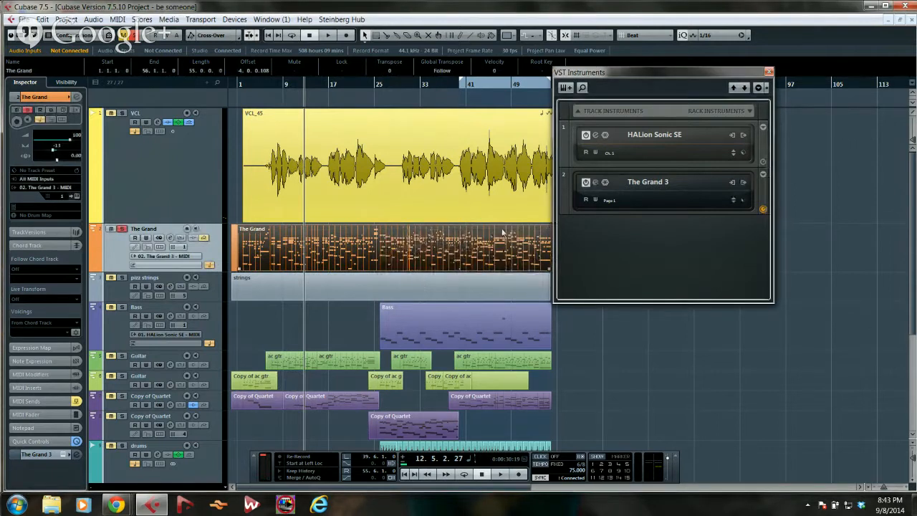
{"action": "left_click", "coordinate": [605, 184]}
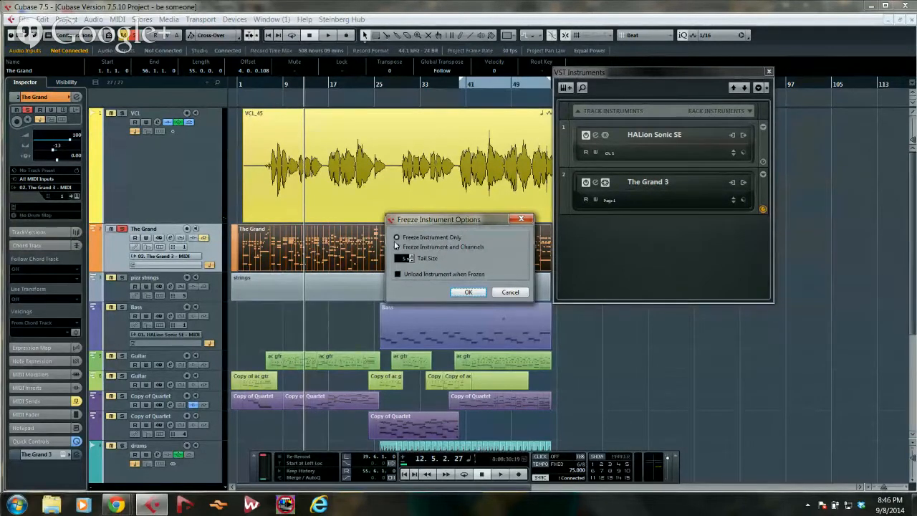
{"action": "left_click", "coordinate": [396, 246]}
{"action": "left_click", "coordinate": [509, 293]}
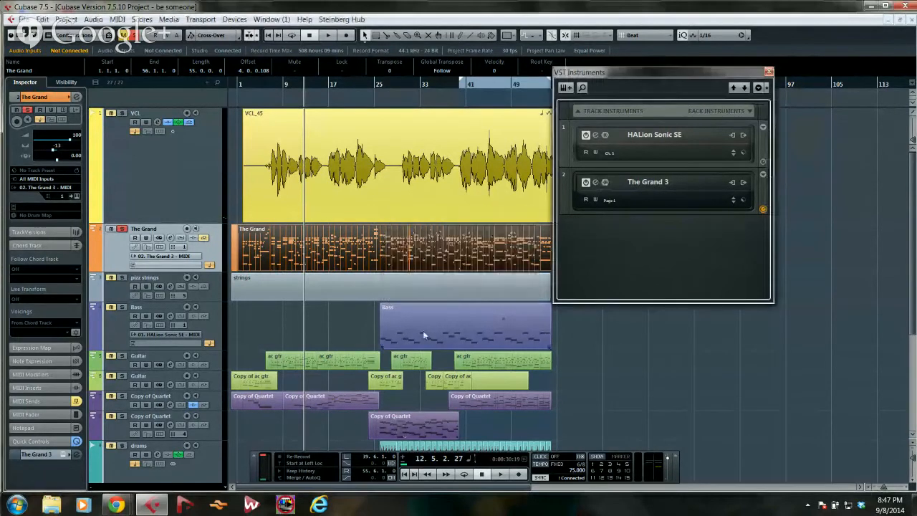
- Dissolve the Copy of Quartet part starting at bar 24 into separate pitches, keeping Optimized Display on, and show the resulting tracks
{"action": "left_click", "coordinate": [402, 422]}
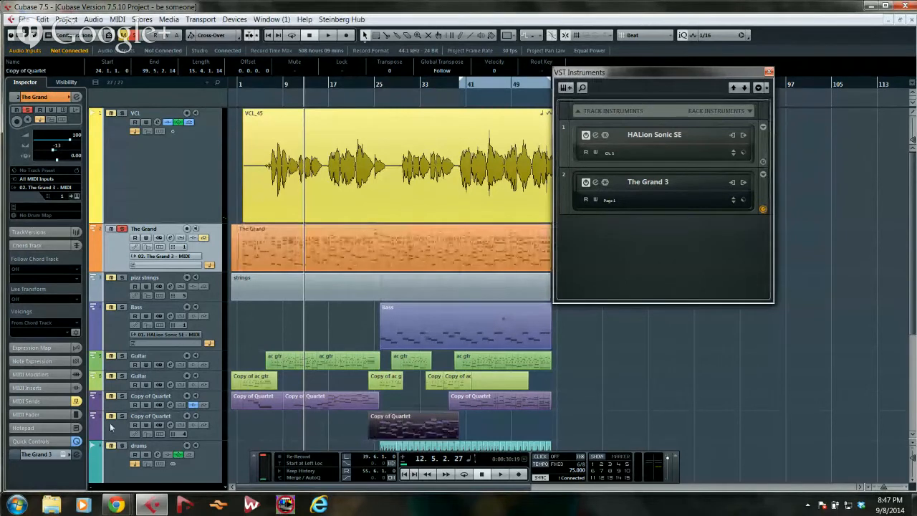
{"action": "left_click", "coordinate": [118, 21]}
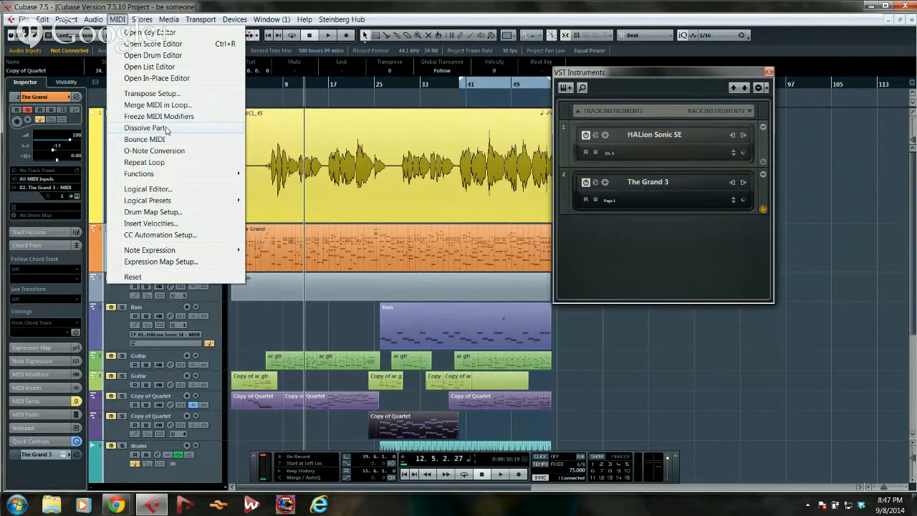
{"action": "left_click", "coordinate": [166, 128]}
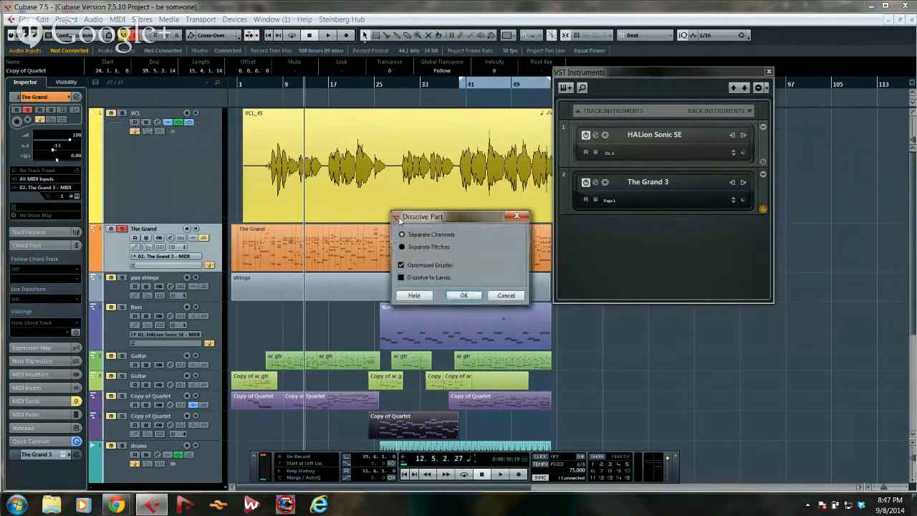
{"action": "left_click_drag", "start_coordinate": [399, 219], "coordinate": [253, 171]}
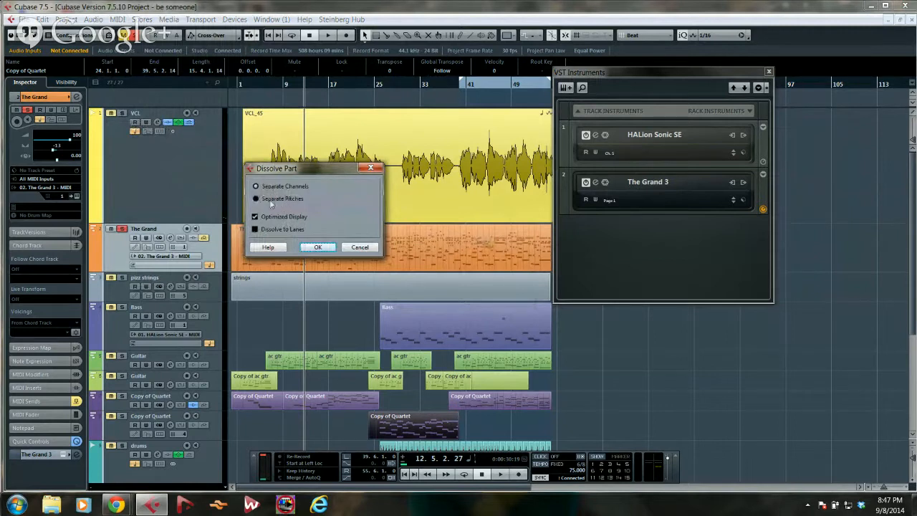
{"action": "left_click", "coordinate": [271, 200]}
{"action": "left_click", "coordinate": [318, 246]}
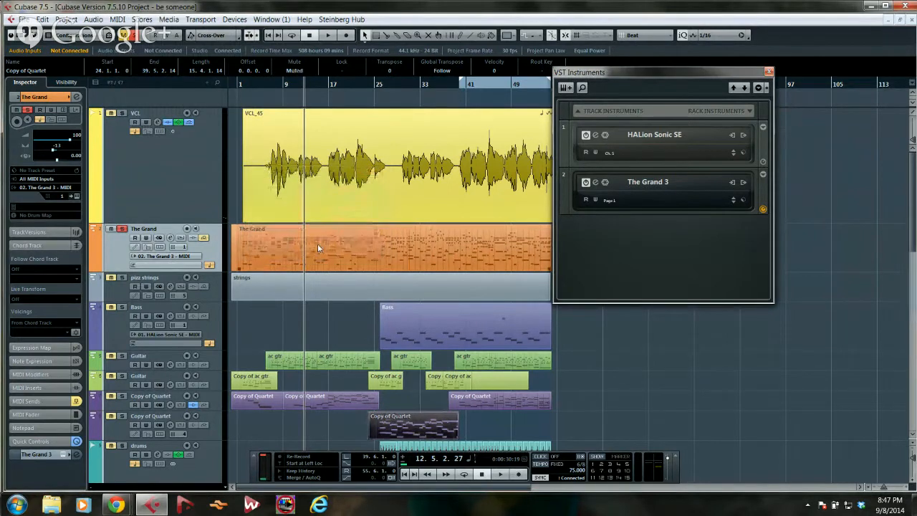
{"action": "scroll", "coordinate": [336, 374], "scroll_direction": "down", "scroll_amount": 5}
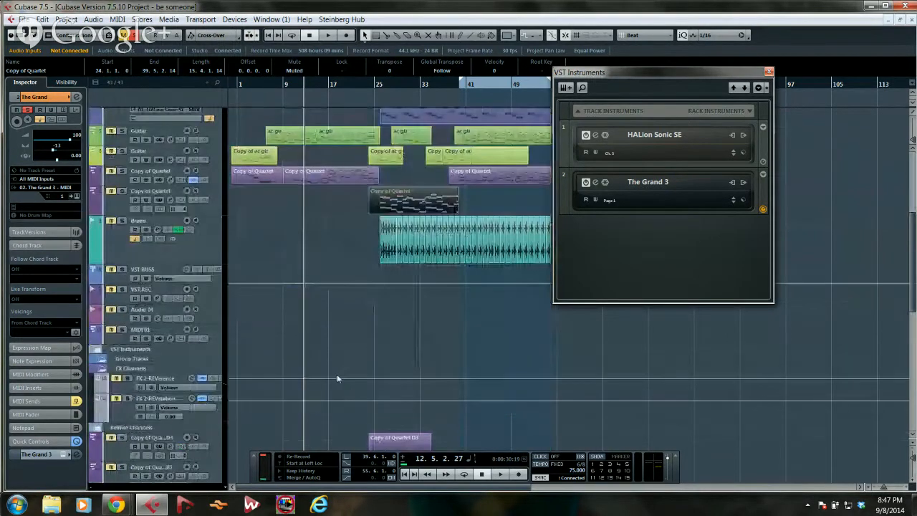
- Open the recent project Groove Agent 4.cpr from the Cubase Projects folder
{"action": "scroll", "coordinate": [337, 374], "scroll_direction": "down", "scroll_amount": 5}
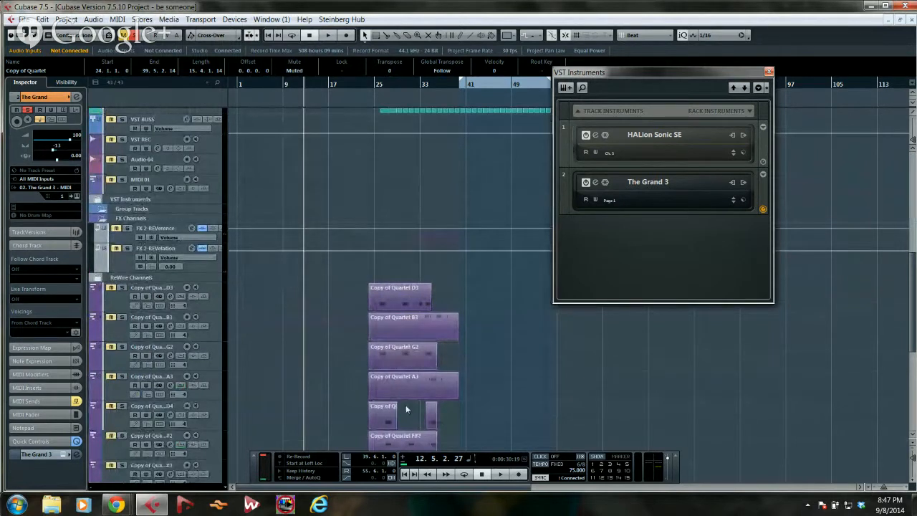
{"action": "scroll", "coordinate": [402, 377], "scroll_direction": "up", "scroll_amount": 5}
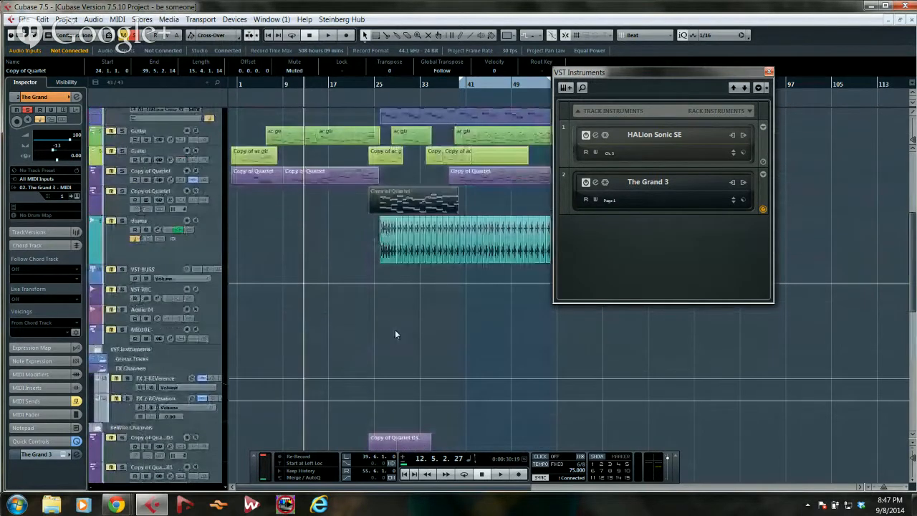
{"action": "scroll", "coordinate": [395, 334], "scroll_direction": "up", "scroll_amount": 5}
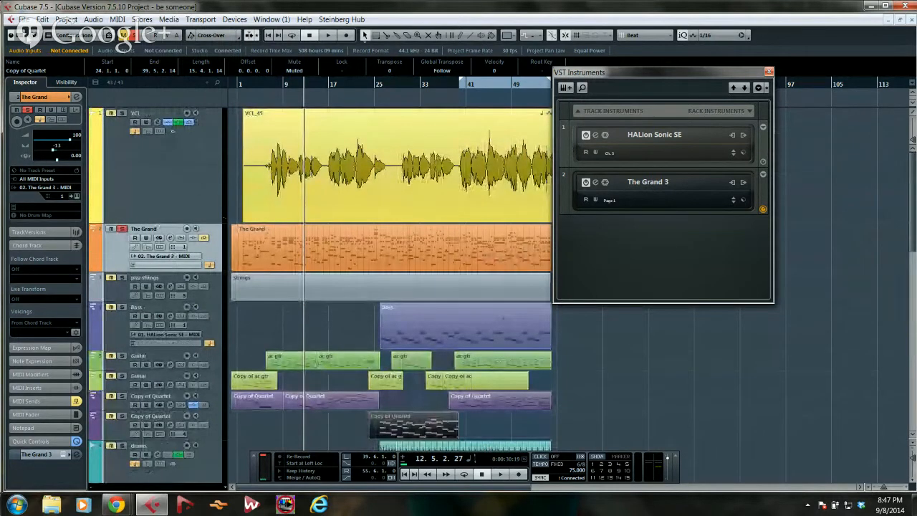
{"action": "left_click", "coordinate": [24, 20]}
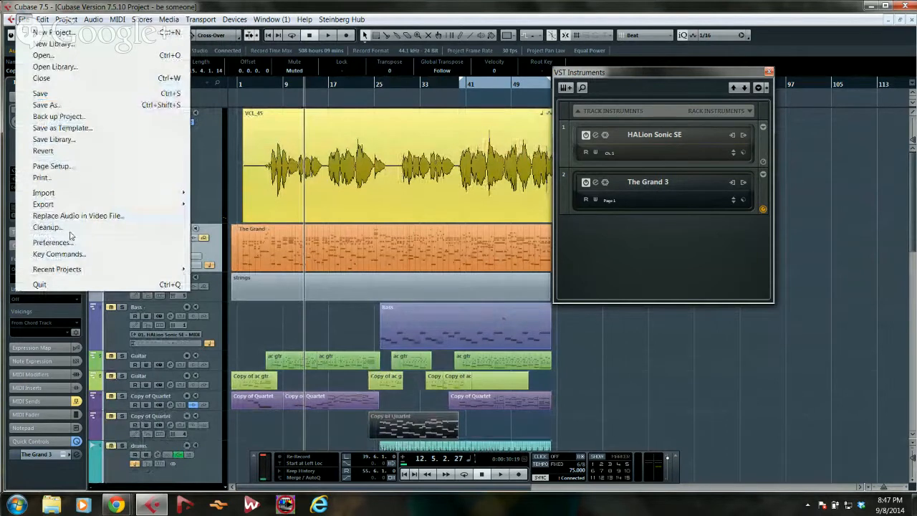
{"action": "mouse_move", "coordinate": [118, 271]}
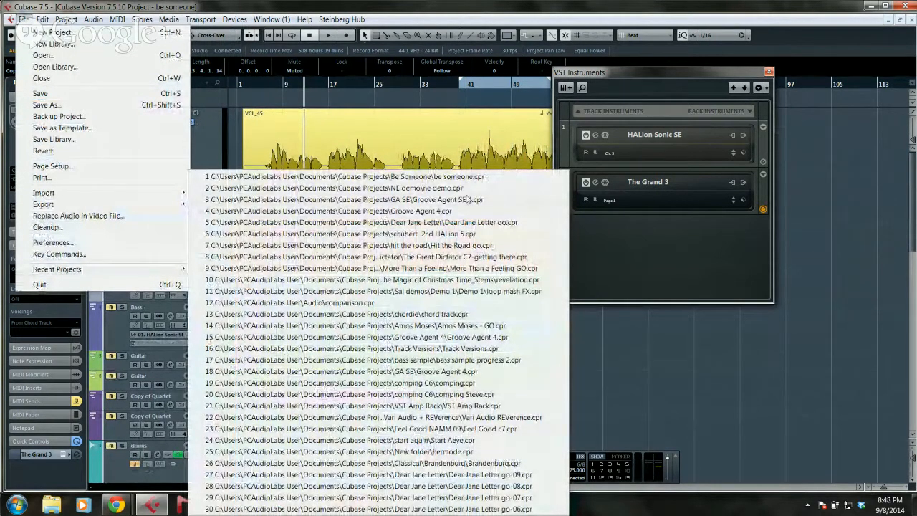
{"action": "left_click", "coordinate": [450, 210]}
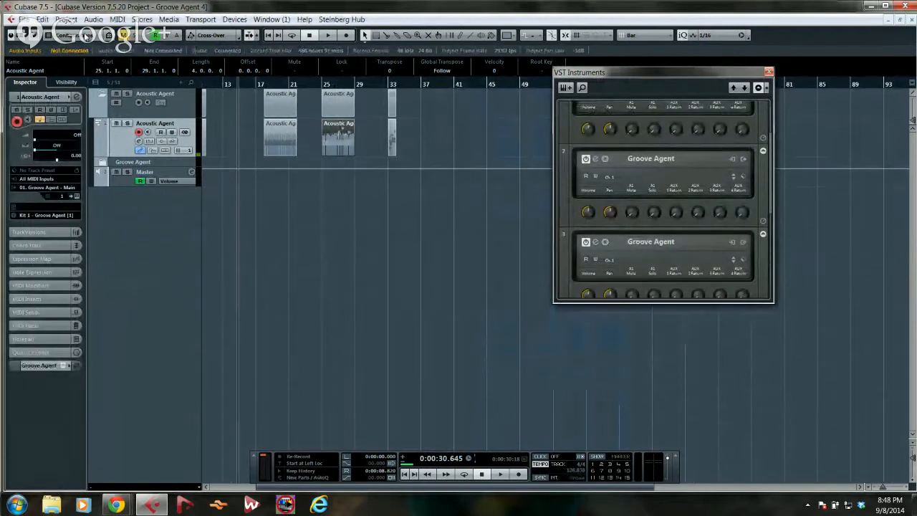
- Apply the Beat Agent track visibility configuration and unmute the Beat Agent folder track
{"action": "left_click", "coordinate": [86, 36]}
{"action": "left_click", "coordinate": [92, 61]}
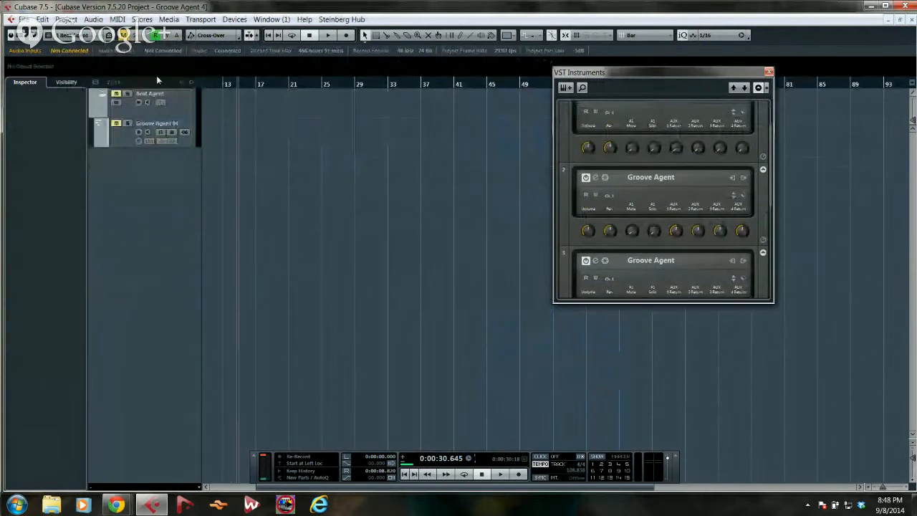
{"action": "left_click", "coordinate": [117, 94]}
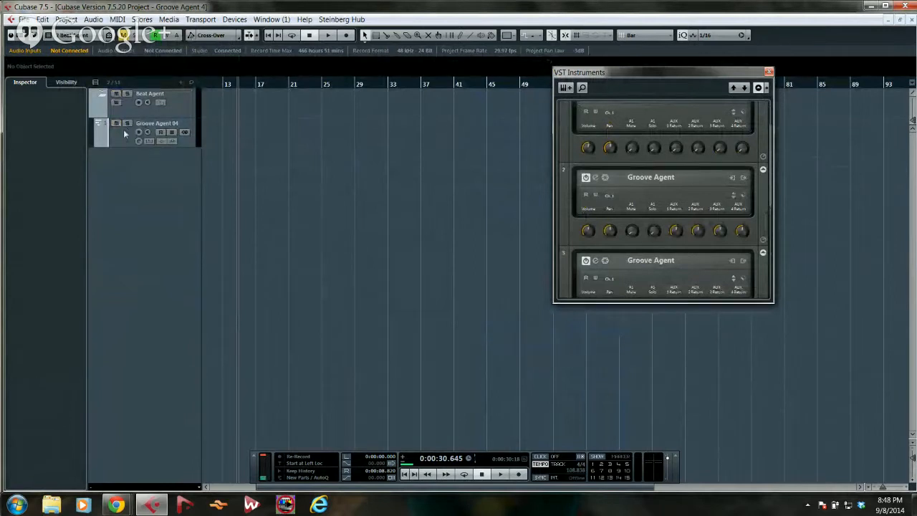
{"action": "key", "text": "h"}
{"action": "key", "text": "h"}
{"action": "key", "text": "h"}
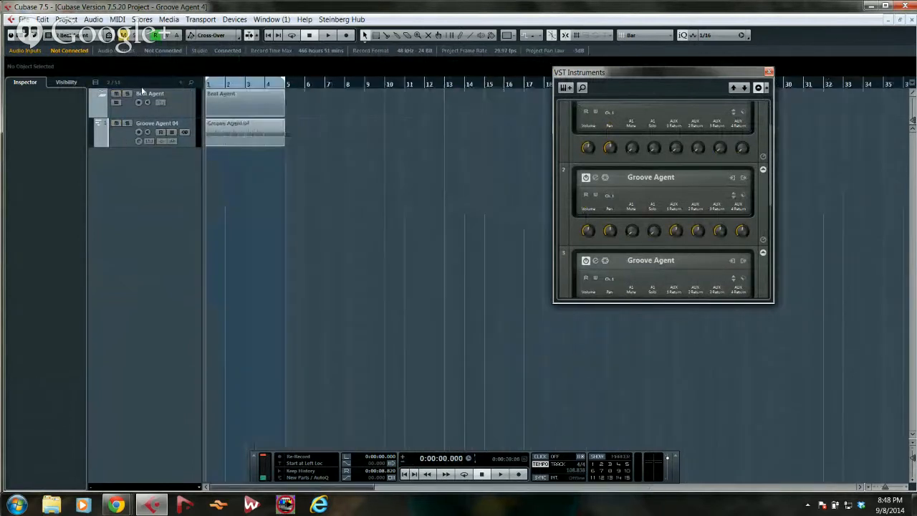
- Show the Groove Agent 04 part in the Key Editor and the Drum Editor, closing both editors again
{"action": "left_click", "coordinate": [230, 136]}
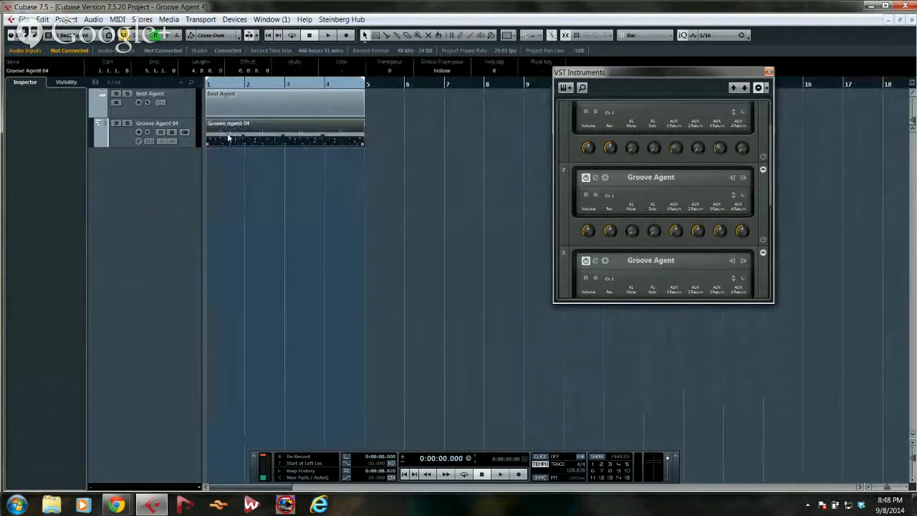
{"action": "double_click", "coordinate": [233, 141]}
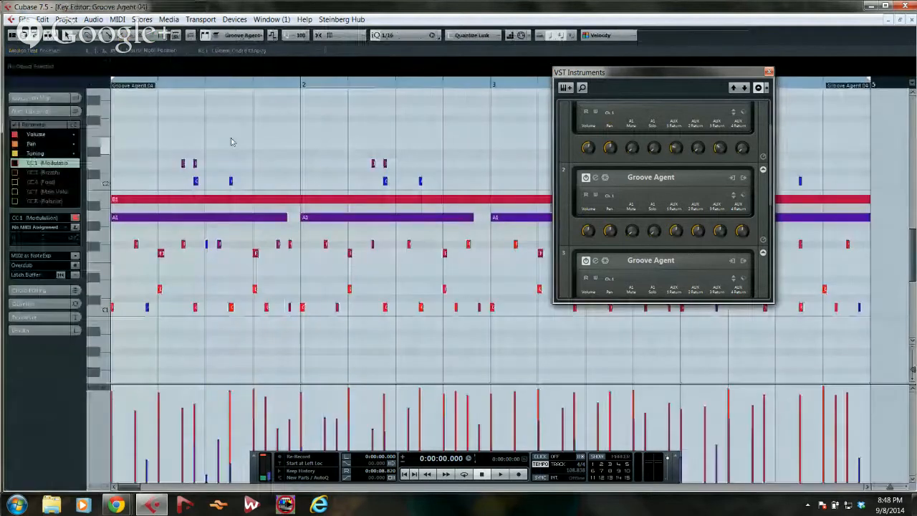
{"action": "left_click", "coordinate": [116, 19]}
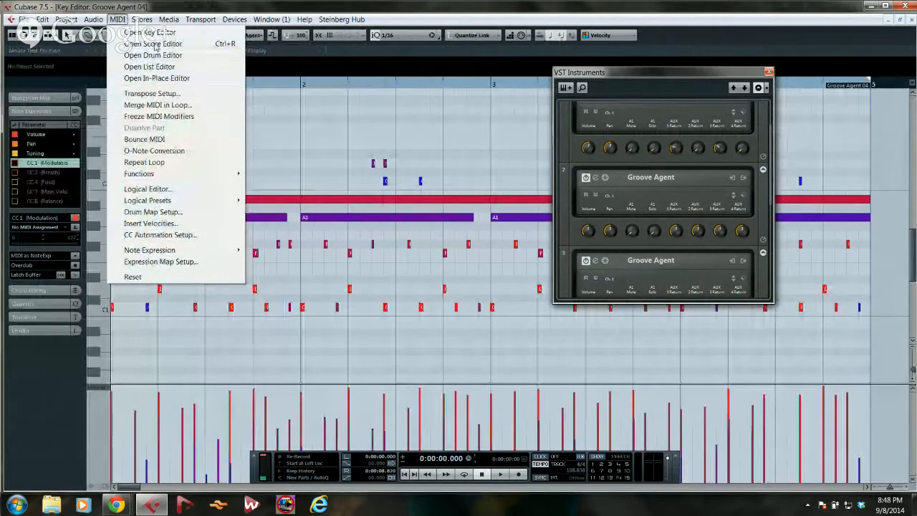
{"action": "left_click", "coordinate": [153, 55]}
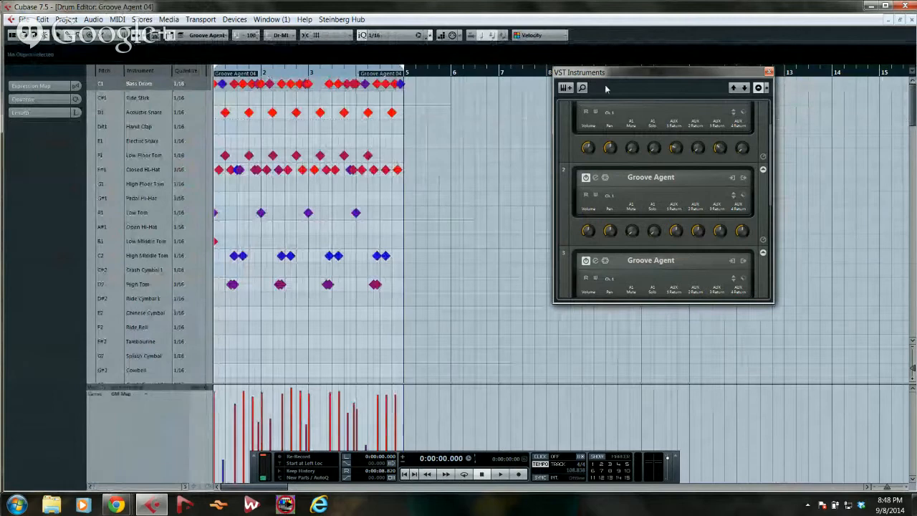
{"action": "left_click", "coordinate": [905, 20]}
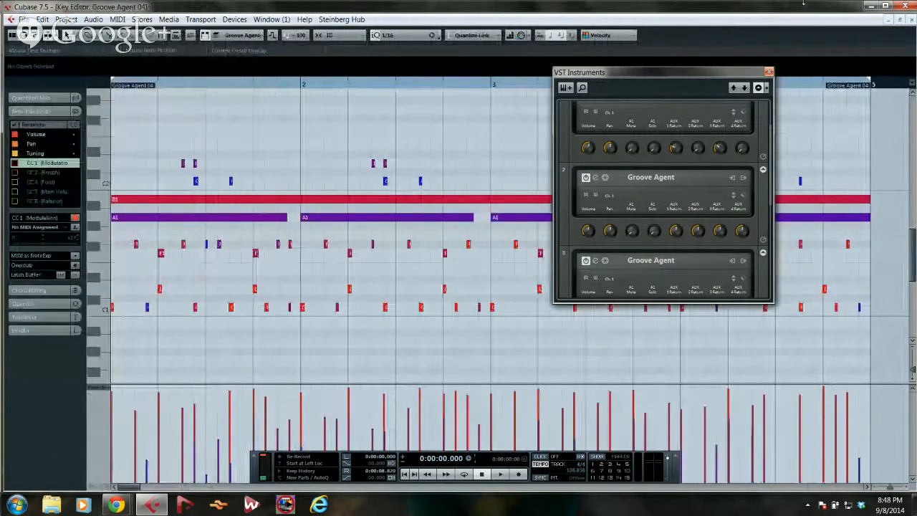
{"action": "left_click", "coordinate": [904, 19]}
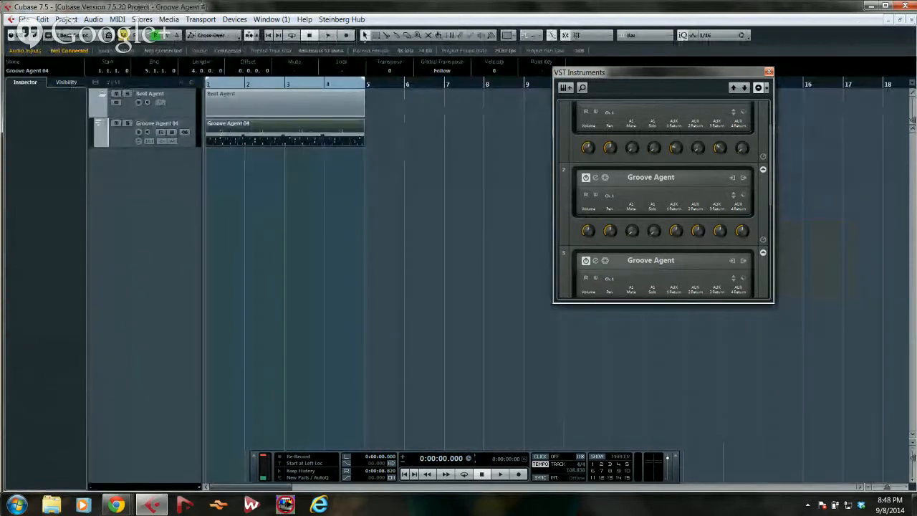
- Dissolve the Groove Agent 04 part into separate pitches with Optimized Display on and Dissolve to Lanes off
{"action": "left_click", "coordinate": [125, 22]}
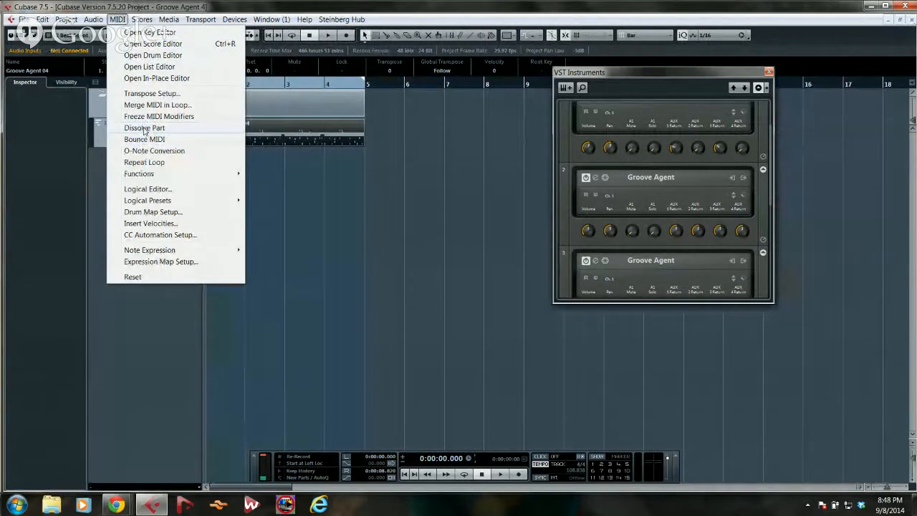
{"action": "left_click", "coordinate": [144, 128]}
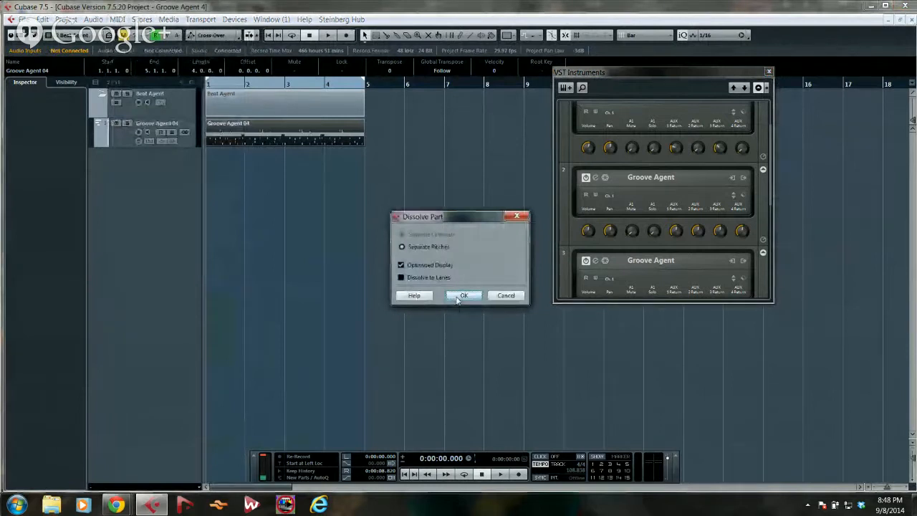
{"action": "left_click", "coordinate": [462, 296]}
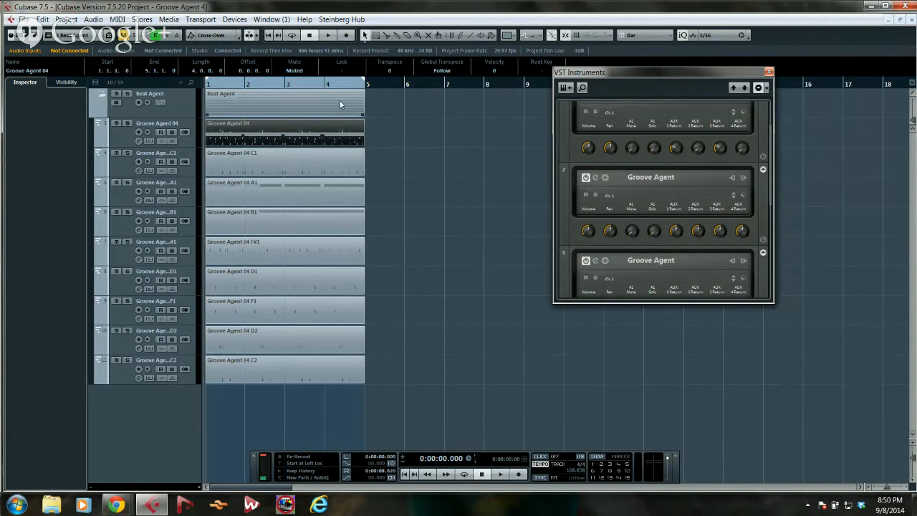
- Show the freeze options for the Groove Agent in rack slot 2 and dismiss them without freezing
{"action": "left_click", "coordinate": [605, 177]}
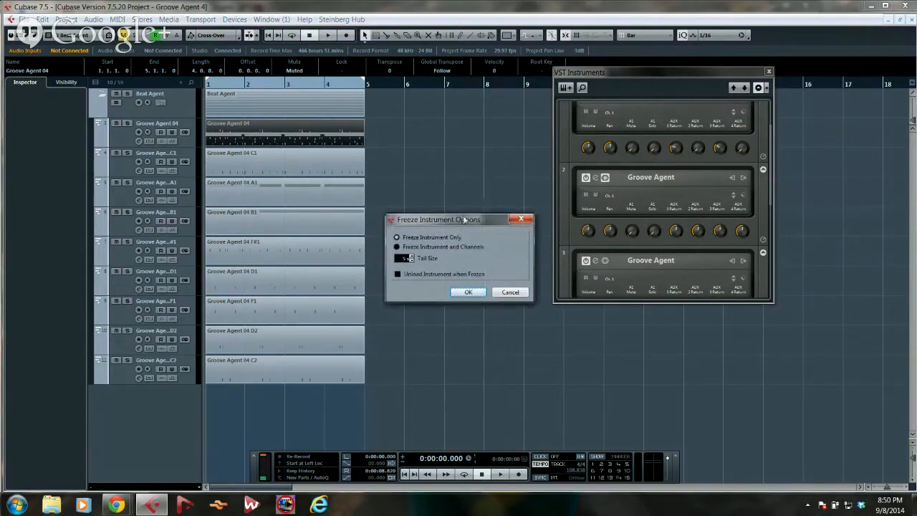
{"action": "left_click_drag", "start_coordinate": [464, 220], "coordinate": [373, 141]}
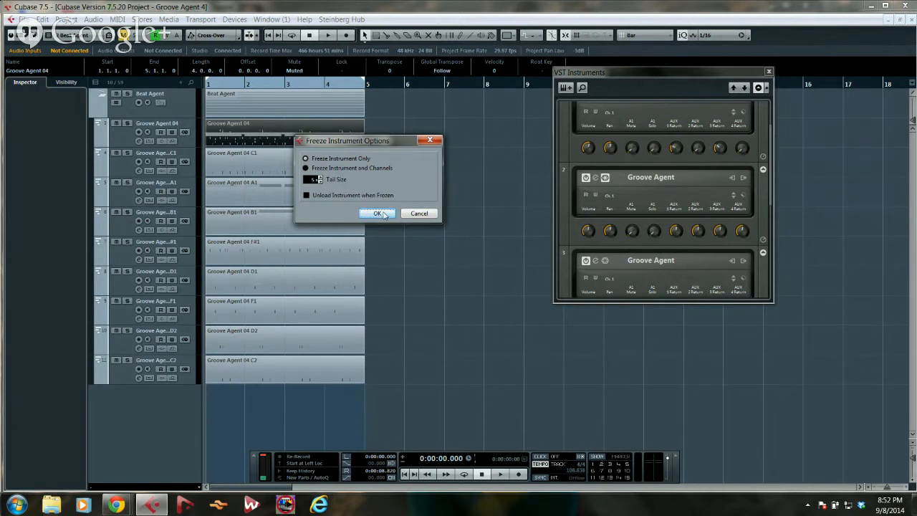
{"action": "left_click", "coordinate": [418, 215]}
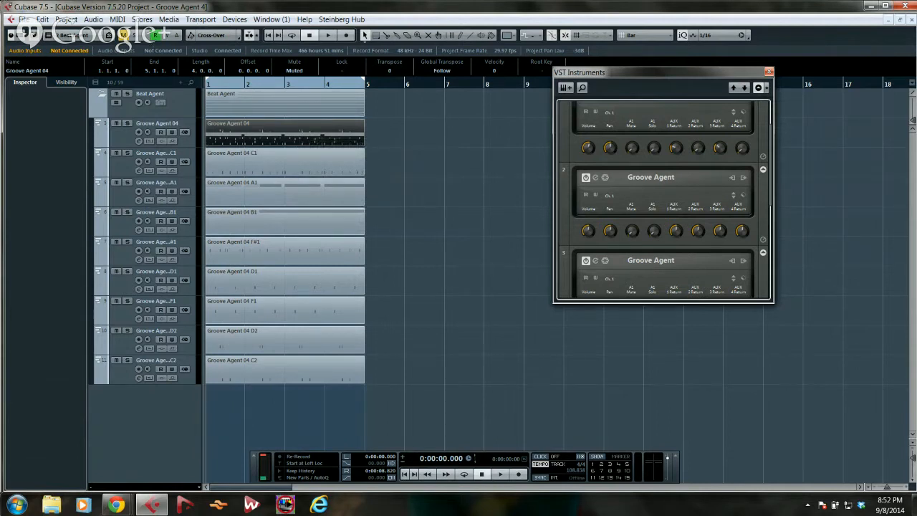
- Open the recent project Groove Agent SE 4.cpr from the GA SE folder
{"action": "left_click", "coordinate": [23, 19]}
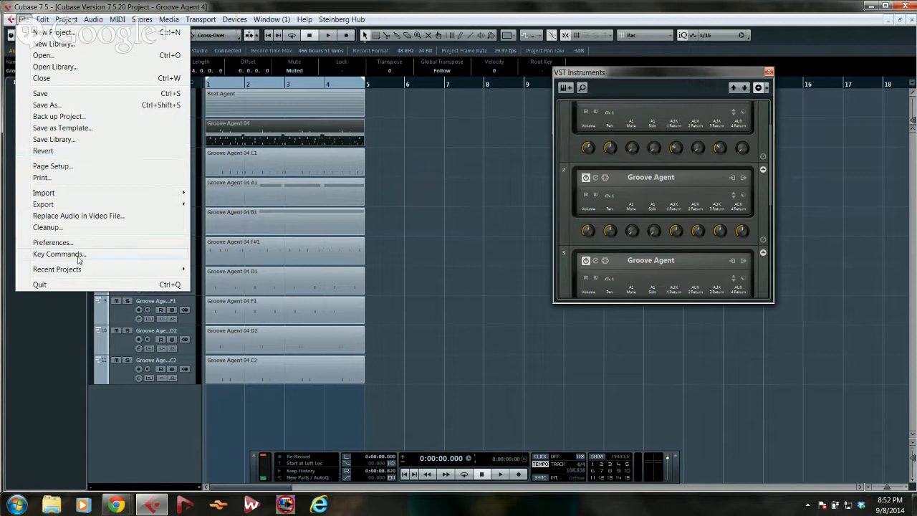
{"action": "mouse_move", "coordinate": [79, 271]}
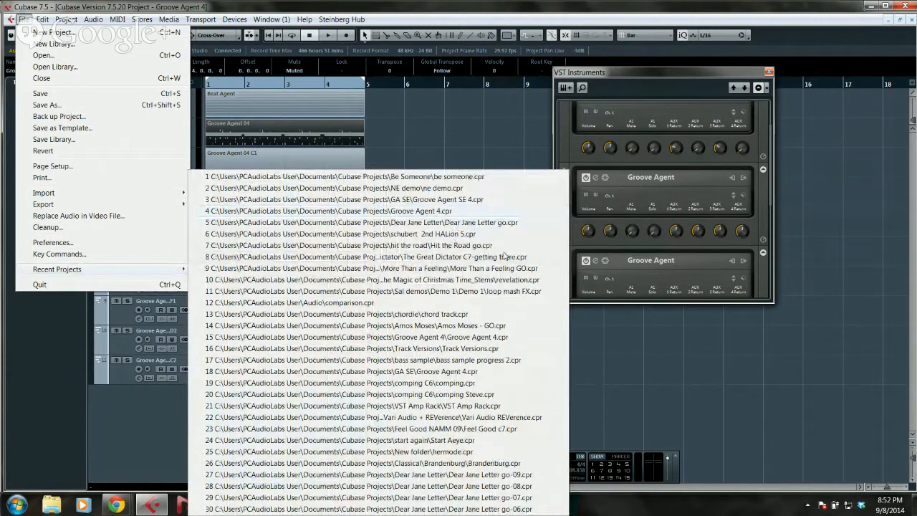
{"action": "left_click", "coordinate": [487, 201]}
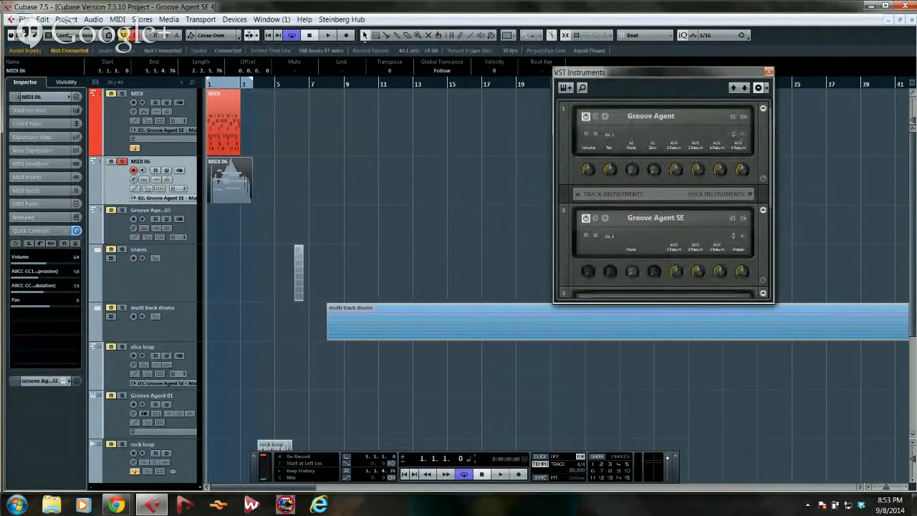
- Revert the Groove Agent SE 4 project to its saved version, accept the missing port as unmapped and close the Groove Agent SE window
{"action": "left_click", "coordinate": [25, 20]}
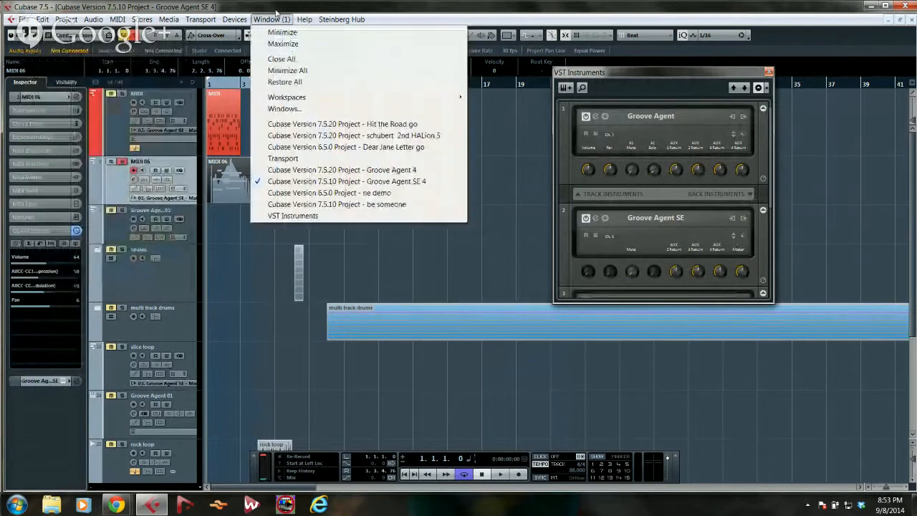
{"action": "mouse_move", "coordinate": [142, 19]}
{"action": "mouse_move", "coordinate": [24, 19]}
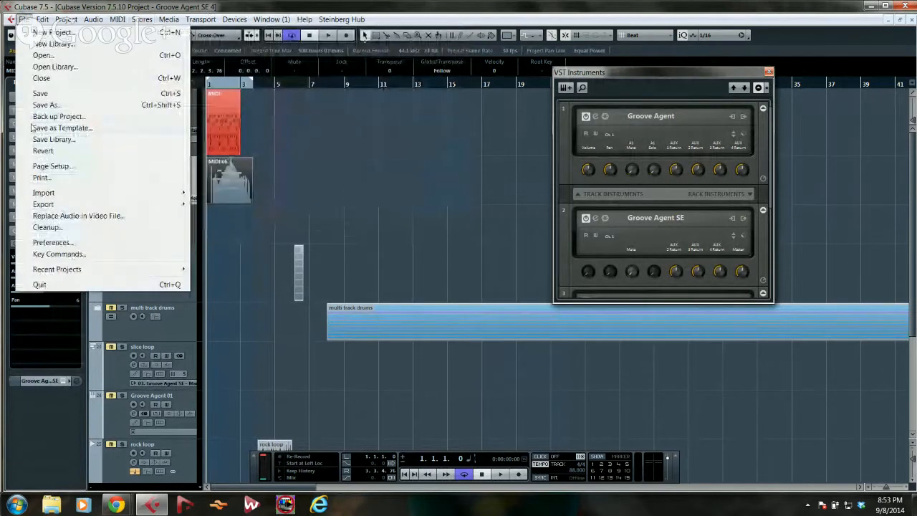
{"action": "left_click", "coordinate": [43, 150]}
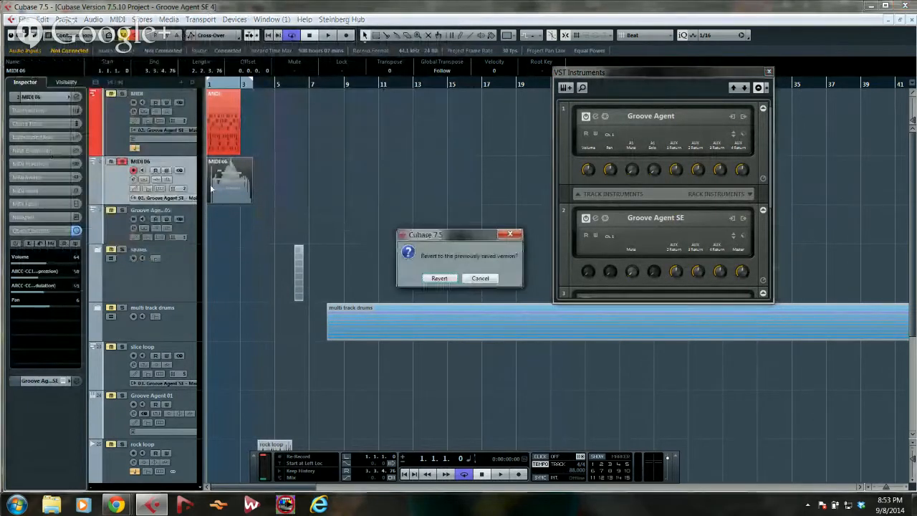
{"action": "left_click", "coordinate": [439, 278]}
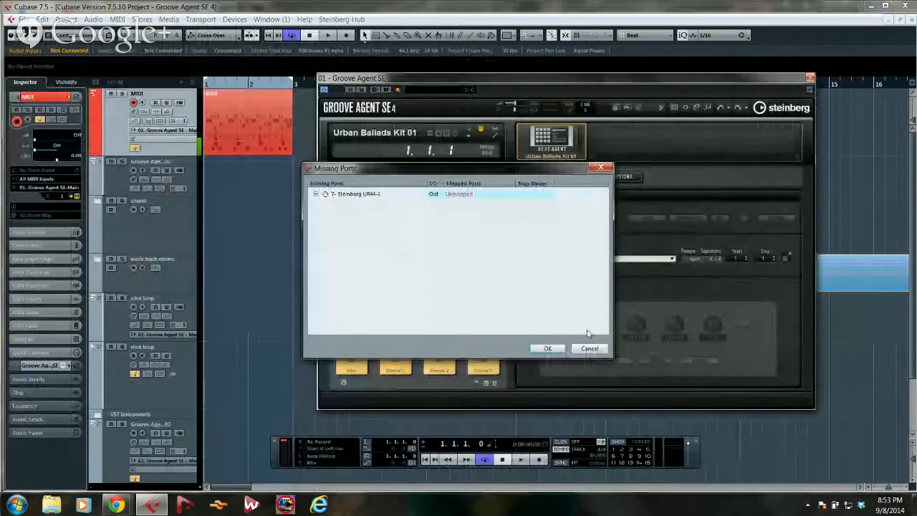
{"action": "left_click", "coordinate": [549, 348]}
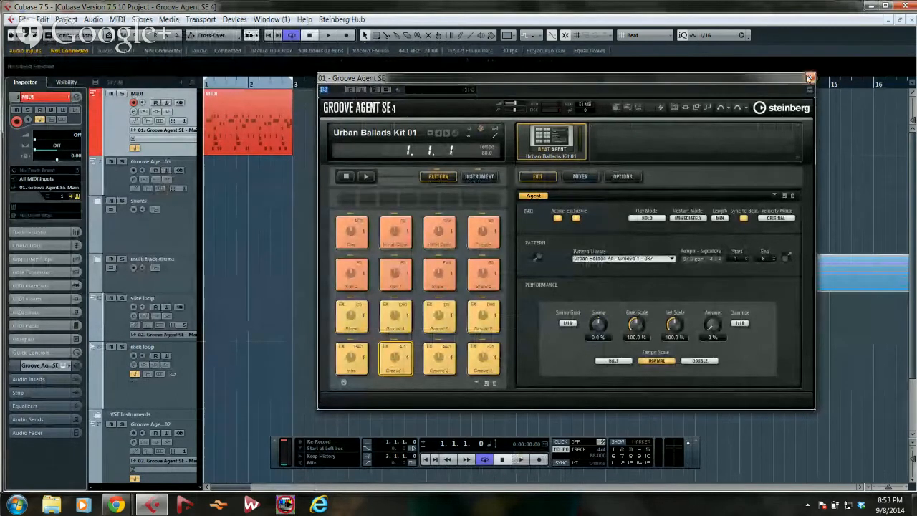
{"action": "left_click", "coordinate": [811, 77]}
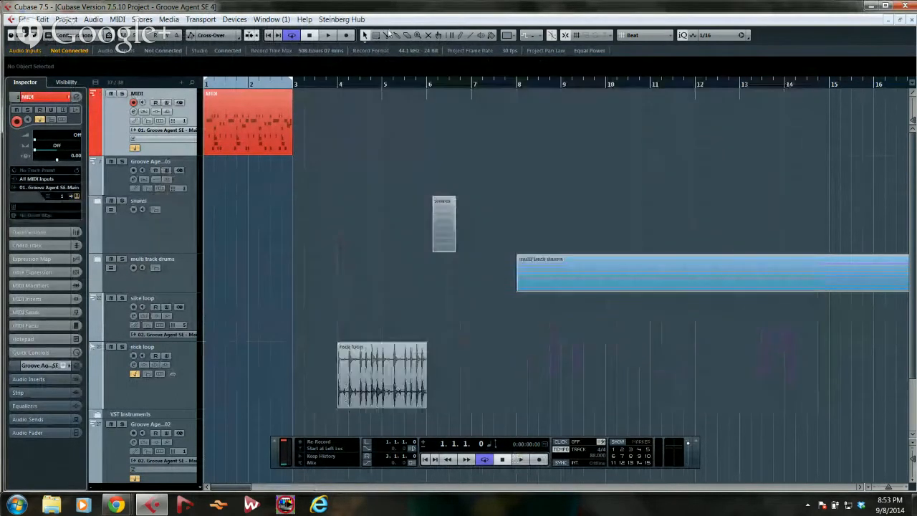
- Add one Groove Agent instrument track from the Drum category through the VST Instruments rack
{"action": "left_click", "coordinate": [234, 20]}
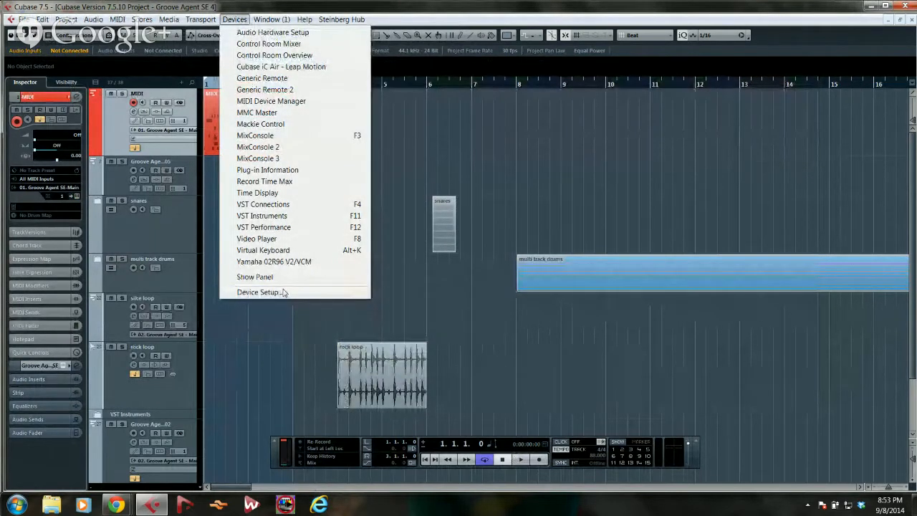
{"action": "left_click", "coordinate": [290, 216]}
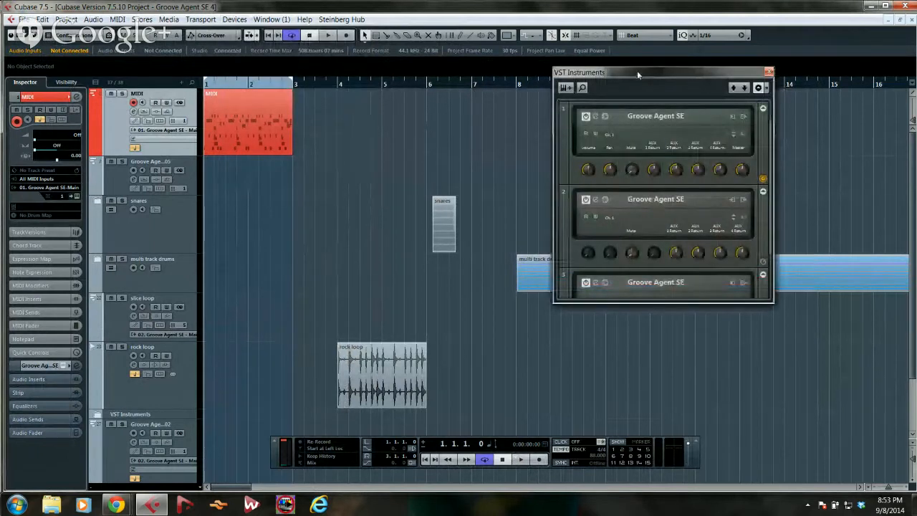
{"action": "left_click_drag", "start_coordinate": [637, 71], "coordinate": [399, 105]}
{"action": "left_click", "coordinate": [323, 120]}
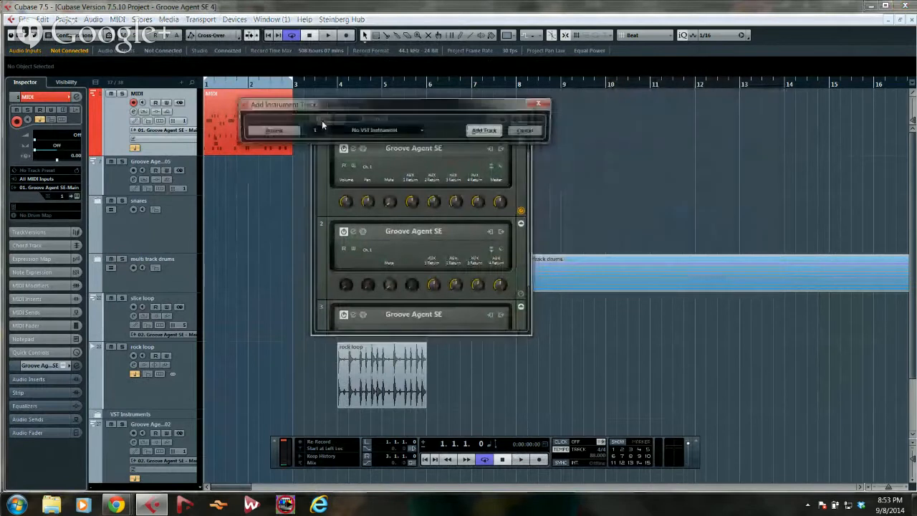
{"action": "left_click", "coordinate": [372, 130]}
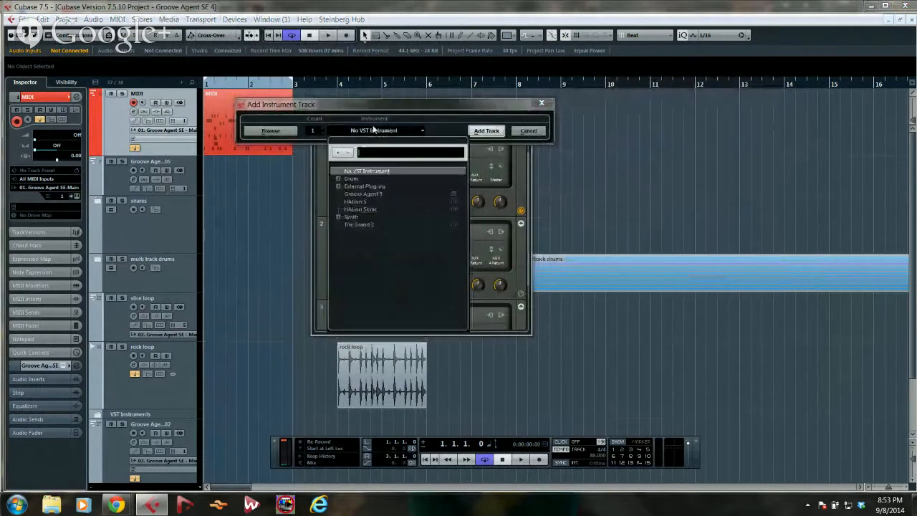
{"action": "left_click", "coordinate": [351, 178]}
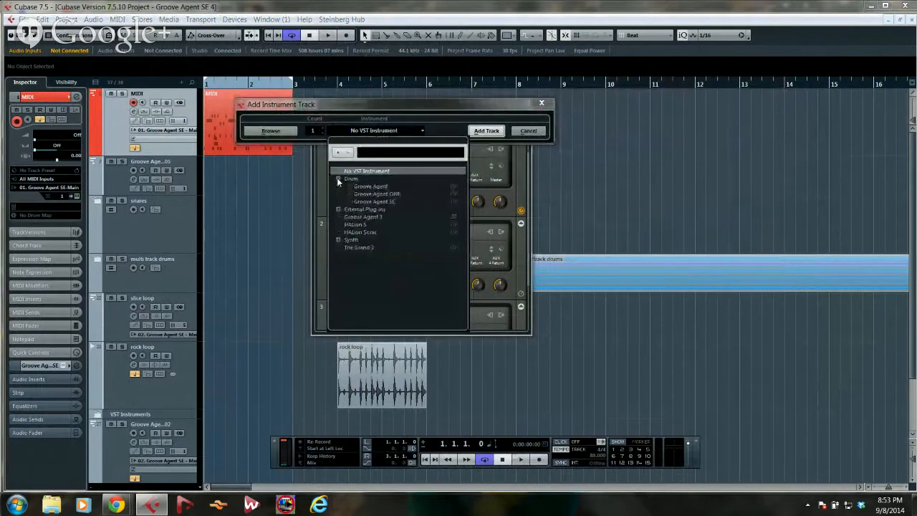
{"action": "left_click", "coordinate": [378, 188]}
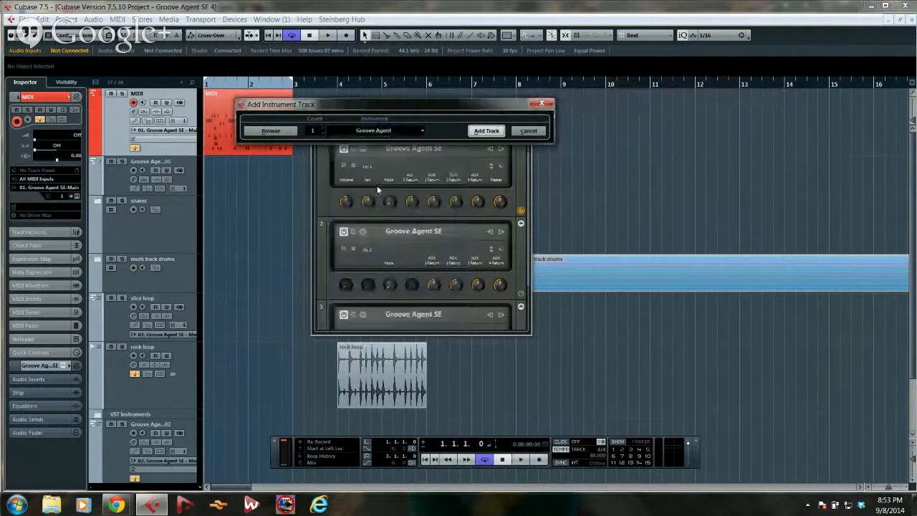
{"action": "left_click", "coordinate": [486, 131]}
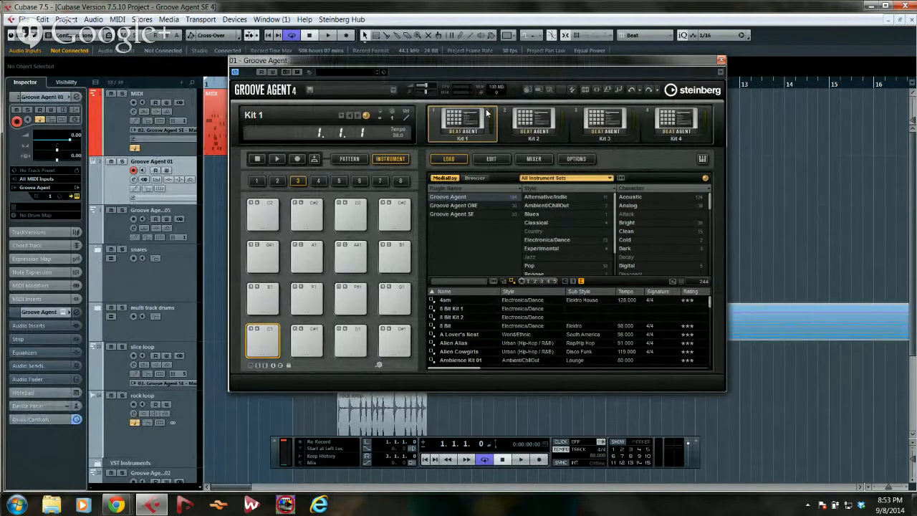
- Load the In The Pocket acoustic studio kit with its patterns into Groove Agent's first kit slot
{"action": "right_click", "coordinate": [460, 113]}
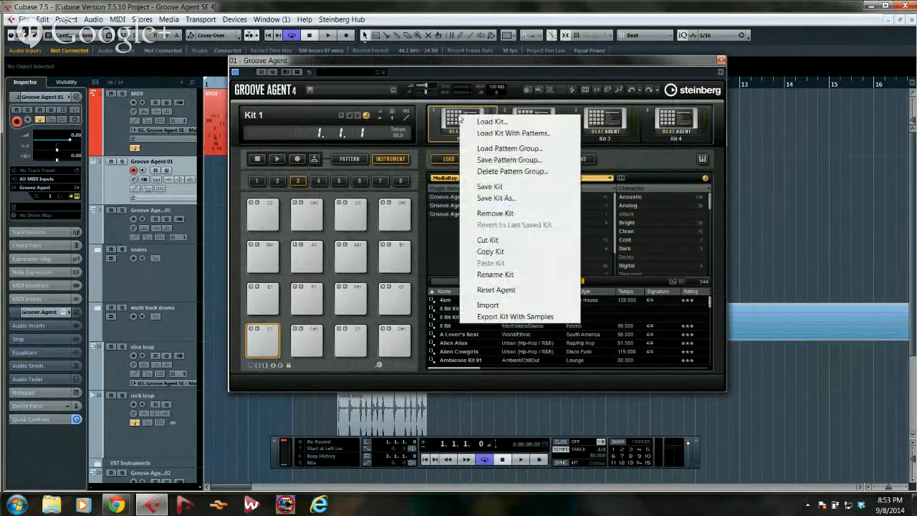
{"action": "left_click", "coordinate": [495, 134]}
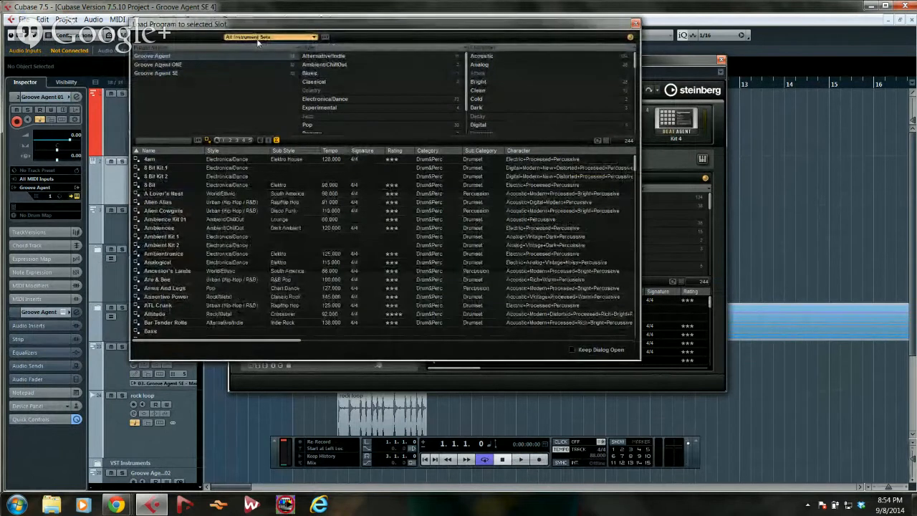
{"action": "left_click", "coordinate": [271, 37]}
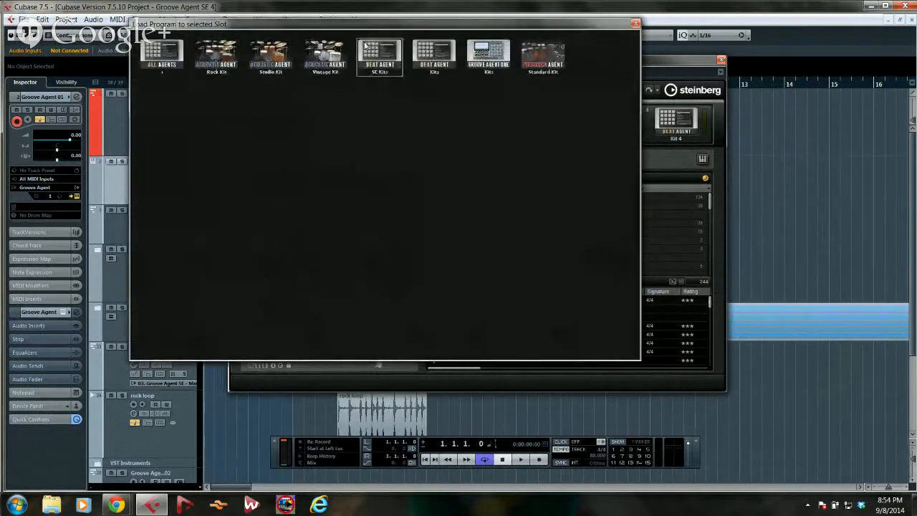
{"action": "left_click", "coordinate": [271, 57]}
{"action": "double_click", "coordinate": [168, 262]}
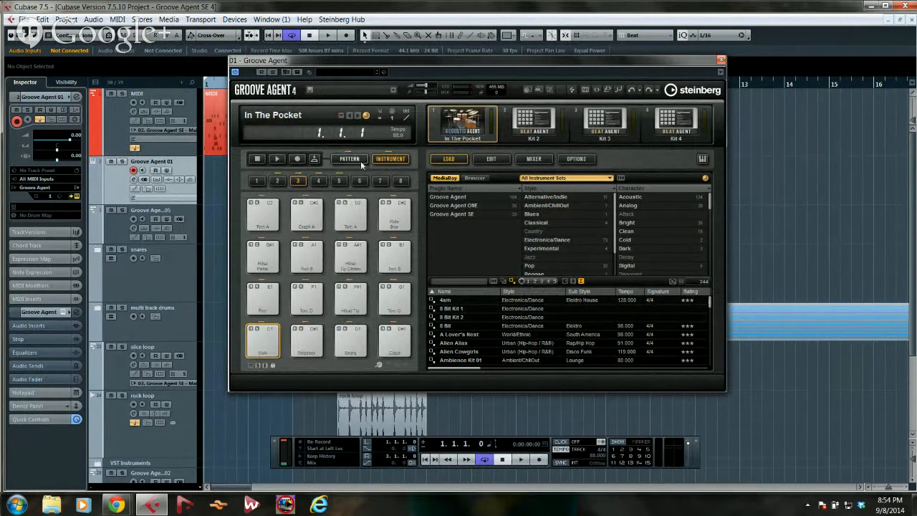
- Audition the Main 1 pattern pad and place its pattern as a part at bar 1 on the Groove Agent 01 track
{"action": "left_click", "coordinate": [362, 164]}
{"action": "left_click", "coordinate": [265, 339]}
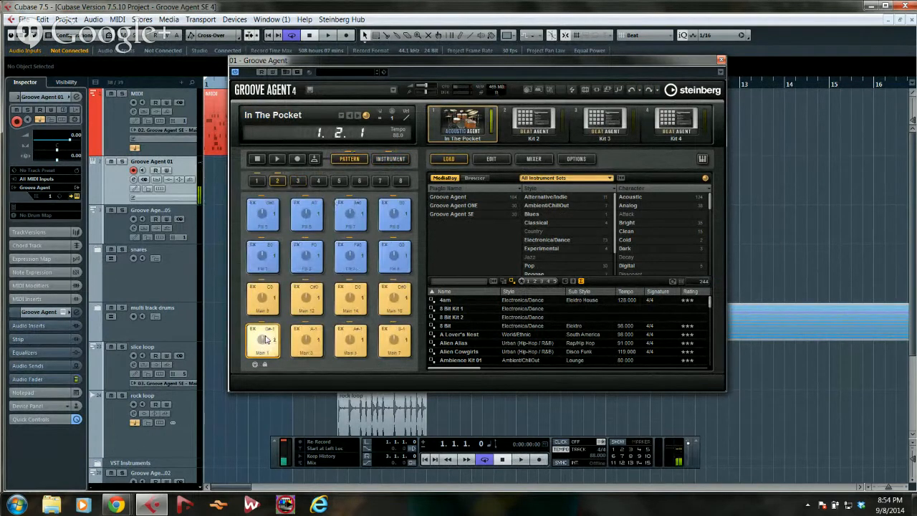
{"action": "left_click_drag", "start_coordinate": [265, 339], "coordinate": [262, 337]}
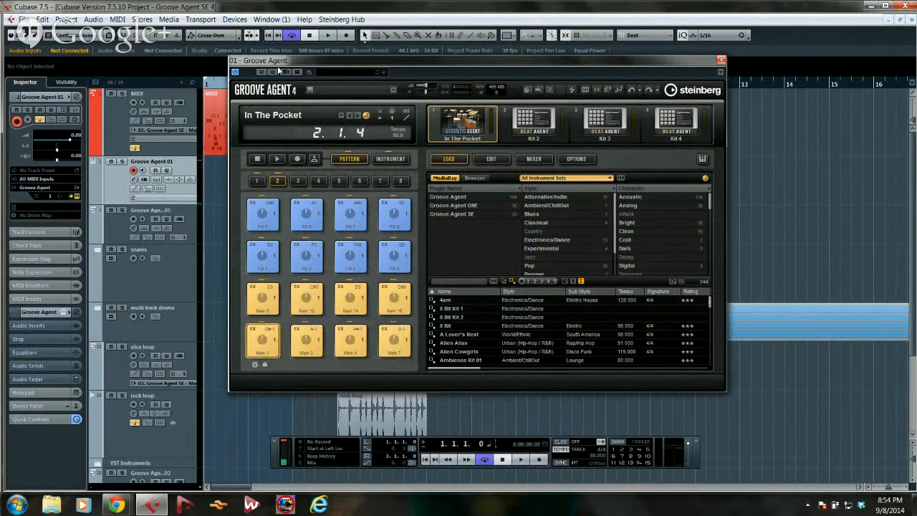
{"action": "left_click_drag", "start_coordinate": [286, 61], "coordinate": [426, 68]}
{"action": "left_click_drag", "start_coordinate": [406, 347], "coordinate": [208, 179]}
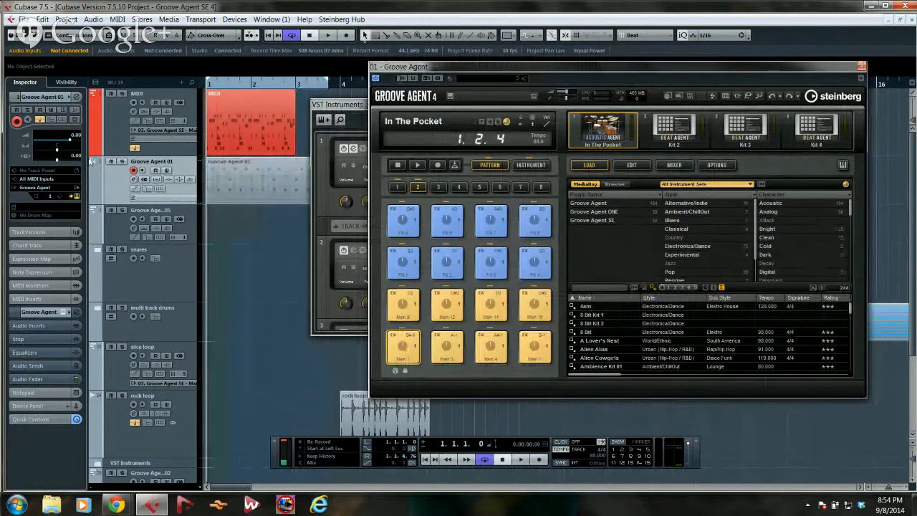
- Solo and play the Groove Agent 01 part at a fixed project tempo of 110
{"action": "left_click", "coordinate": [122, 161]}
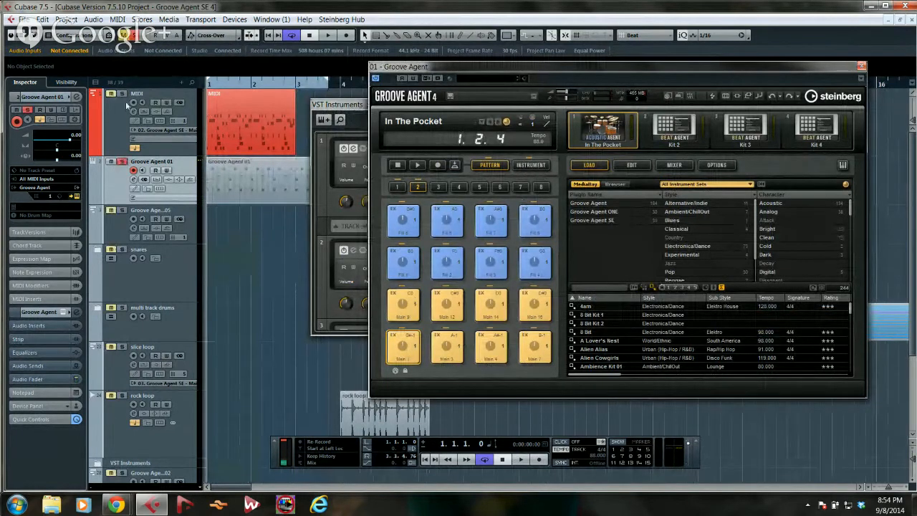
{"action": "left_click", "coordinate": [252, 185]}
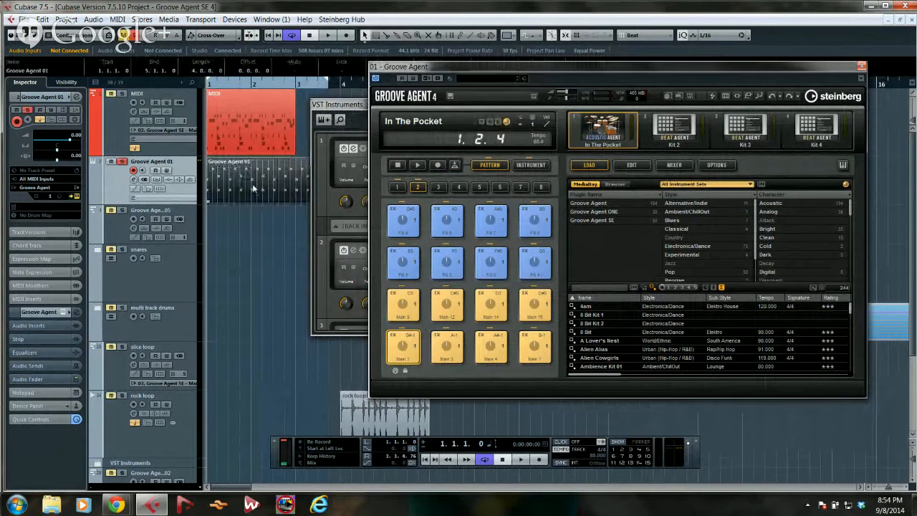
{"action": "key", "text": "space"}
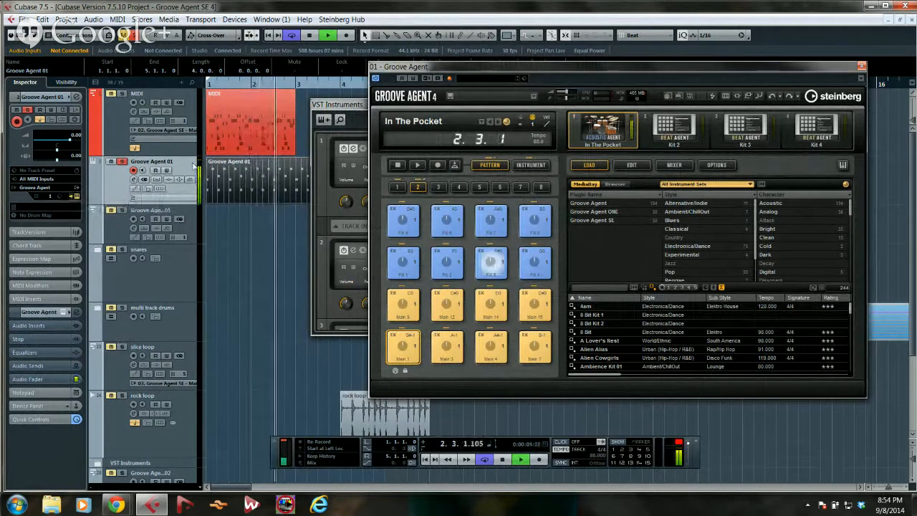
{"action": "left_click", "coordinate": [563, 450]}
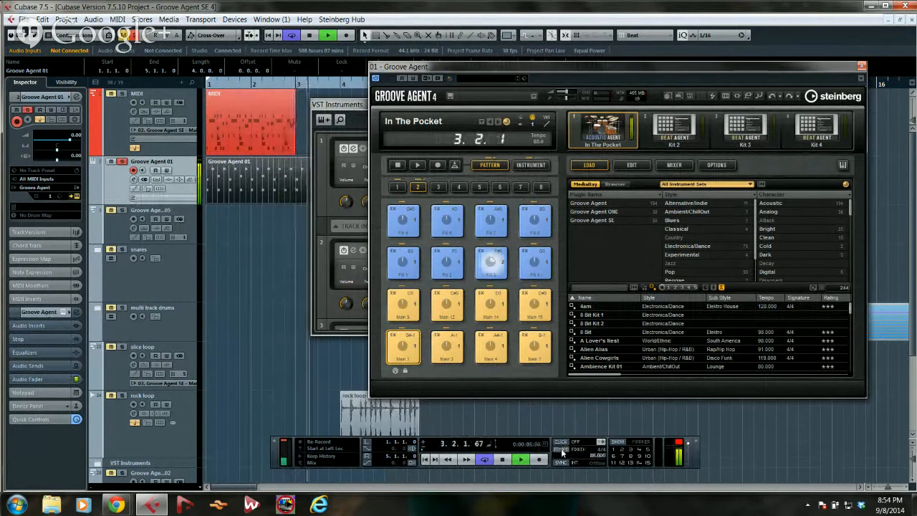
{"action": "scroll", "coordinate": [597, 452], "scroll_direction": "up", "scroll_amount": 19}
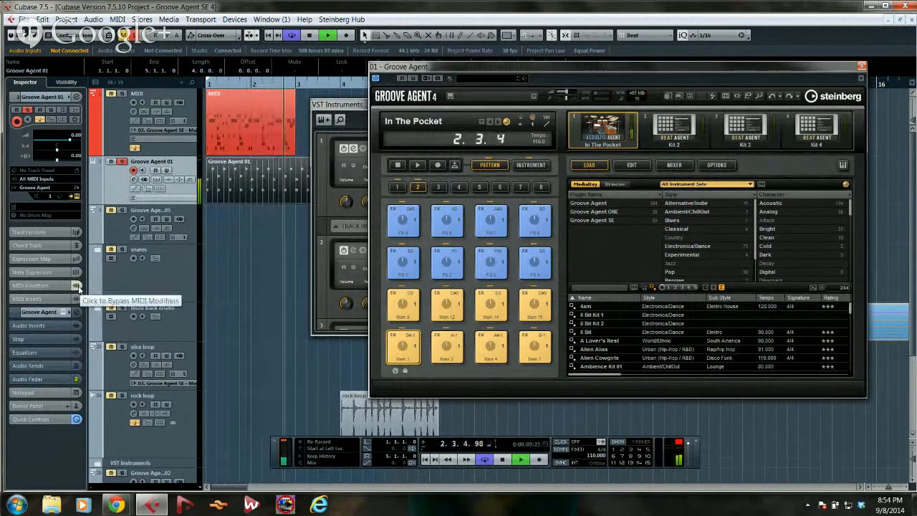
- Insert the Quantizer MIDI effect on the Groove Agent 01 track with Swing at 100% and Strength at 95%
{"action": "left_click", "coordinate": [41, 300]}
{"action": "left_click", "coordinate": [29, 205]}
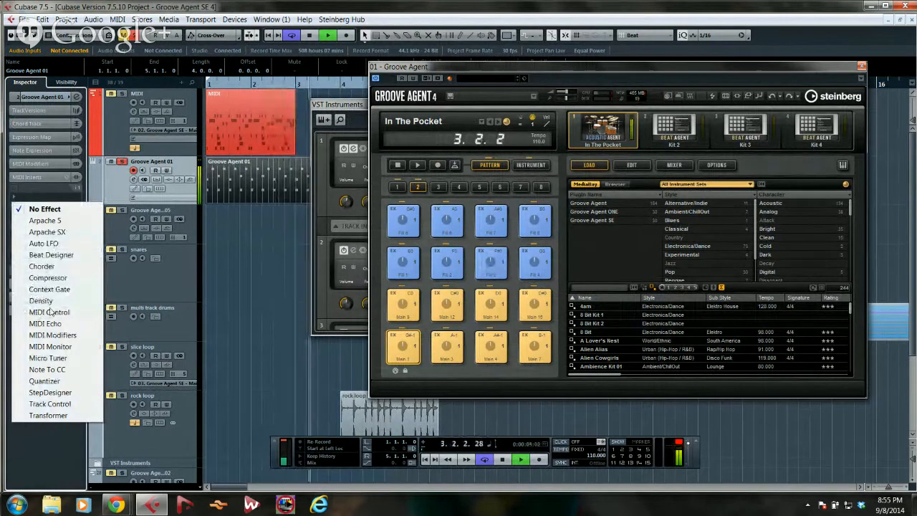
{"action": "left_click", "coordinate": [52, 382]}
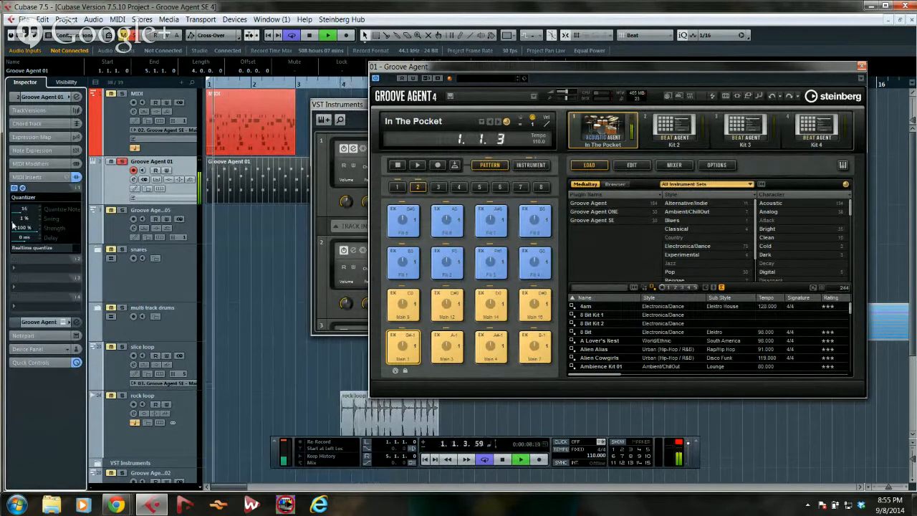
{"action": "left_click", "coordinate": [11, 233]}
{"action": "left_click_drag", "start_coordinate": [11, 232], "coordinate": [86, 230]}
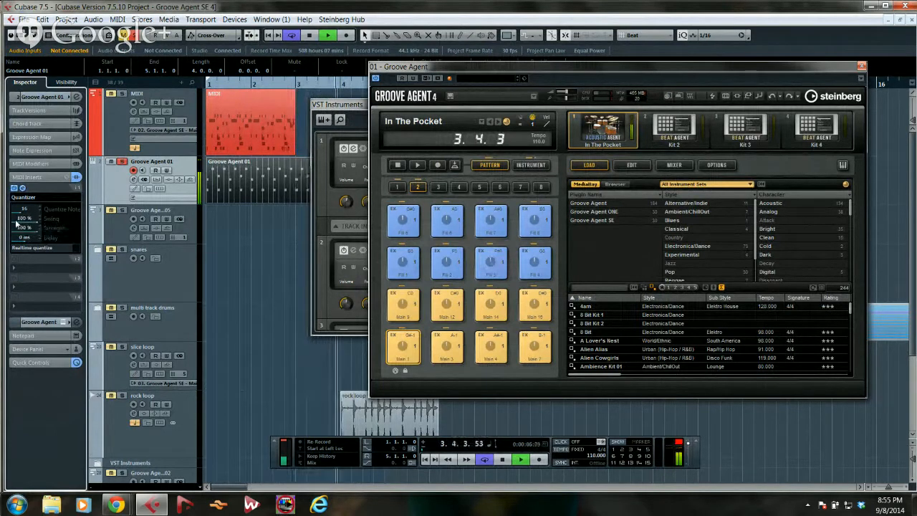
{"action": "left_click_drag", "start_coordinate": [25, 230], "coordinate": [86, 240]}
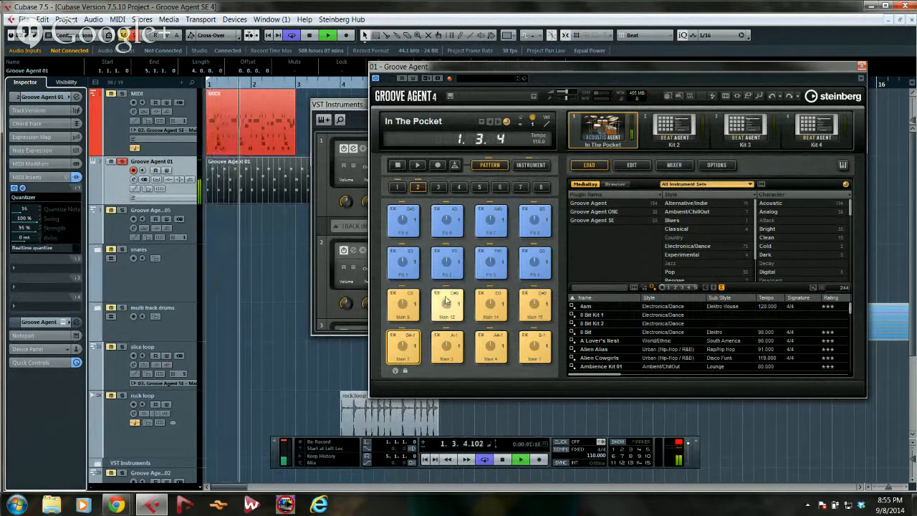
- Set the Quantizer's Quantize Note to 8, listen to the result and stop playback
{"action": "left_click_drag", "start_coordinate": [224, 85], "coordinate": [224, 64]}
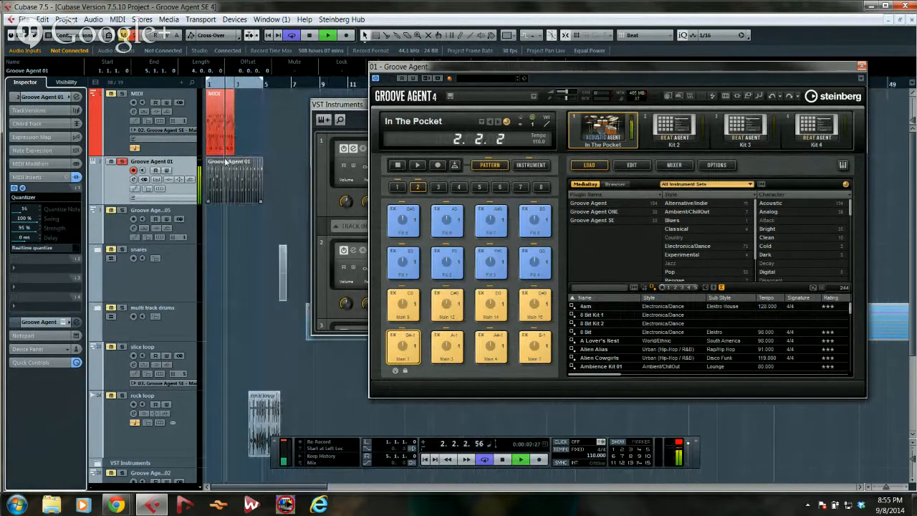
{"action": "left_click_drag", "start_coordinate": [29, 217], "coordinate": [52, 223]}
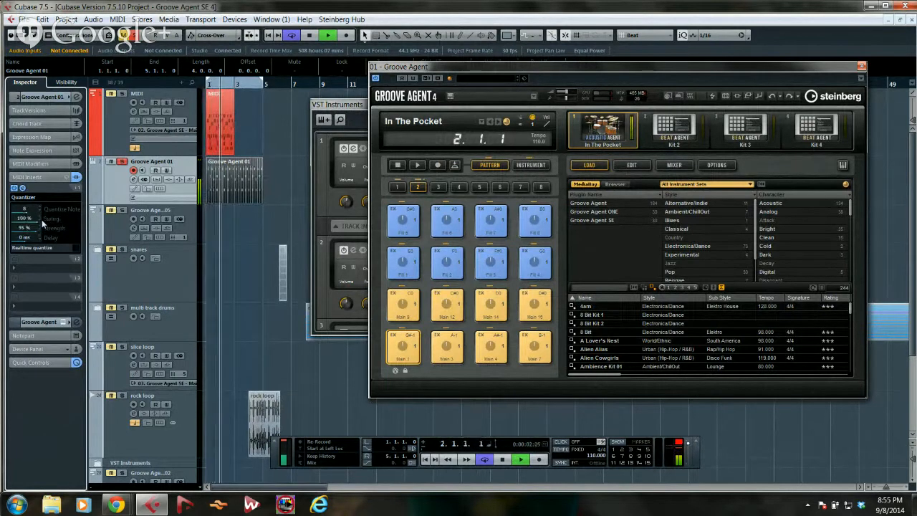
{"action": "left_click_drag", "start_coordinate": [32, 224], "coordinate": [94, 228]}
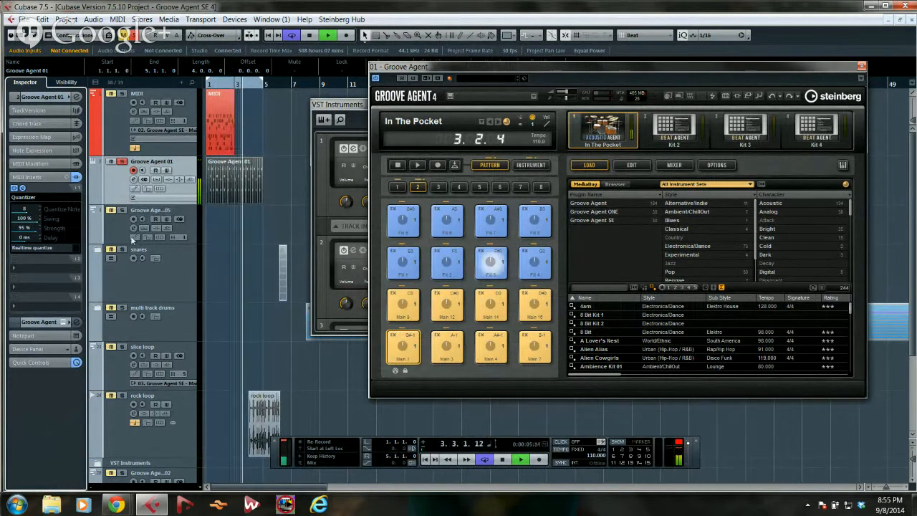
{"action": "key", "text": "space"}
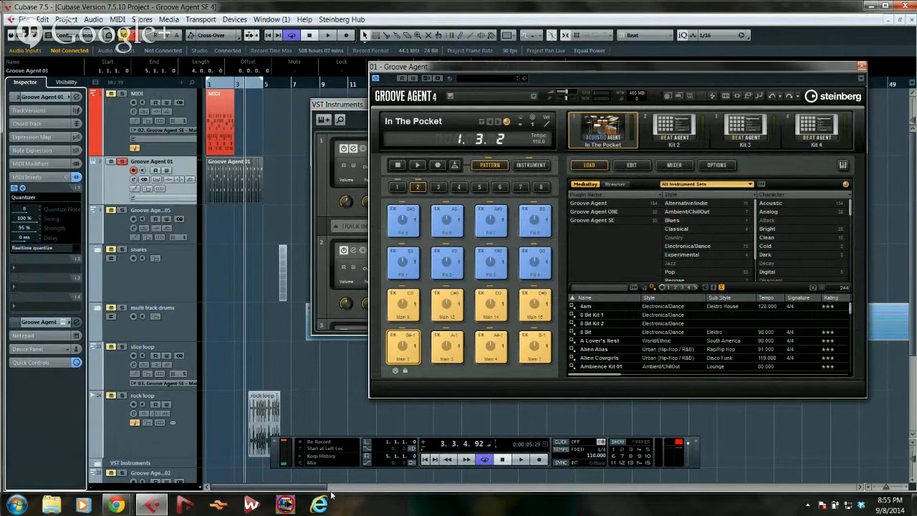
- Open the rock loop event in the Sample Editor, try to play it and close the editor
{"action": "double_click", "coordinate": [271, 430]}
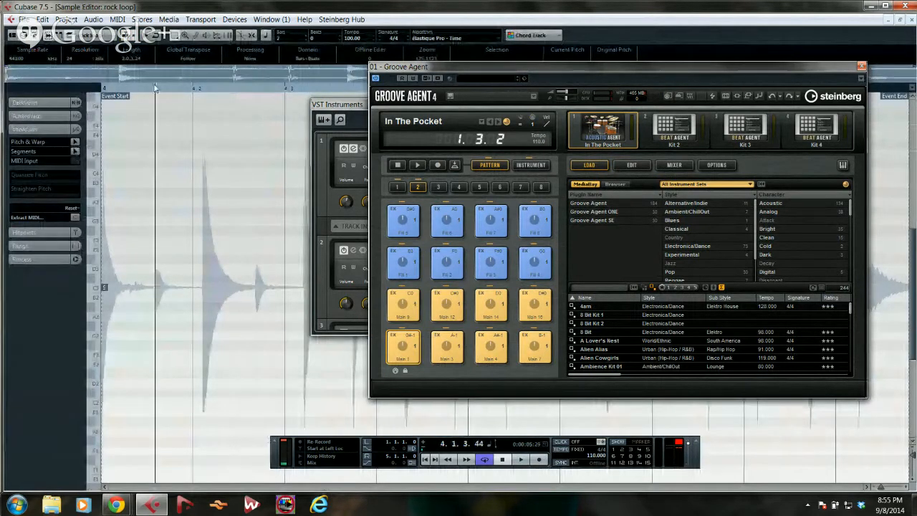
{"action": "key", "text": "space"}
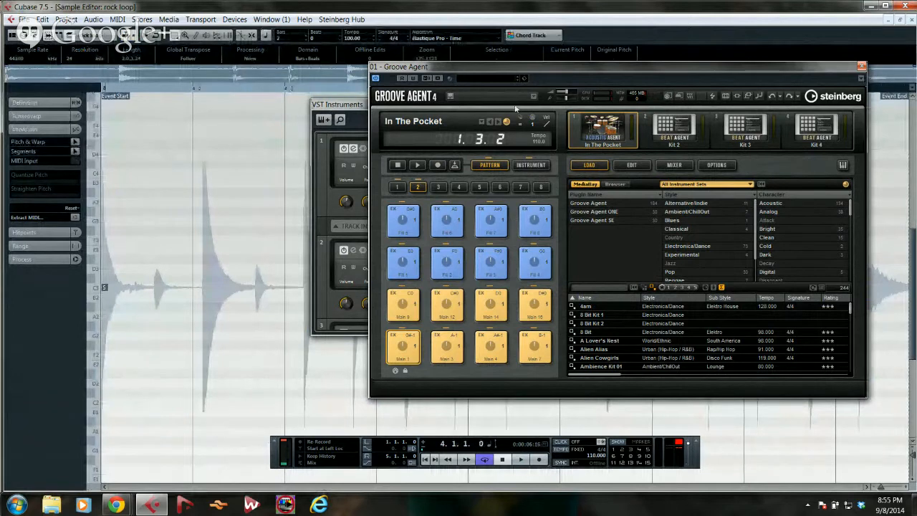
{"action": "left_click", "coordinate": [908, 23]}
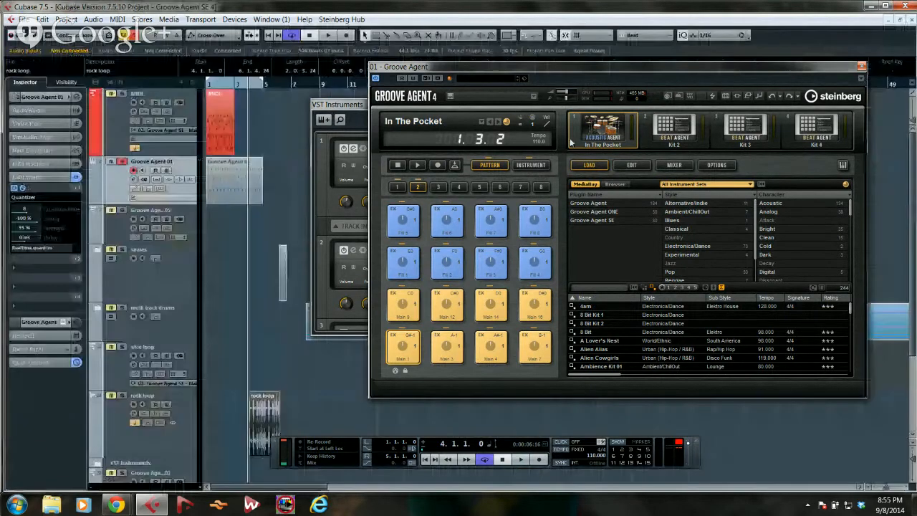
- Choose the Play tool to audition the rock loop event
{"action": "right_click", "coordinate": [263, 385]}
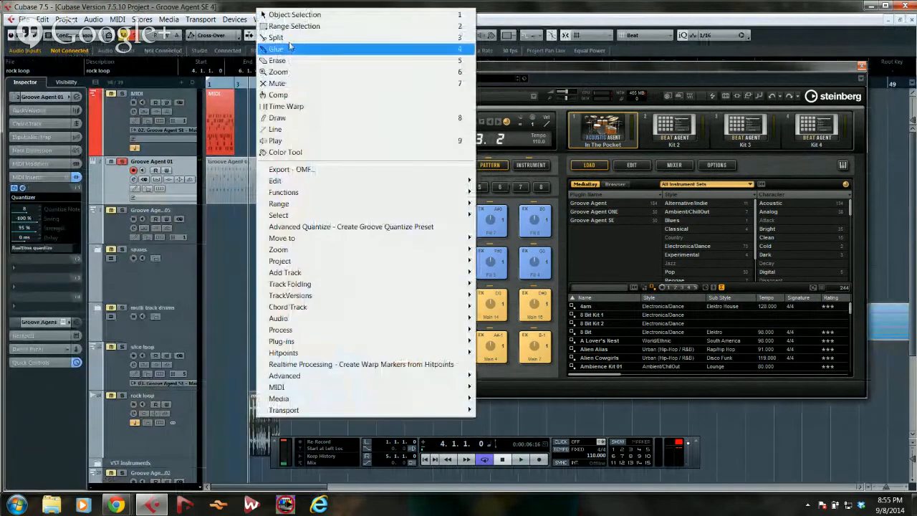
{"action": "left_click", "coordinate": [280, 129]}
{"action": "right_click", "coordinate": [283, 140]}
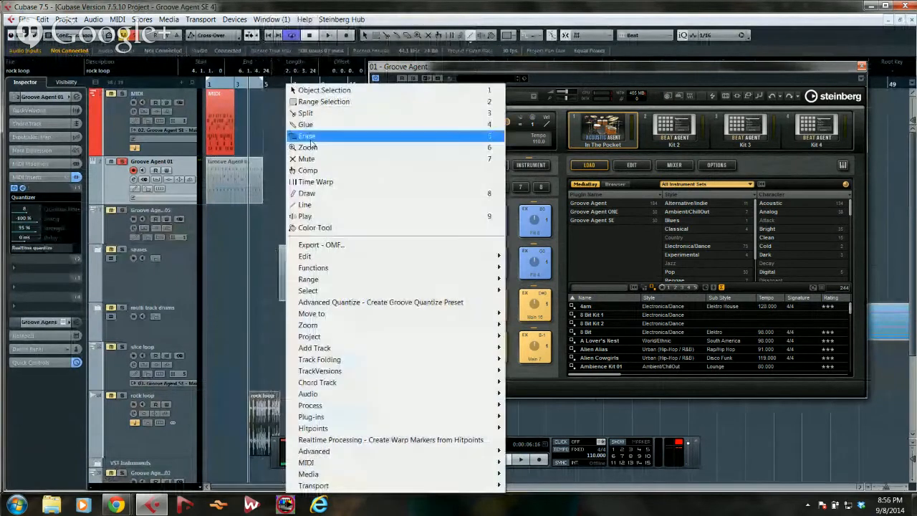
{"action": "left_click", "coordinate": [321, 212]}
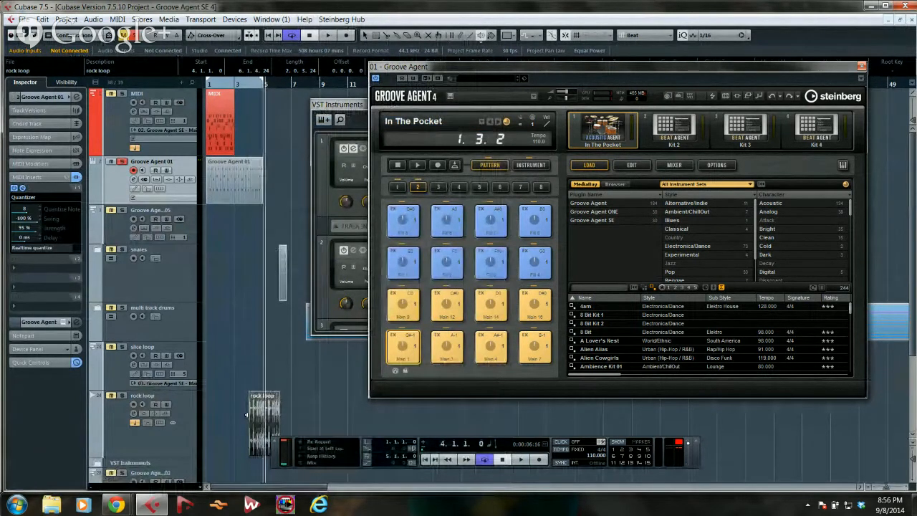
- Return to the Object Selection tool and reopen the rock loop event in the Sample Editor
{"action": "right_click", "coordinate": [252, 402]}
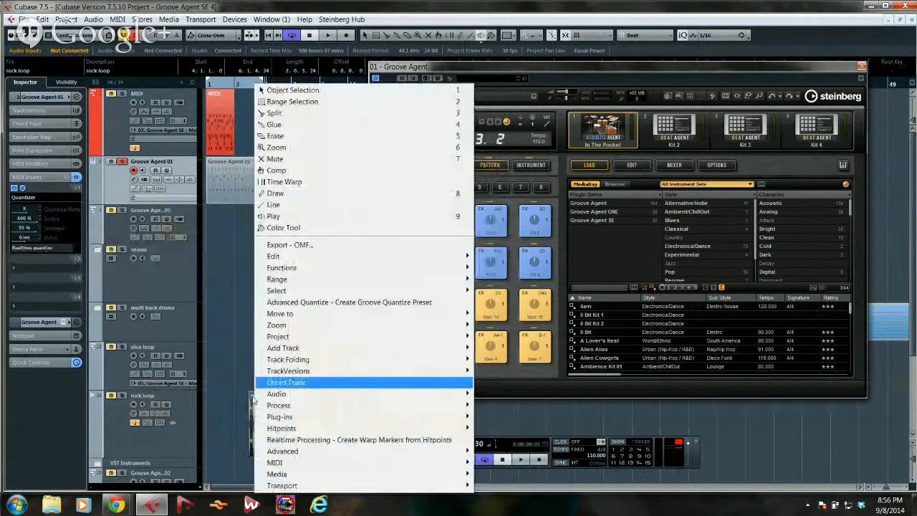
{"action": "left_click", "coordinate": [282, 91]}
{"action": "double_click", "coordinate": [252, 410]}
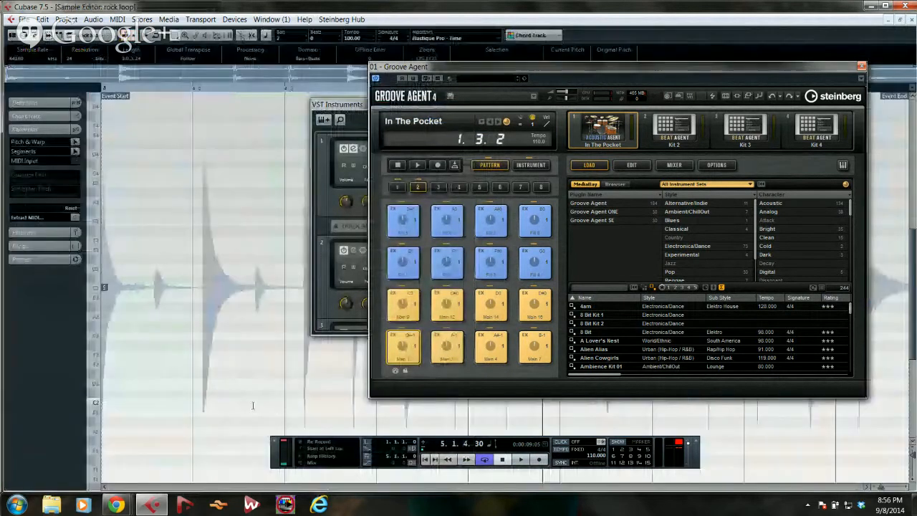
- Open the rock loop's hitpoint settings and adjust the threshold to detect its transients
{"action": "left_click", "coordinate": [23, 232]}
{"action": "mouse_move", "coordinate": [24, 169]}
{"action": "left_mouse_down"}
{"action": "mouse_move", "coordinate": [7, 178]}
{"action": "mouse_move", "coordinate": [18, 172]}
{"action": "left_mouse_up"}
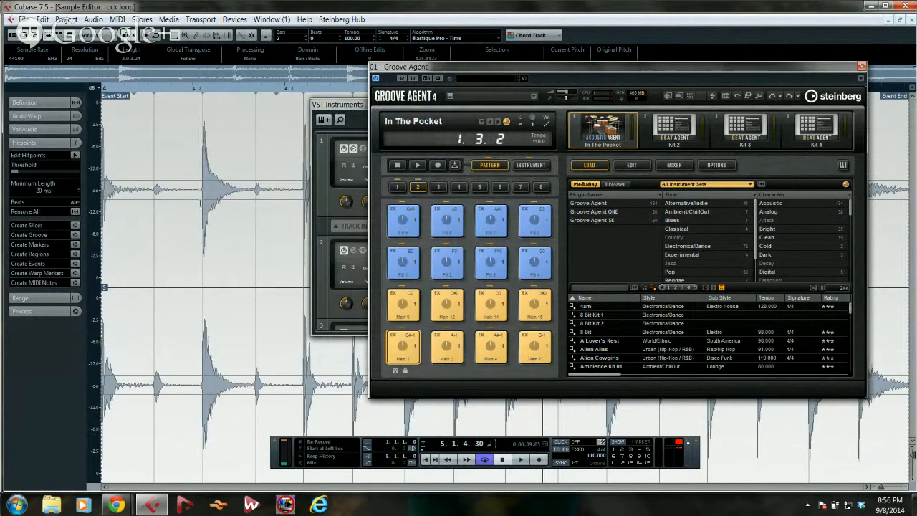
- Open the Quantize Panel beside the waveform and look through the preset list containing the rock loop groove
{"action": "left_click", "coordinate": [169, 19]}
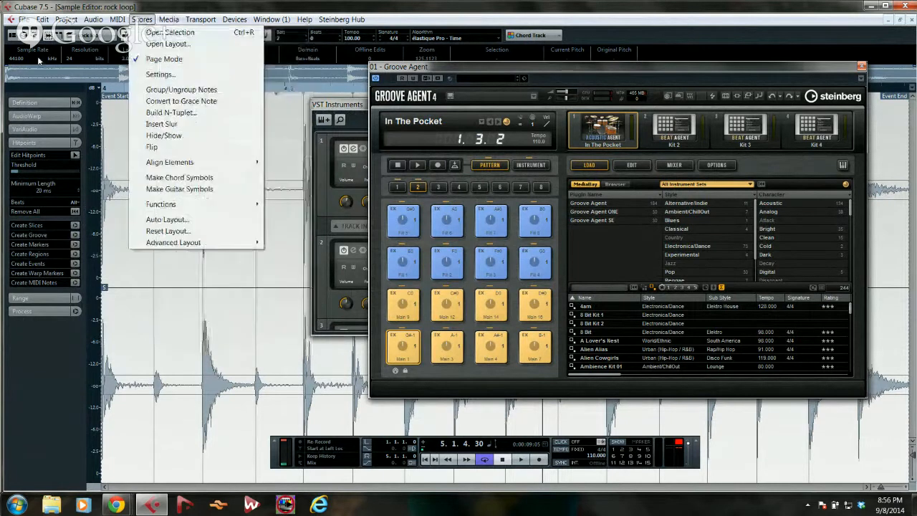
{"action": "mouse_move", "coordinate": [43, 19]}
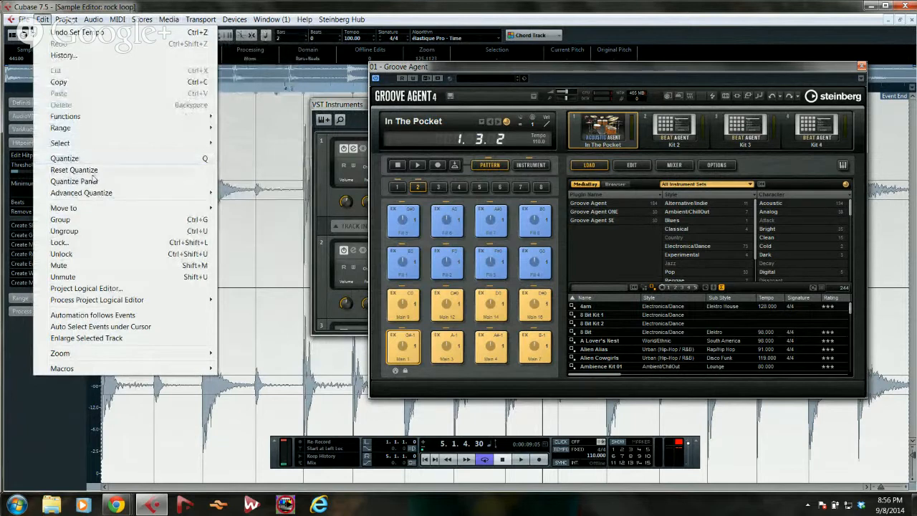
{"action": "mouse_move", "coordinate": [88, 197]}
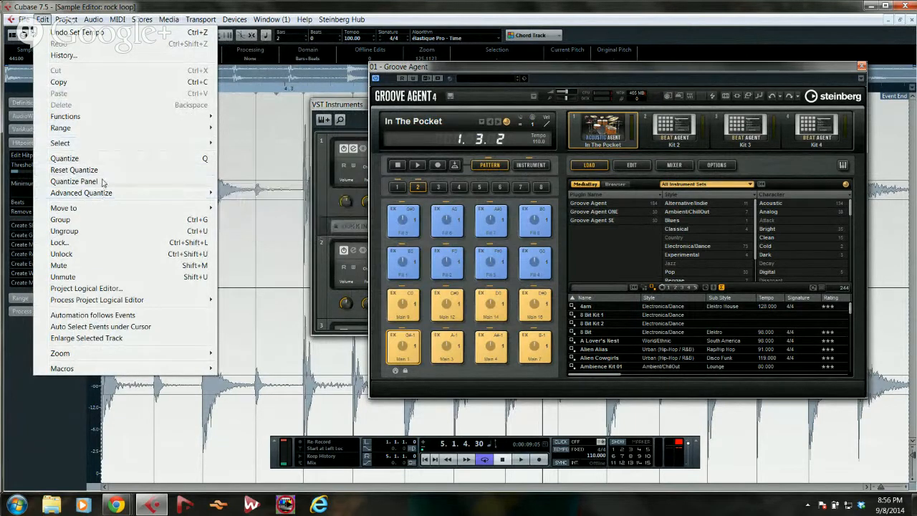
{"action": "left_click", "coordinate": [140, 181]}
{"action": "left_click_drag", "start_coordinate": [506, 100], "coordinate": [220, 135]}
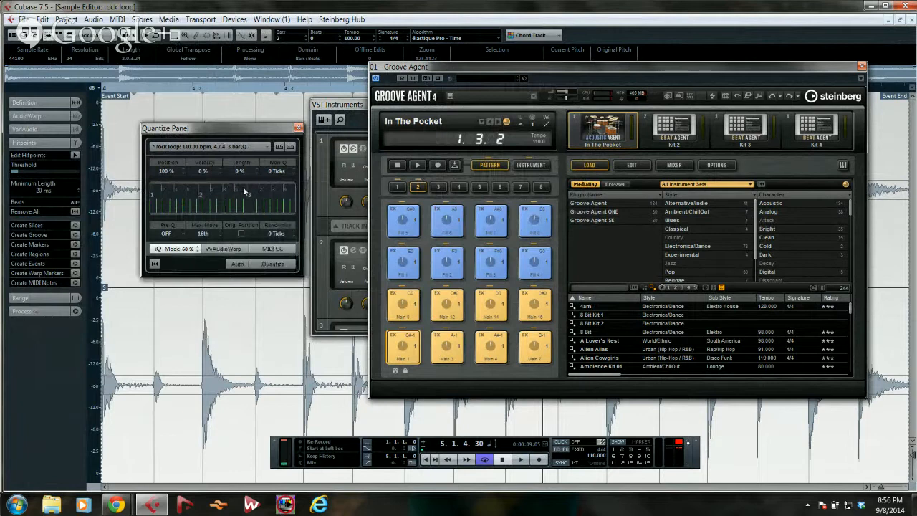
{"action": "left_click", "coordinate": [263, 145]}
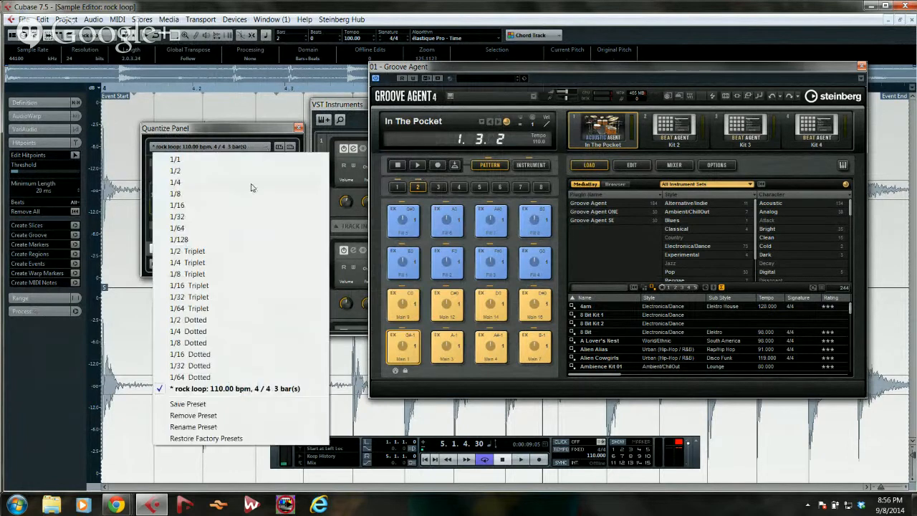
{"action": "left_click", "coordinate": [215, 127]}
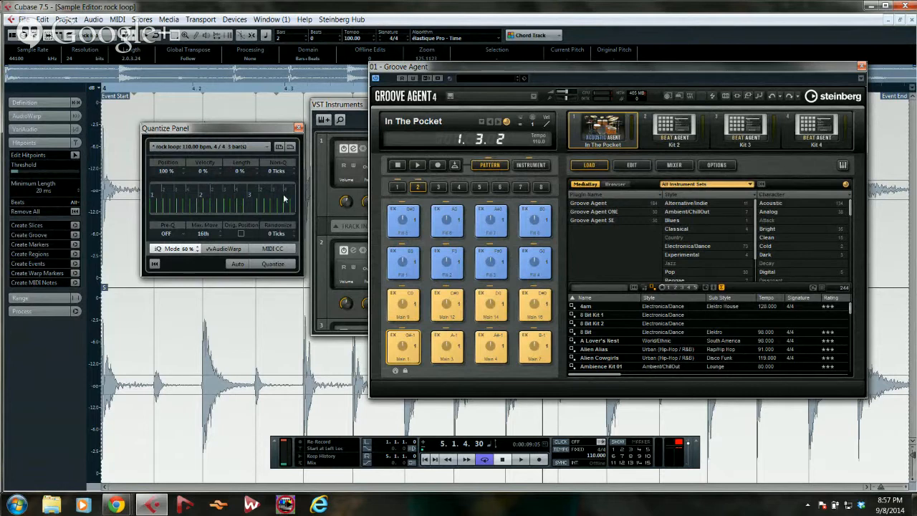
- Set the rock loop groove to 30% position, 30% velocity and 10 ticks Non-Quantize, check the Pre-Quantize options and close the Quantize Panel
{"action": "left_click_drag", "start_coordinate": [280, 175], "coordinate": [279, 165]}
{"action": "left_click", "coordinate": [167, 235]}
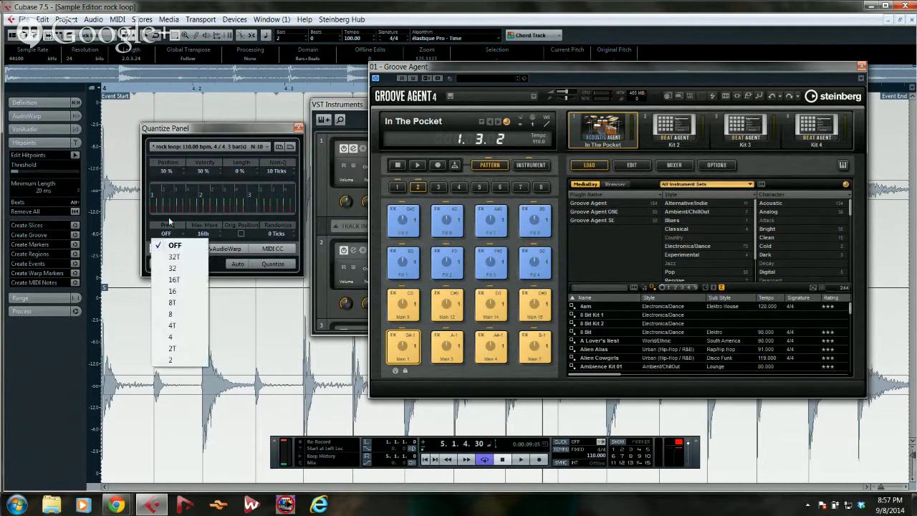
{"action": "left_click", "coordinate": [181, 211]}
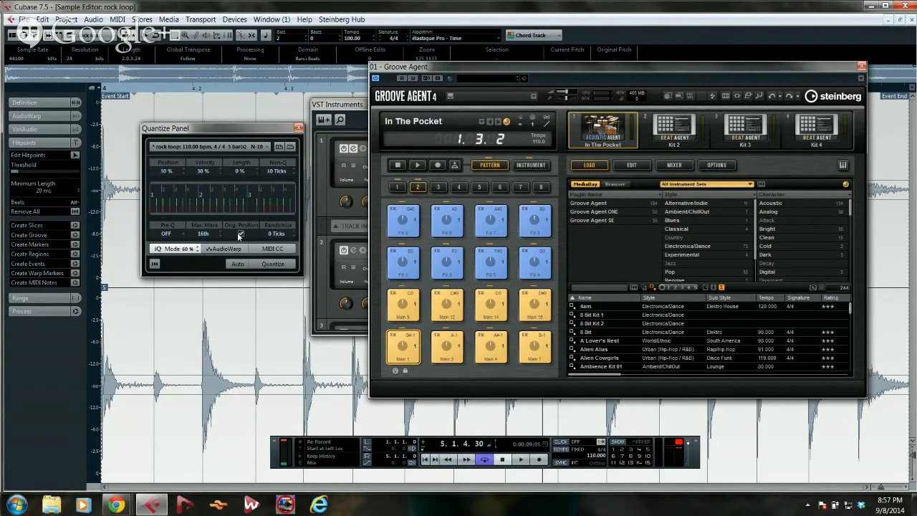
{"action": "left_click", "coordinate": [279, 252]}
{"action": "left_click", "coordinate": [298, 128]}
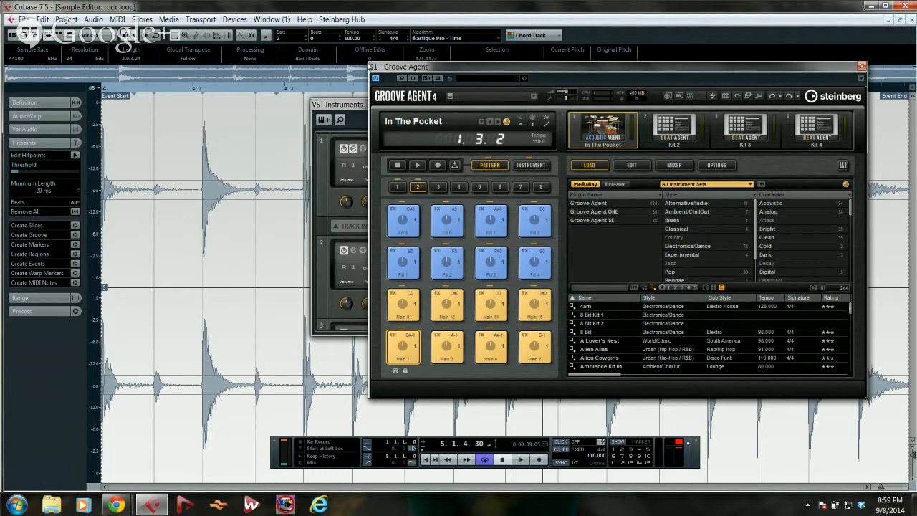
- Select Kit 2 in Groove Agent and look through its pattern editing pages and mixer
{"action": "left_click_drag", "start_coordinate": [439, 67], "coordinate": [285, 80]}
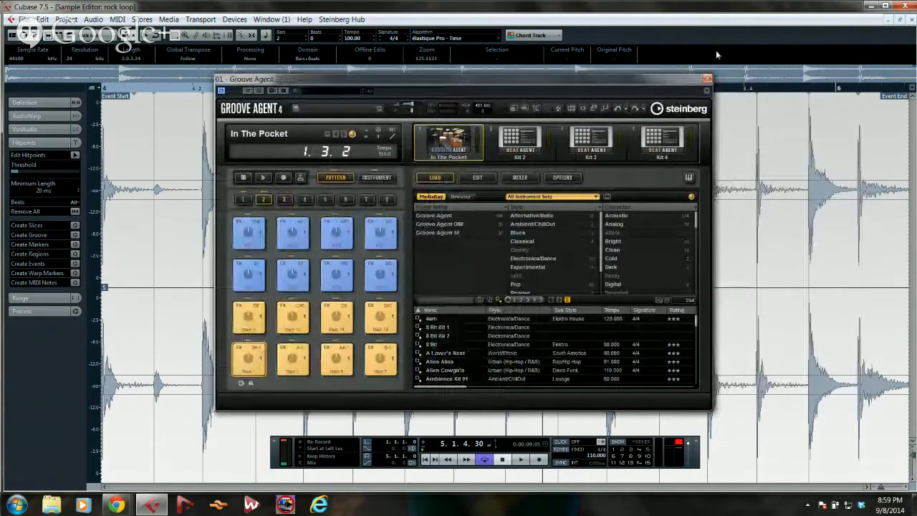
{"action": "left_click", "coordinate": [506, 148]}
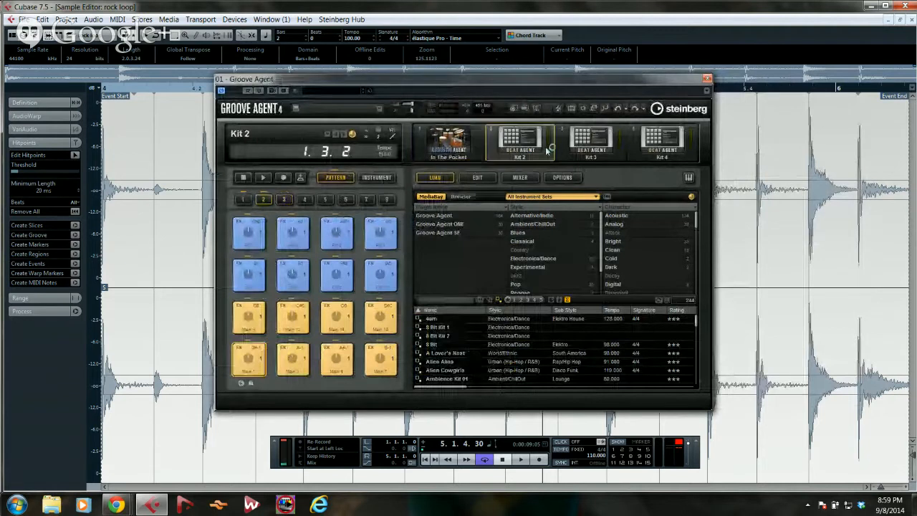
{"action": "left_click", "coordinate": [477, 178]}
{"action": "left_click", "coordinate": [460, 196]}
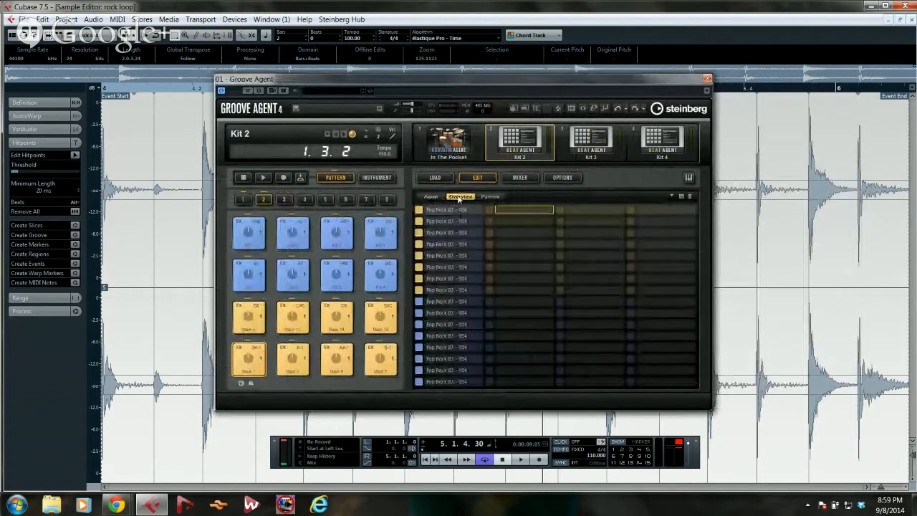
{"action": "left_click", "coordinate": [490, 197]}
{"action": "left_click", "coordinate": [511, 179]}
{"action": "left_click", "coordinate": [477, 178]}
{"action": "left_click", "coordinate": [461, 196]}
- Switch Kit 2 to its instrument pads and view the Filter and Pitch editing pages
{"action": "left_click", "coordinate": [376, 178]}
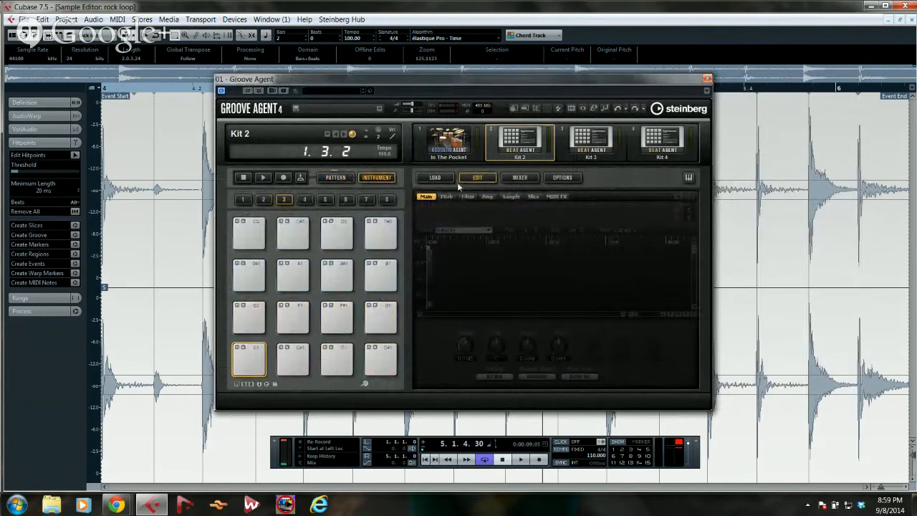
{"action": "left_click", "coordinate": [467, 197]}
{"action": "left_click", "coordinate": [446, 197]}
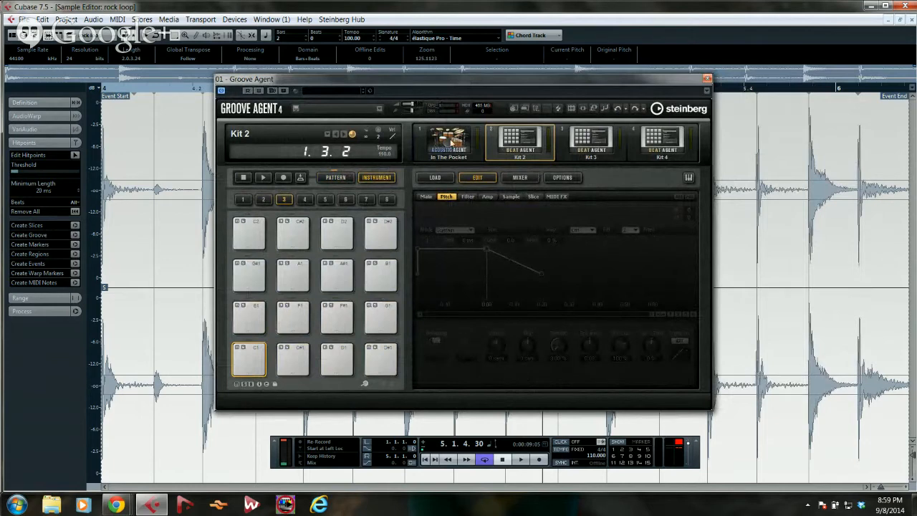
- Show the mixer of the In The Pocket kit and close the Groove Agent window
{"action": "left_click", "coordinate": [448, 143]}
{"action": "left_click", "coordinate": [519, 177]}
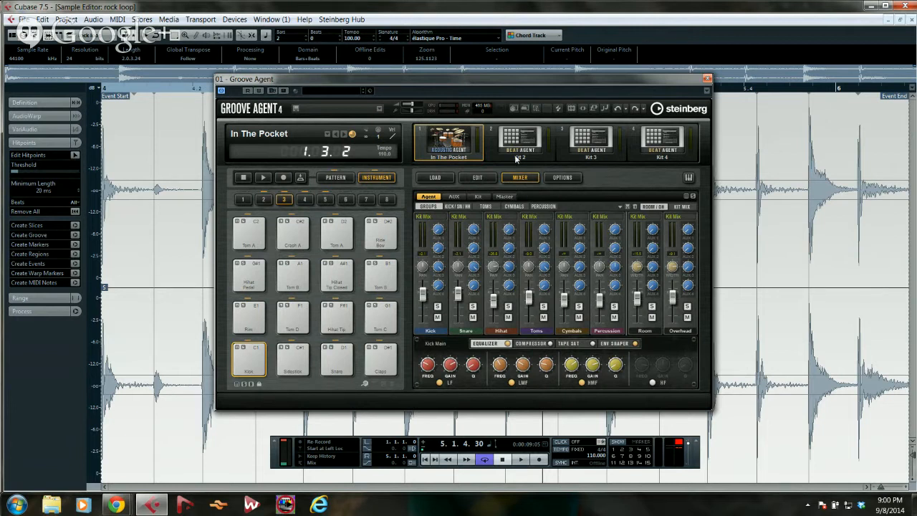
{"action": "left_click", "coordinate": [707, 78]}
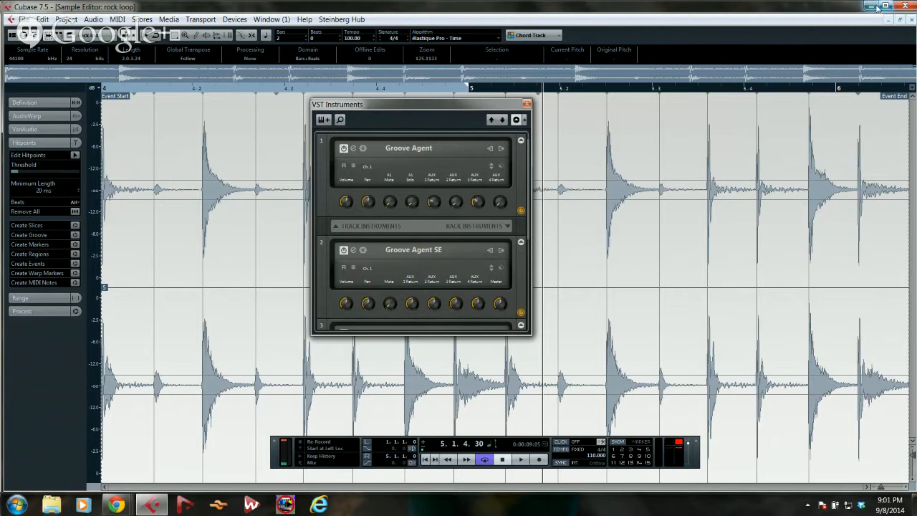
- Quit Cubase and discard the unsaved changes in all open projects
{"action": "left_click", "coordinate": [905, 5]}
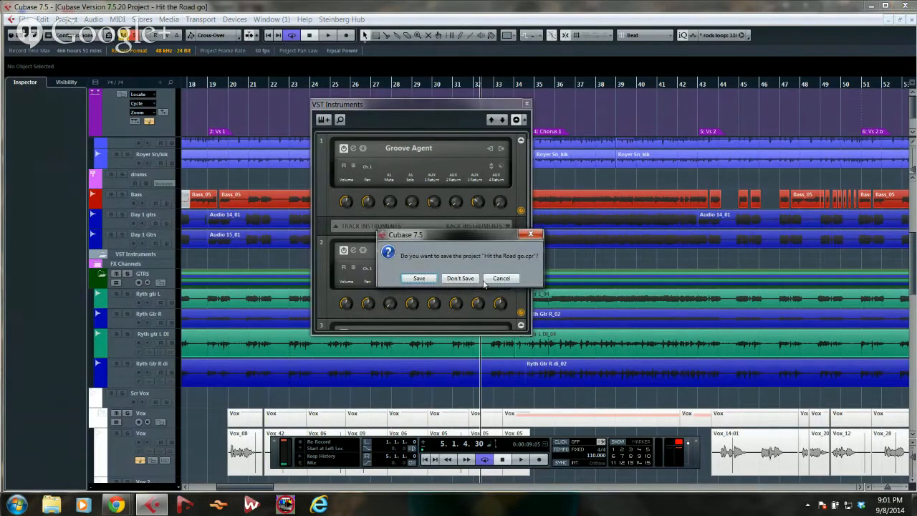
{"action": "left_click", "coordinate": [459, 279]}
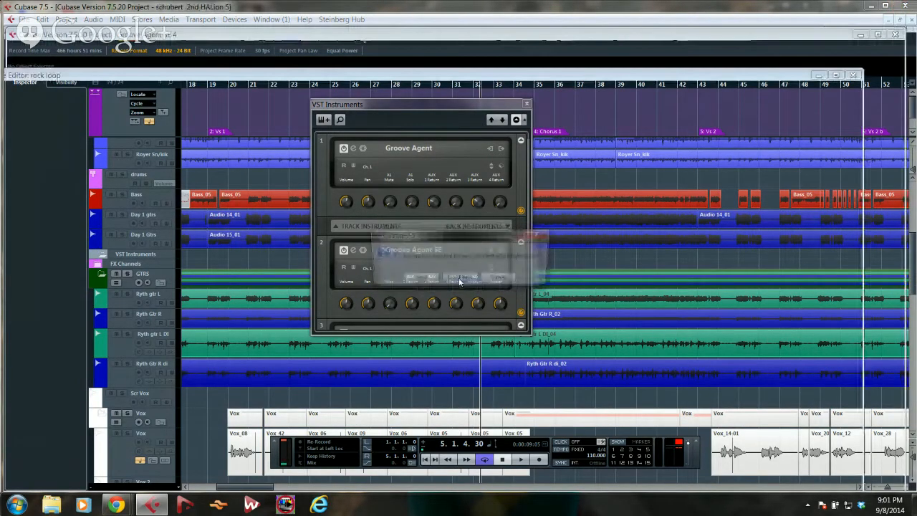
{"action": "left_click", "coordinate": [459, 280]}
{"action": "left_click", "coordinate": [458, 280]}
{"action": "left_click", "coordinate": [459, 279]}
{"action": "left_click", "coordinate": [459, 280]}
{"action": "left_click", "coordinate": [457, 279]}
{"action": "left_click", "coordinate": [456, 280]}
{"action": "left_click", "coordinate": [456, 280]}
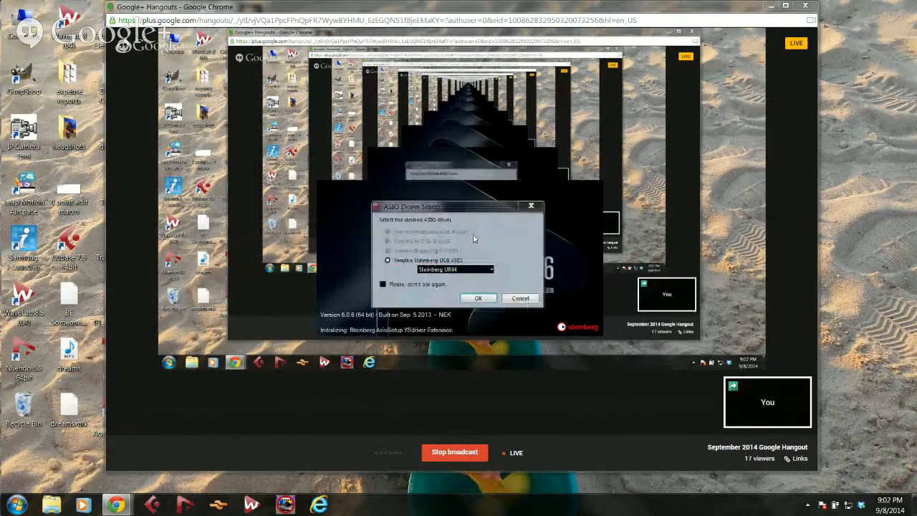
- Confirm Steinberg UR44 as the ASIO driver and switch to the Nuendo 6 project Changes stereo
{"action": "left_click", "coordinate": [473, 298]}
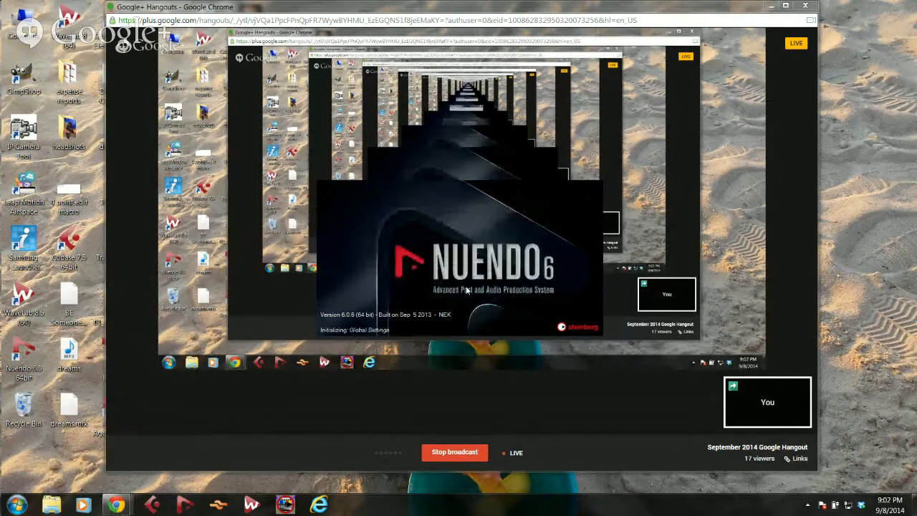
{"action": "key", "text": "alt+Tab"}
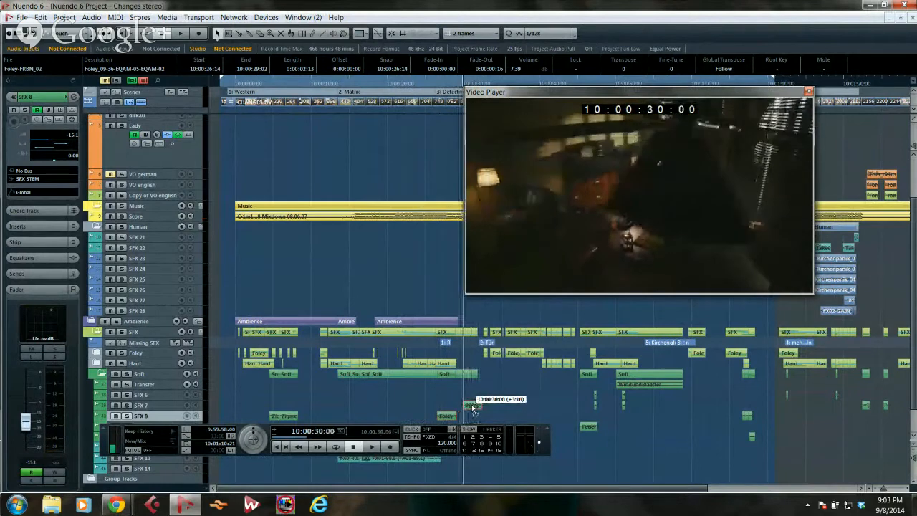
- Try moving the Foley event on the SFX 8 track and undo the move
{"action": "left_click_drag", "start_coordinate": [473, 409], "coordinate": [435, 414]}
{"action": "key", "text": "ctrl+z"}
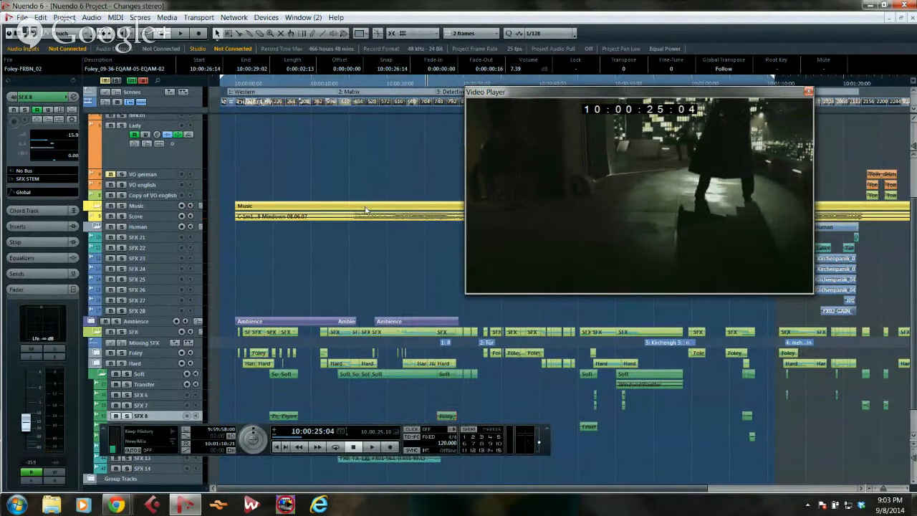
- Select the DIALOG marker track, open the Markers window and list the DIALOG track's markers
{"action": "scroll", "coordinate": [353, 249], "scroll_direction": "up", "scroll_amount": 3}
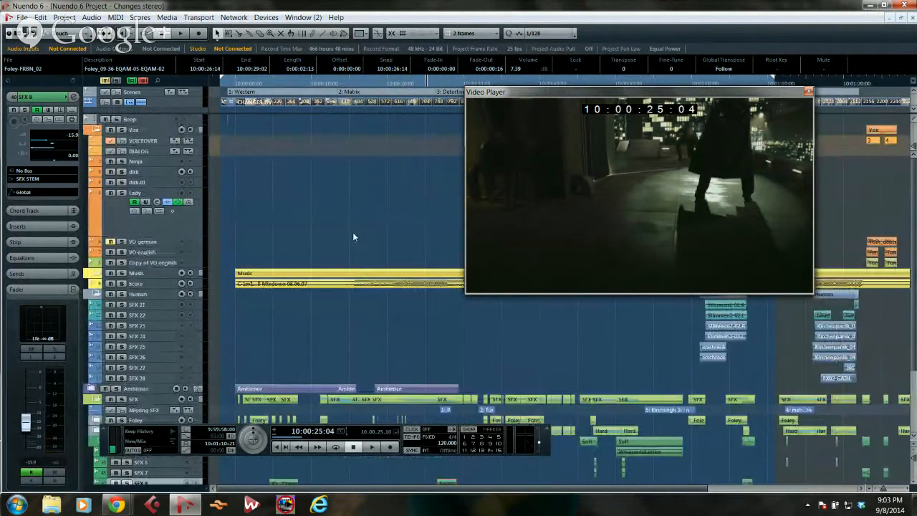
{"action": "left_click_drag", "start_coordinate": [340, 84], "coordinate": [336, 68]}
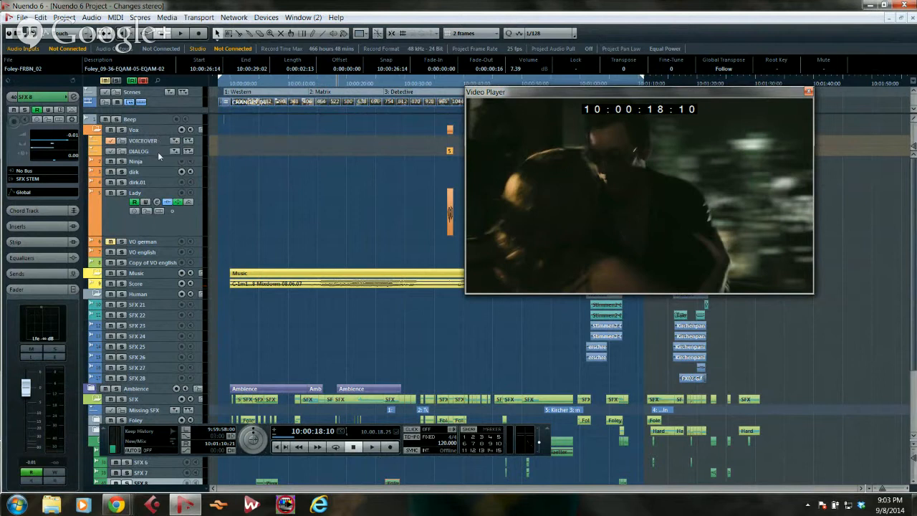
{"action": "left_click", "coordinate": [153, 151]}
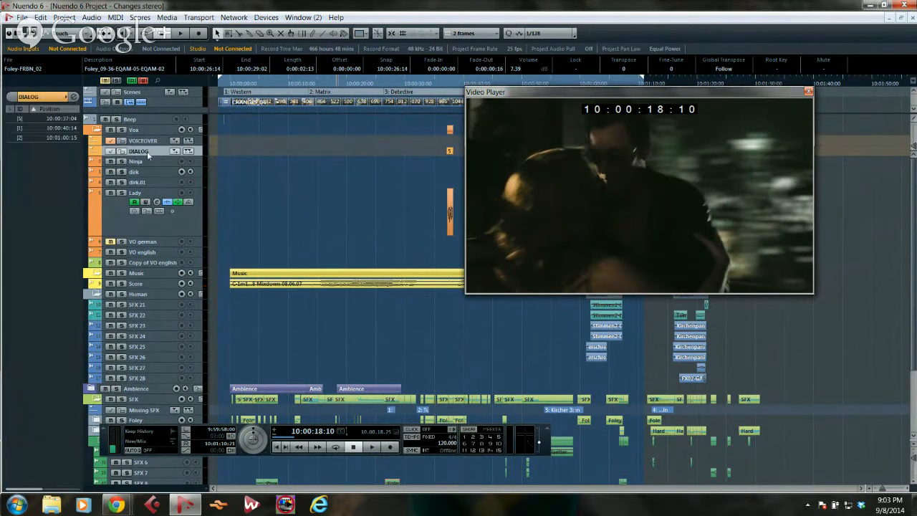
{"action": "left_click", "coordinate": [72, 97]}
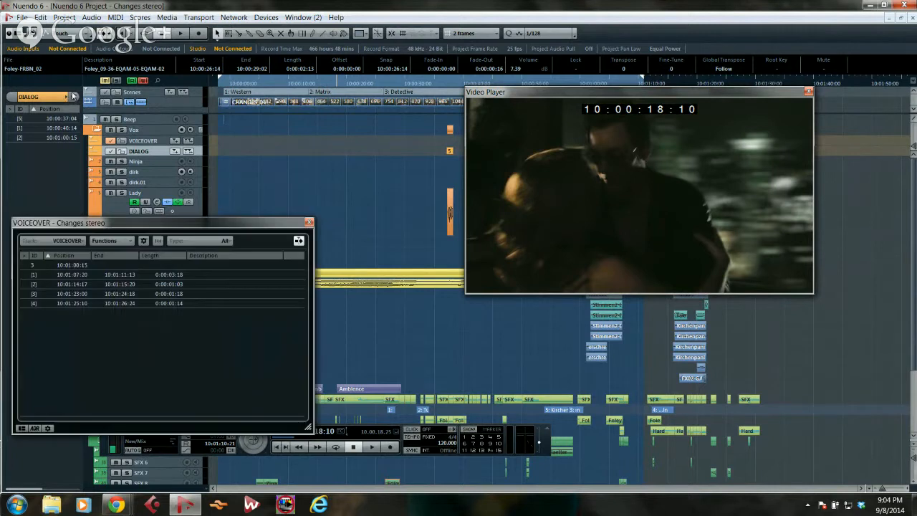
{"action": "left_click", "coordinate": [69, 241]}
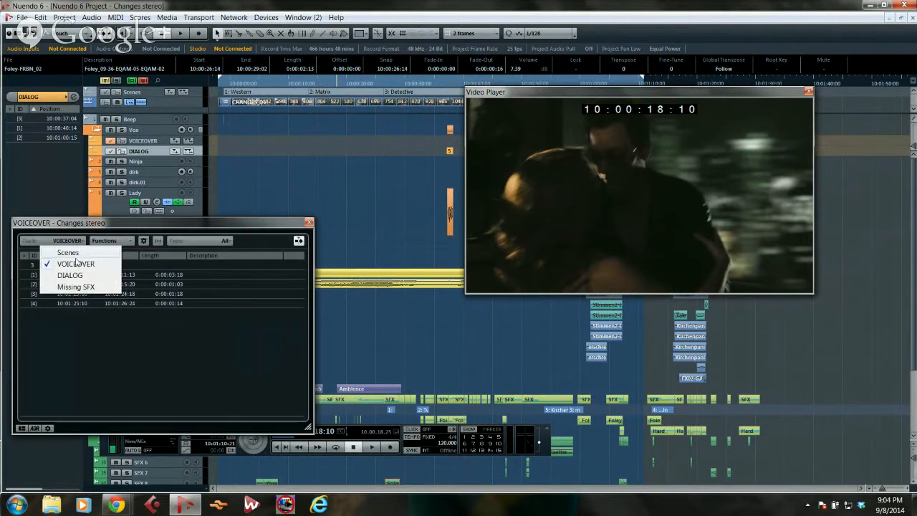
{"action": "left_click", "coordinate": [70, 275]}
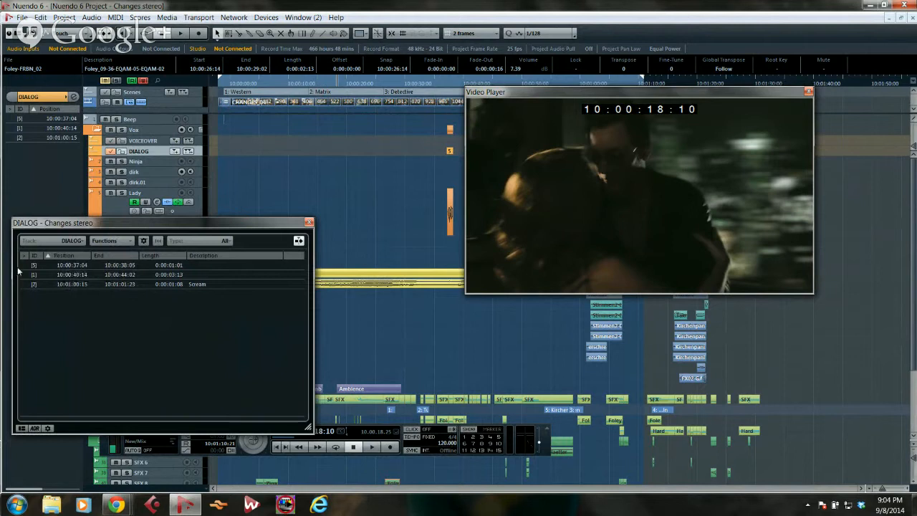
- Show the ADR controls in the Markers window and rehearse the DIALOG marker at 10:00:37:04
{"action": "left_click", "coordinate": [25, 265]}
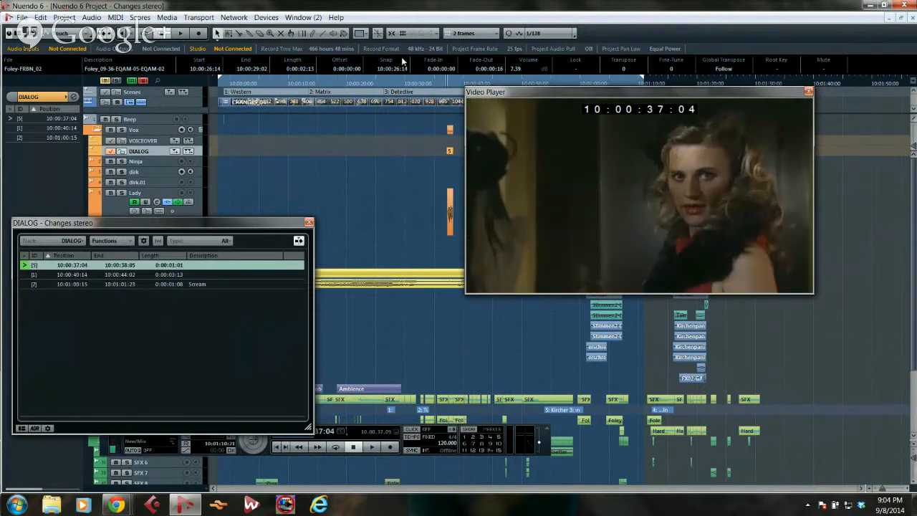
{"action": "mouse_move", "coordinate": [280, 224]}
{"action": "left_mouse_down"}
{"action": "mouse_move", "coordinate": [284, 212]}
{"action": "mouse_move", "coordinate": [342, 206]}
{"action": "left_mouse_up"}
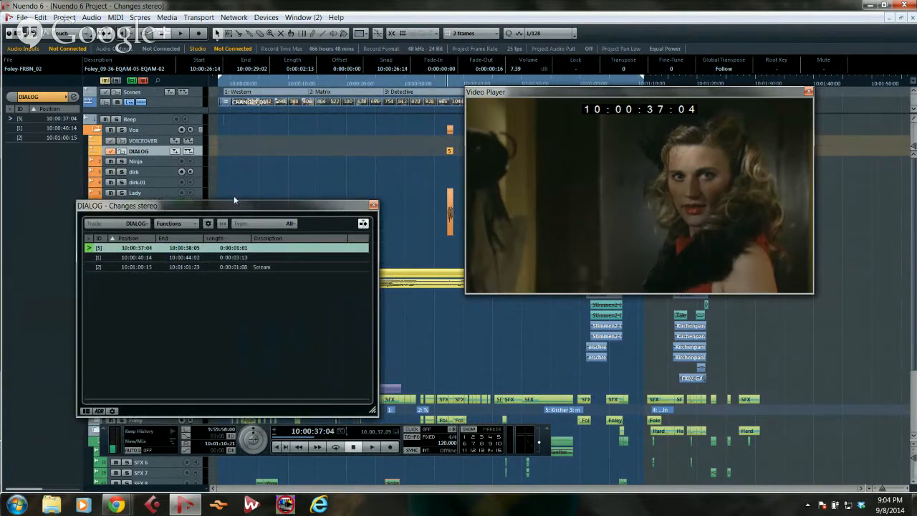
{"action": "left_click", "coordinate": [99, 411]}
{"action": "left_click", "coordinate": [99, 411]}
{"action": "left_click", "coordinate": [98, 411]}
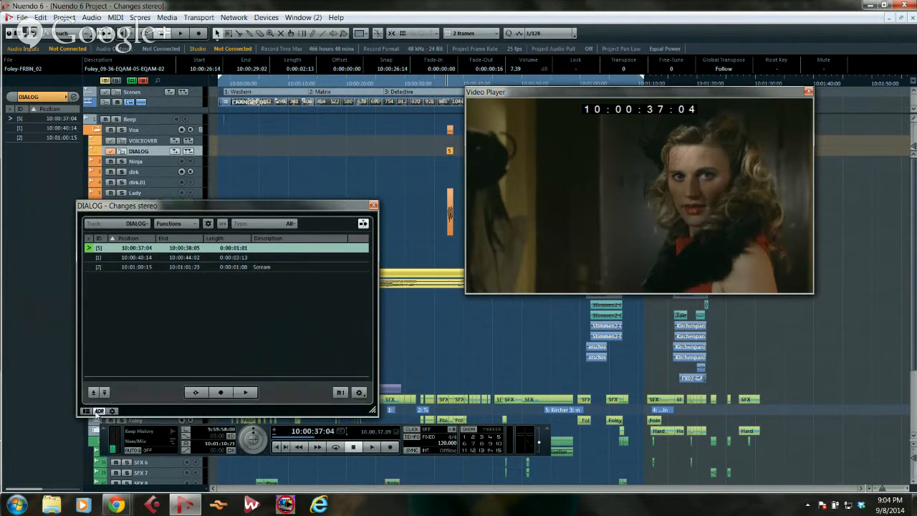
{"action": "left_click", "coordinate": [194, 395]}
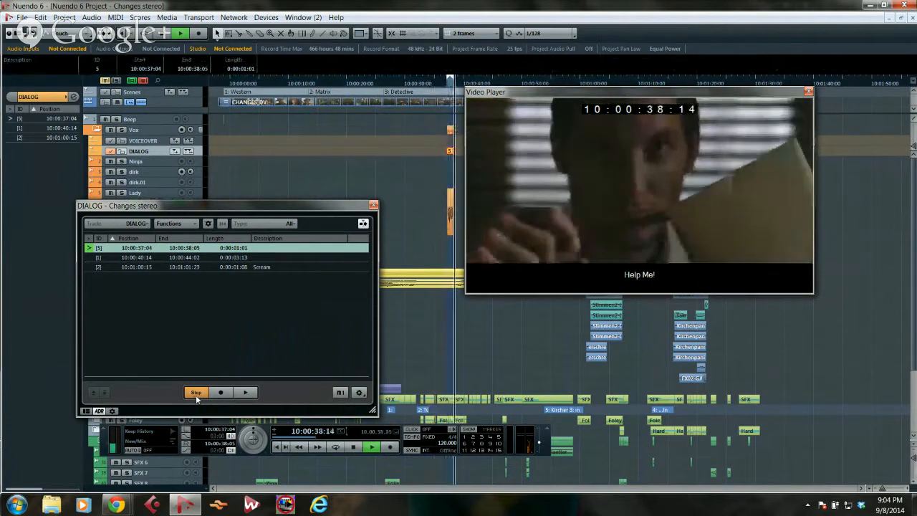
- Open the ADR Setup and set the video overlay to Counter
{"action": "left_click", "coordinate": [360, 392]}
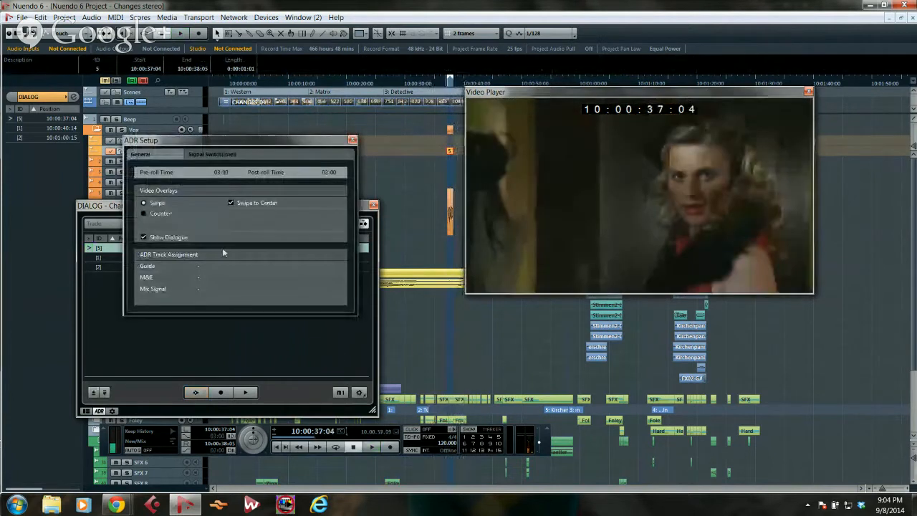
{"action": "left_click", "coordinate": [143, 213]}
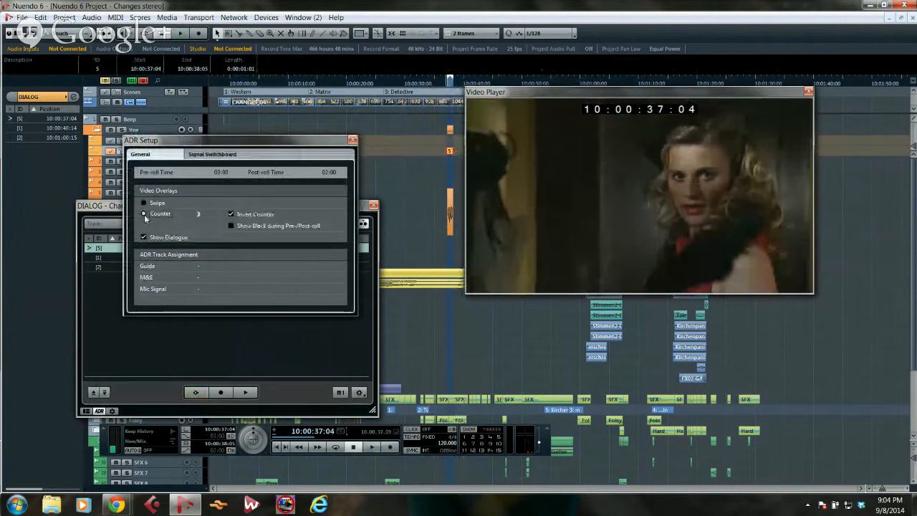
- Rehearse with the Counter overlay, switch the ADR video overlay to Swipe with Swipe to Center off and rehearse again
{"action": "left_click", "coordinate": [196, 392]}
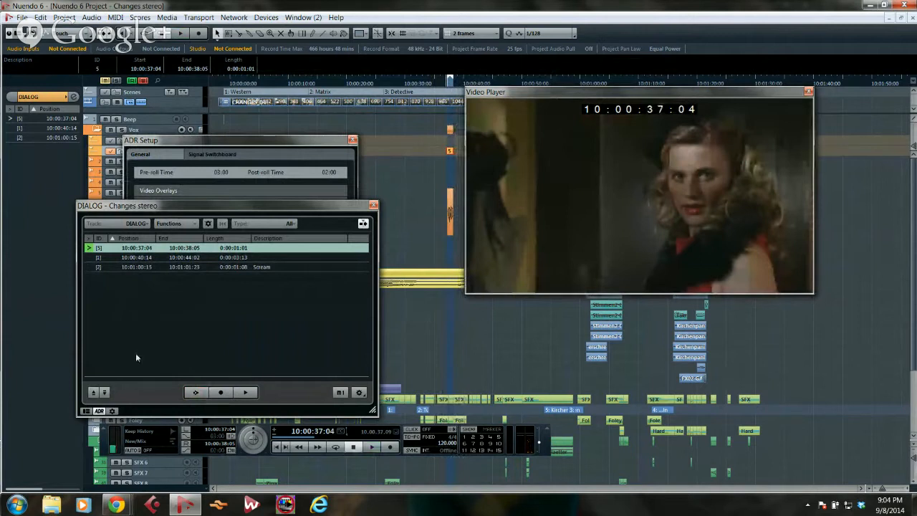
{"action": "left_click", "coordinate": [158, 191]}
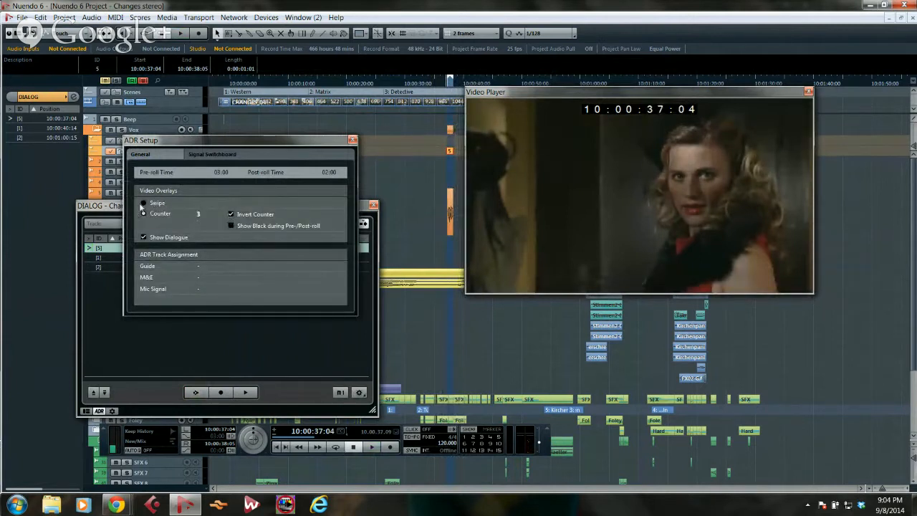
{"action": "left_click", "coordinate": [143, 204]}
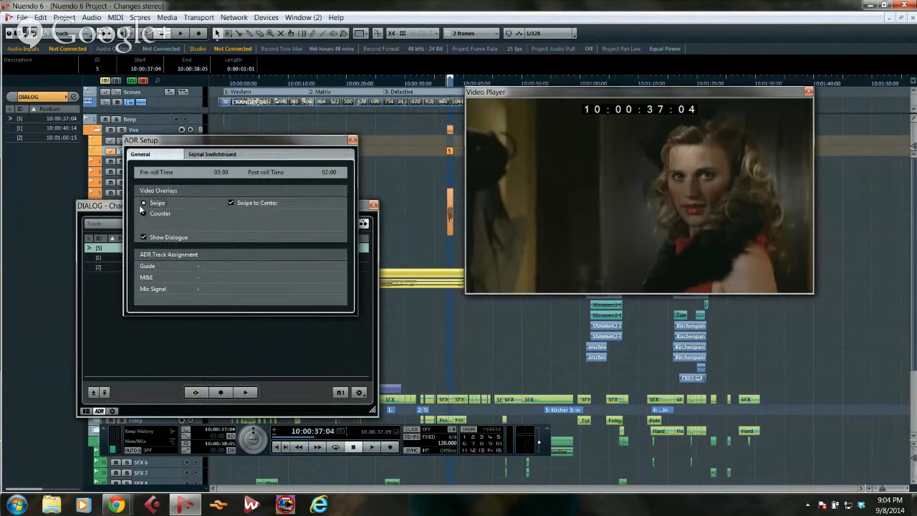
{"action": "left_click", "coordinate": [230, 203]}
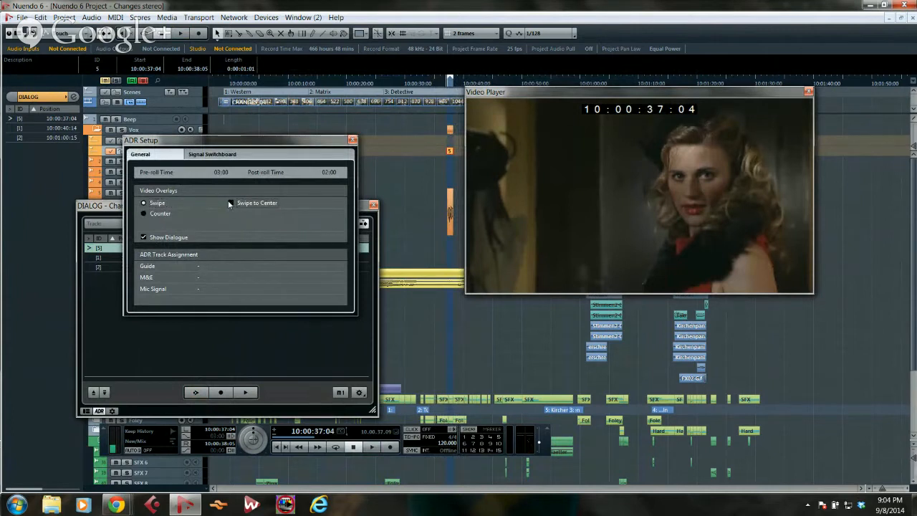
{"action": "left_click", "coordinate": [197, 394]}
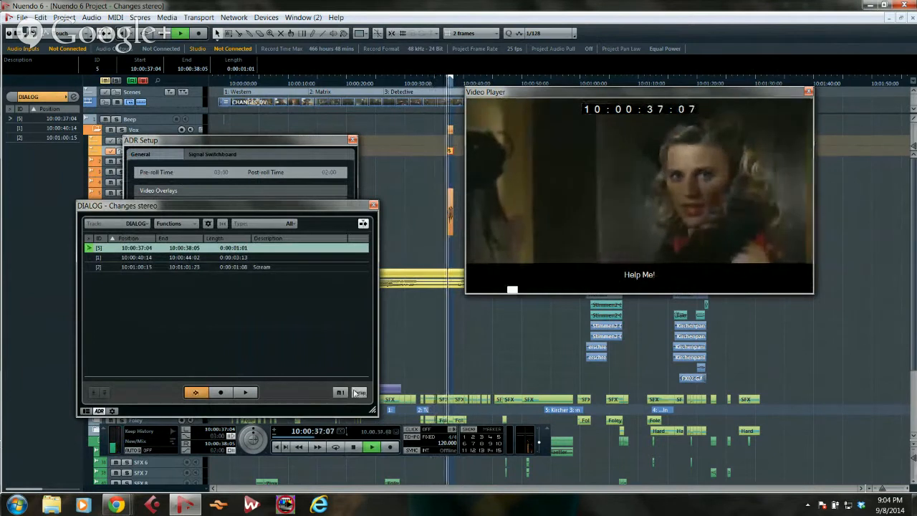
- Turn Swipe to Center on in the ADR Setup, rehearse the take and close the setup window
{"action": "left_click", "coordinate": [359, 393]}
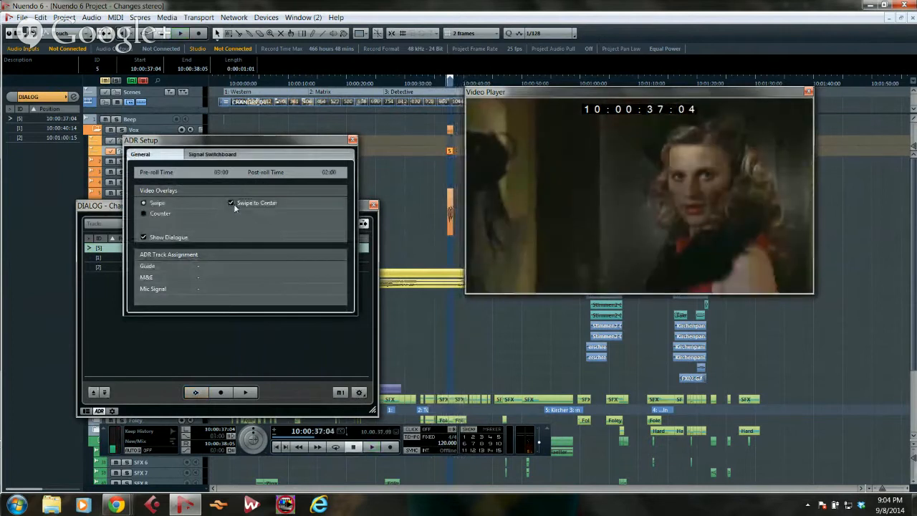
{"action": "left_click", "coordinate": [190, 392]}
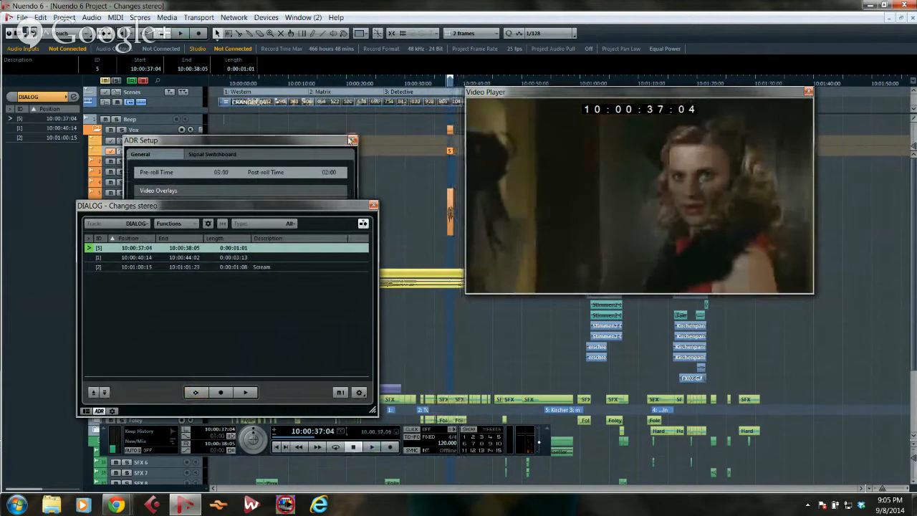
{"action": "left_click", "coordinate": [352, 140]}
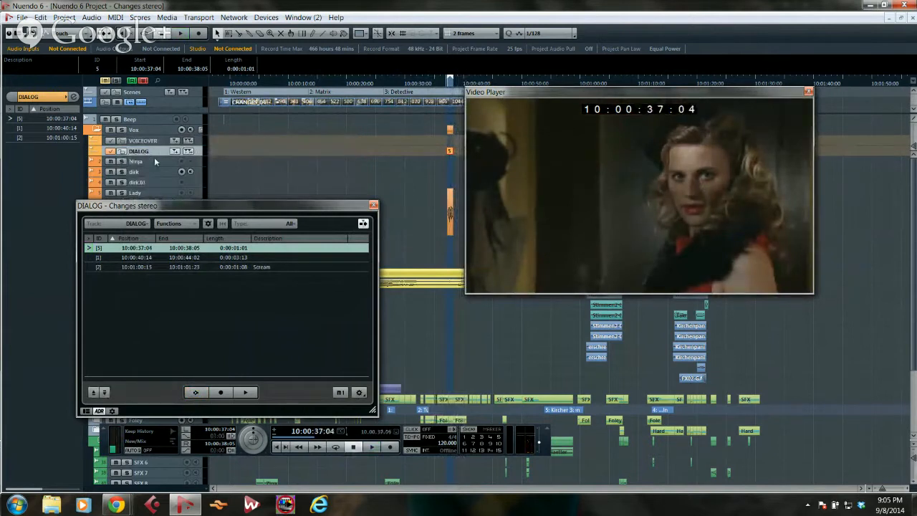
- Uncover the Lady track, select it and set its input routing to the Links channel of Stereo In
{"action": "left_click_drag", "start_coordinate": [216, 206], "coordinate": [294, 251]}
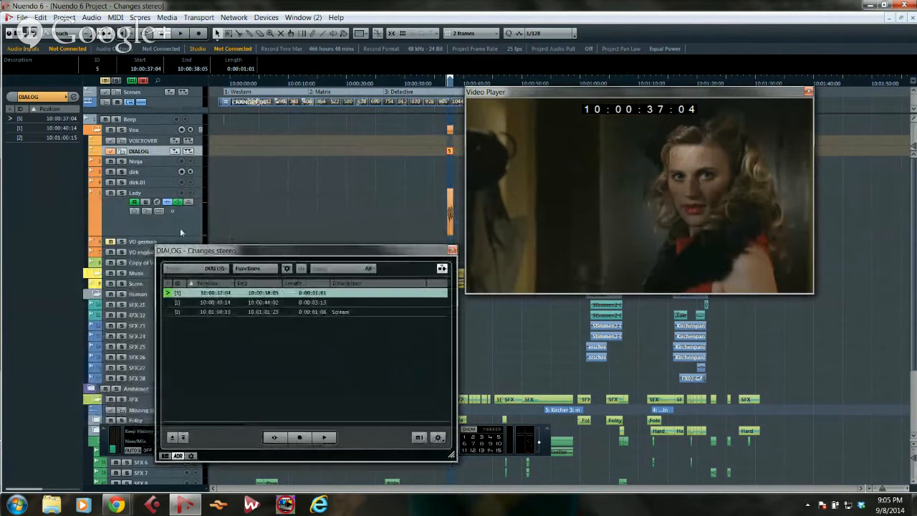
{"action": "left_click", "coordinate": [127, 227]}
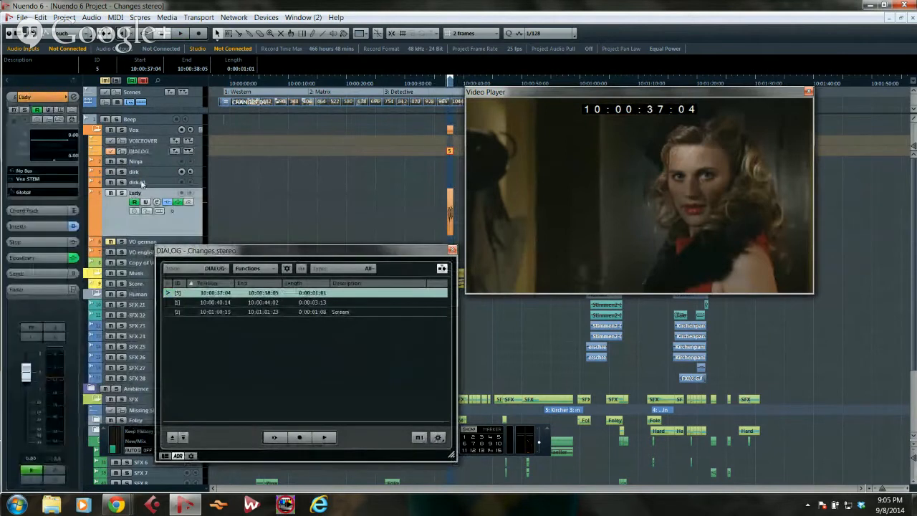
{"action": "left_click", "coordinate": [39, 172]}
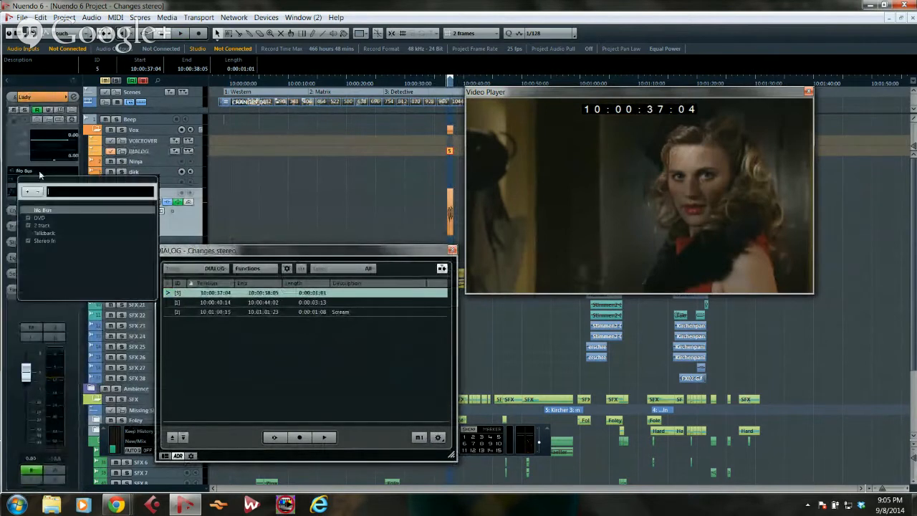
{"action": "left_click", "coordinate": [27, 241]}
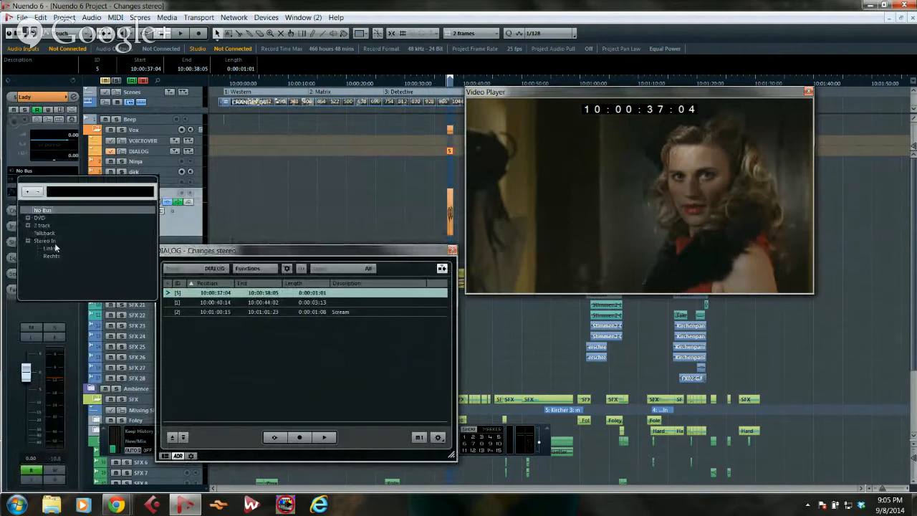
{"action": "left_click", "coordinate": [56, 249]}
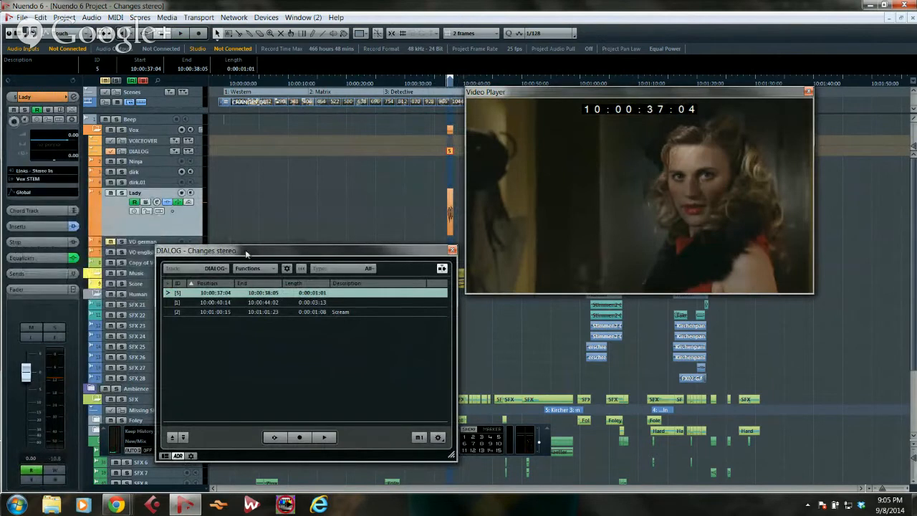
- Run the ADR rehearse, record and review passes for the DIALOG marker at 10:00:37:04
{"action": "left_click_drag", "start_coordinate": [246, 254], "coordinate": [261, 193]}
{"action": "left_click", "coordinate": [289, 377]}
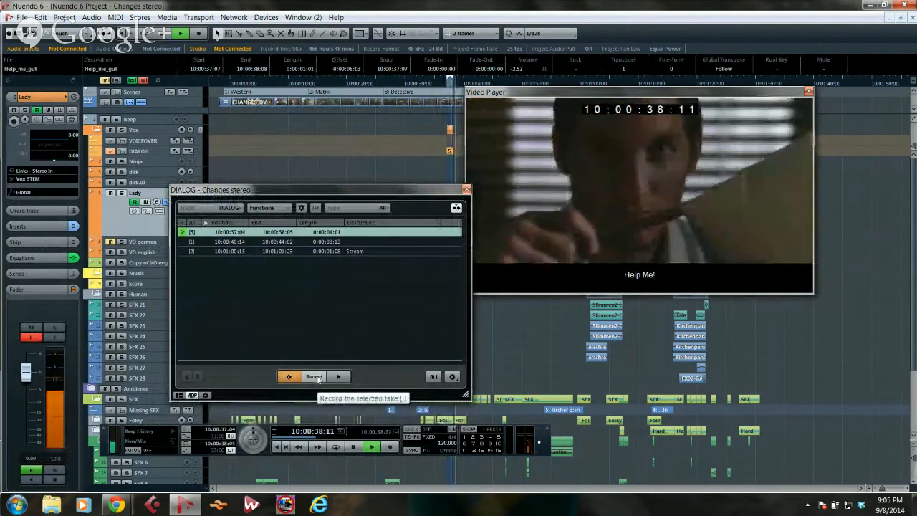
{"action": "left_click", "coordinate": [315, 377]}
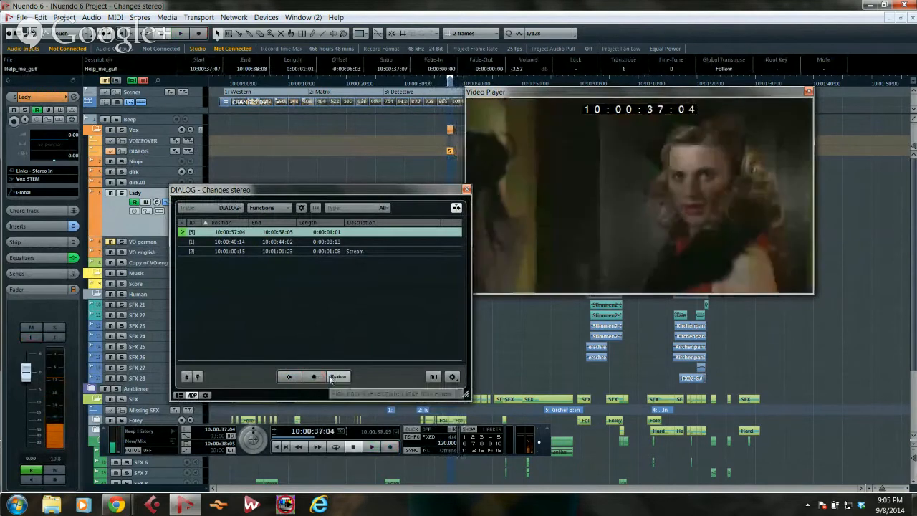
{"action": "left_click", "coordinate": [337, 377]}
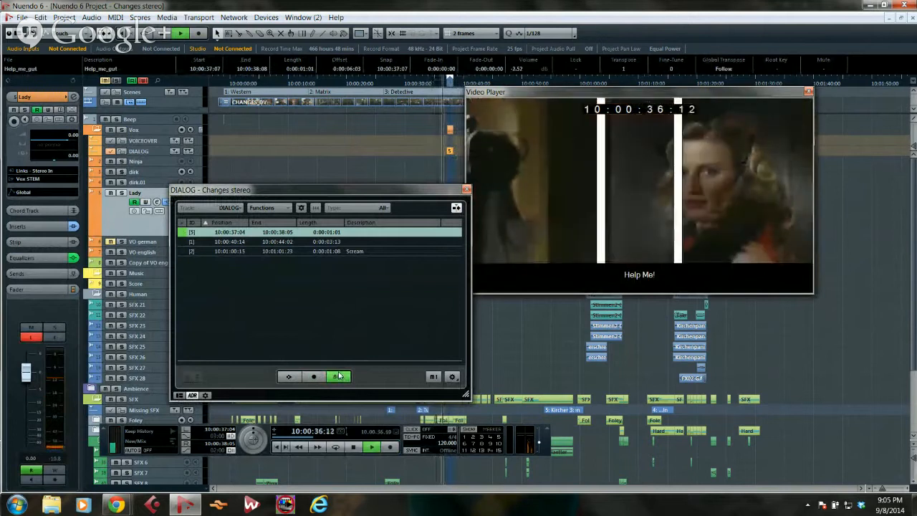
- Locate to the Scream marker at 10:01:00:15 and rehearse it
{"action": "left_click", "coordinate": [185, 250]}
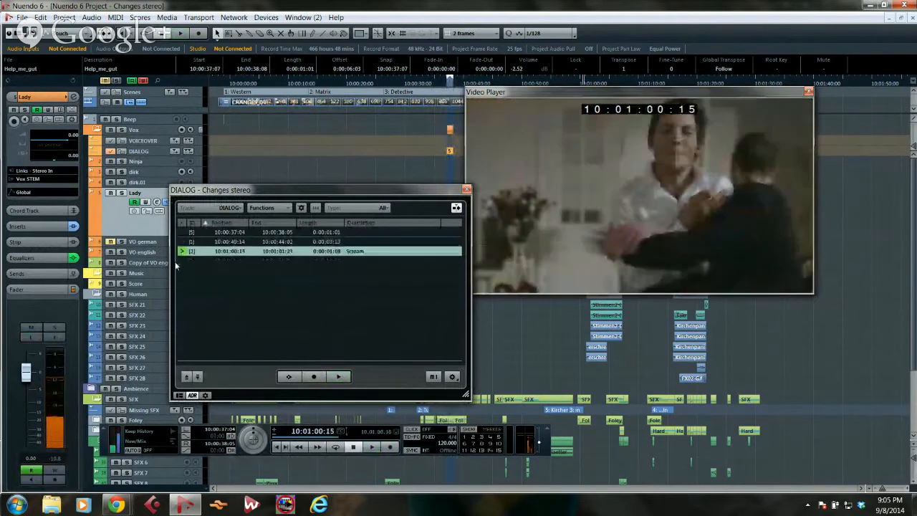
{"action": "left_click", "coordinate": [289, 376]}
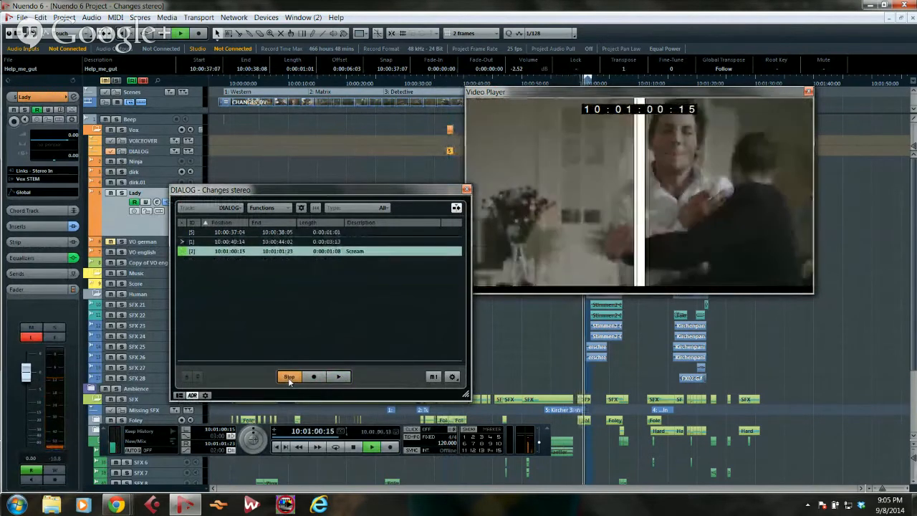
{"action": "left_click", "coordinate": [316, 380]}
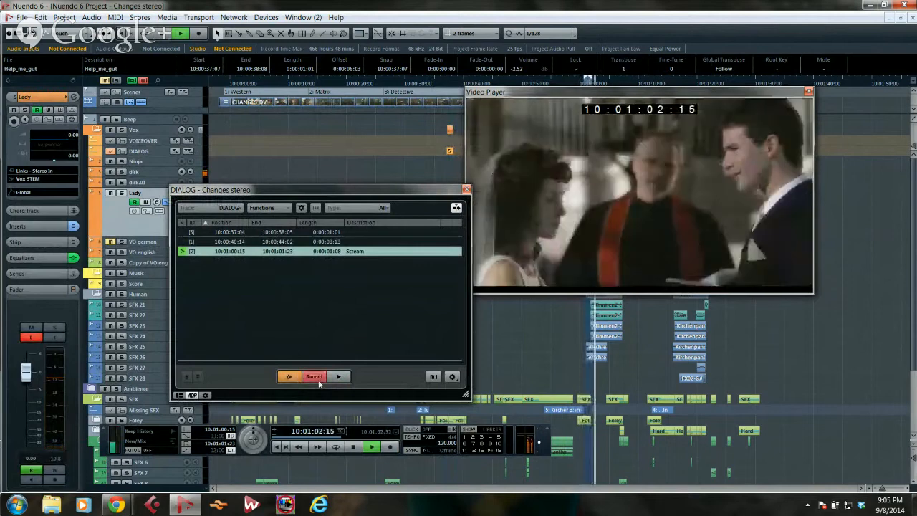
{"action": "left_click", "coordinate": [319, 383]}
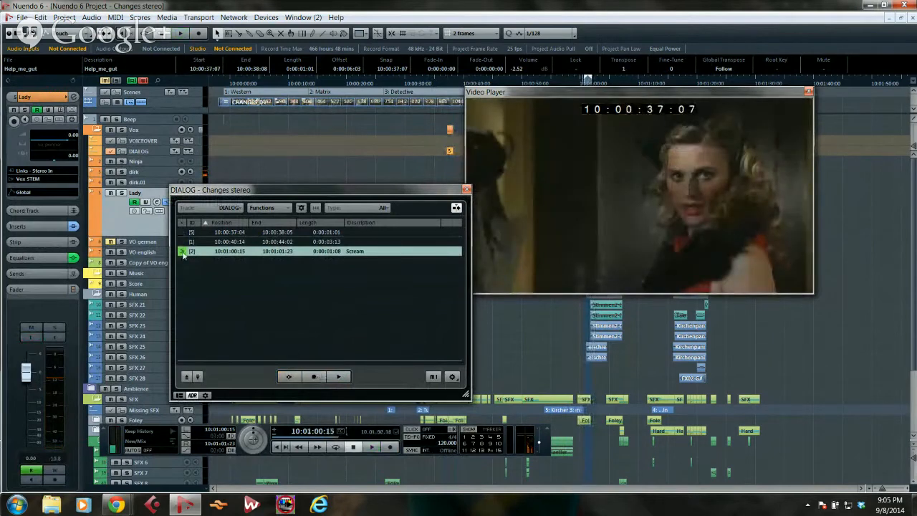
- Record a take for the Scream marker, play it back for review and close the Markers window
{"action": "left_click", "coordinate": [320, 380]}
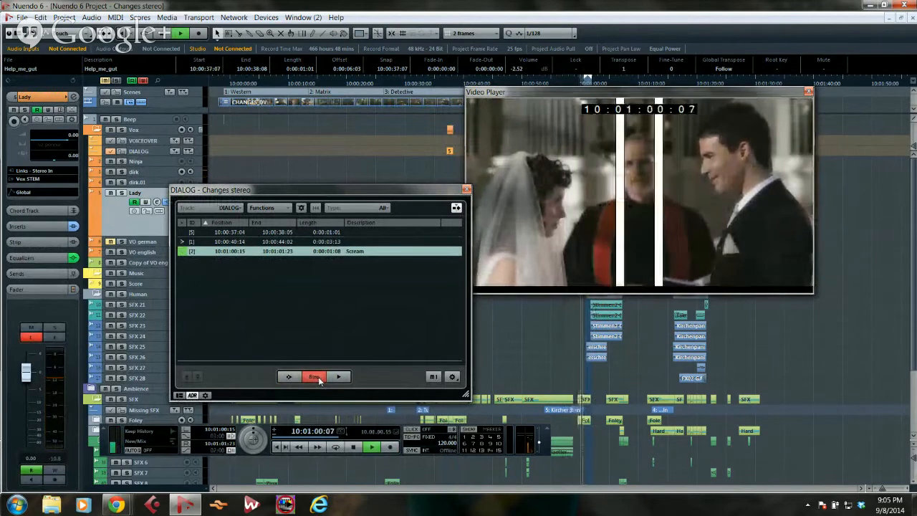
{"action": "left_click", "coordinate": [321, 380]}
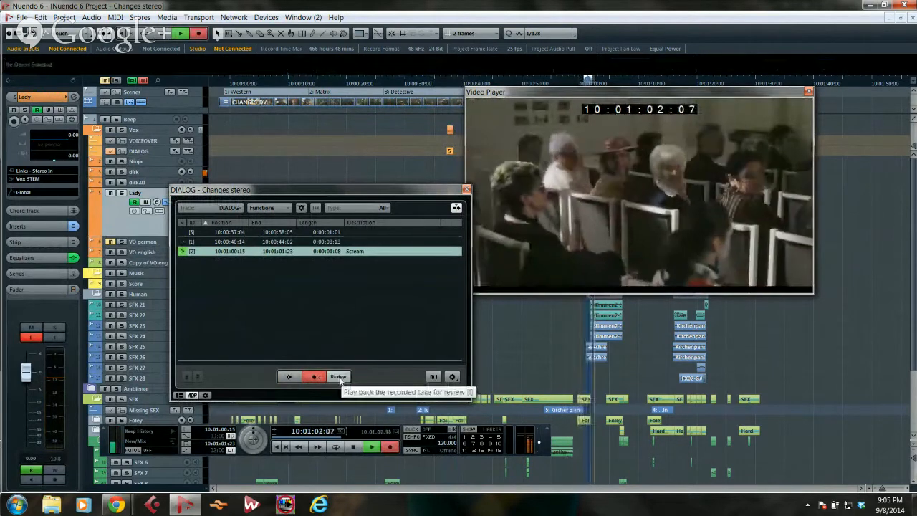
{"action": "left_click", "coordinate": [339, 378]}
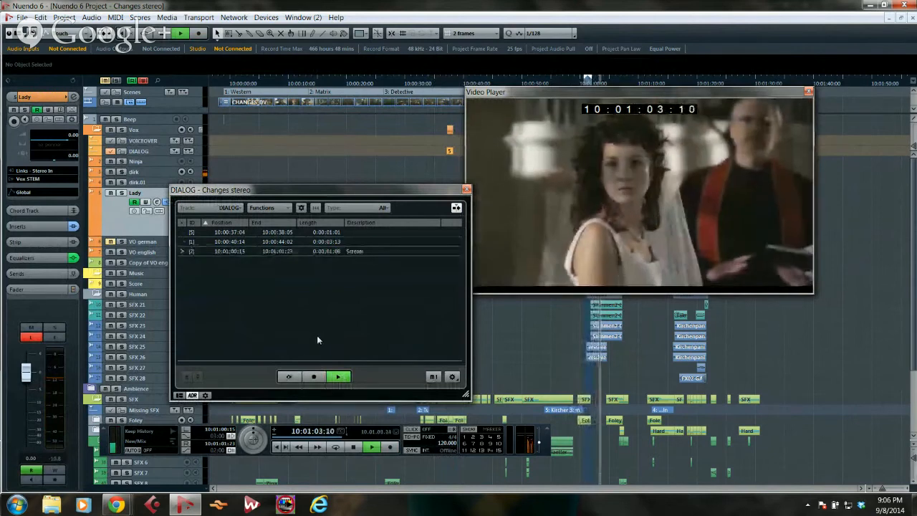
{"action": "key", "text": "space"}
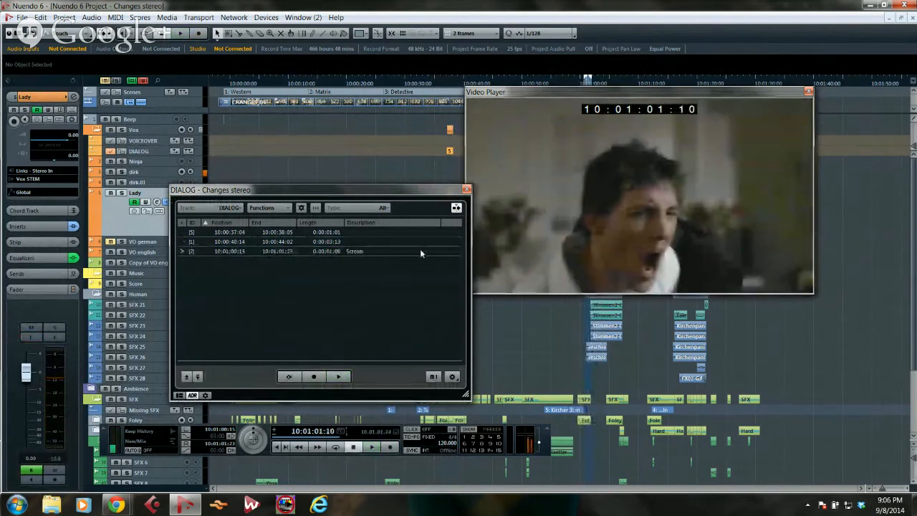
{"action": "left_click", "coordinate": [466, 191]}
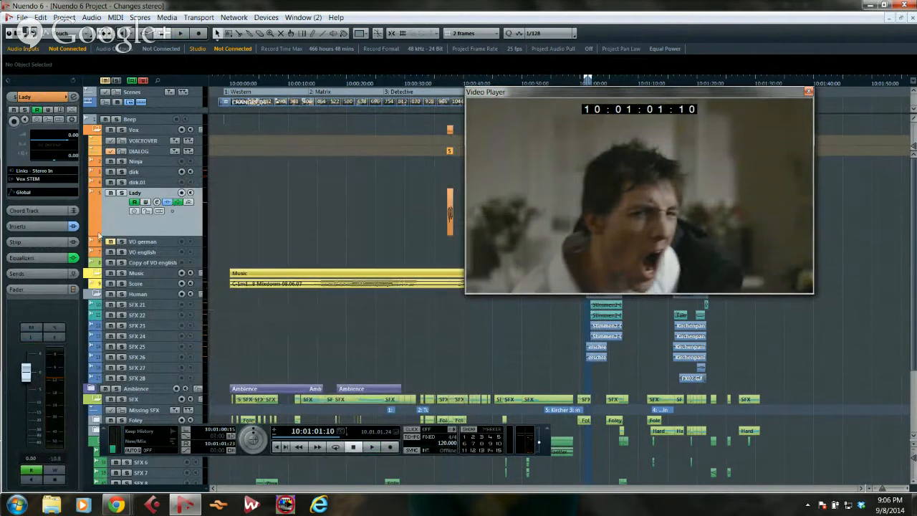
- Open the Network section for the Lady track and show its user permission settings
{"action": "left_click", "coordinate": [43, 101]}
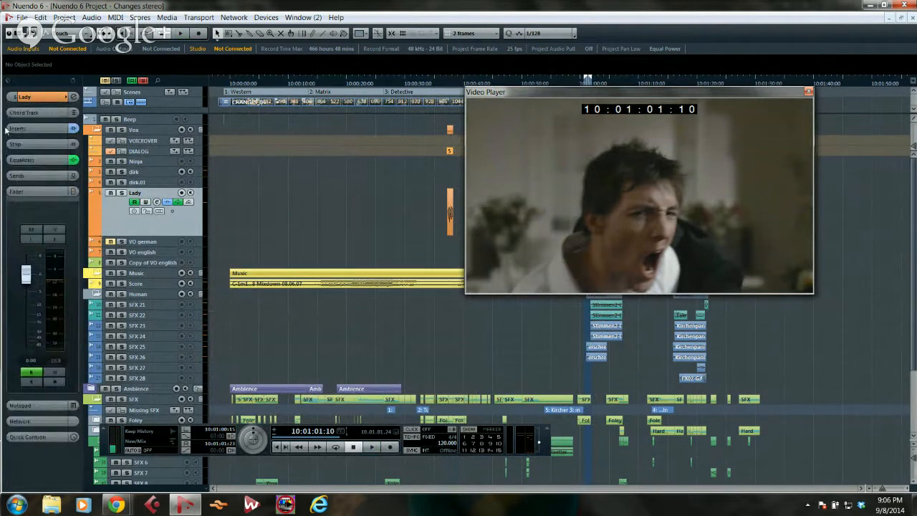
{"action": "left_click", "coordinate": [37, 422]}
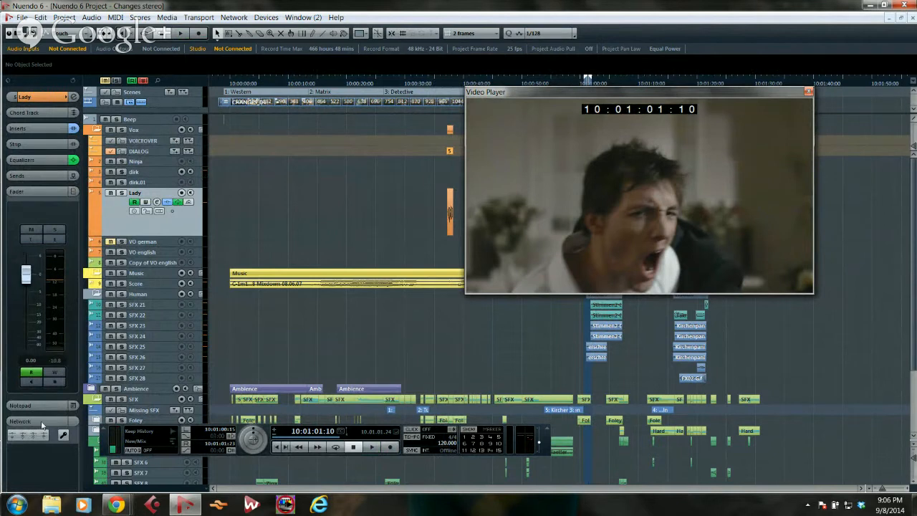
{"action": "left_click", "coordinate": [34, 190]}
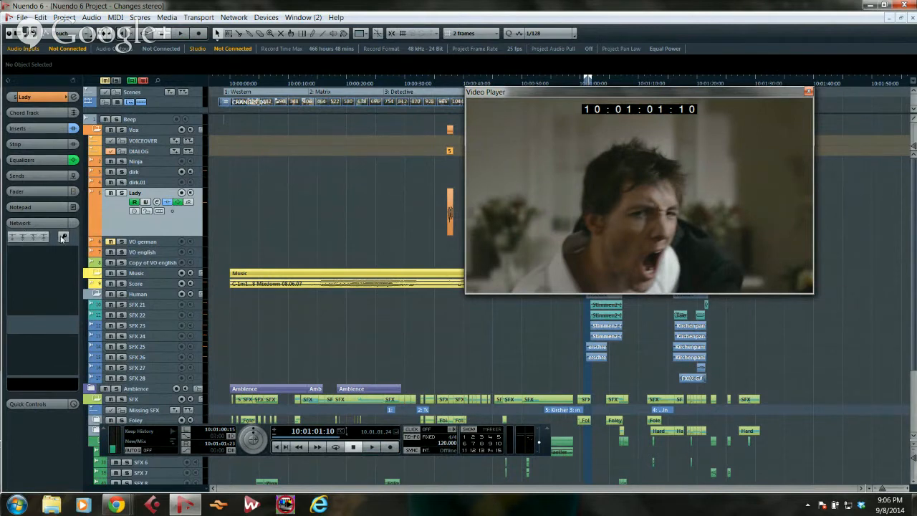
{"action": "left_click", "coordinate": [63, 238]}
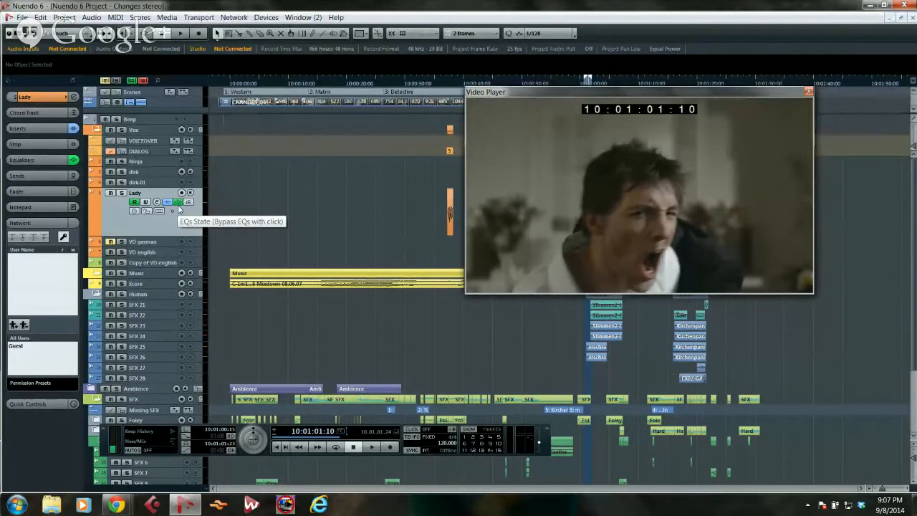
{"action": "scroll", "coordinate": [261, 187], "scroll_direction": "down", "scroll_amount": 3}
{"action": "scroll", "coordinate": [259, 197], "scroll_direction": "up", "scroll_amount": 3}
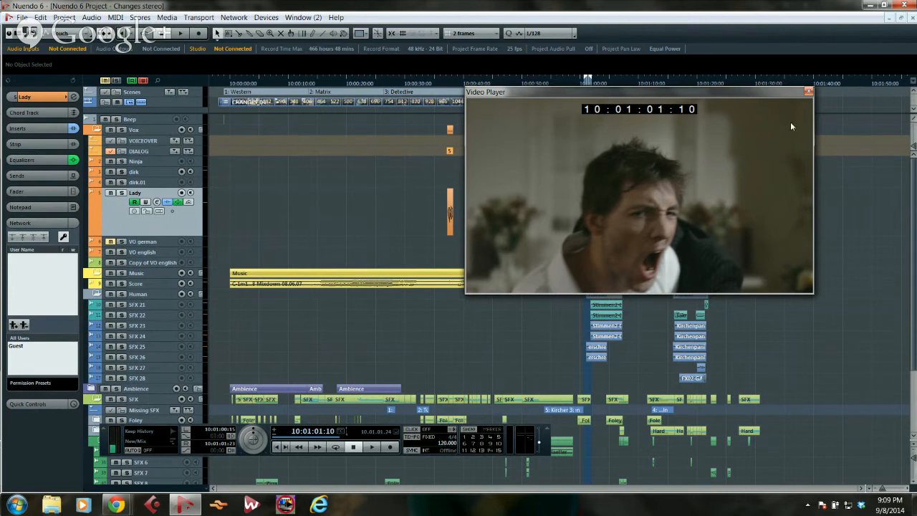
- Close the Video Player and zoom in on the timeline with the cursor at about 10:00:25
{"action": "left_click", "coordinate": [809, 91]}
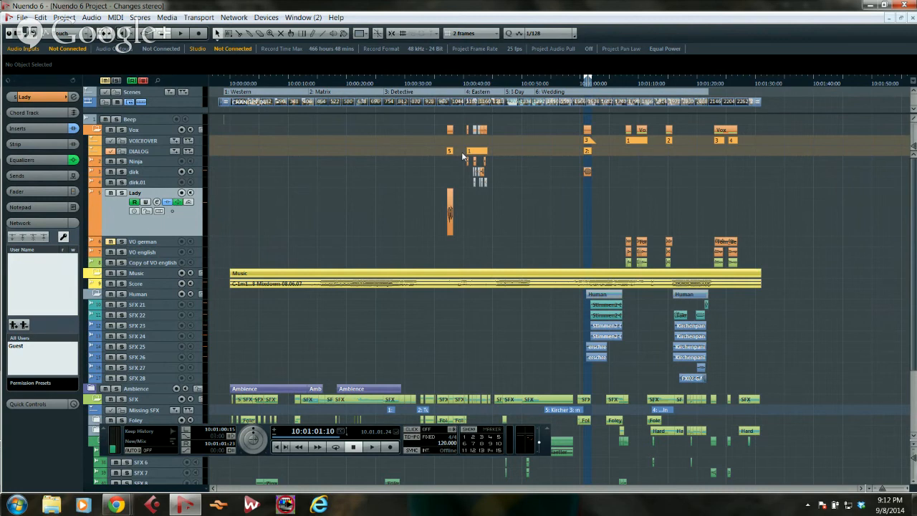
{"action": "left_click", "coordinate": [375, 89]}
{"action": "left_click_drag", "start_coordinate": [375, 91], "coordinate": [375, 123]}
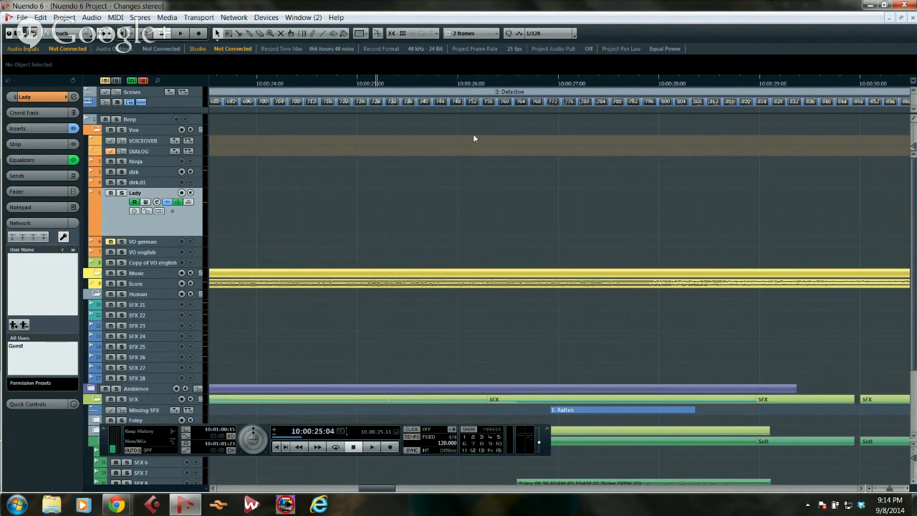
- Switch to the Google+ Hangouts window in Chrome and stop the live broadcast
{"action": "key", "text": "alt+Tab"}
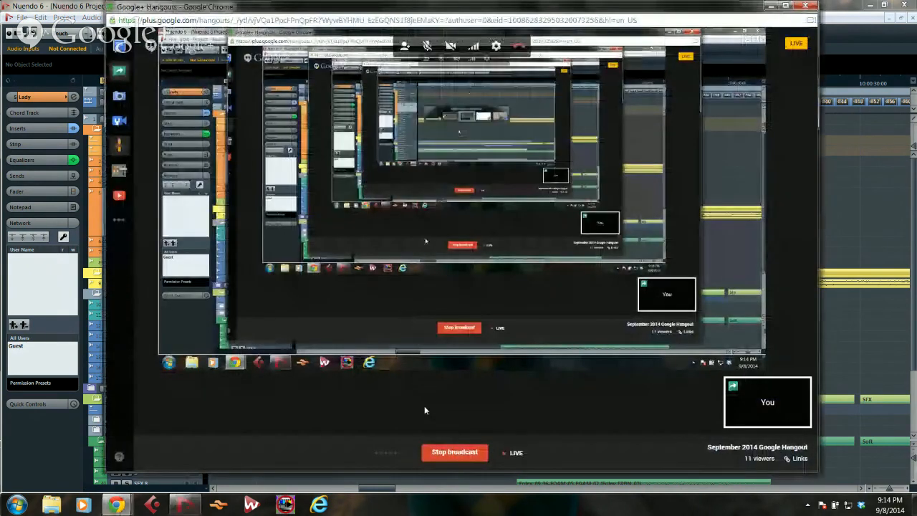
{"action": "left_click", "coordinate": [454, 452]}
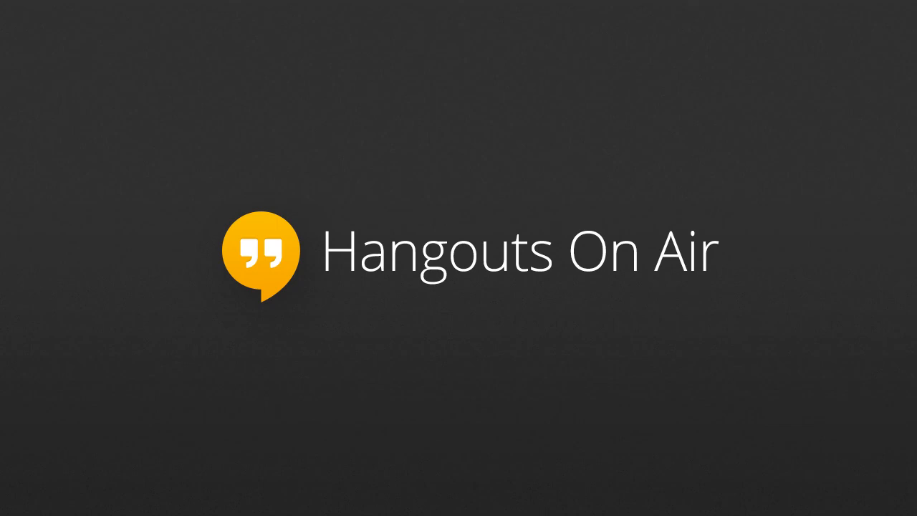